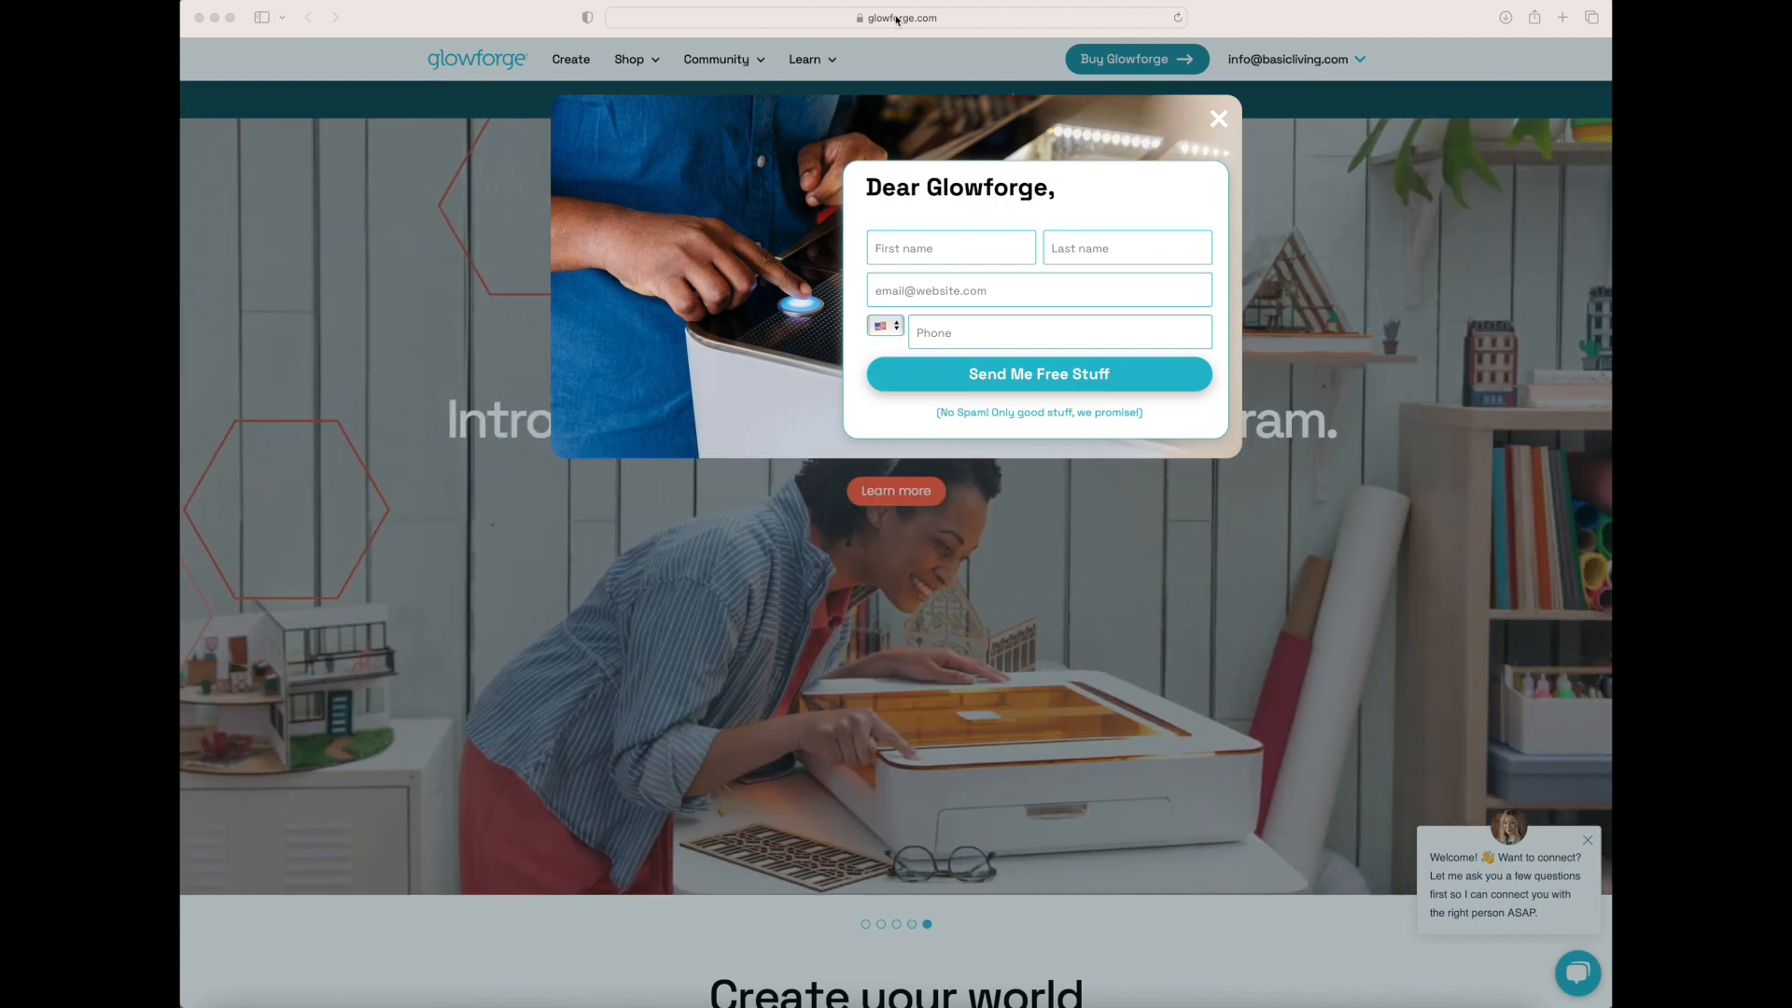
Go to the Glowforge design app at app.glowforge.com
click(895, 17)
text(app)
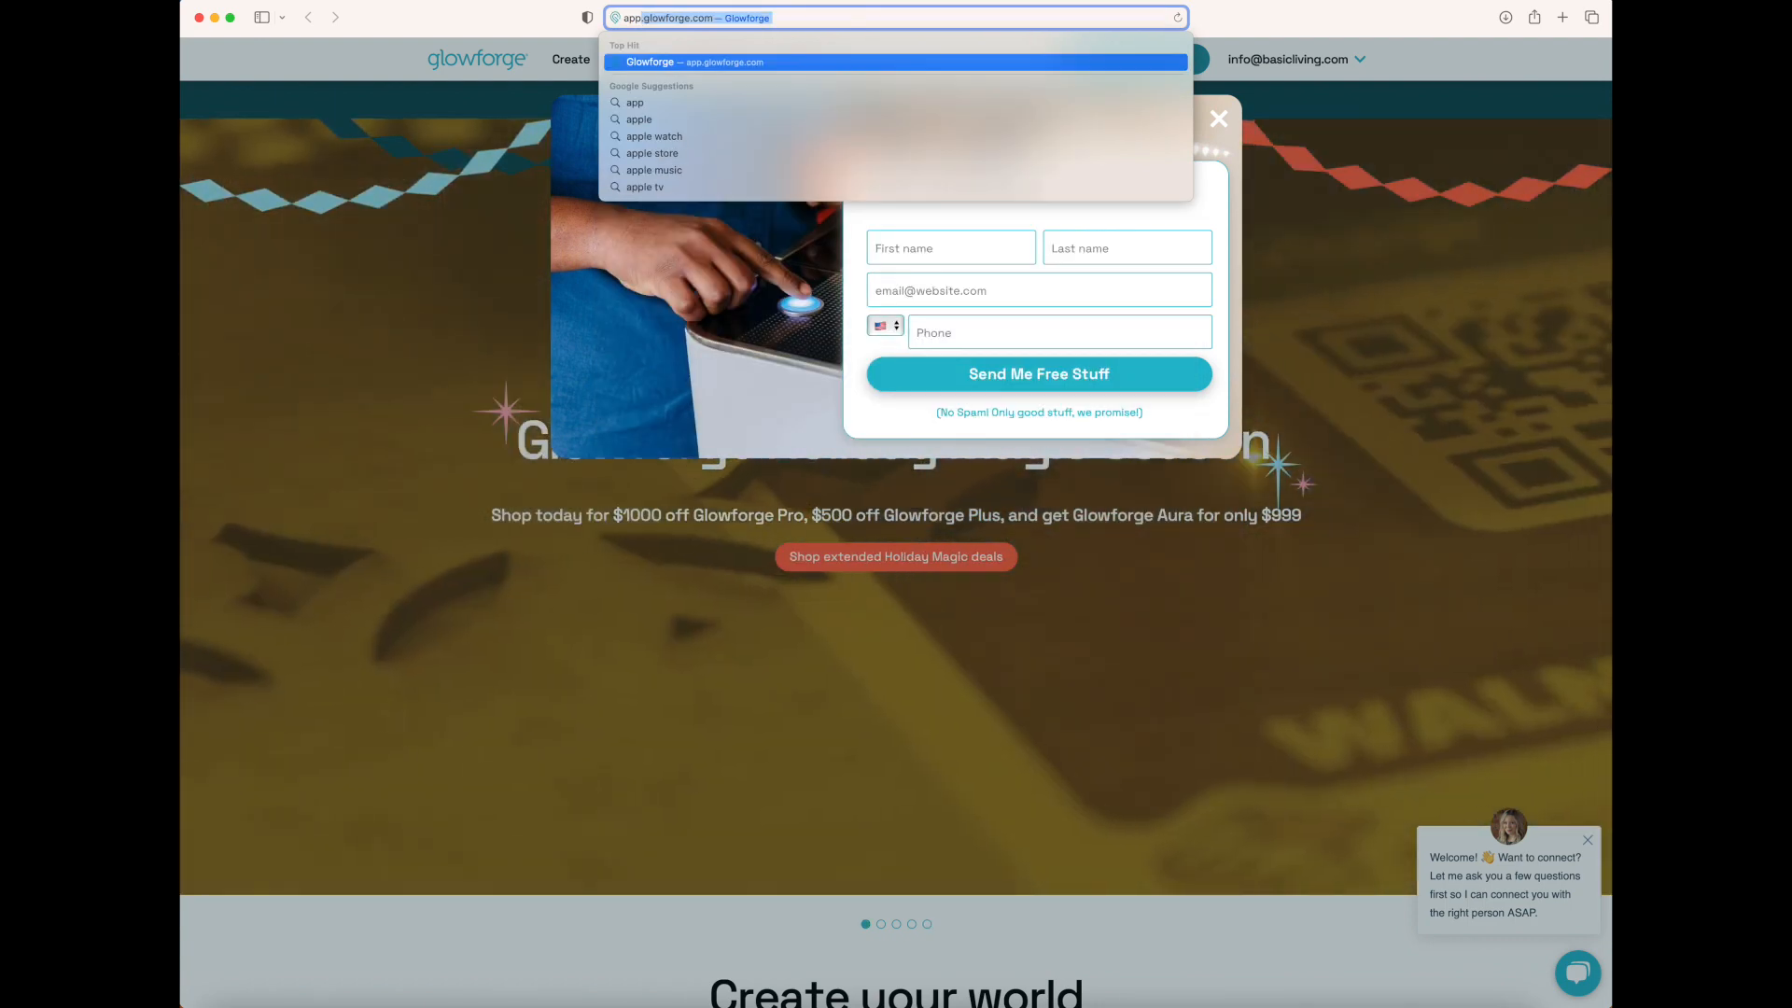
key(Return)
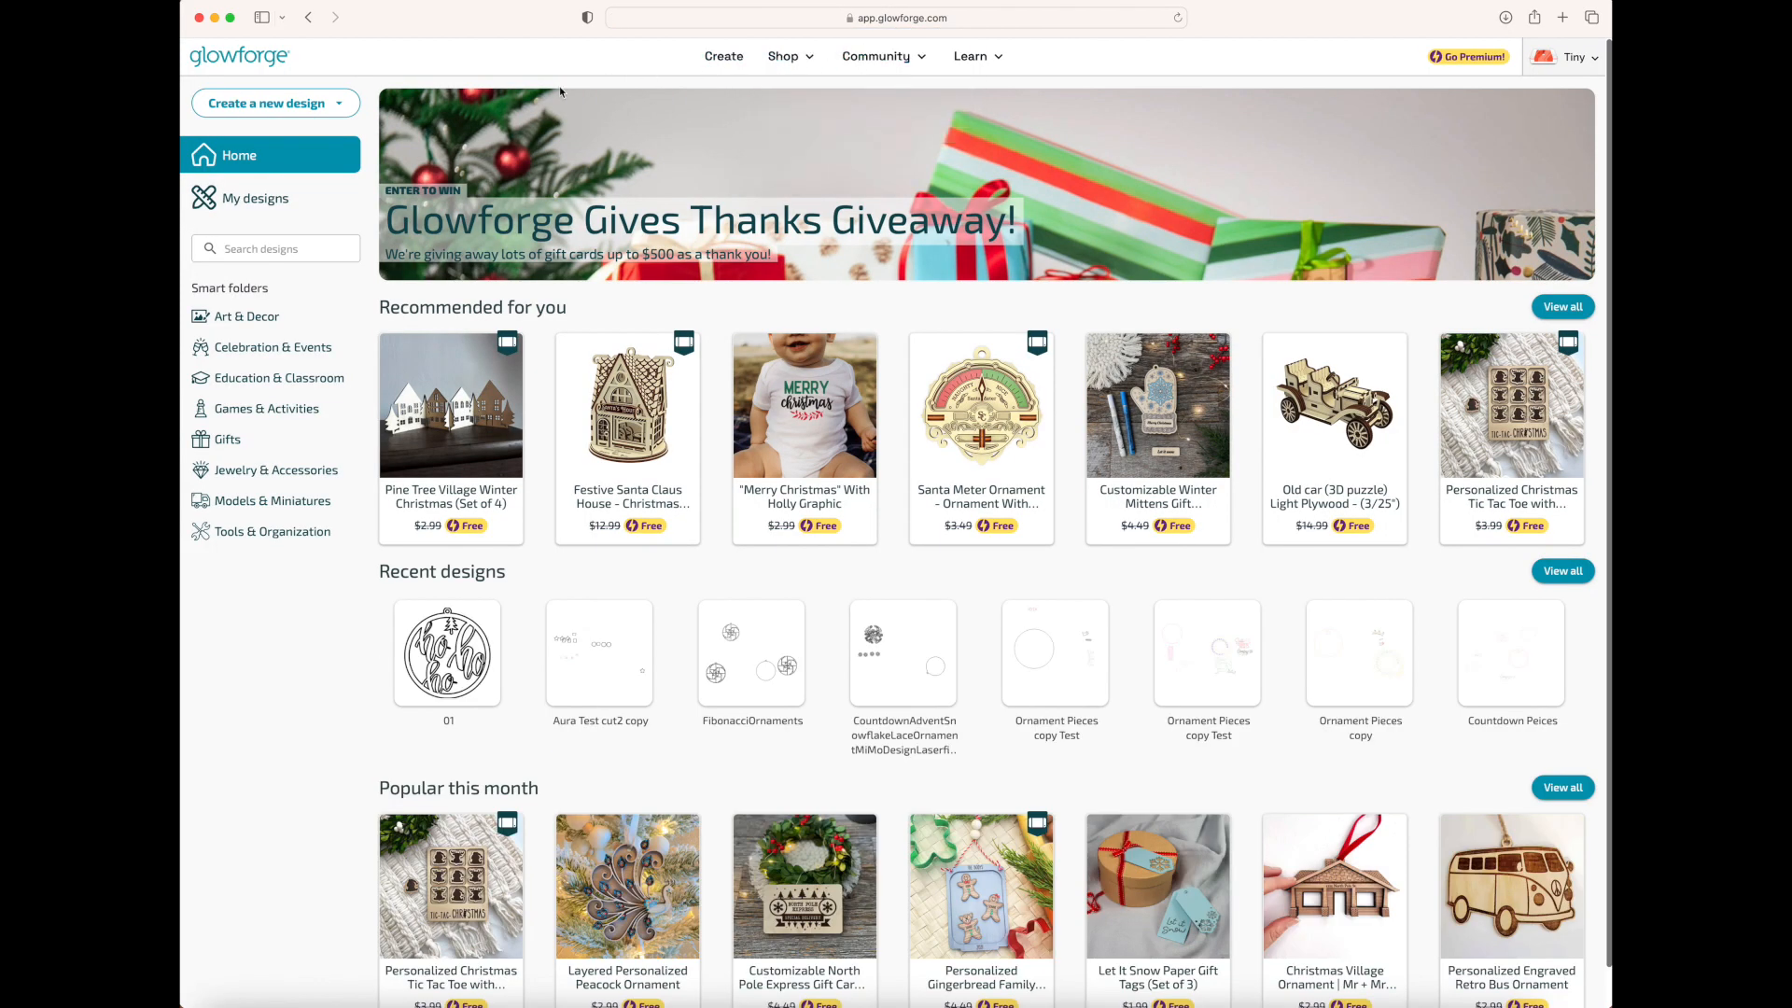
scroll(740, 65, down, 1)
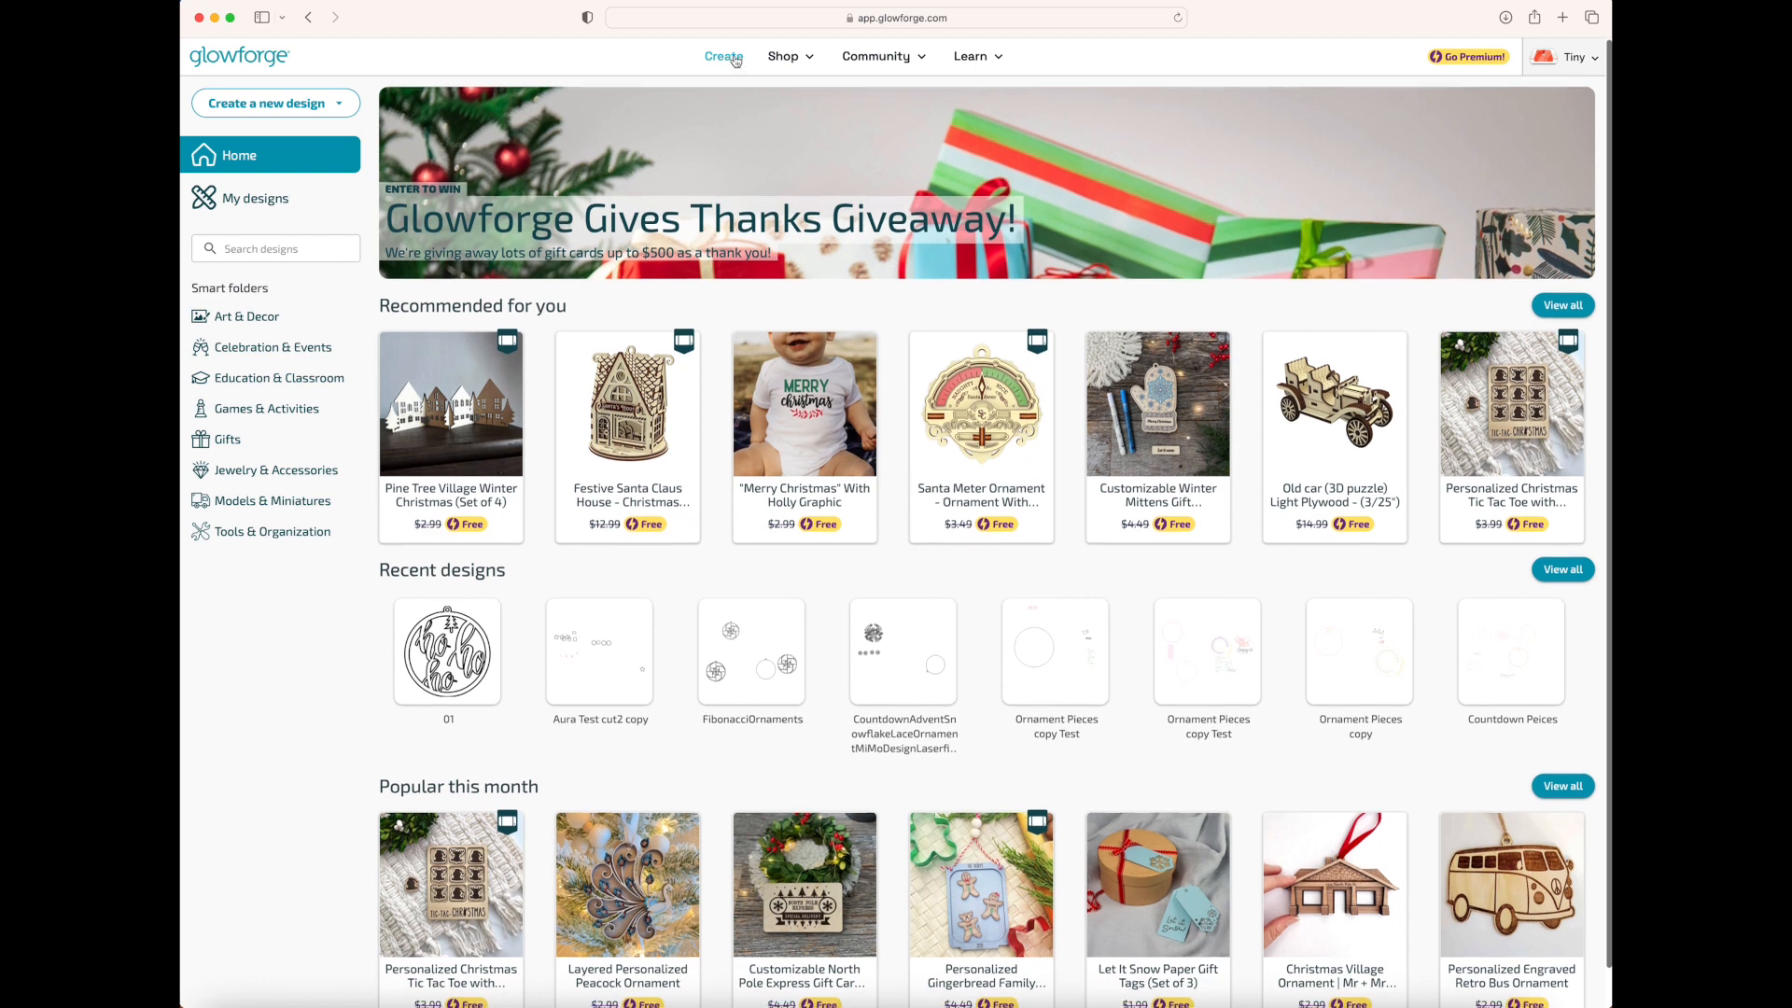
mouse_move(796, 61)
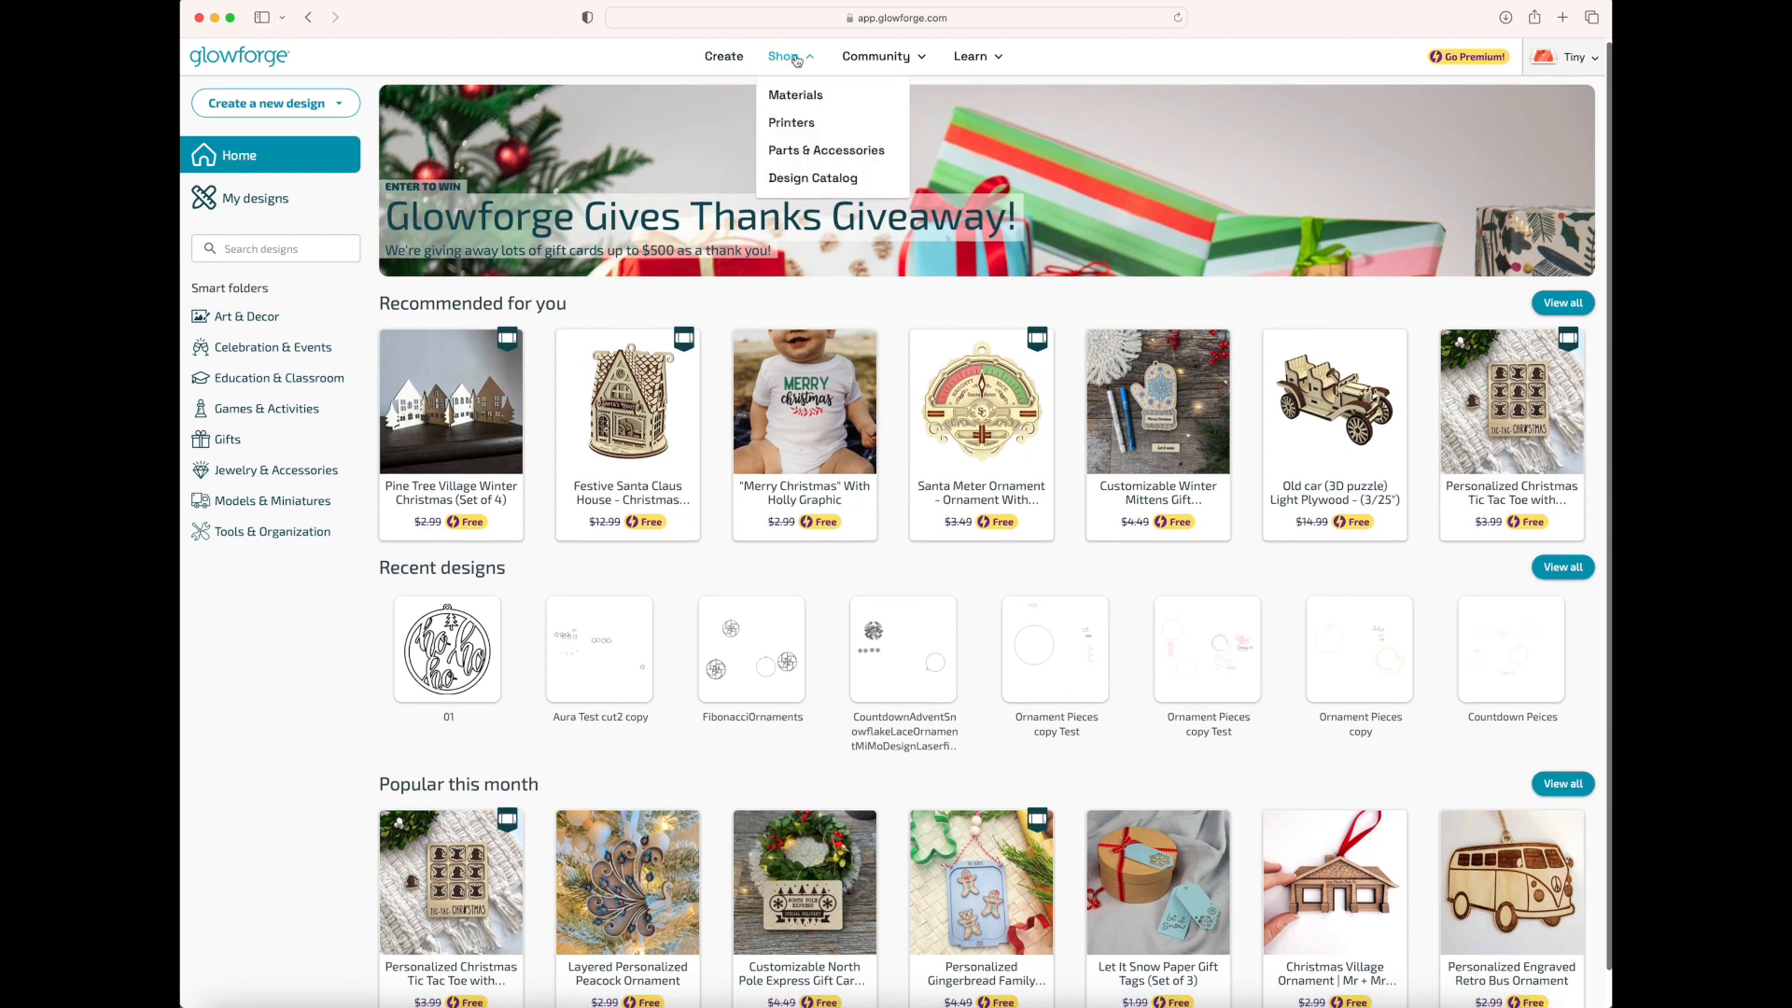
mouse_move(901, 63)
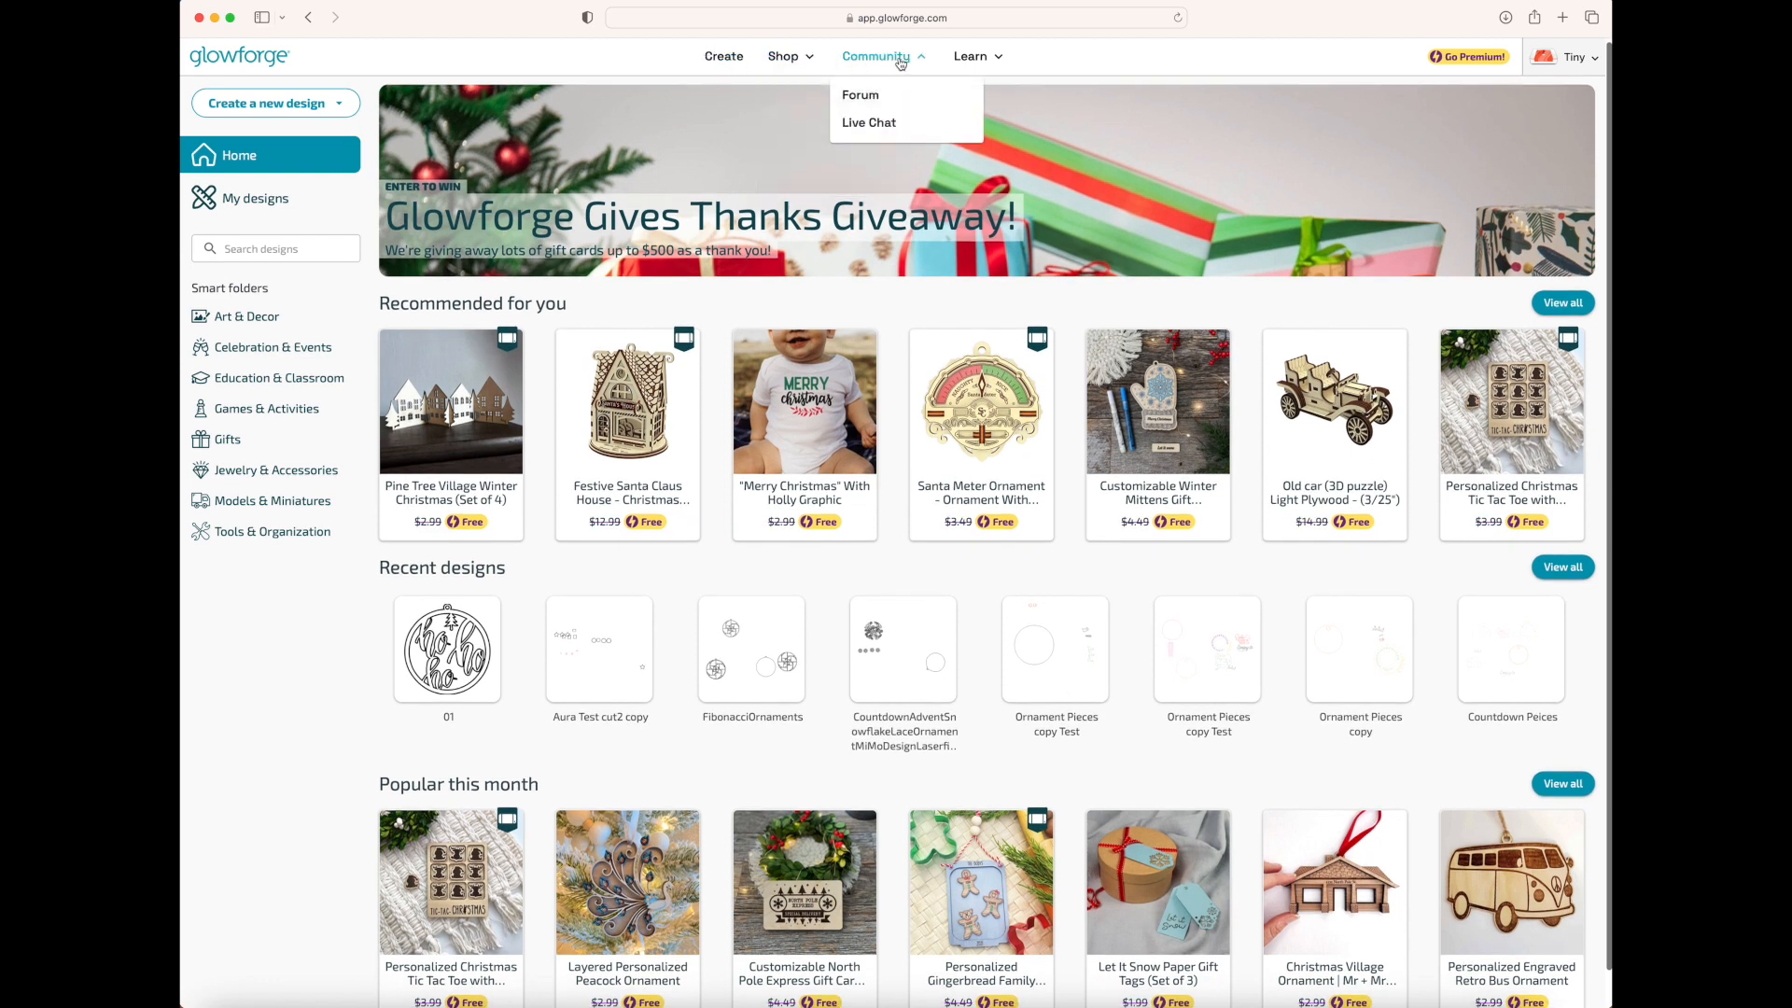
mouse_move(995, 64)
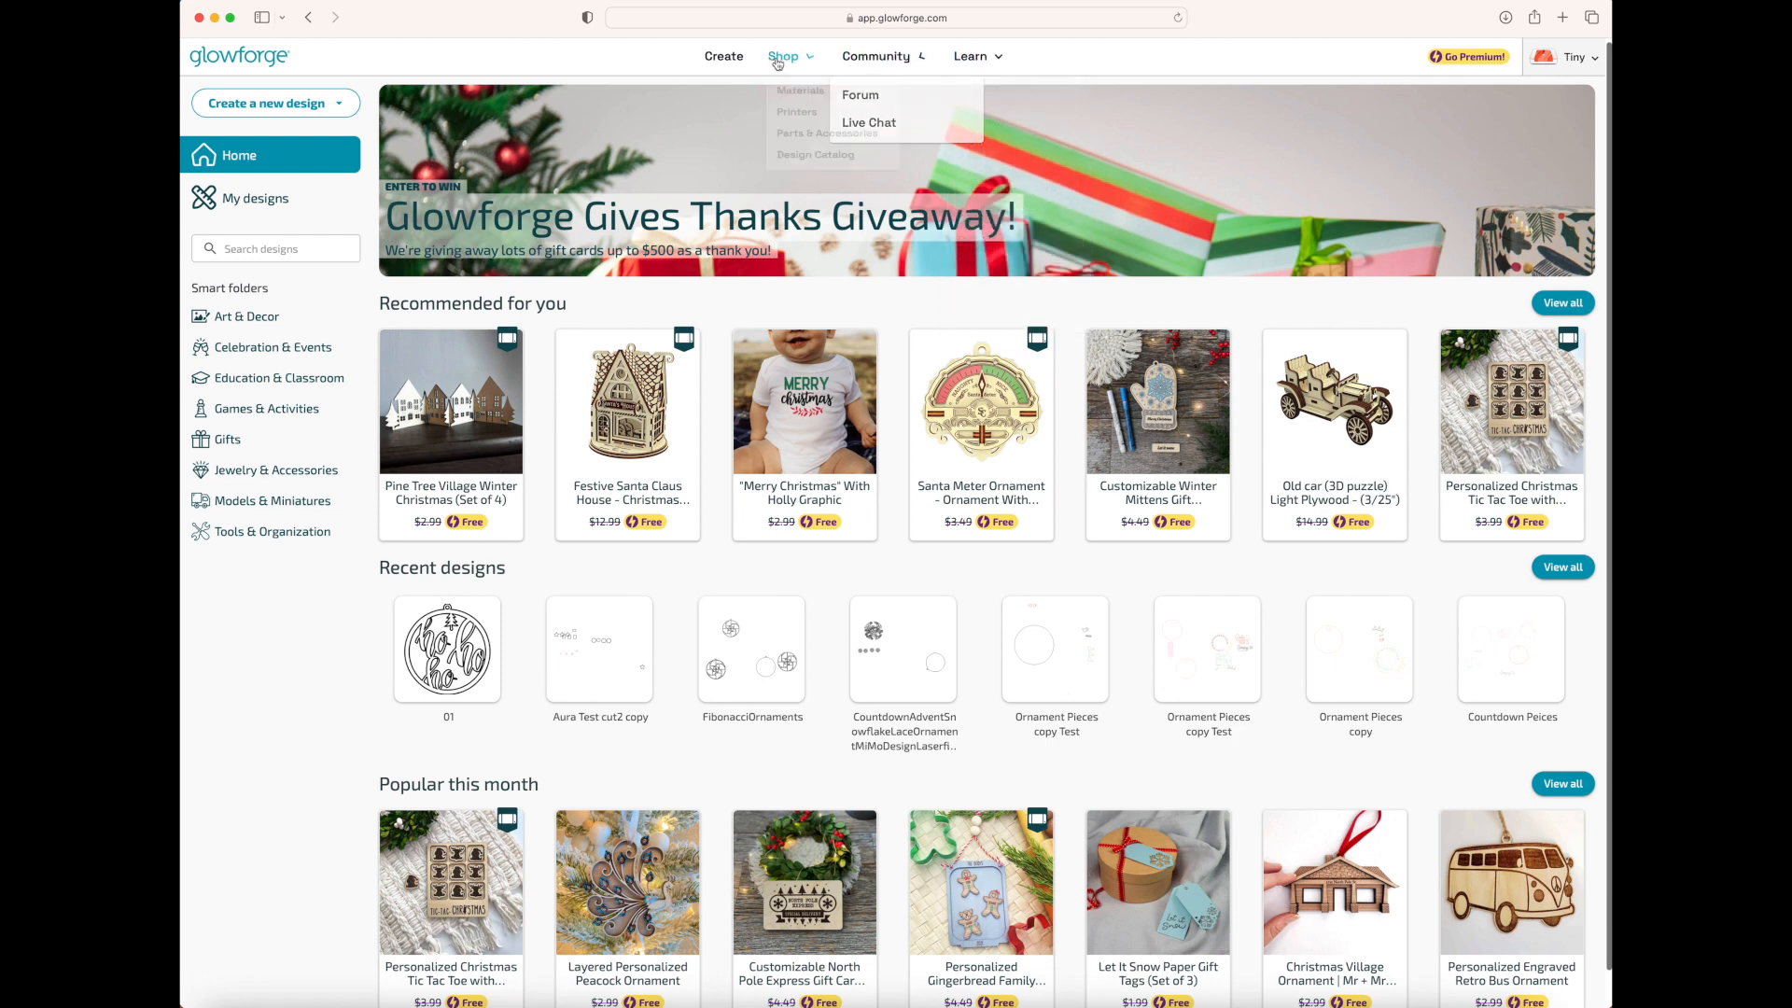
click(724, 58)
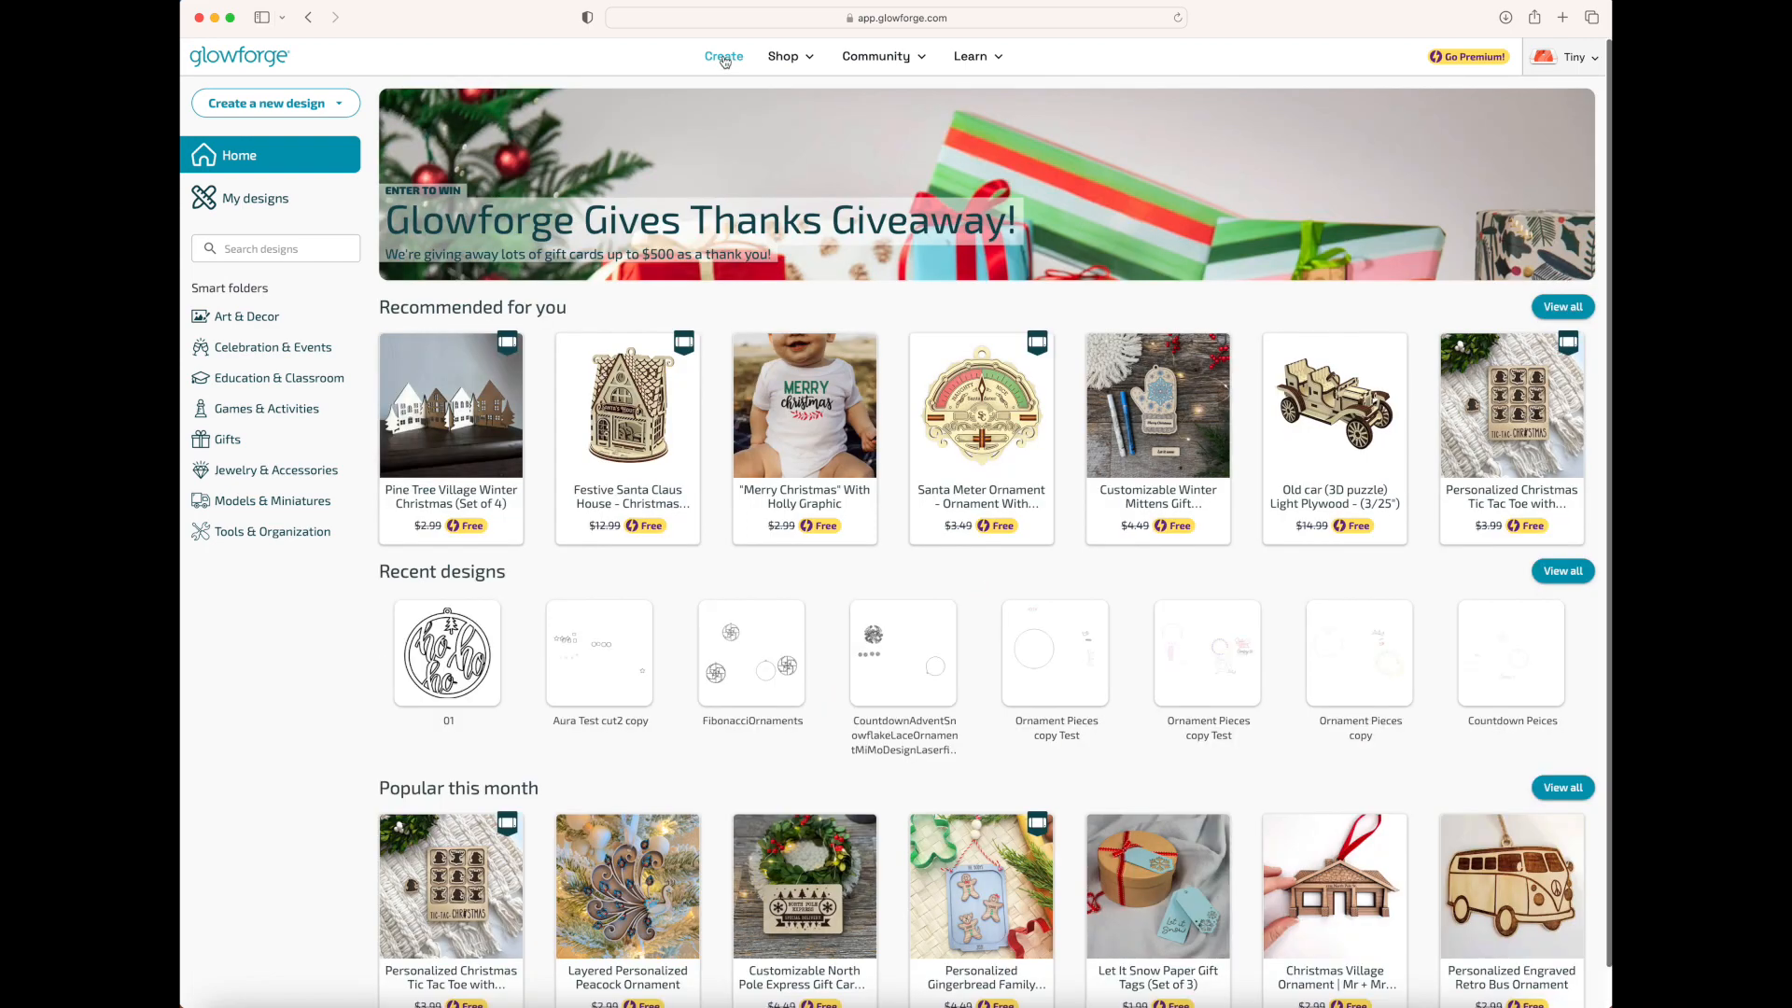
click(340, 106)
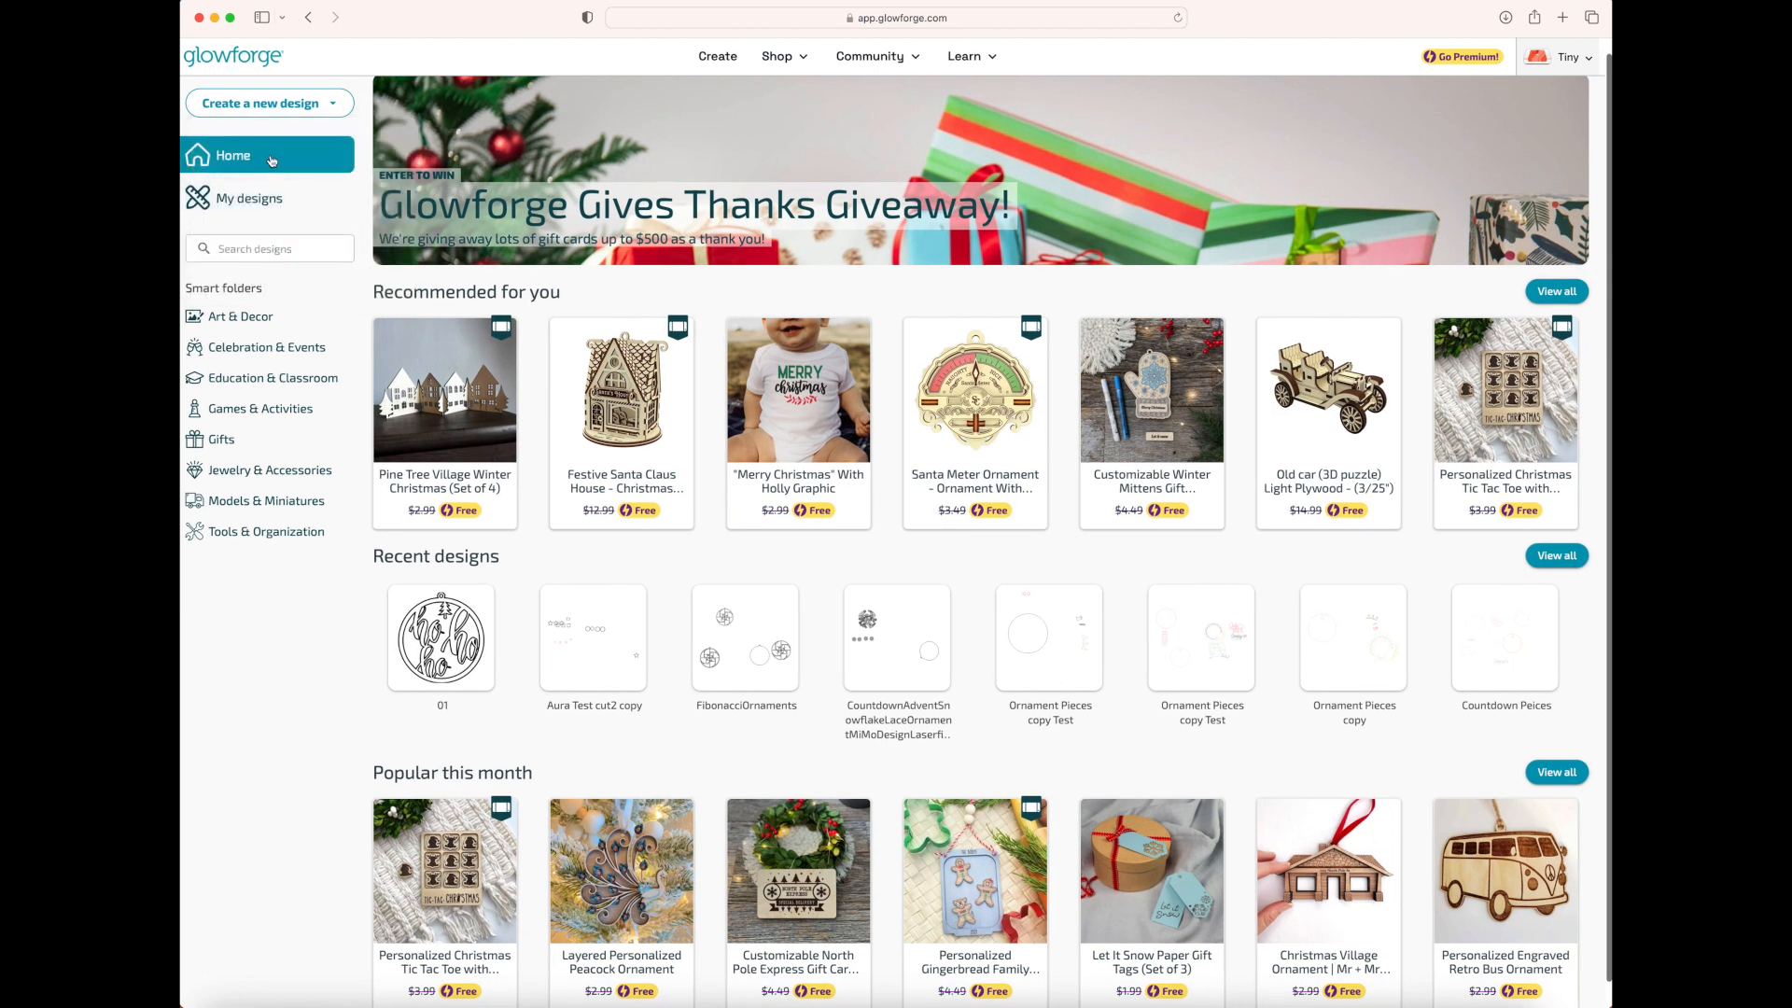
Open My designs and create a new design by uploading the German Shepherd portrait engrave SVG from Downloads
click(272, 158)
click(276, 201)
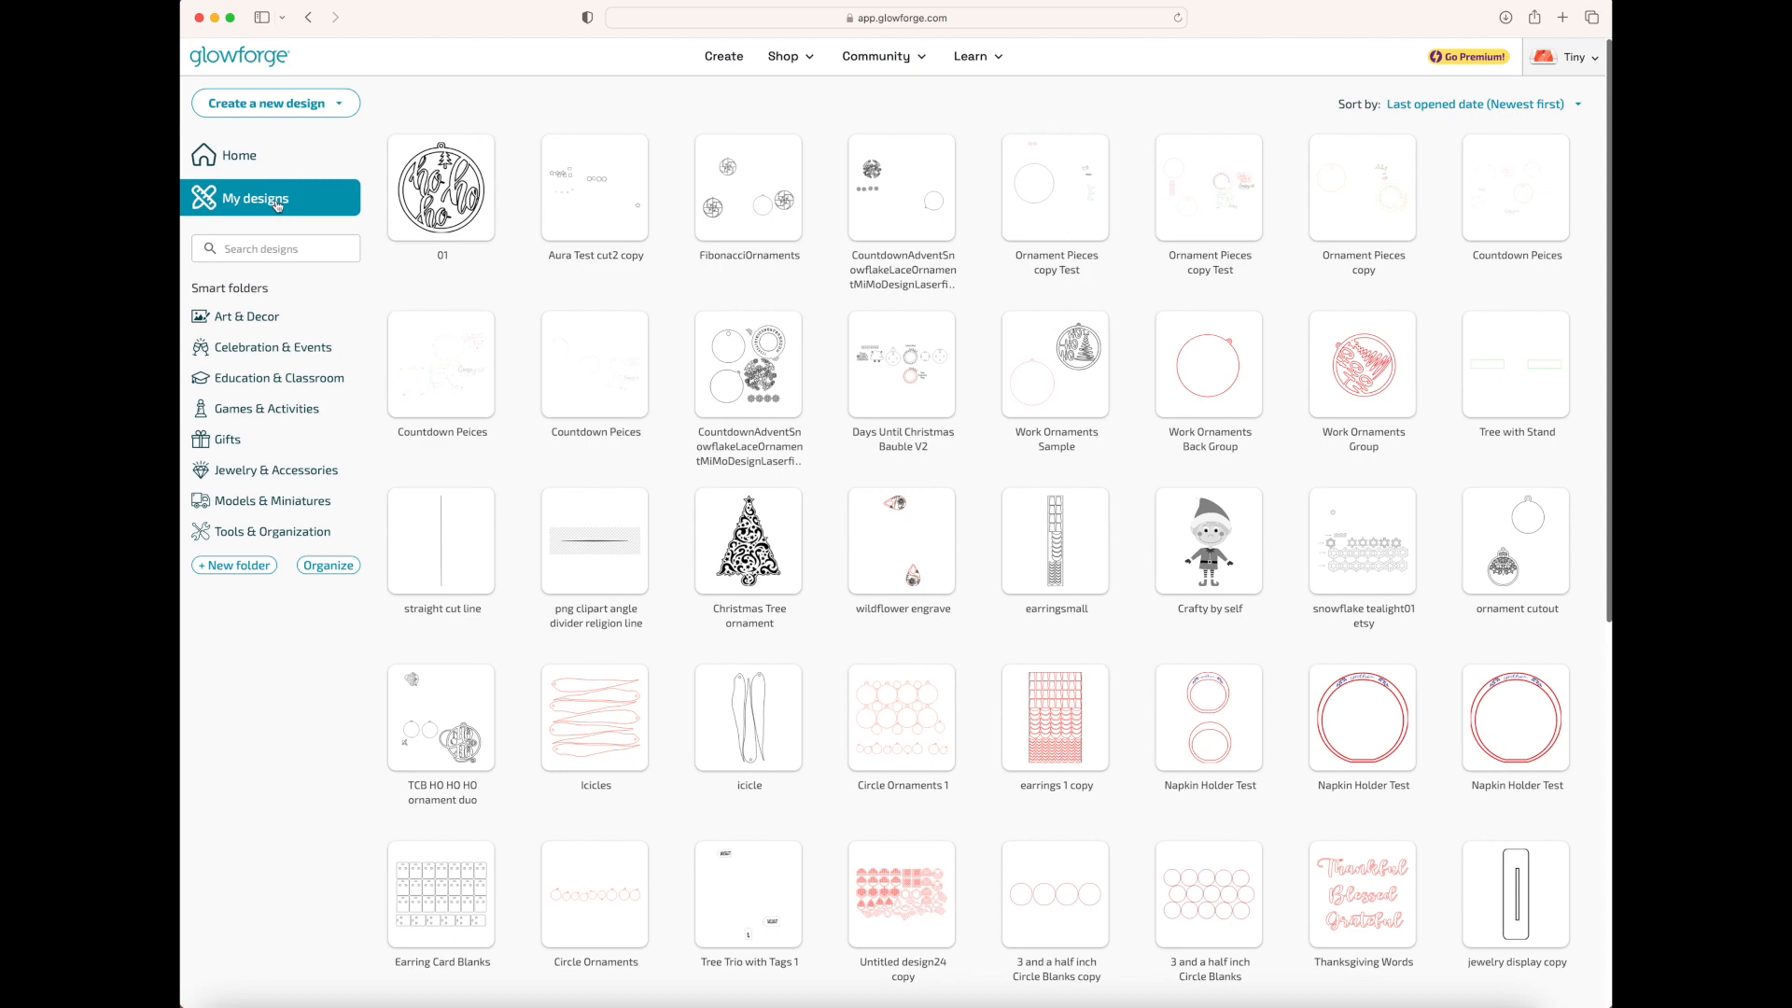
click(337, 106)
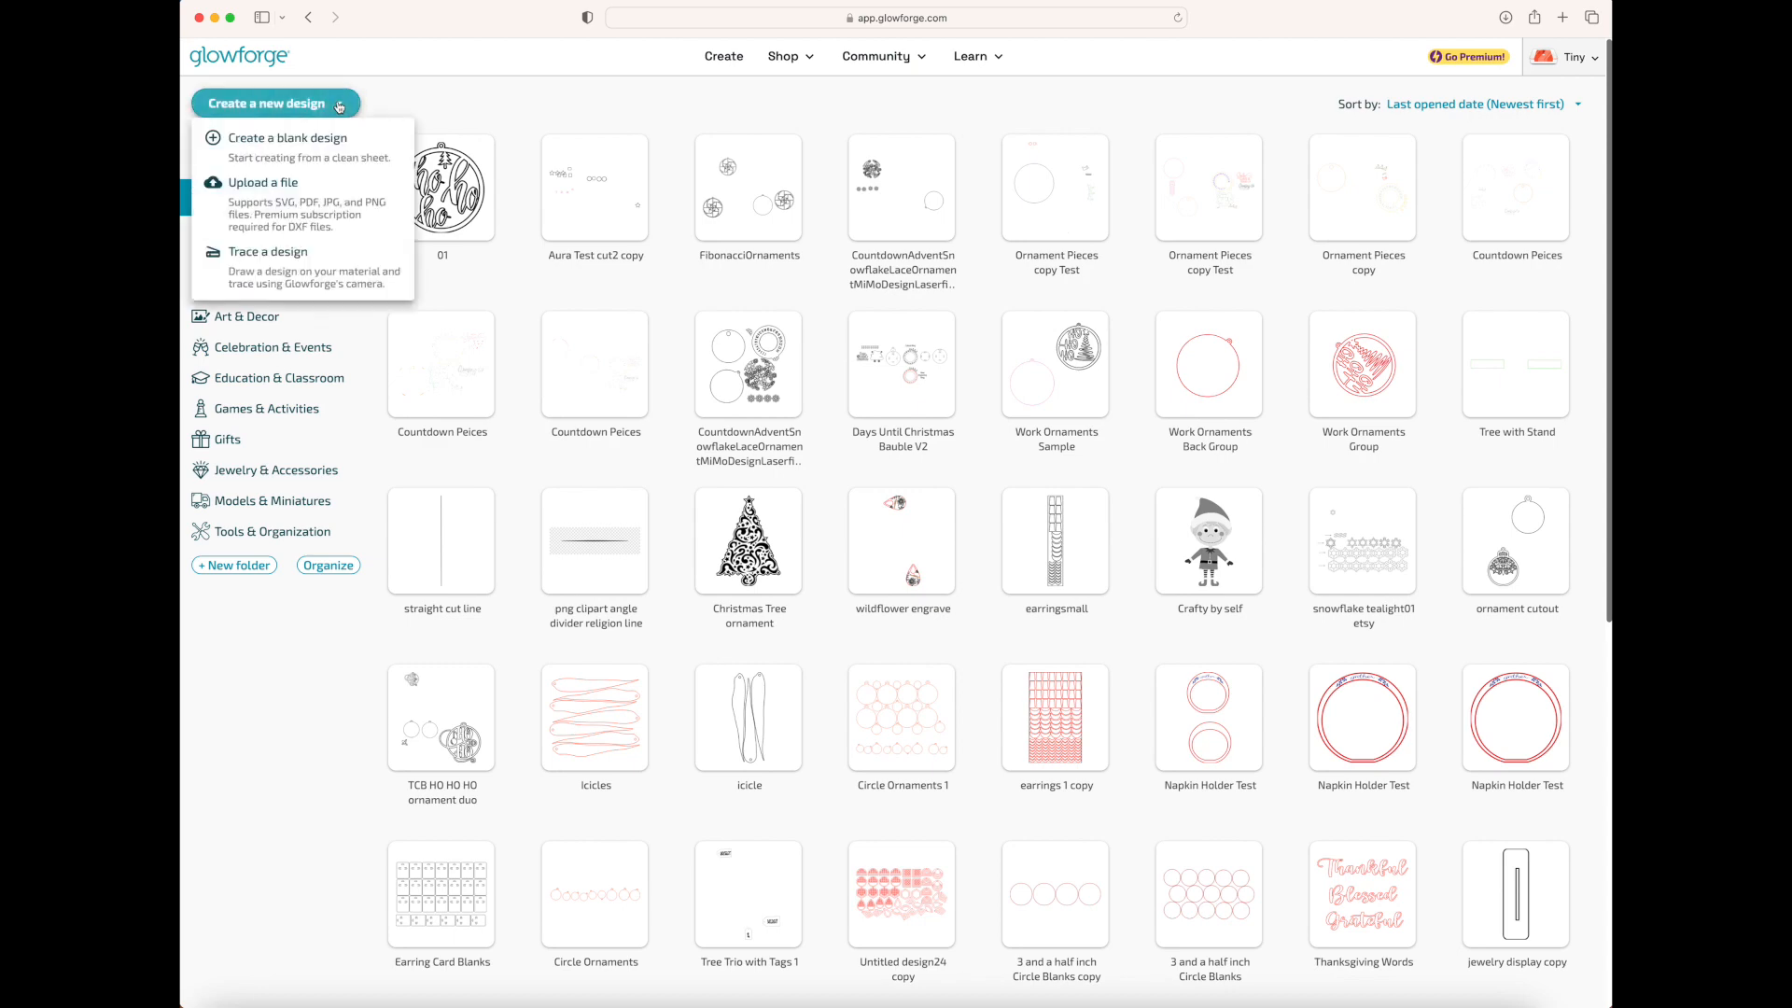
click(322, 149)
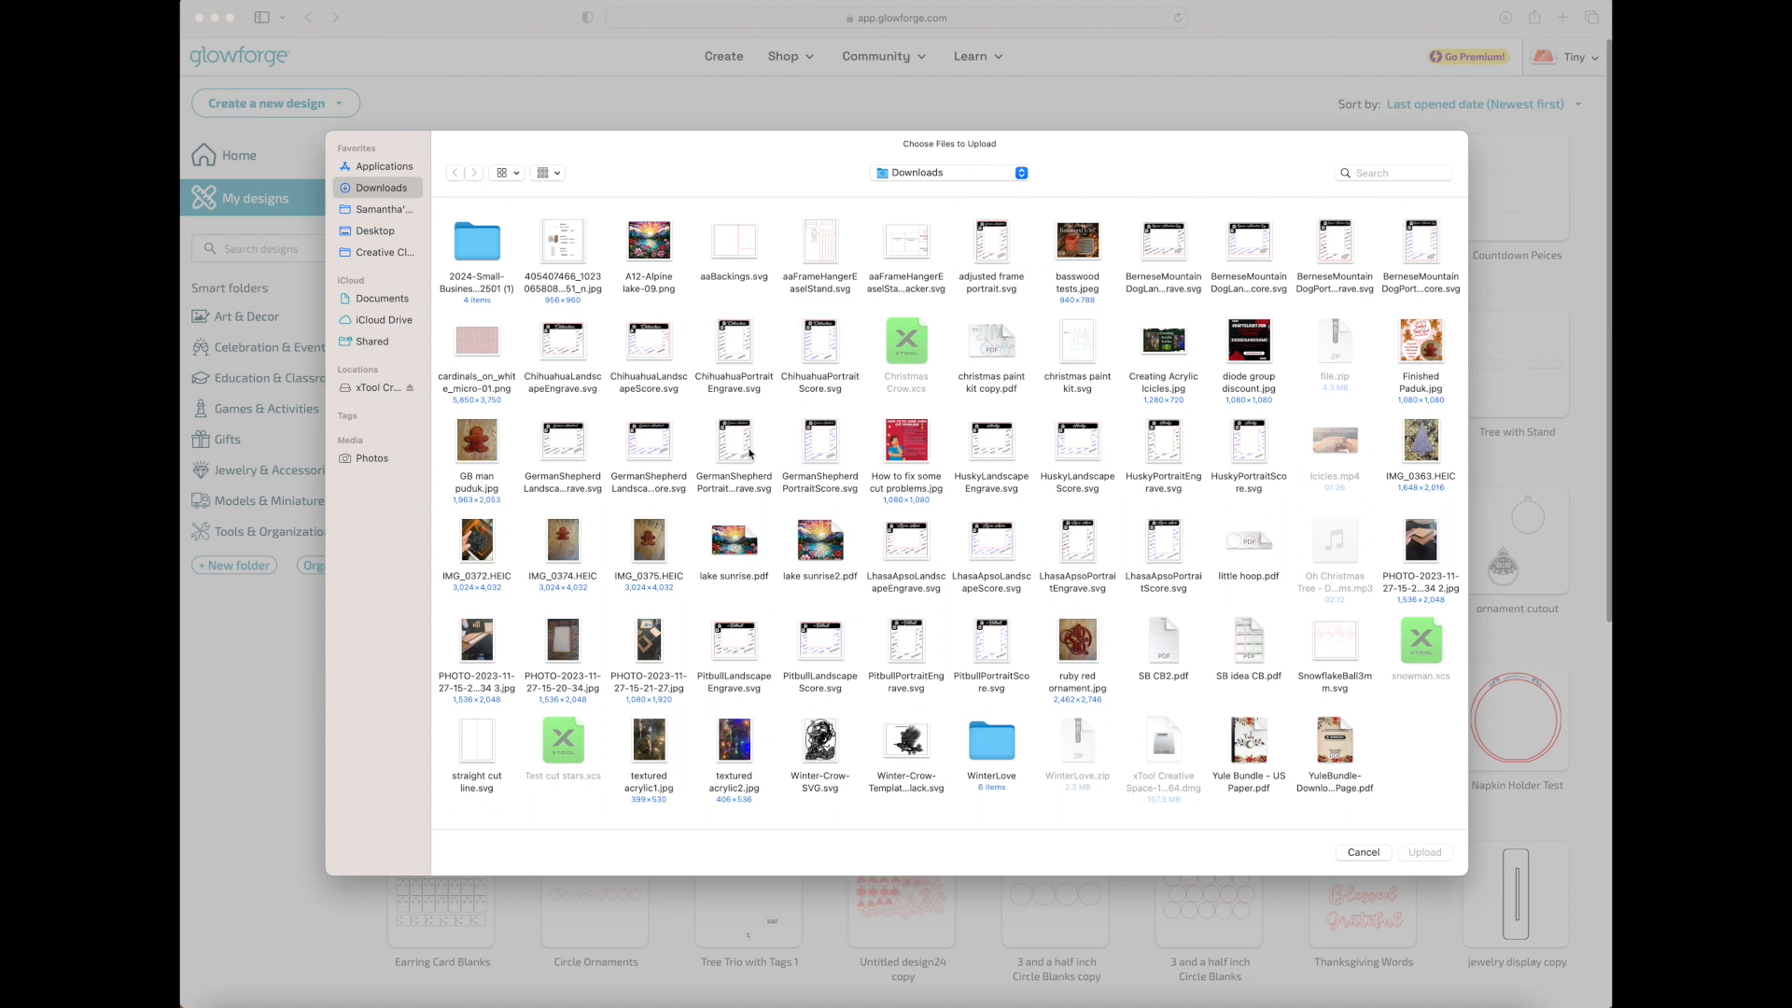
click(747, 458)
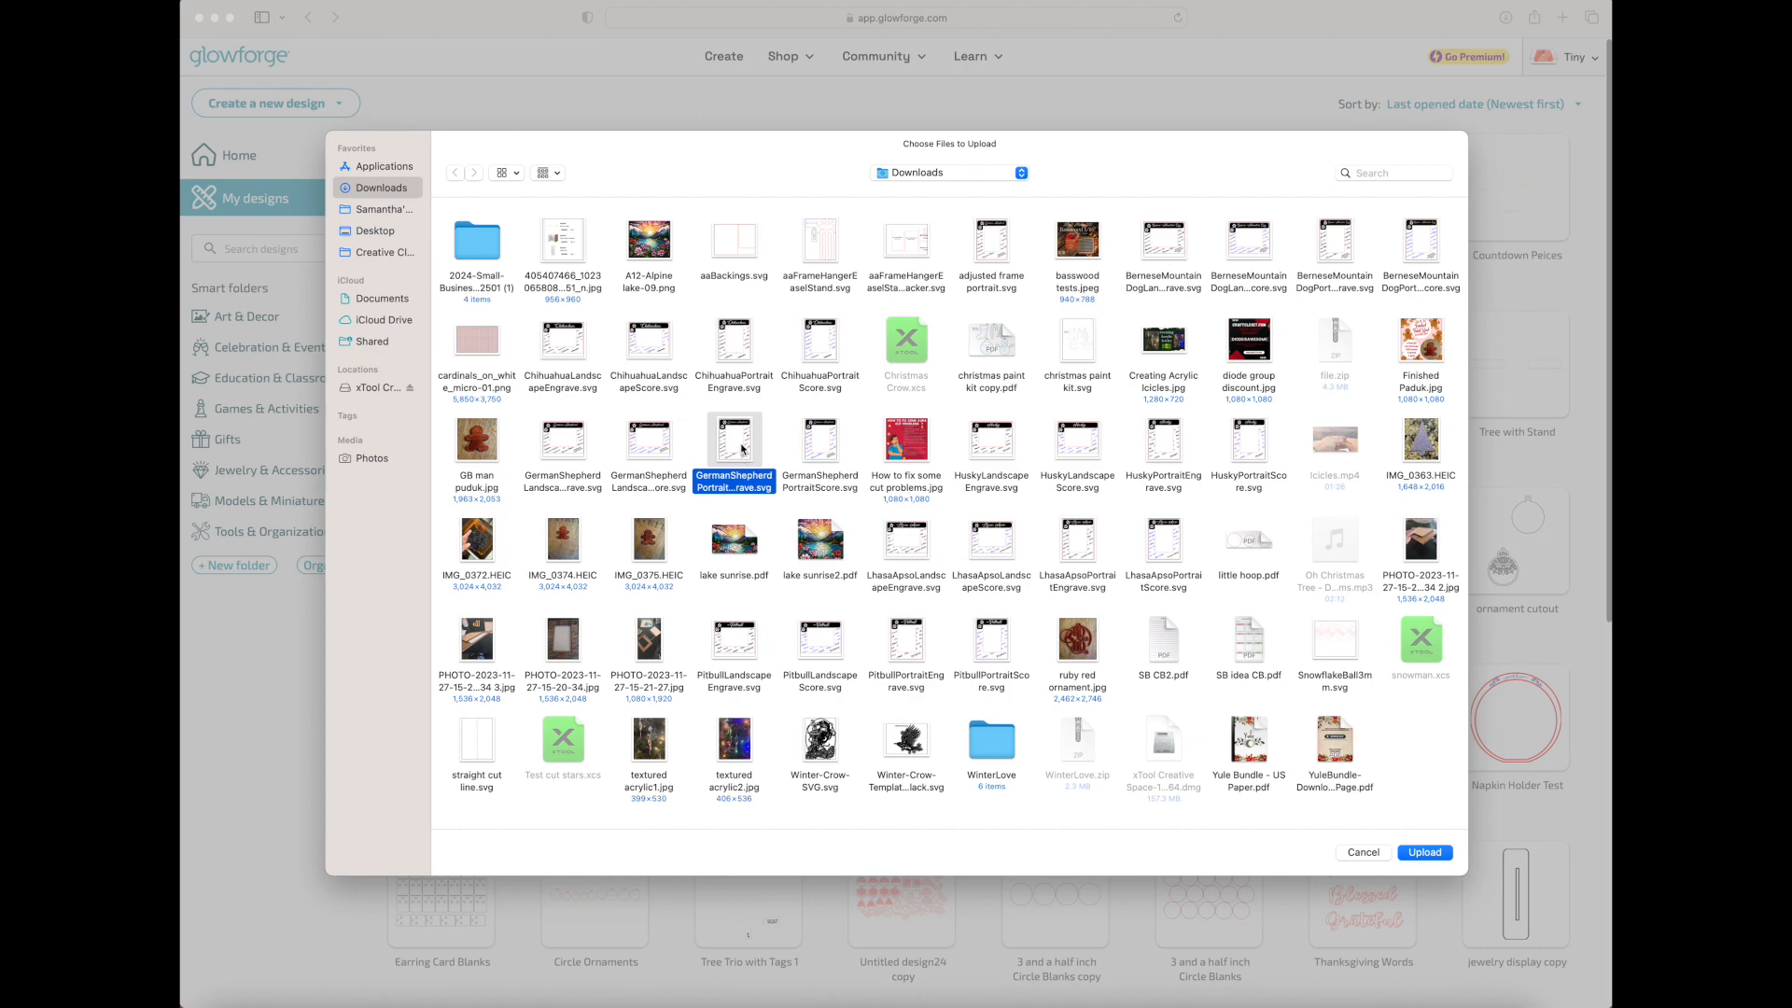
click(1425, 853)
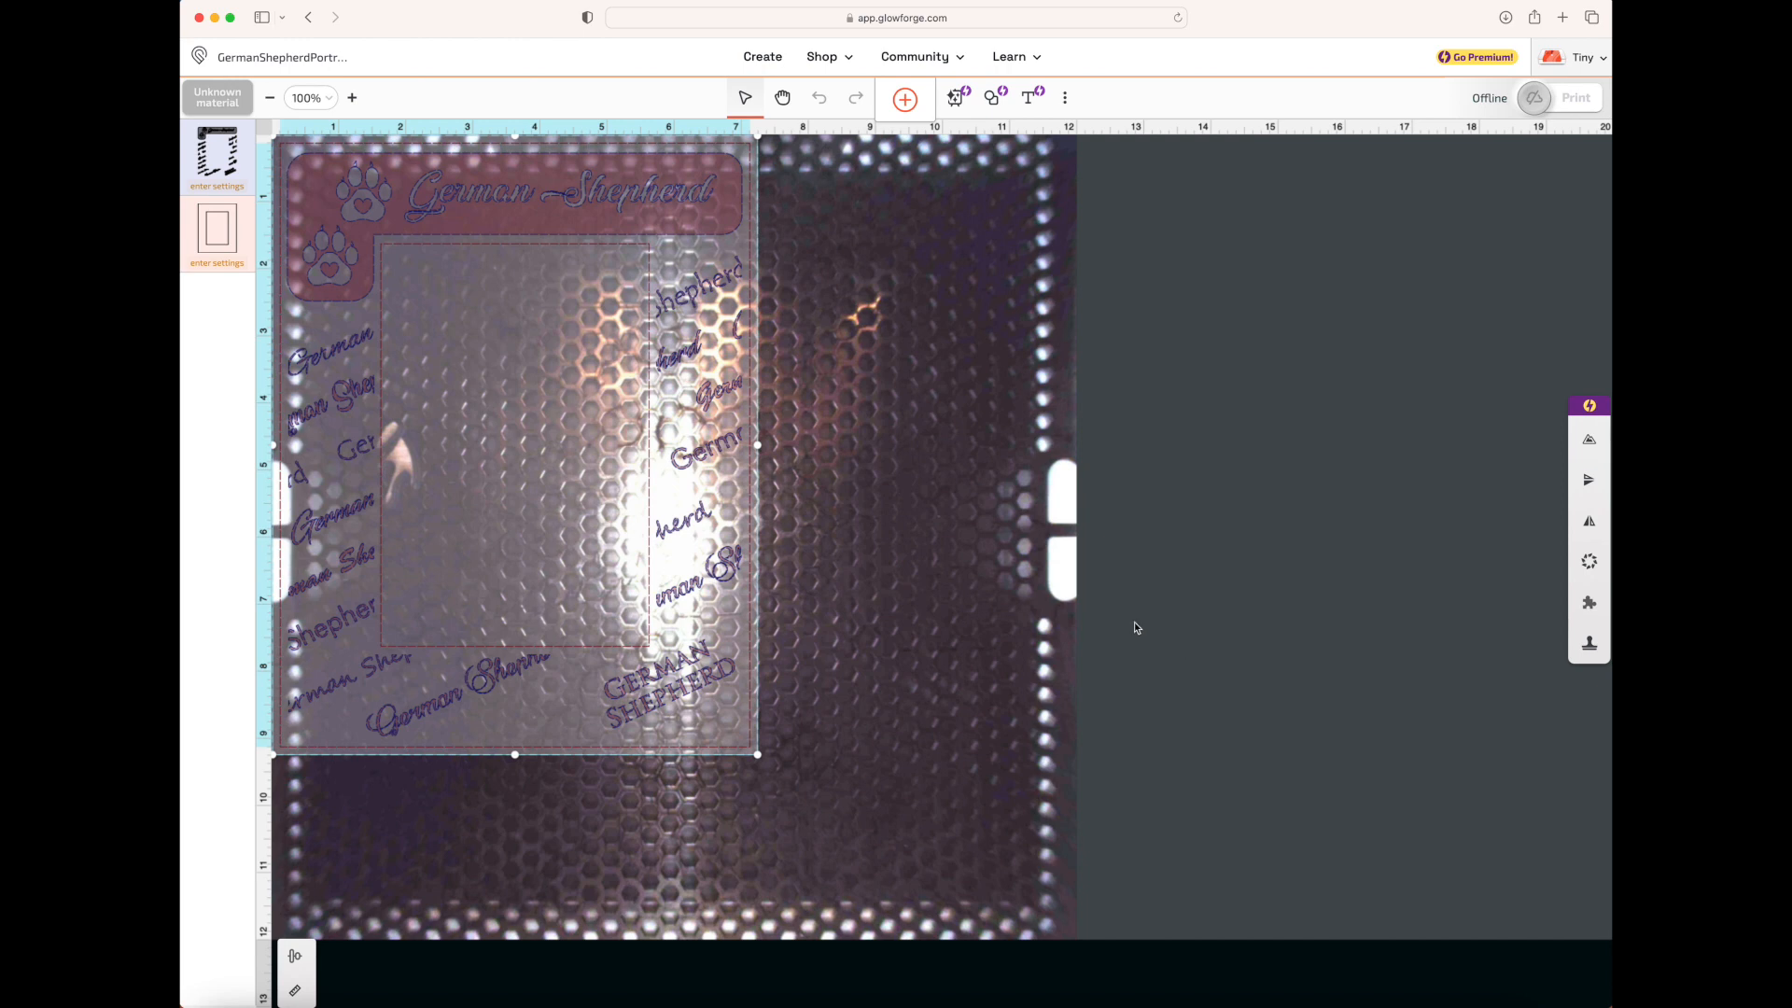
Move the German Shepherd frame from the bed's upper-left corner to the middle of the bed and deselect it
drag(591, 216, 750, 326)
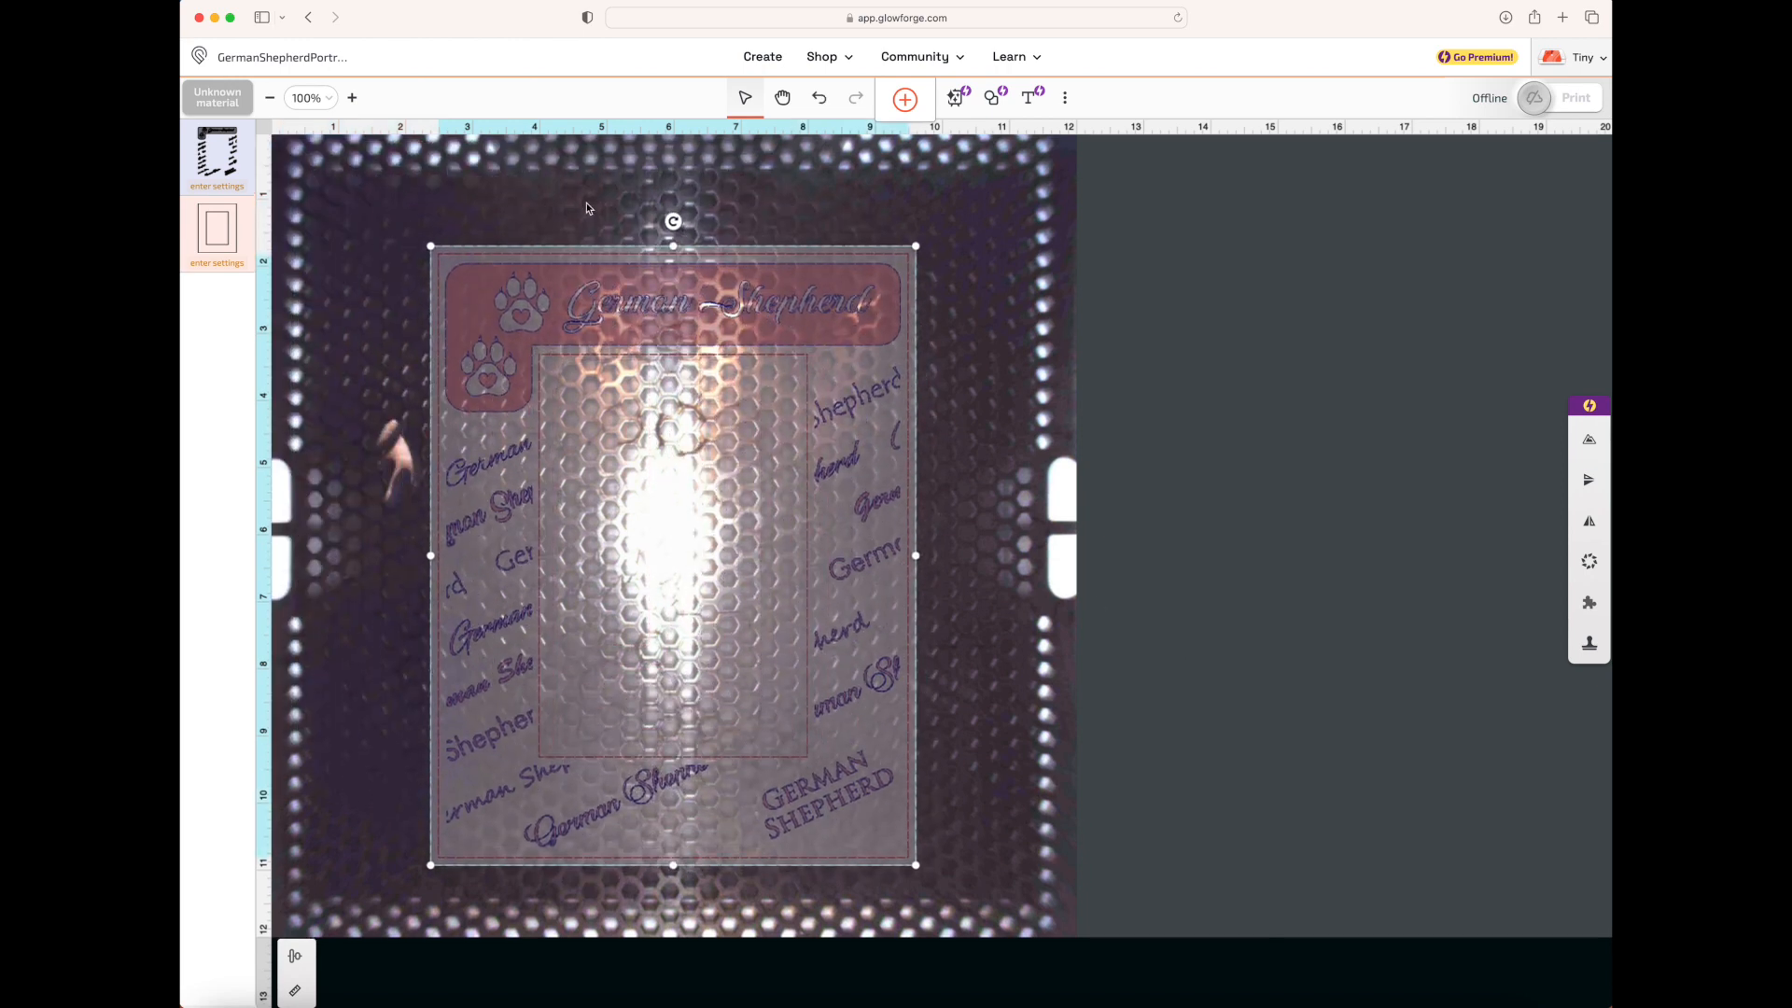
click(747, 102)
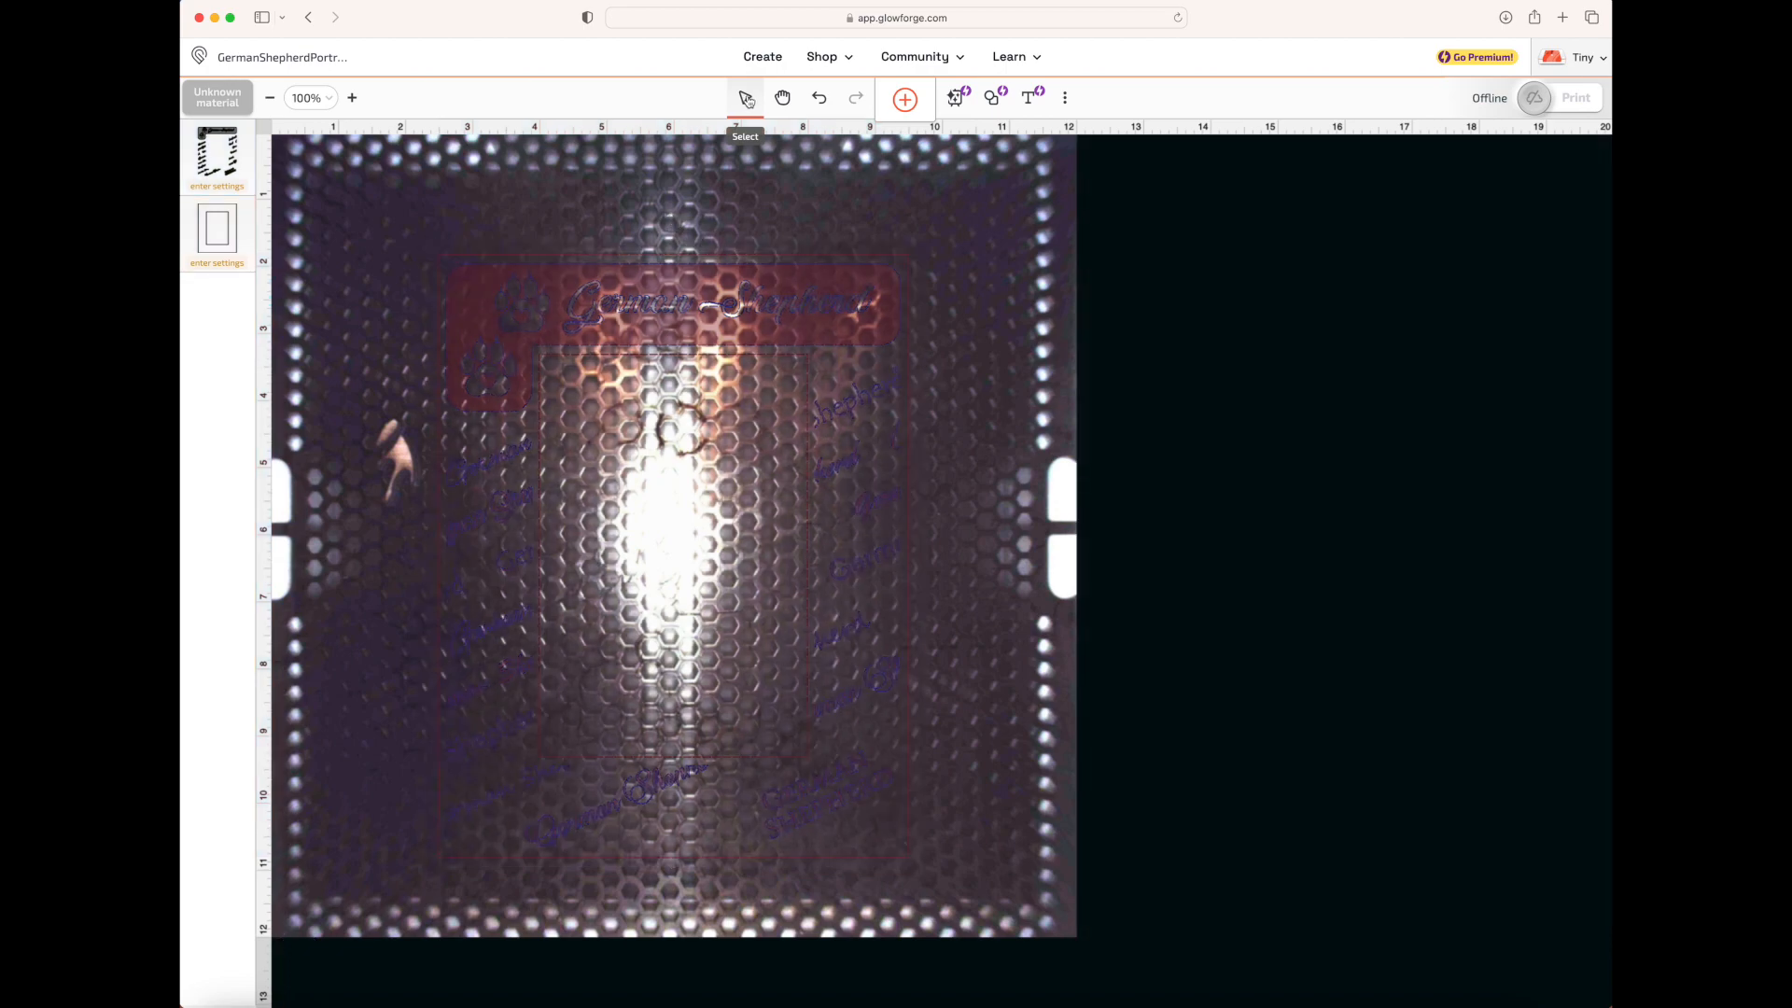
Shift the German Shepherd frame slightly up and left on the bed, and undo that move
drag(721, 279, 692, 252)
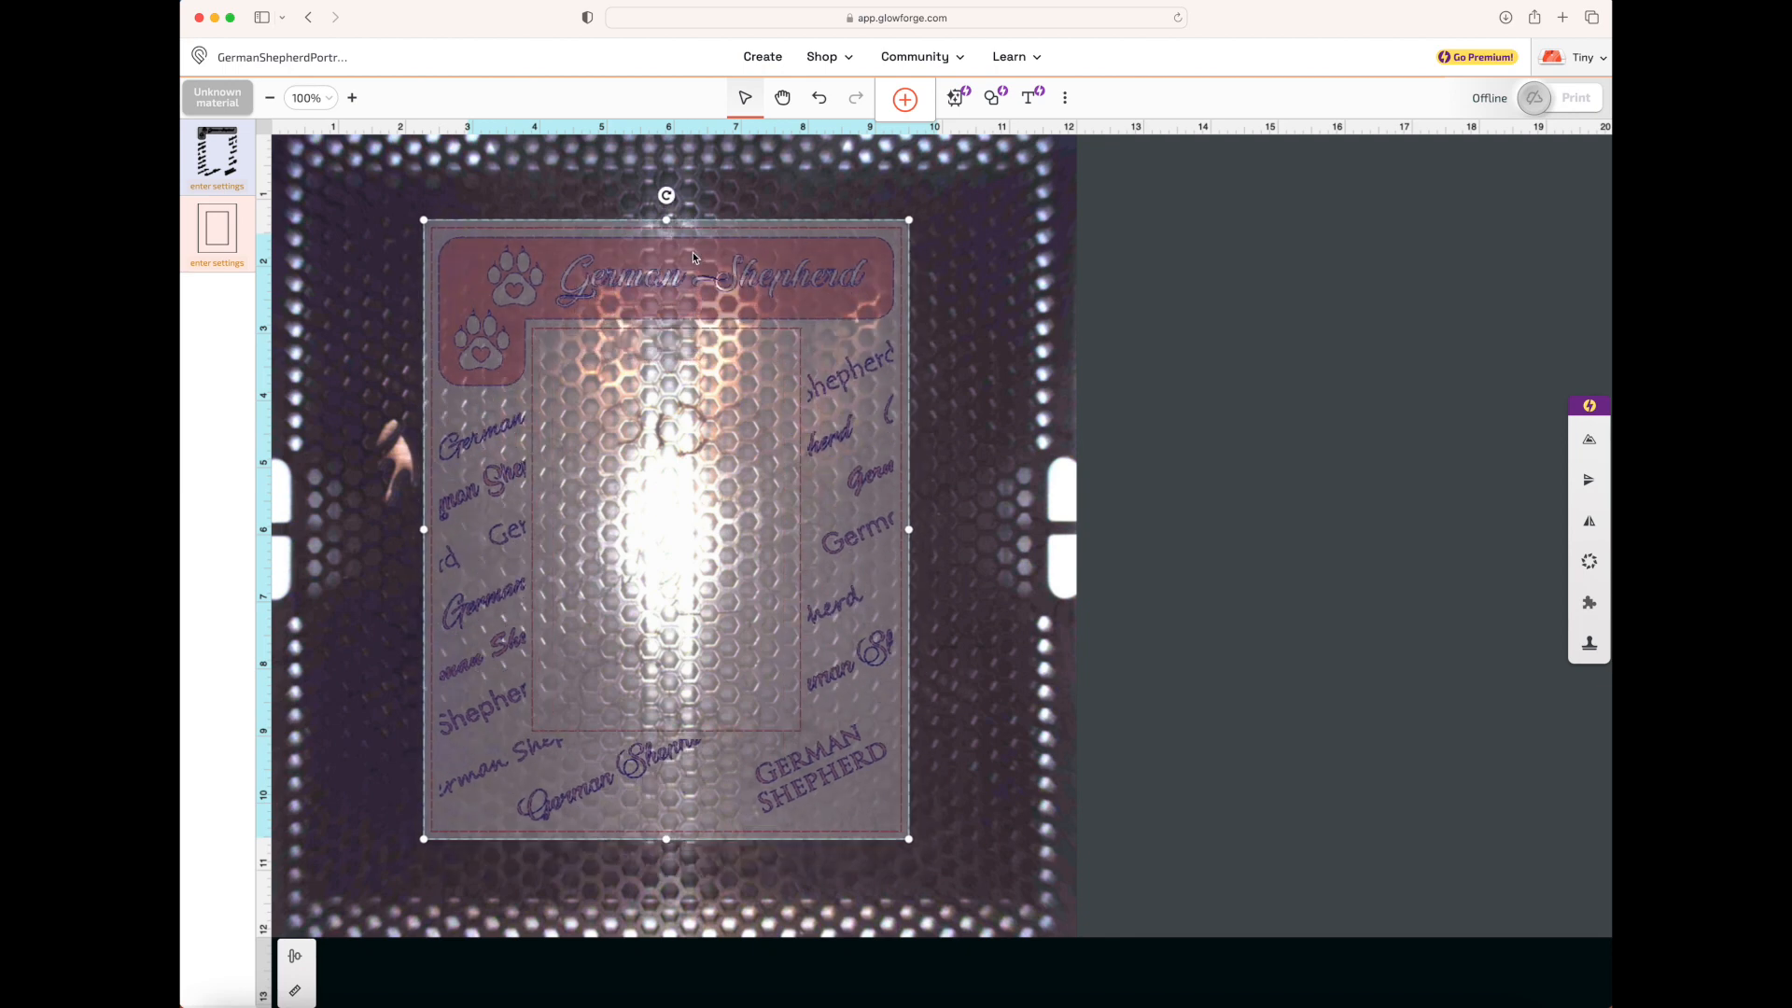
click(783, 100)
drag(715, 417, 883, 462)
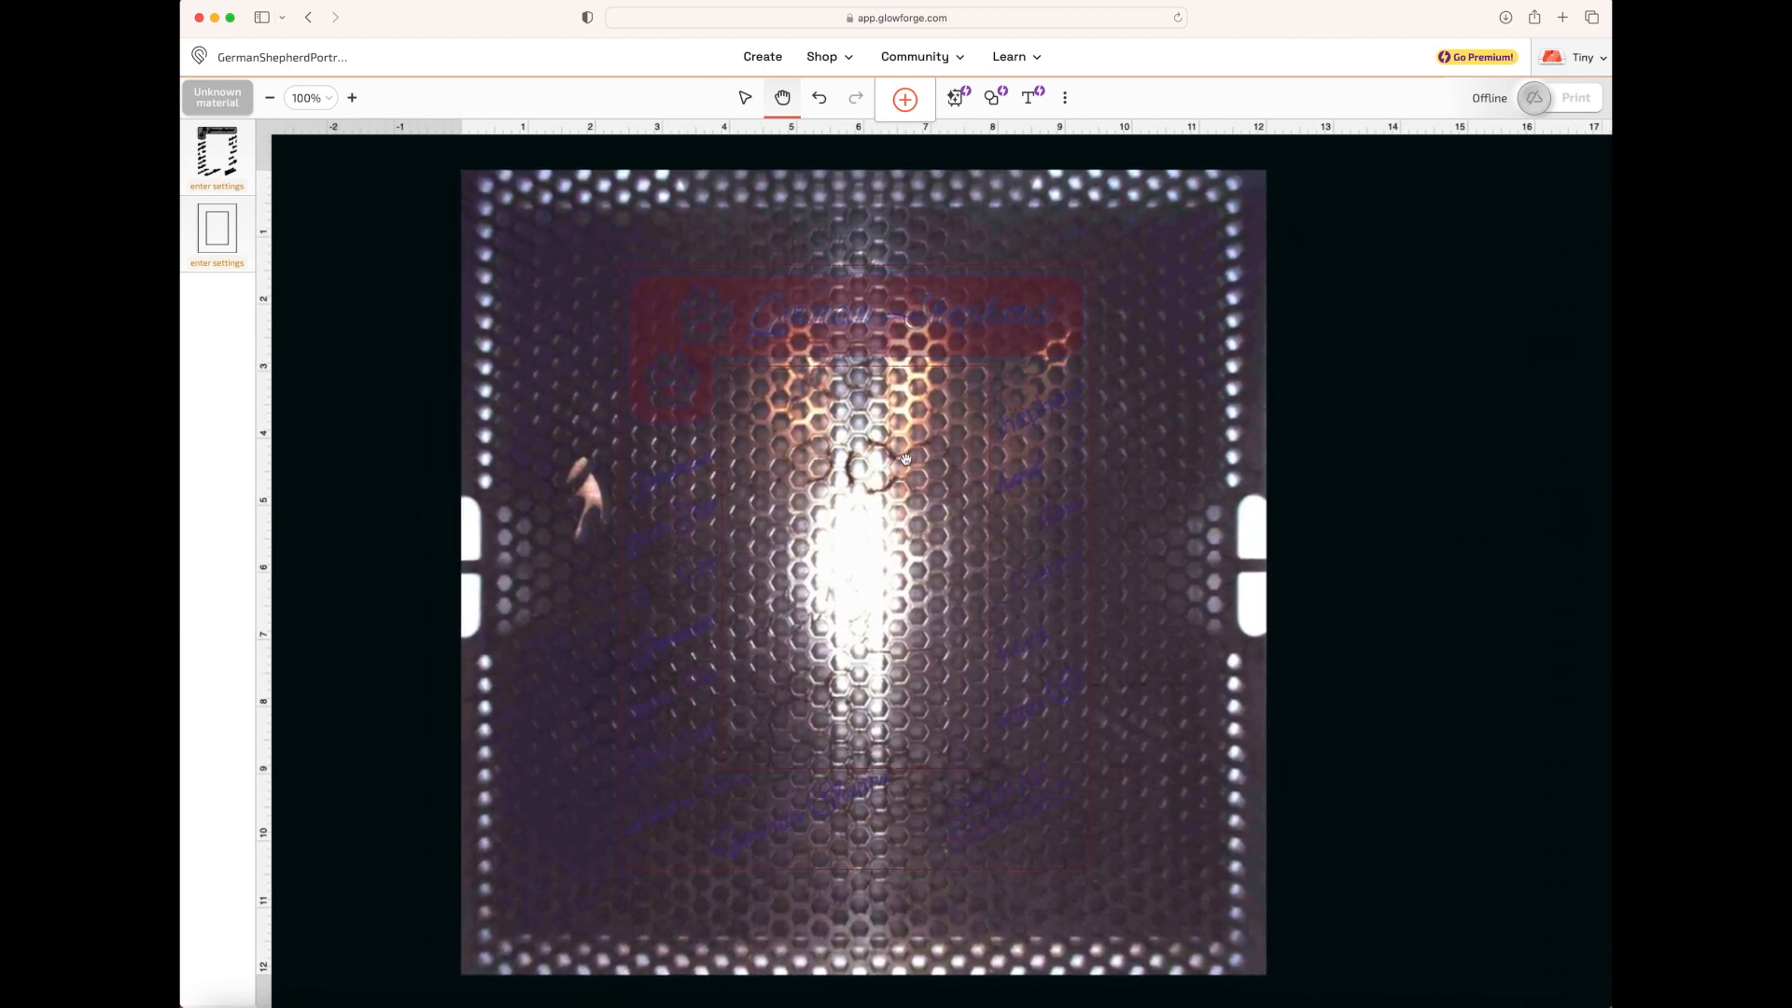
click(822, 103)
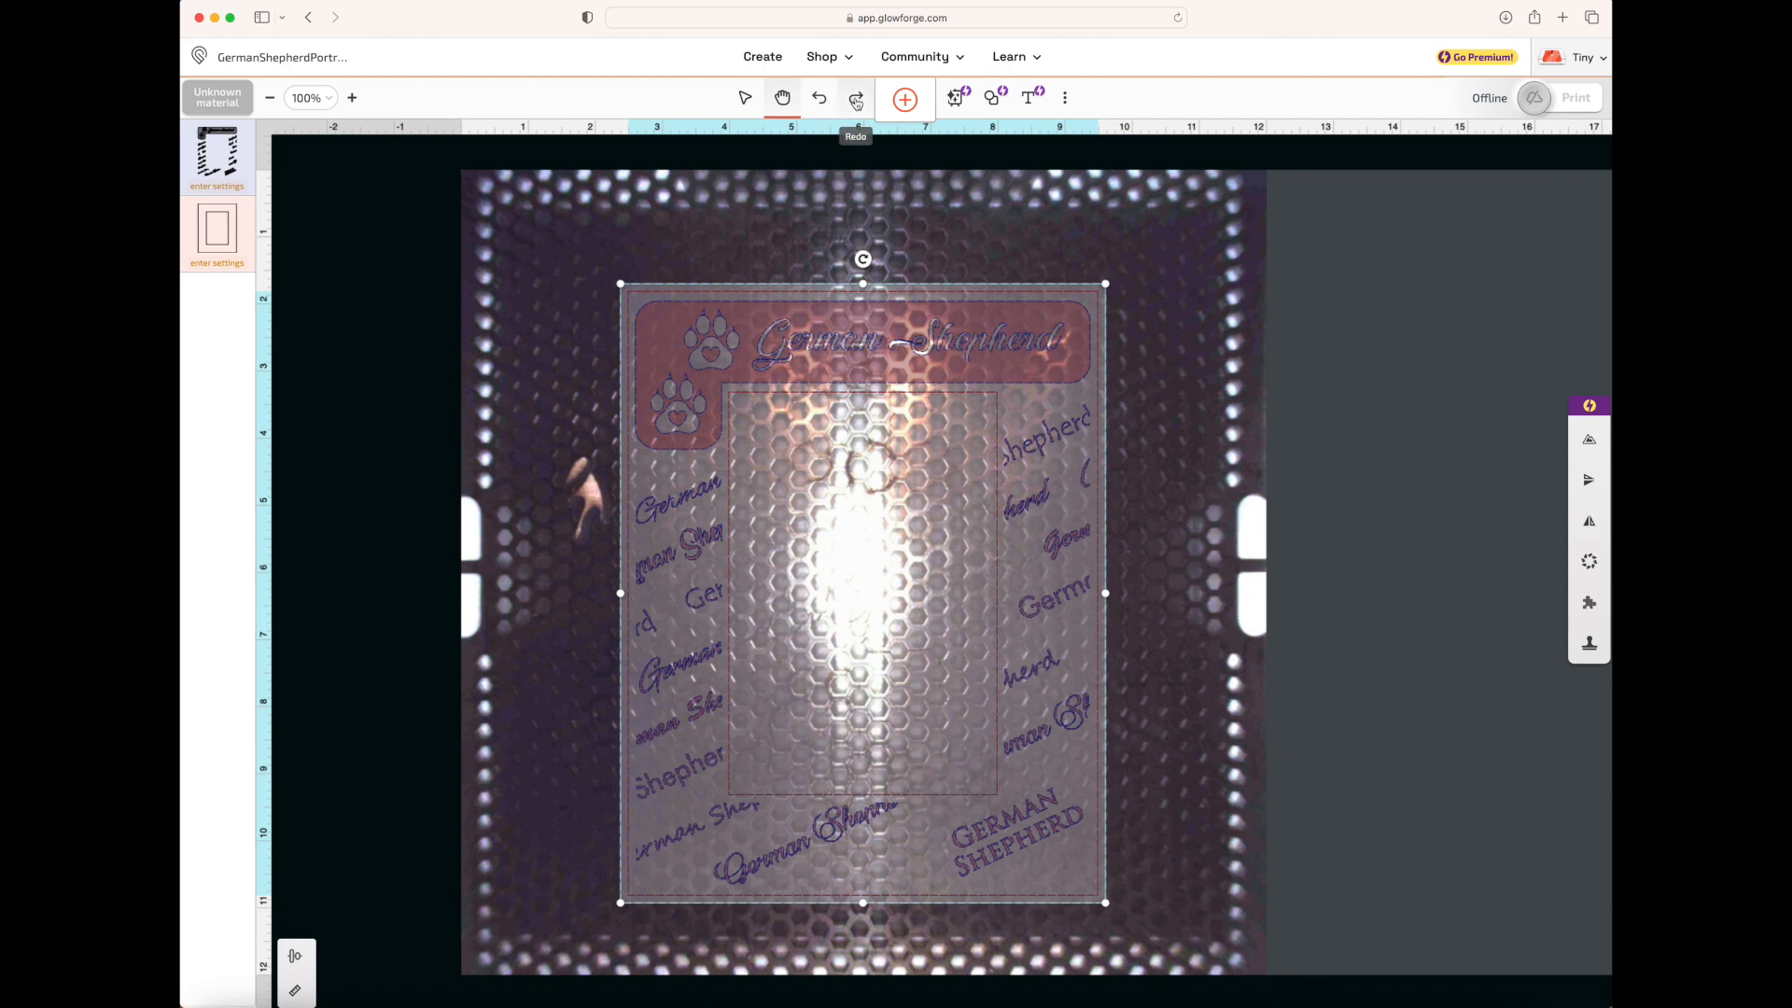
Import ChihuahuaPortraitEngrave.svg from Downloads as additional artwork in the current design
click(905, 101)
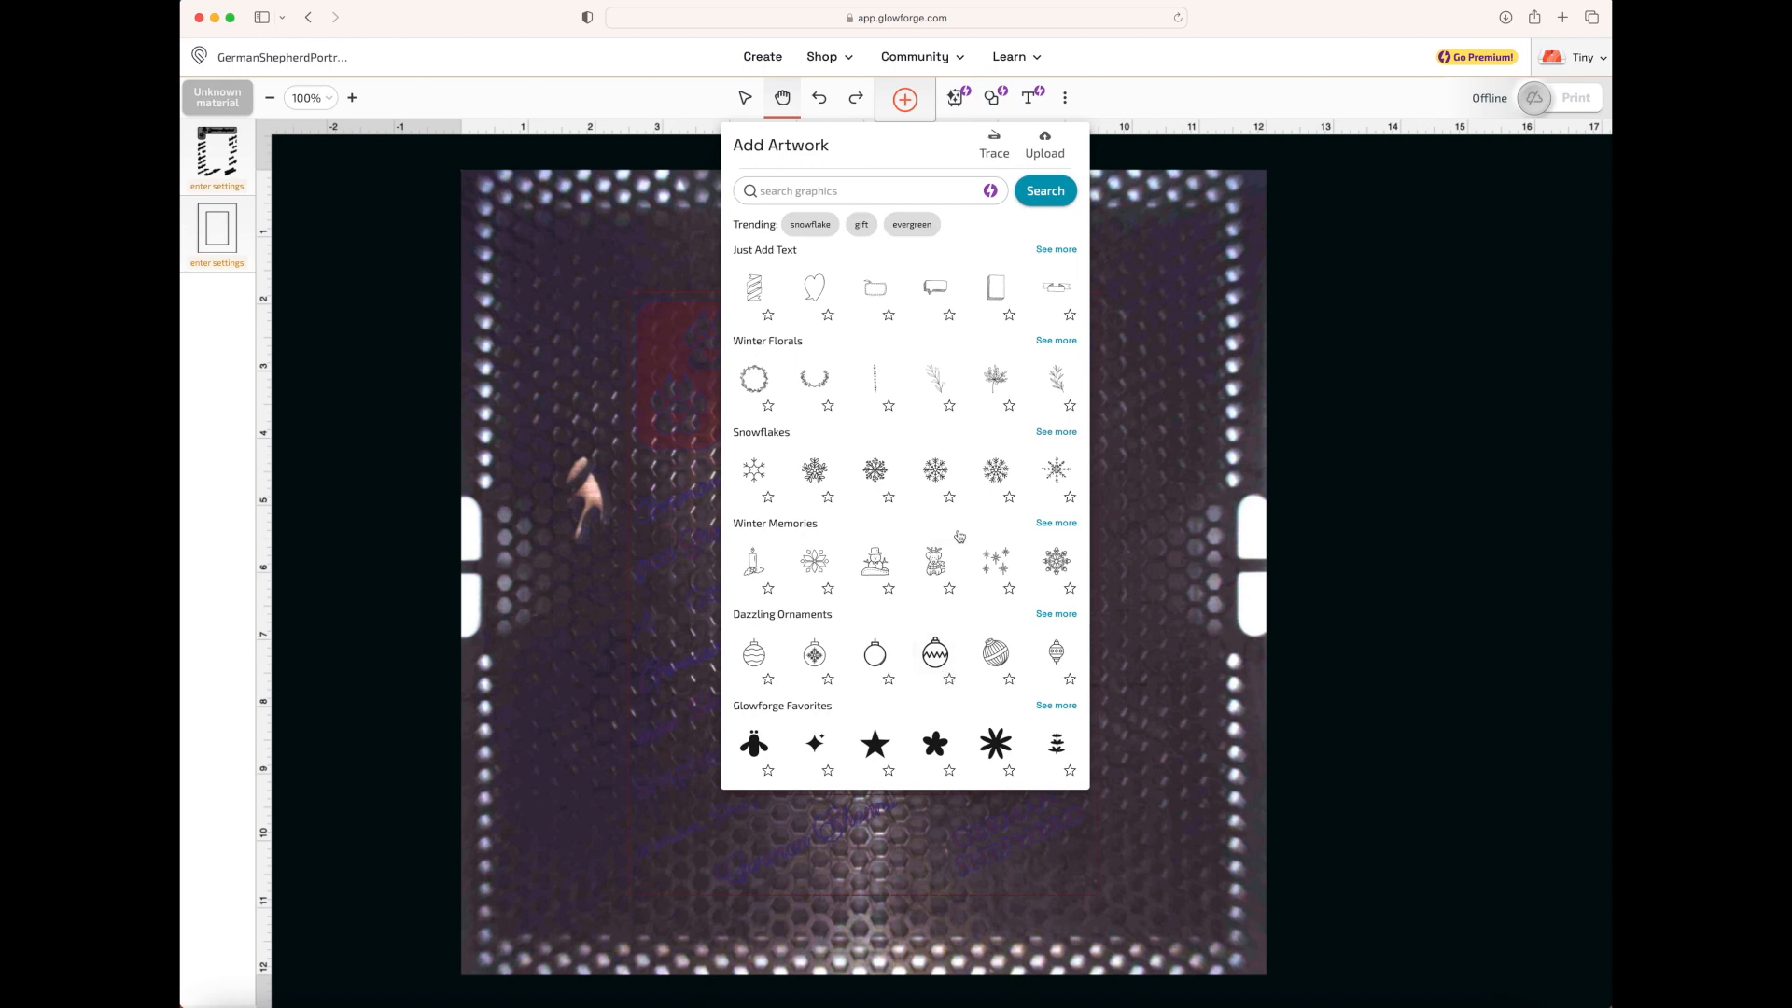
click(1045, 157)
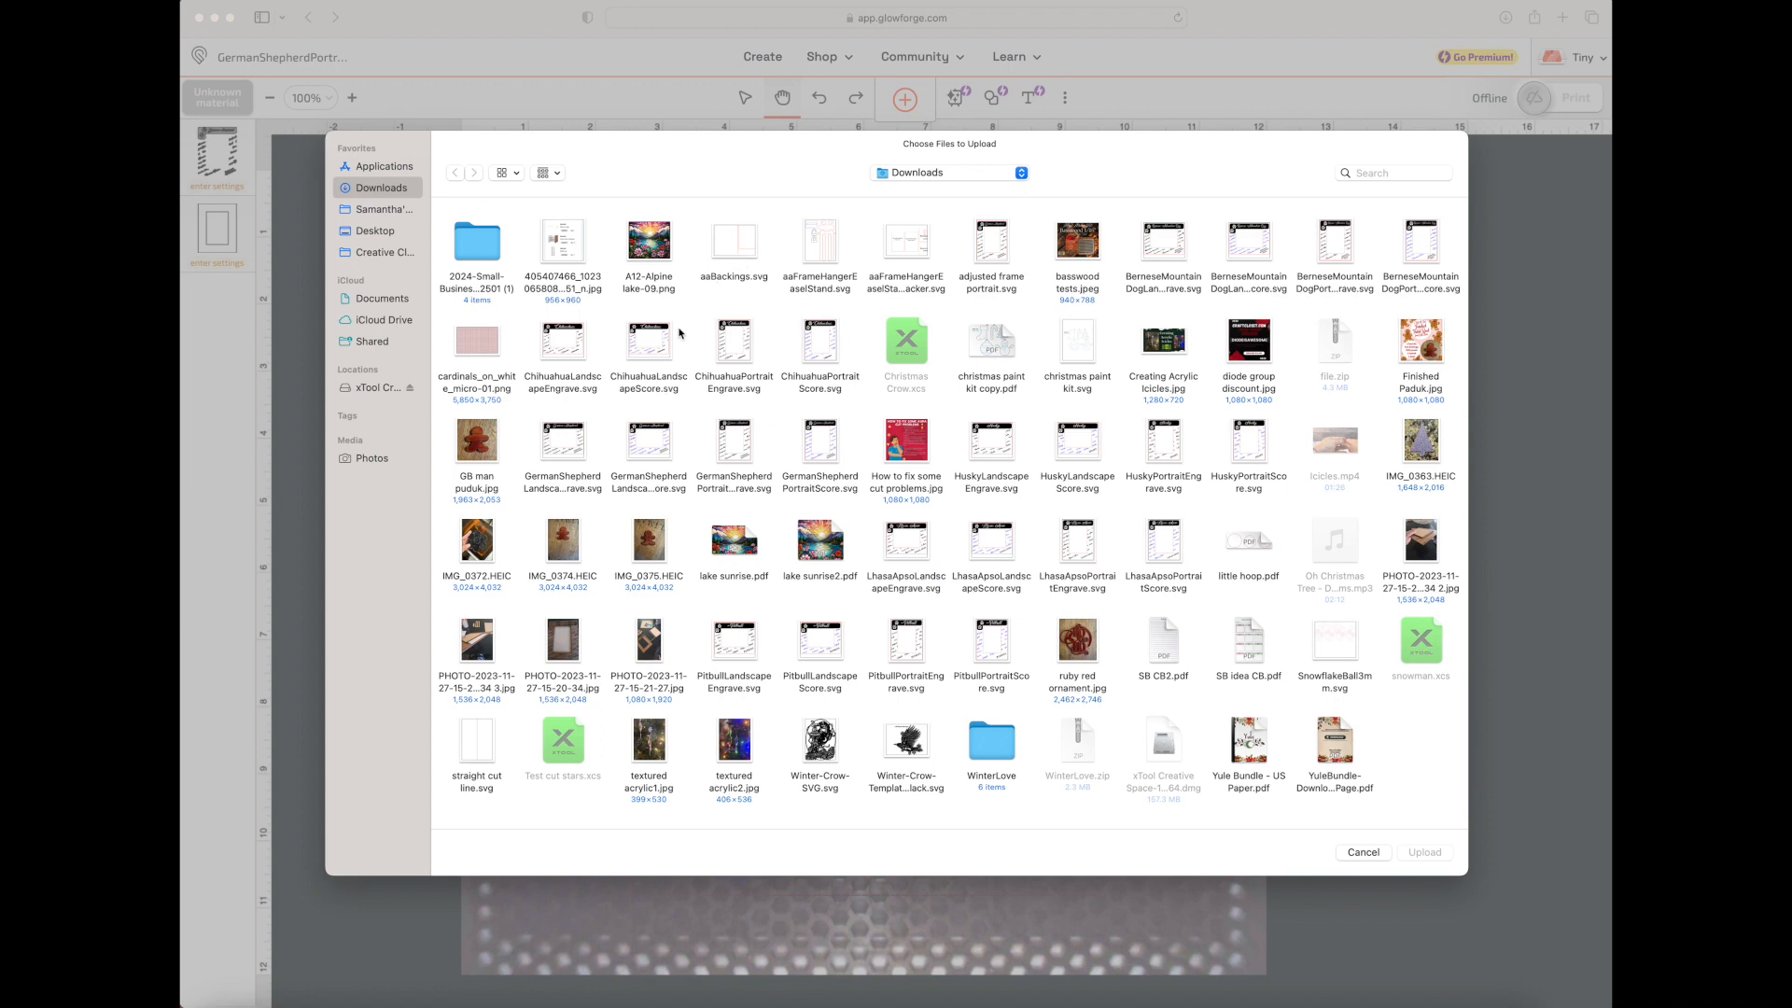
click(732, 353)
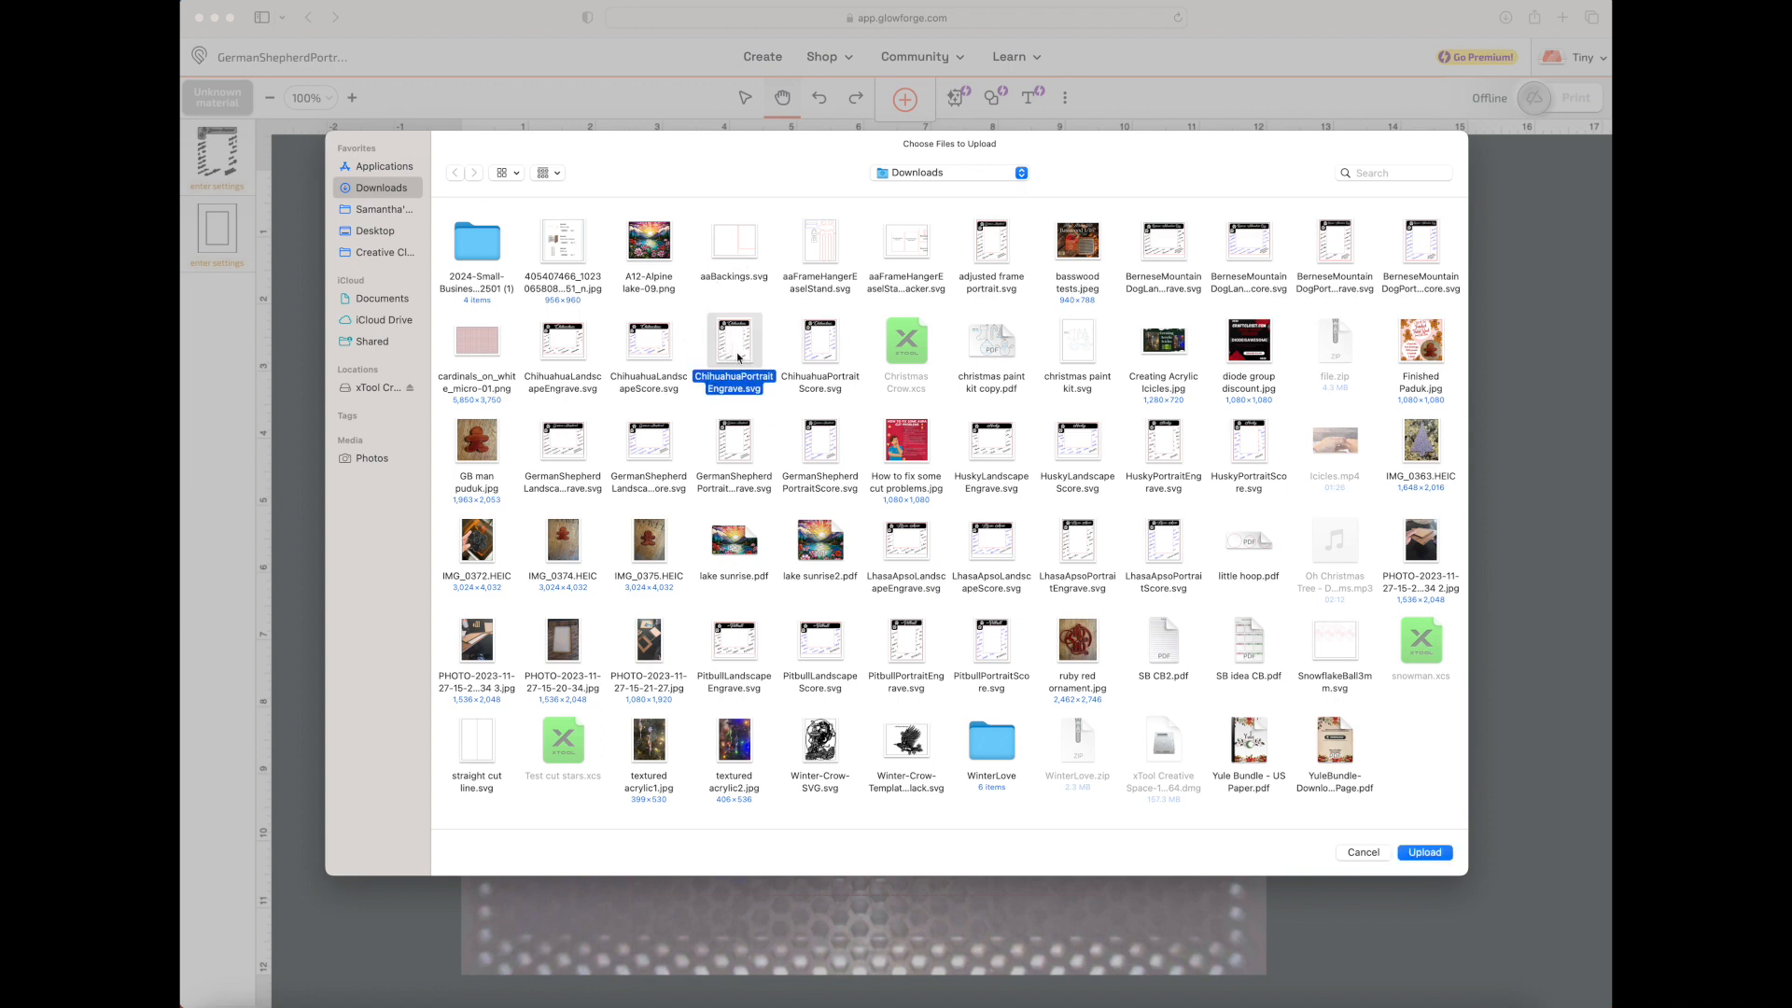
click(1444, 858)
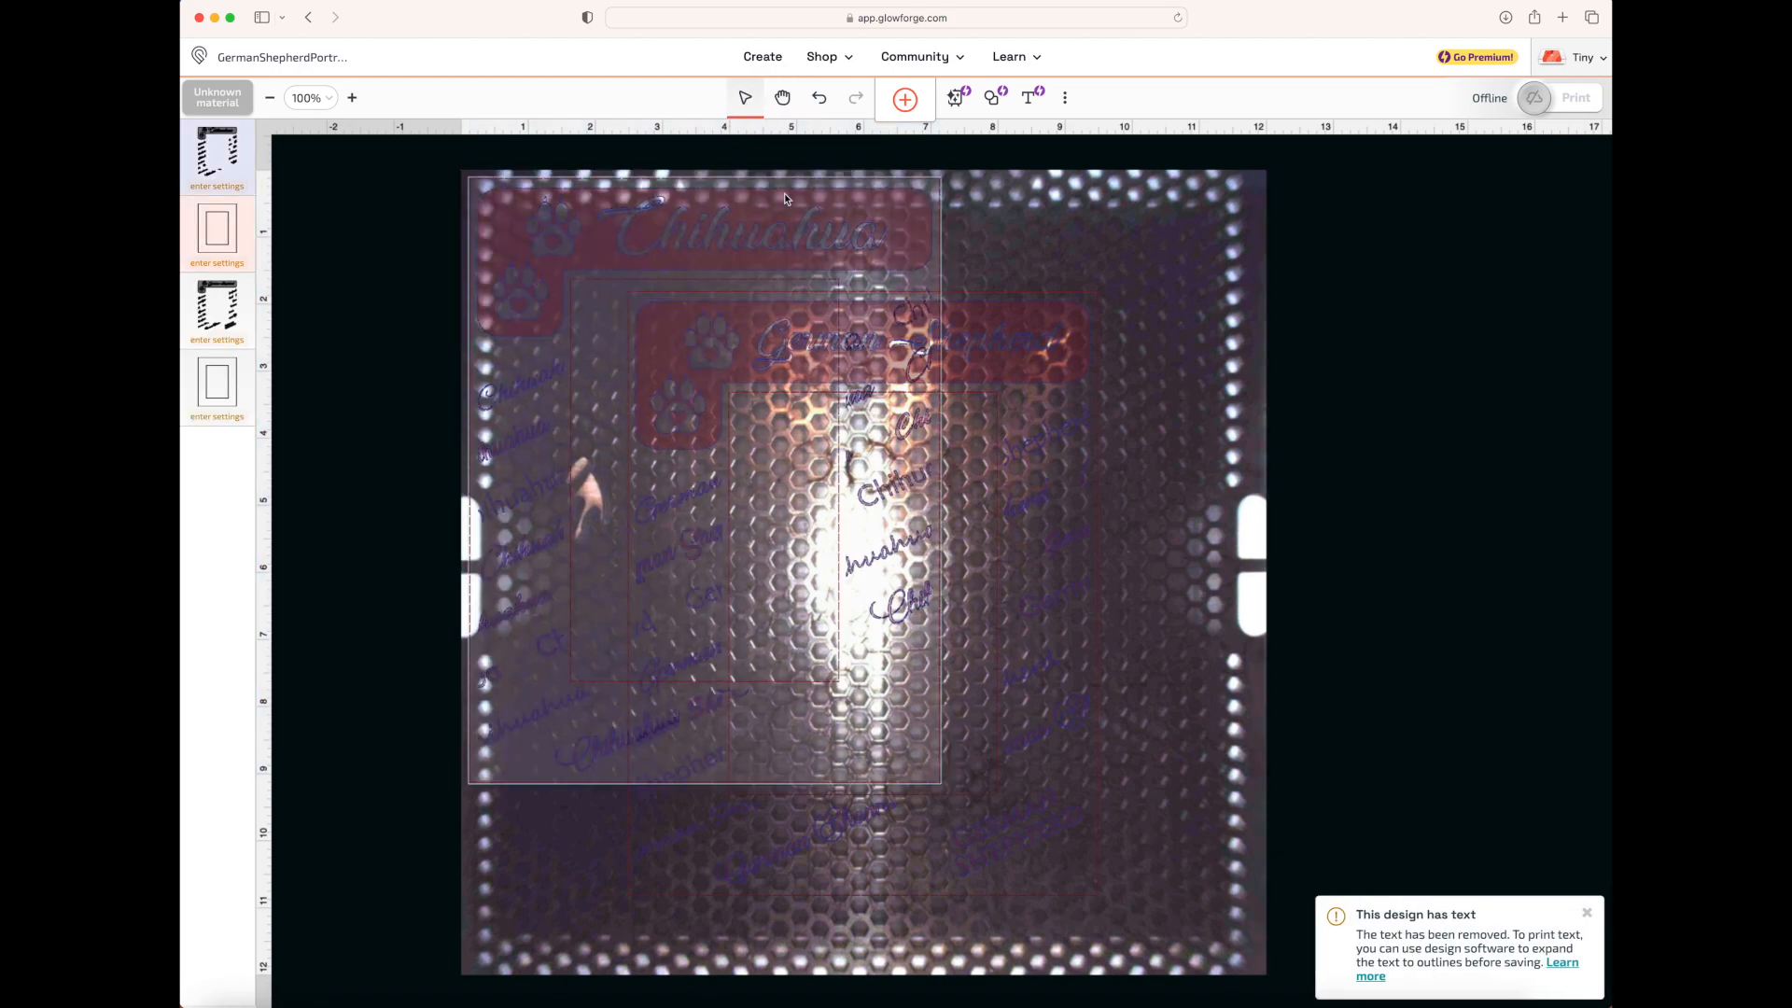
Separate the overlapping artwork by moving the German Shepherd frame to the right of the Chihuahua frame
drag(767, 241, 1024, 383)
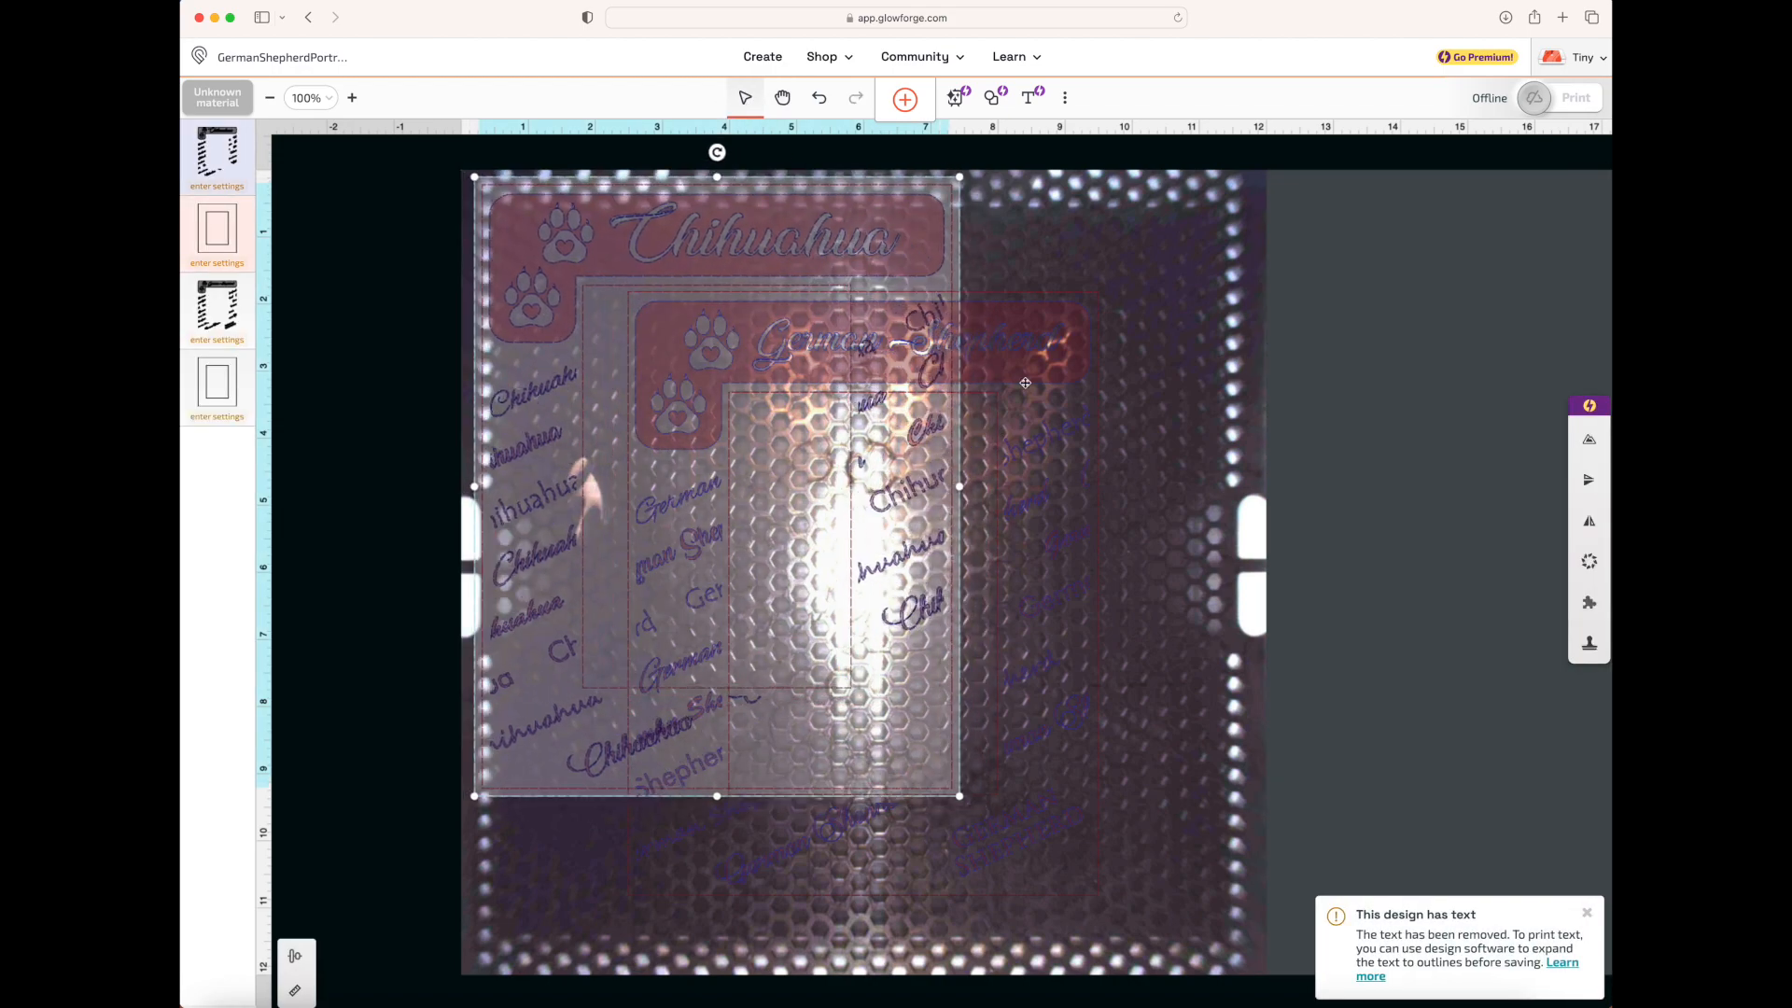
drag(1050, 504, 1386, 411)
click(484, 534)
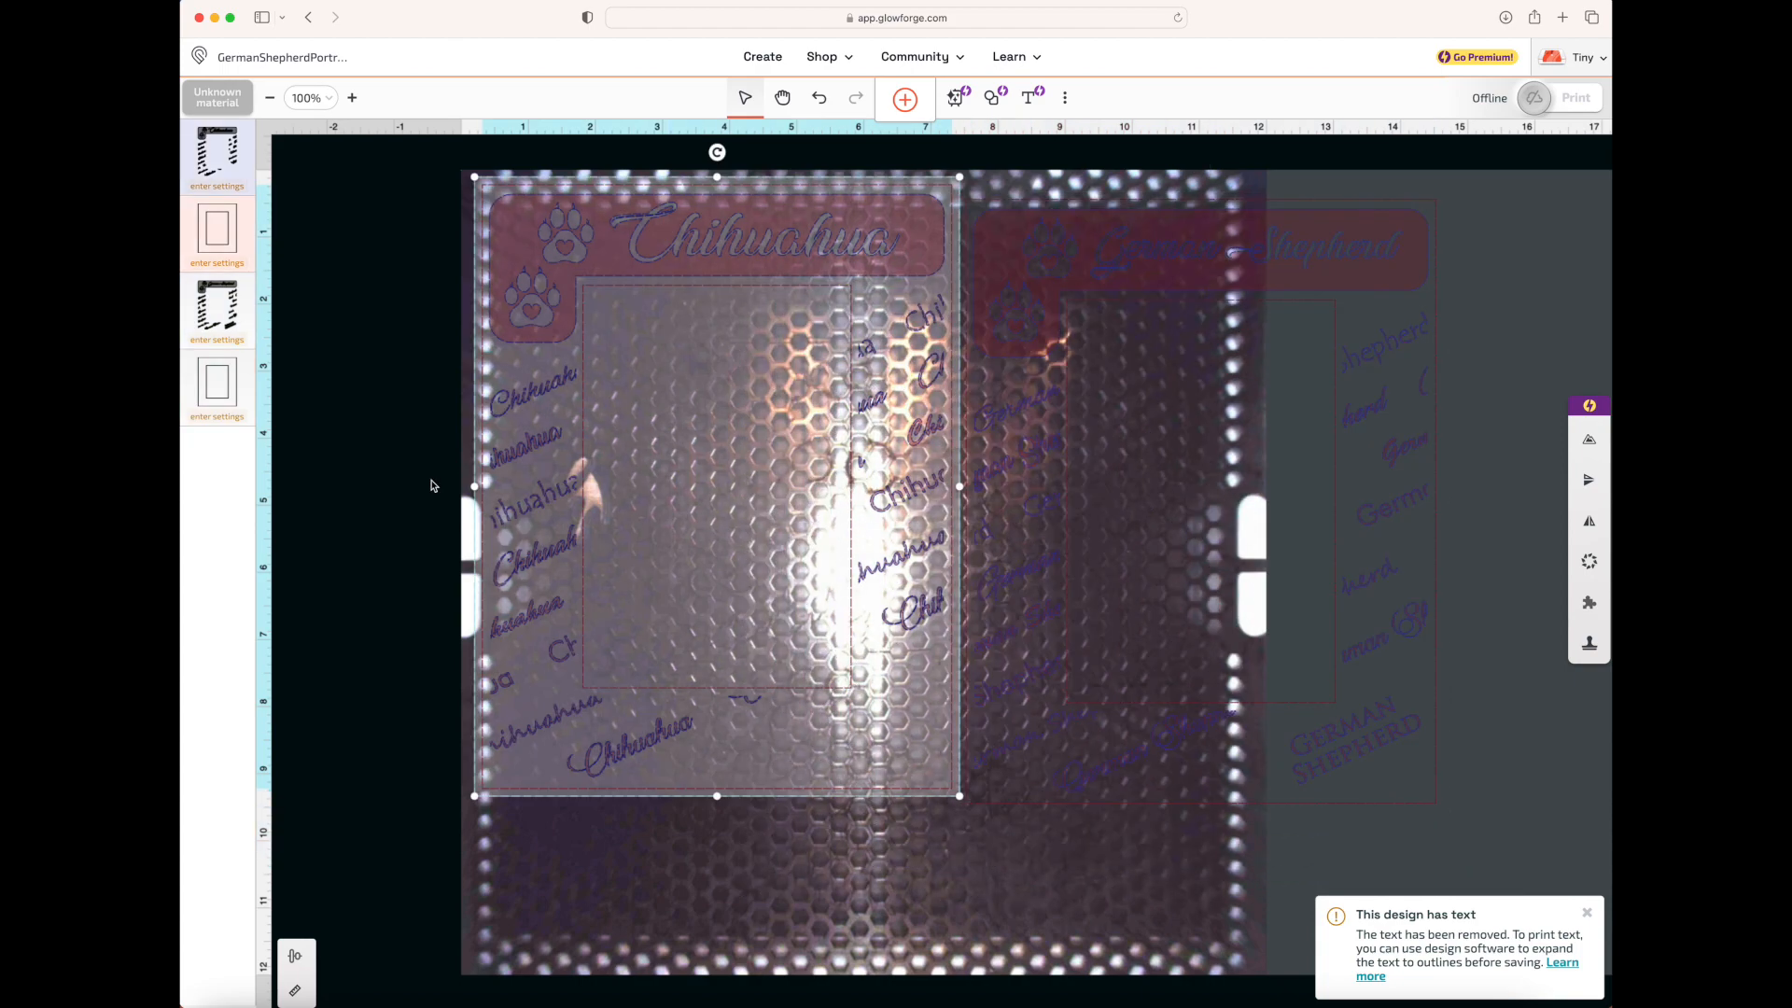
Scale both frames down together so they fit side by side in the bed, centre them, and select only the German Shepherd frame
click(1504, 813)
key(super+a)
drag(1444, 811, 1185, 640)
drag(1053, 561, 1088, 713)
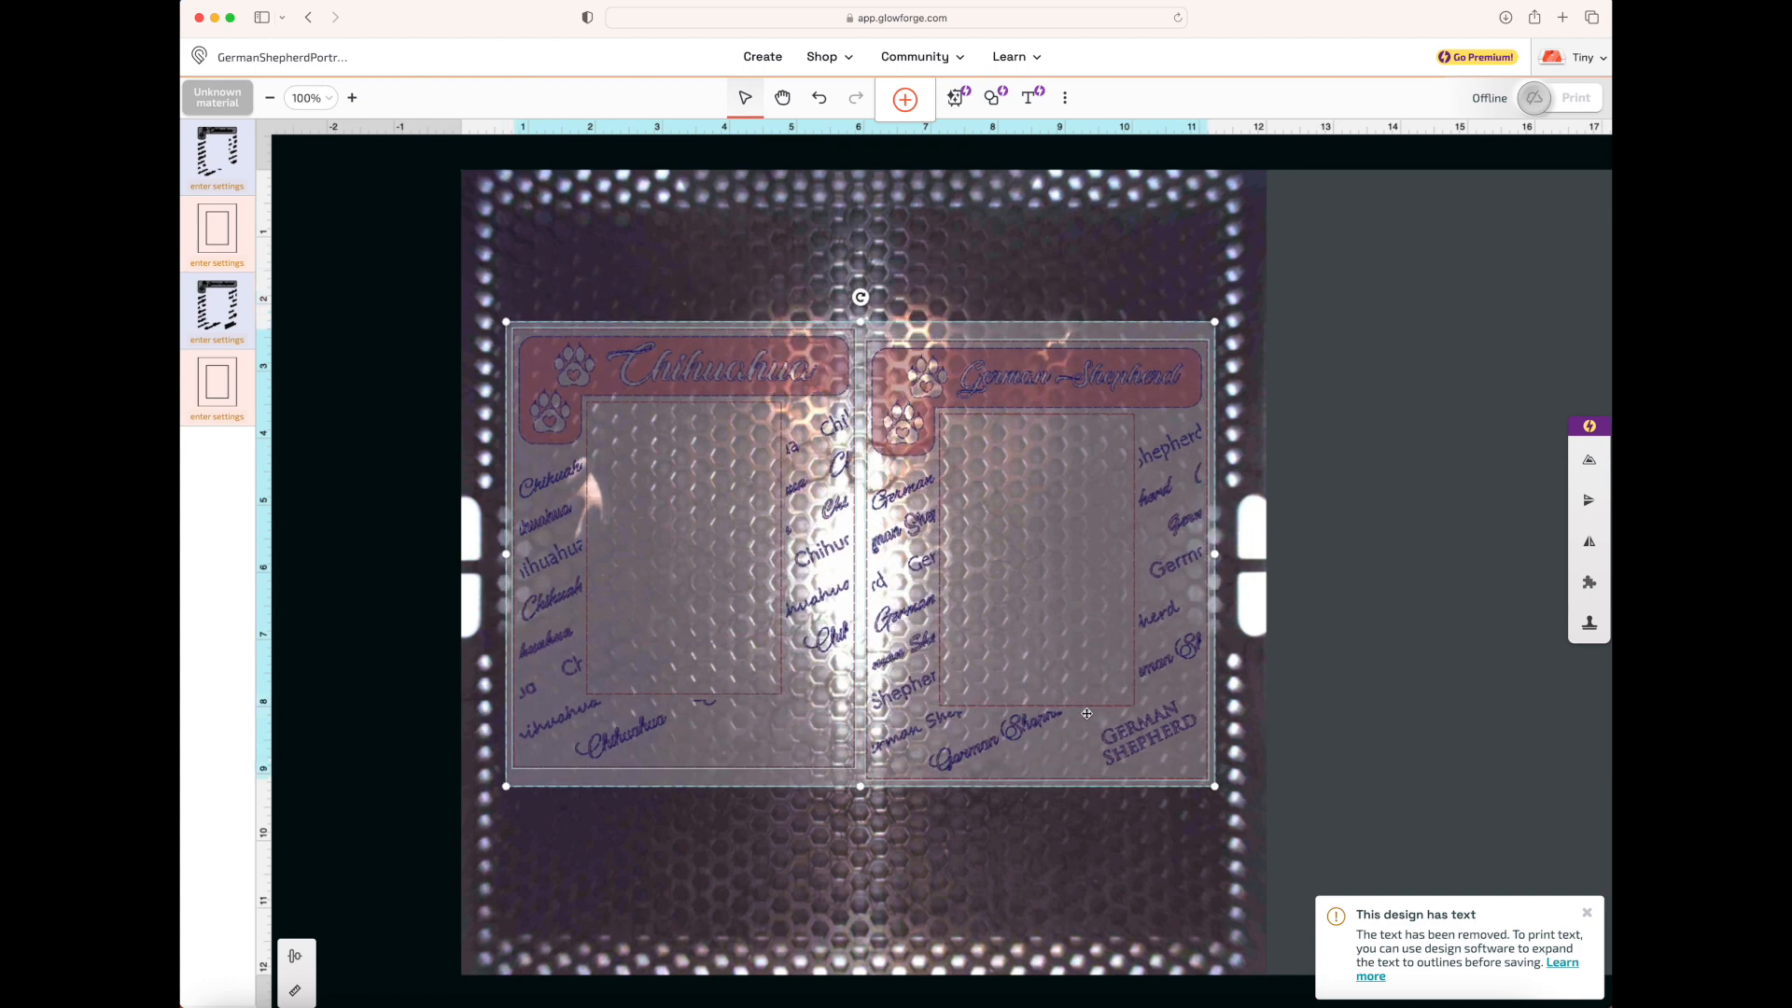
click(1407, 695)
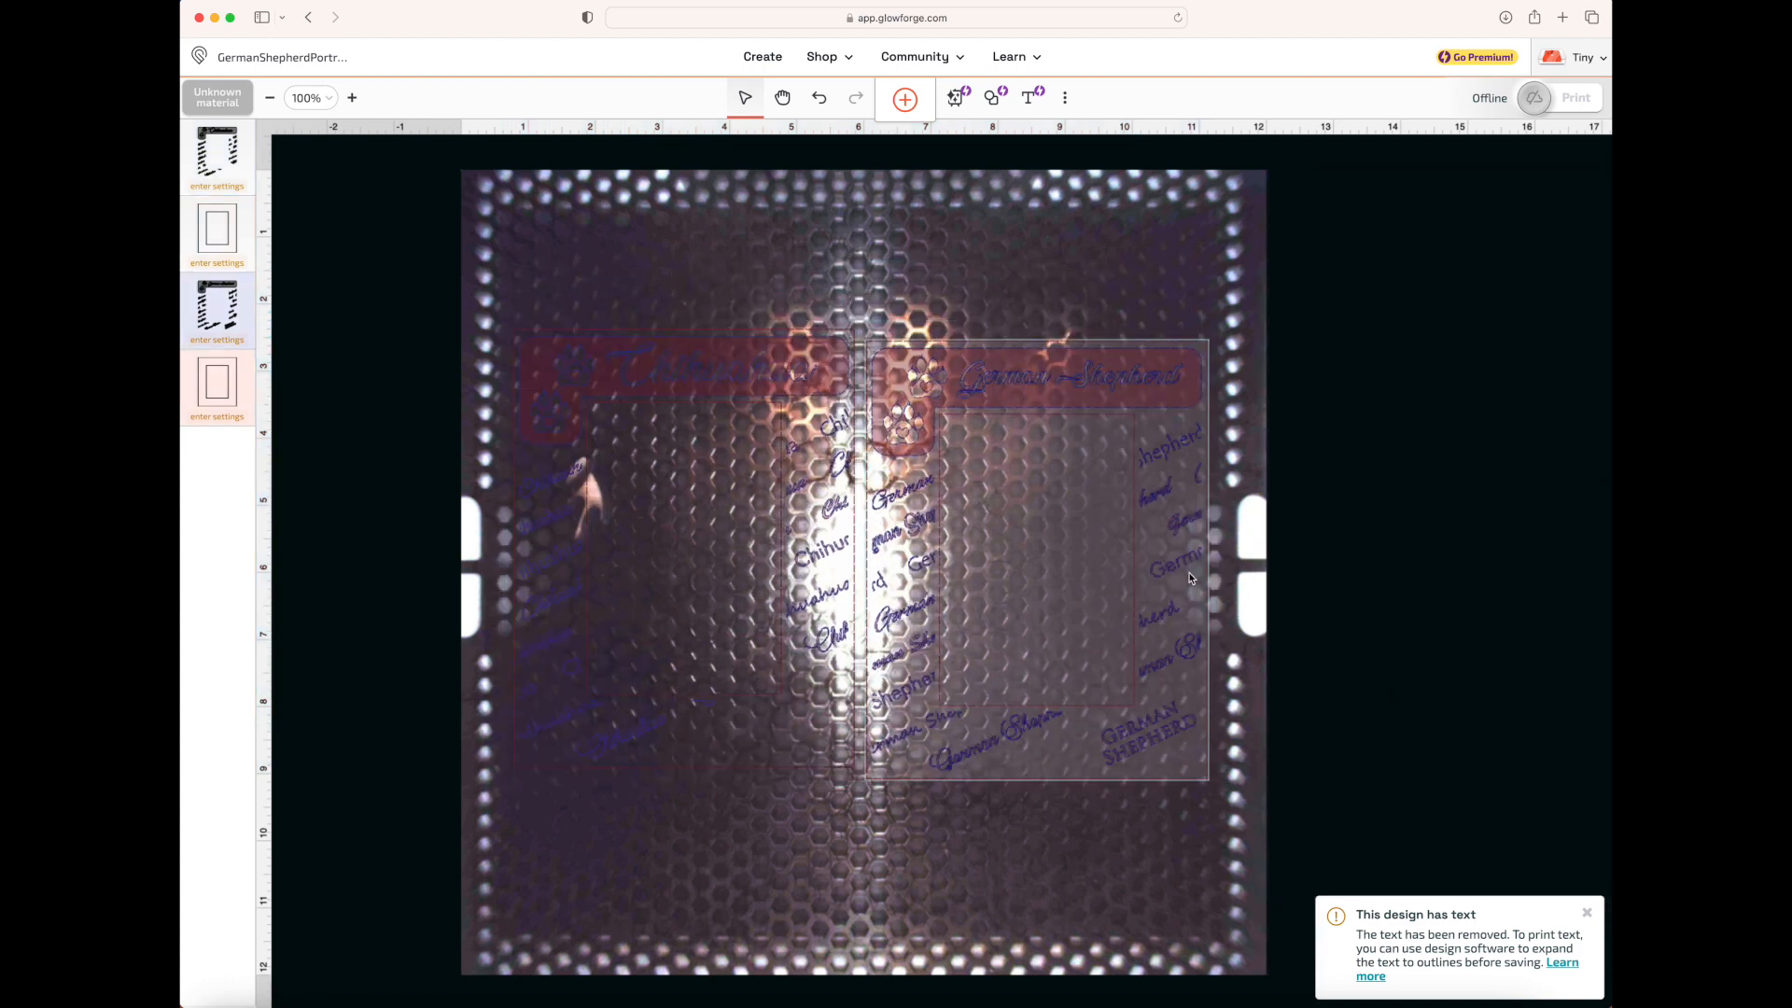
click(1192, 578)
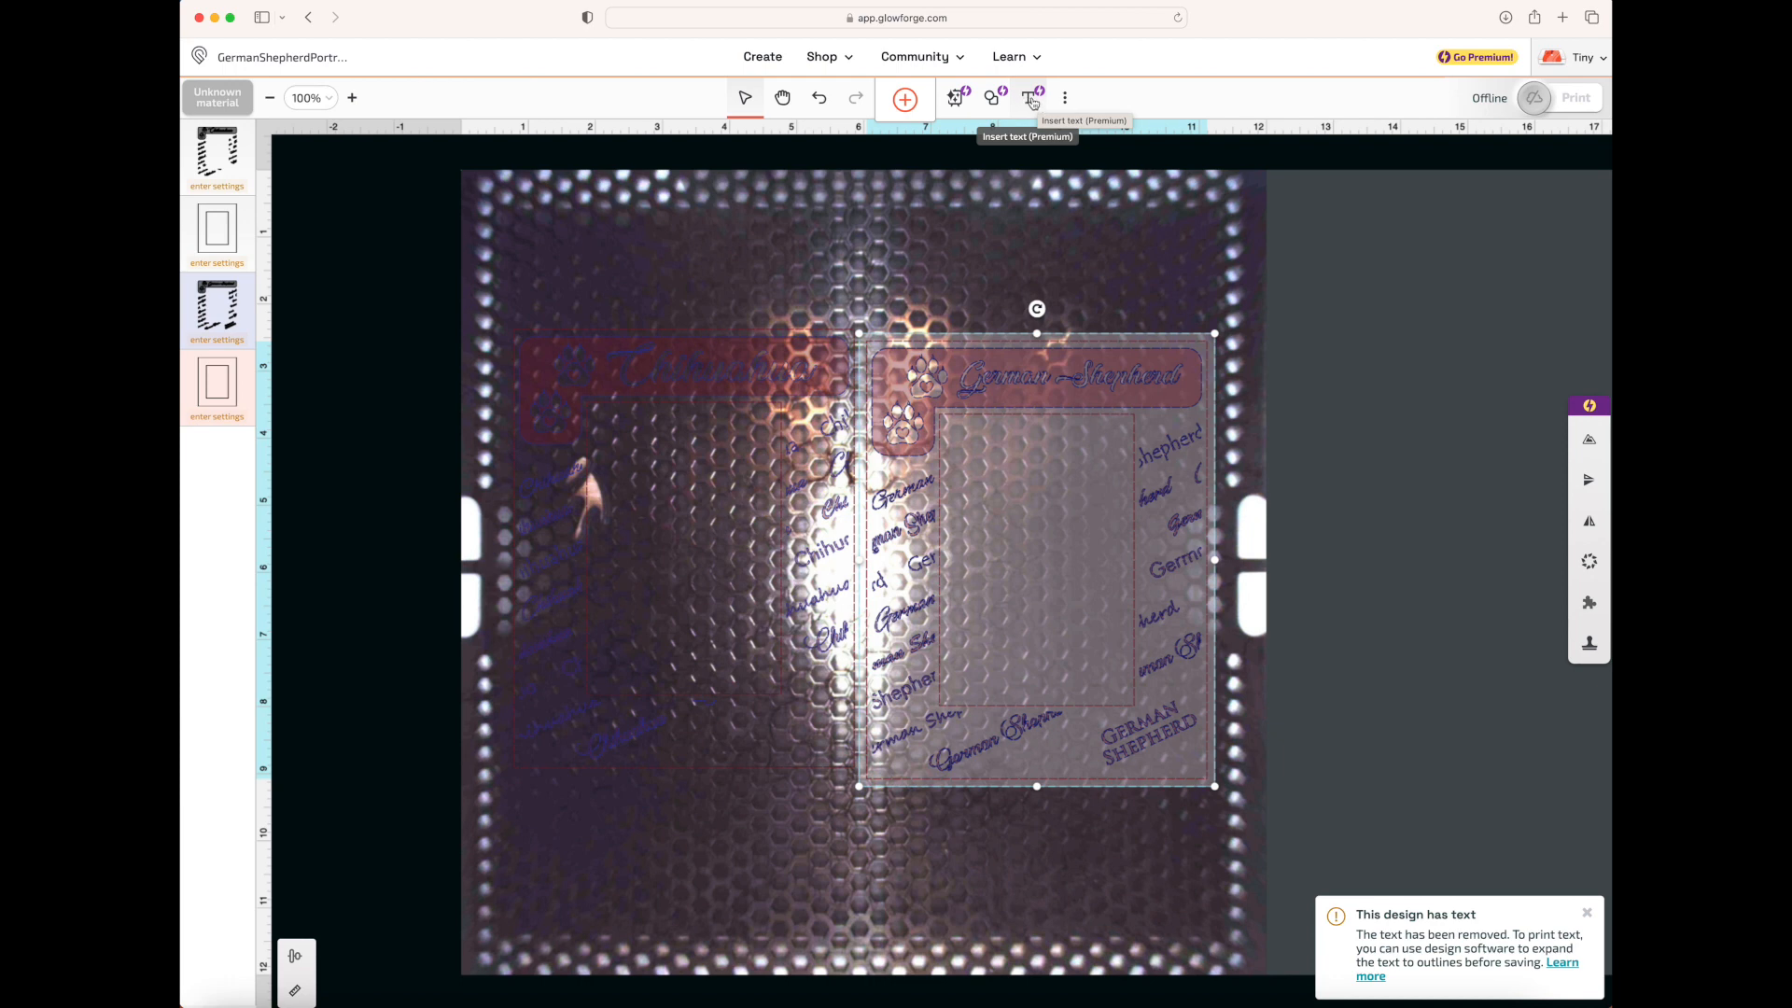
Show the design details, and view and close the list of keyboard shortcuts
click(1070, 101)
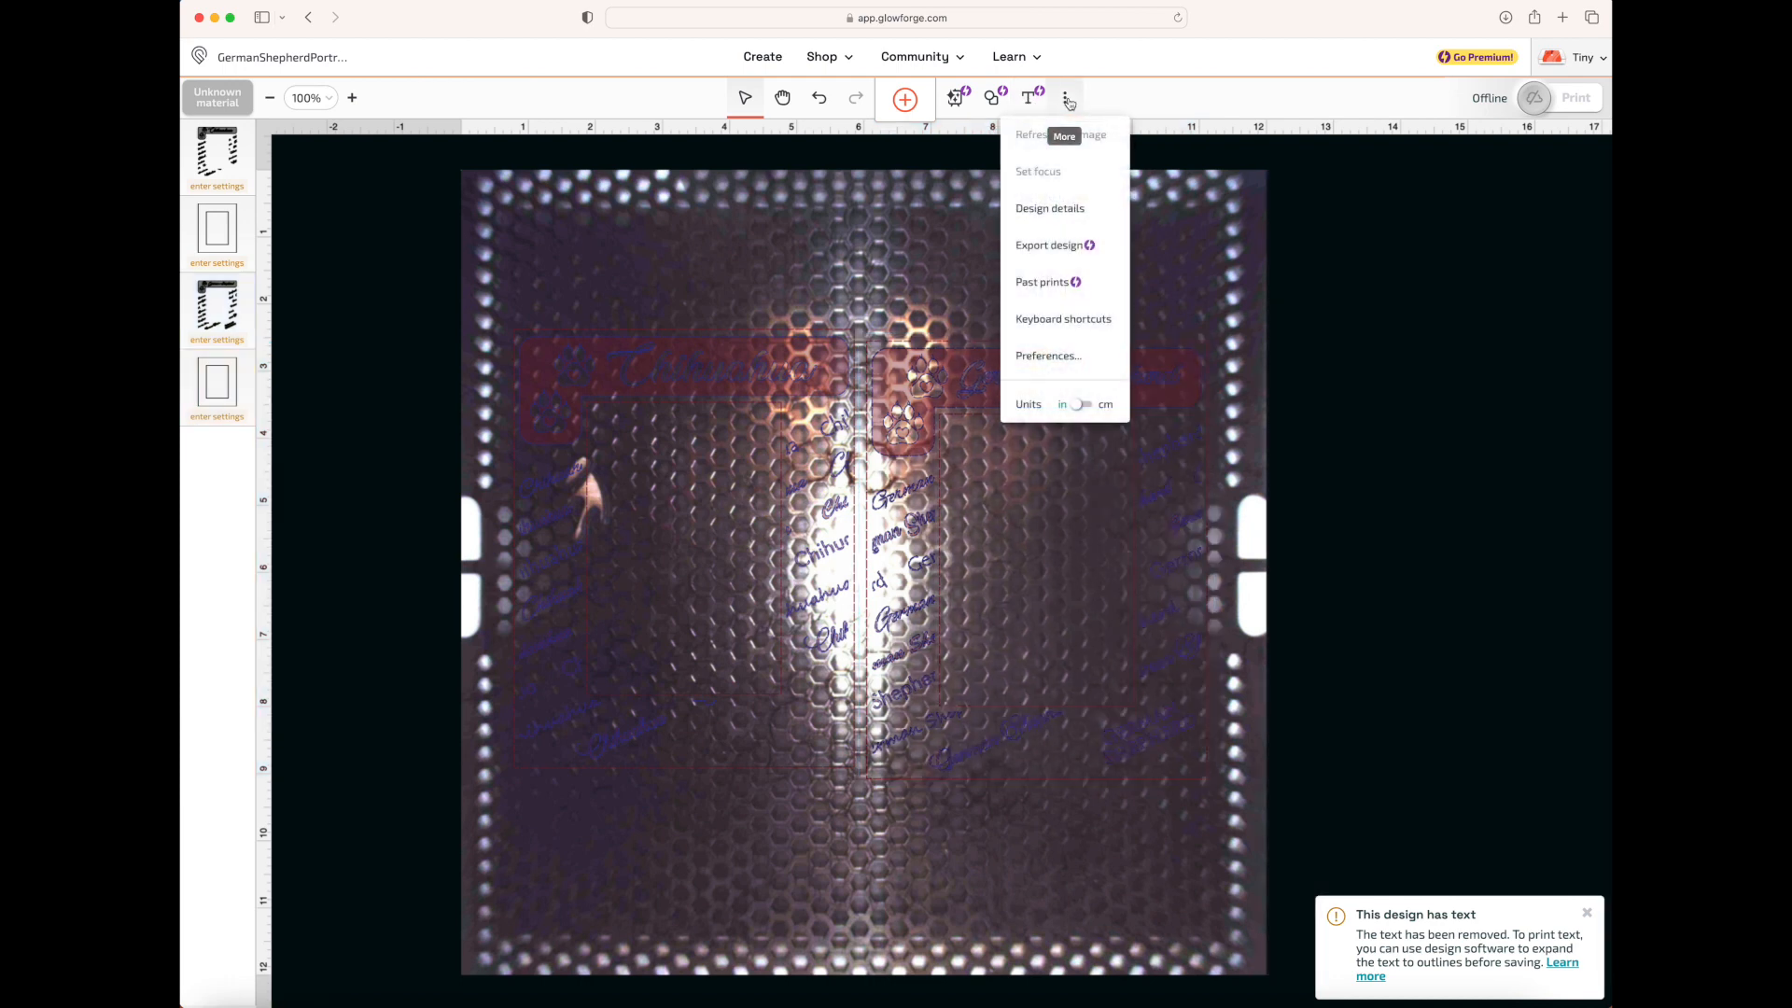
click(1079, 214)
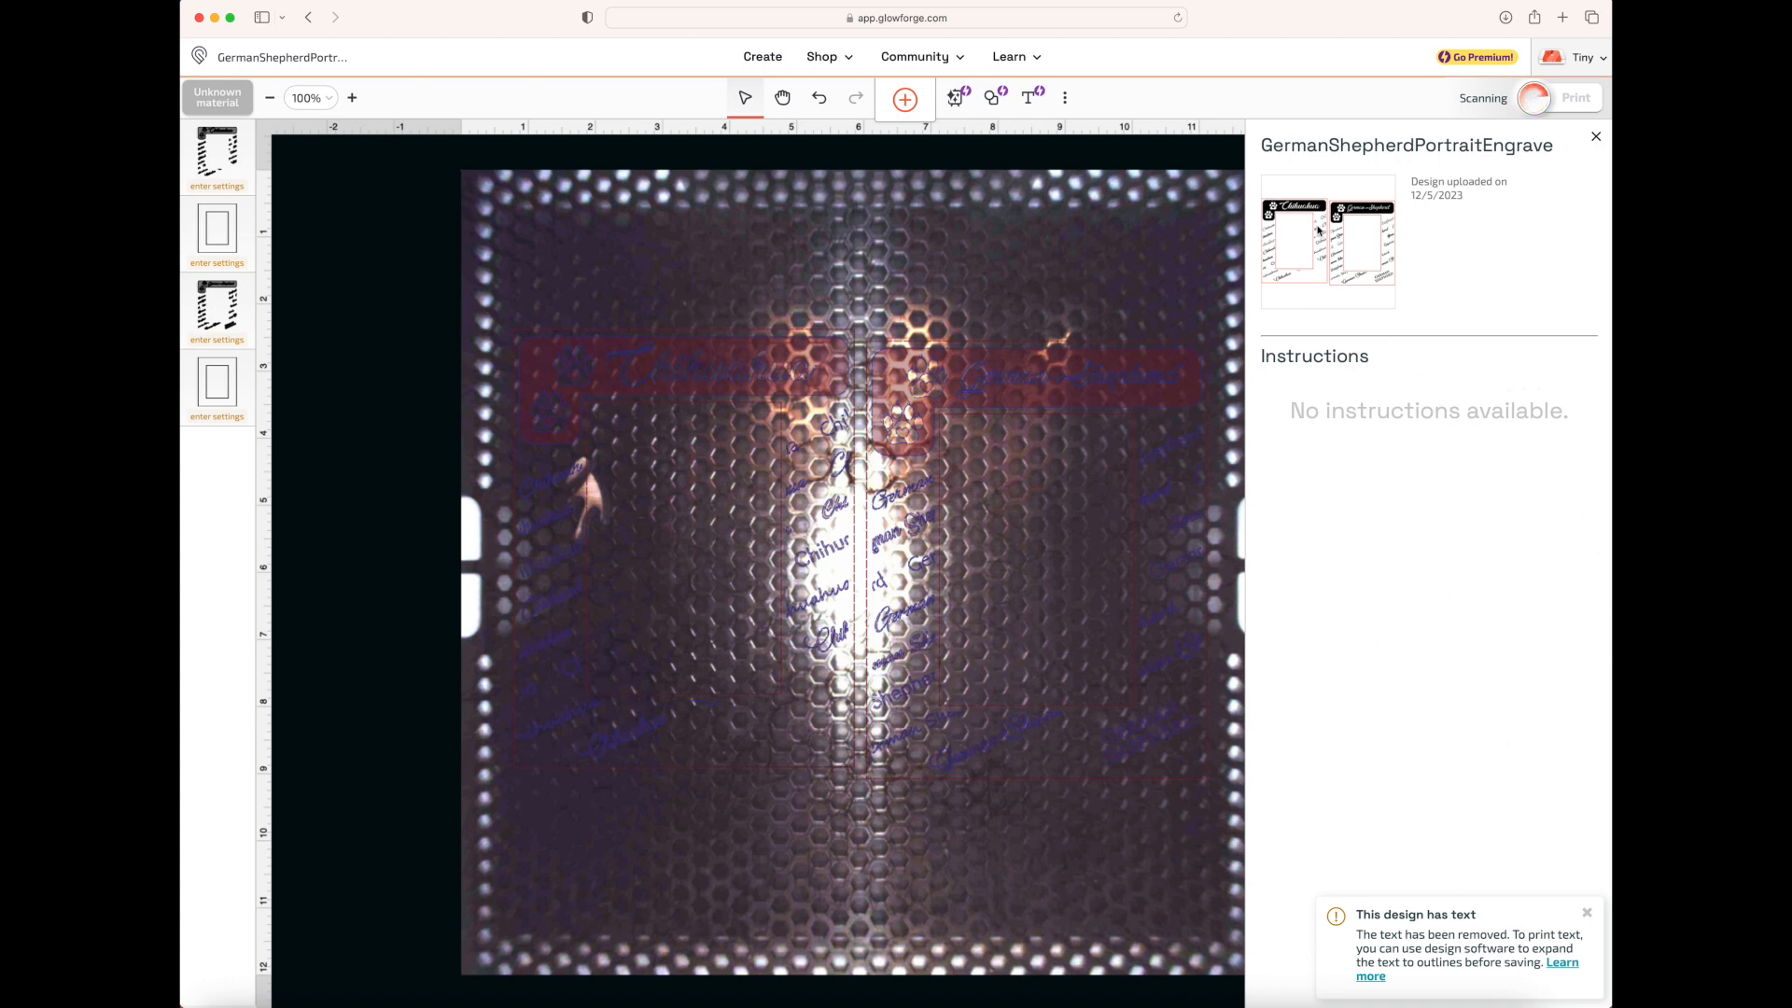
click(1065, 99)
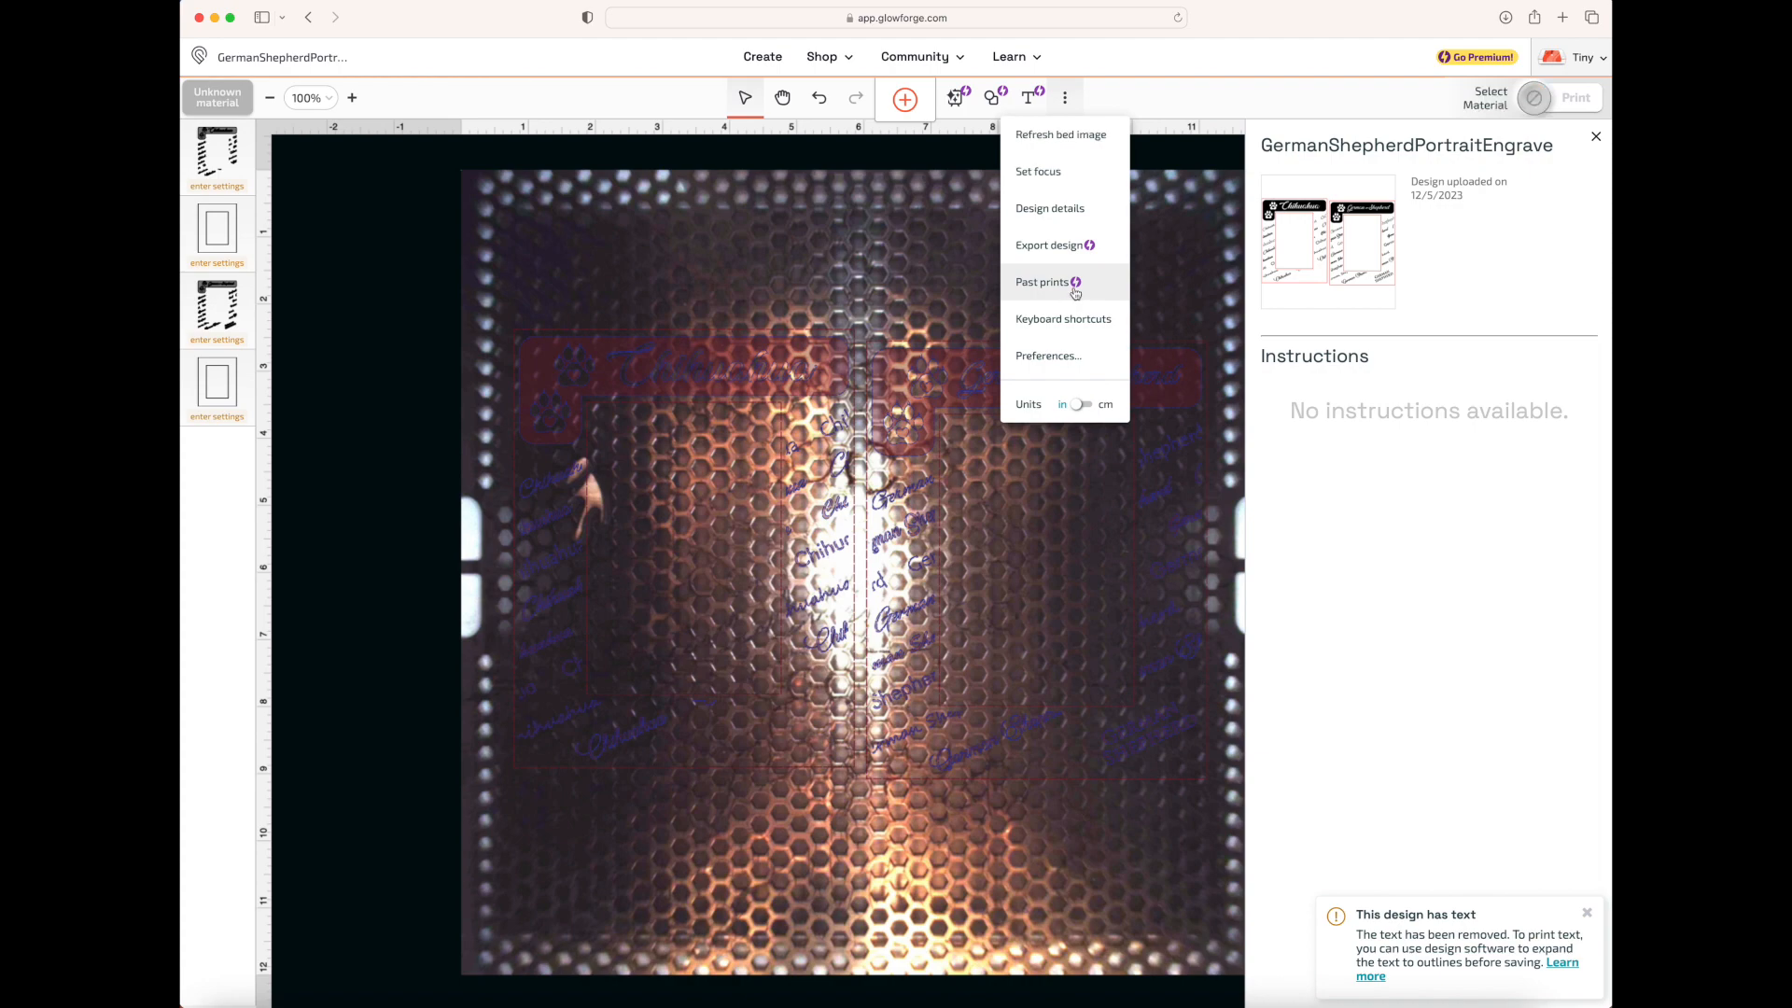
click(1063, 319)
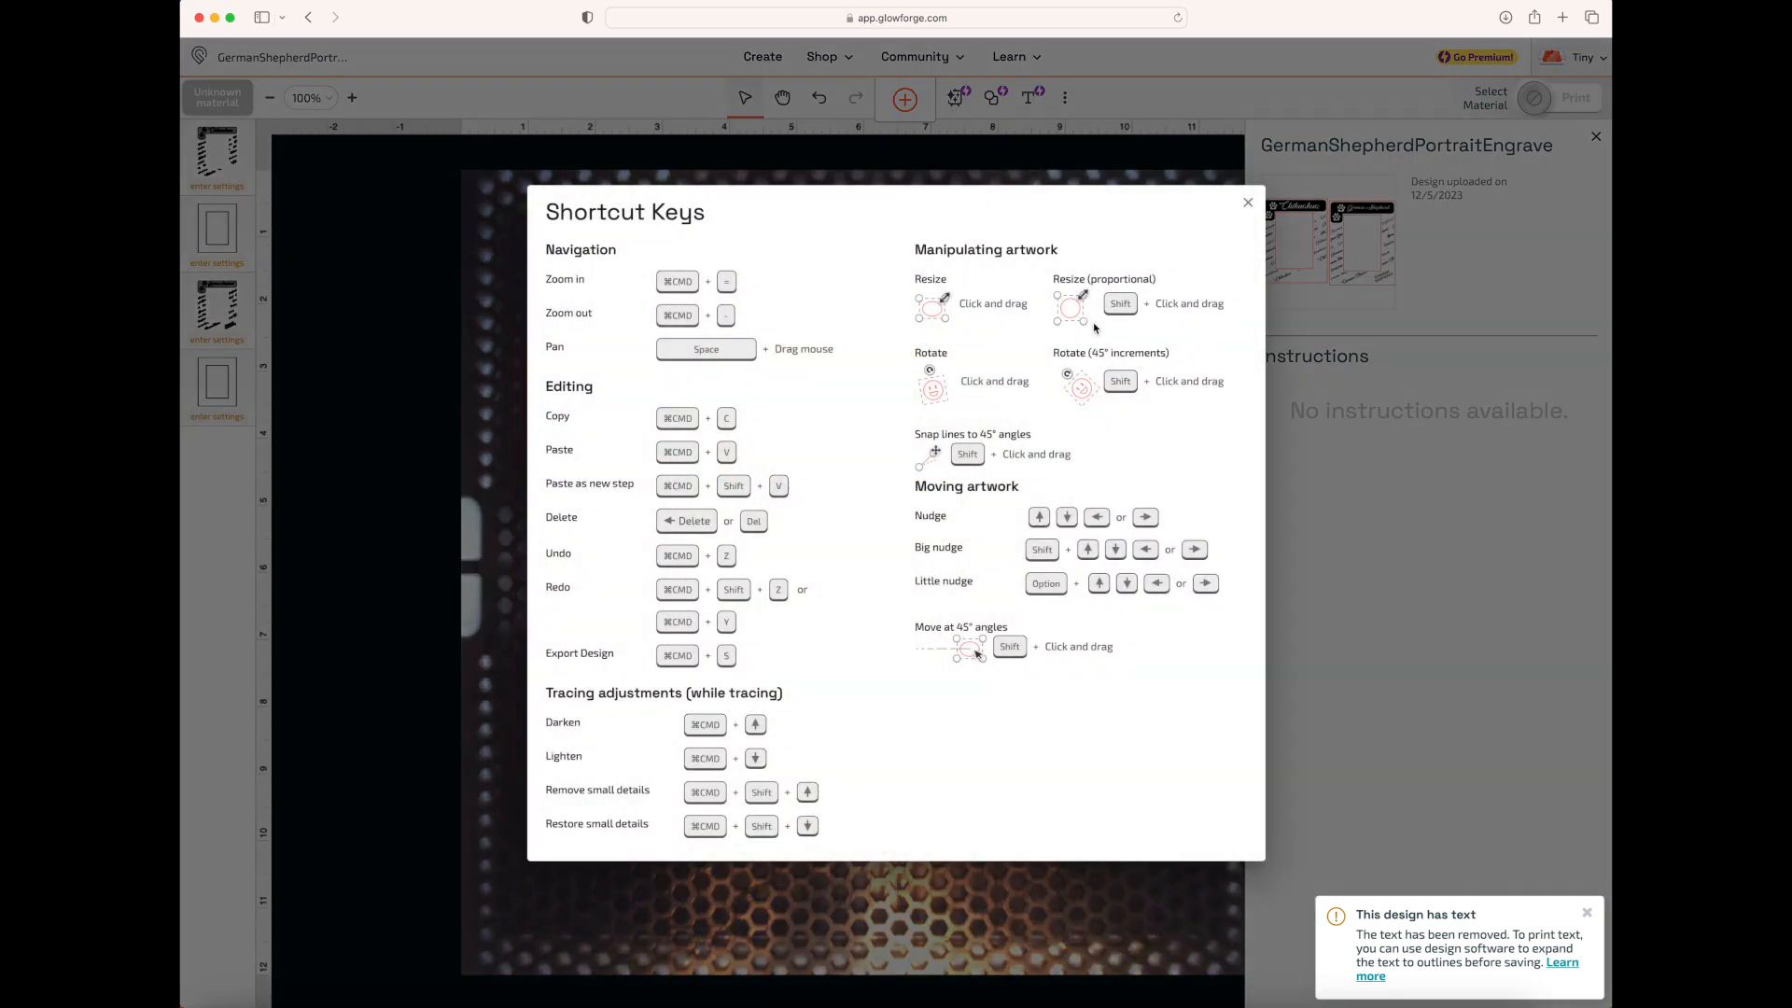
key(Escape)
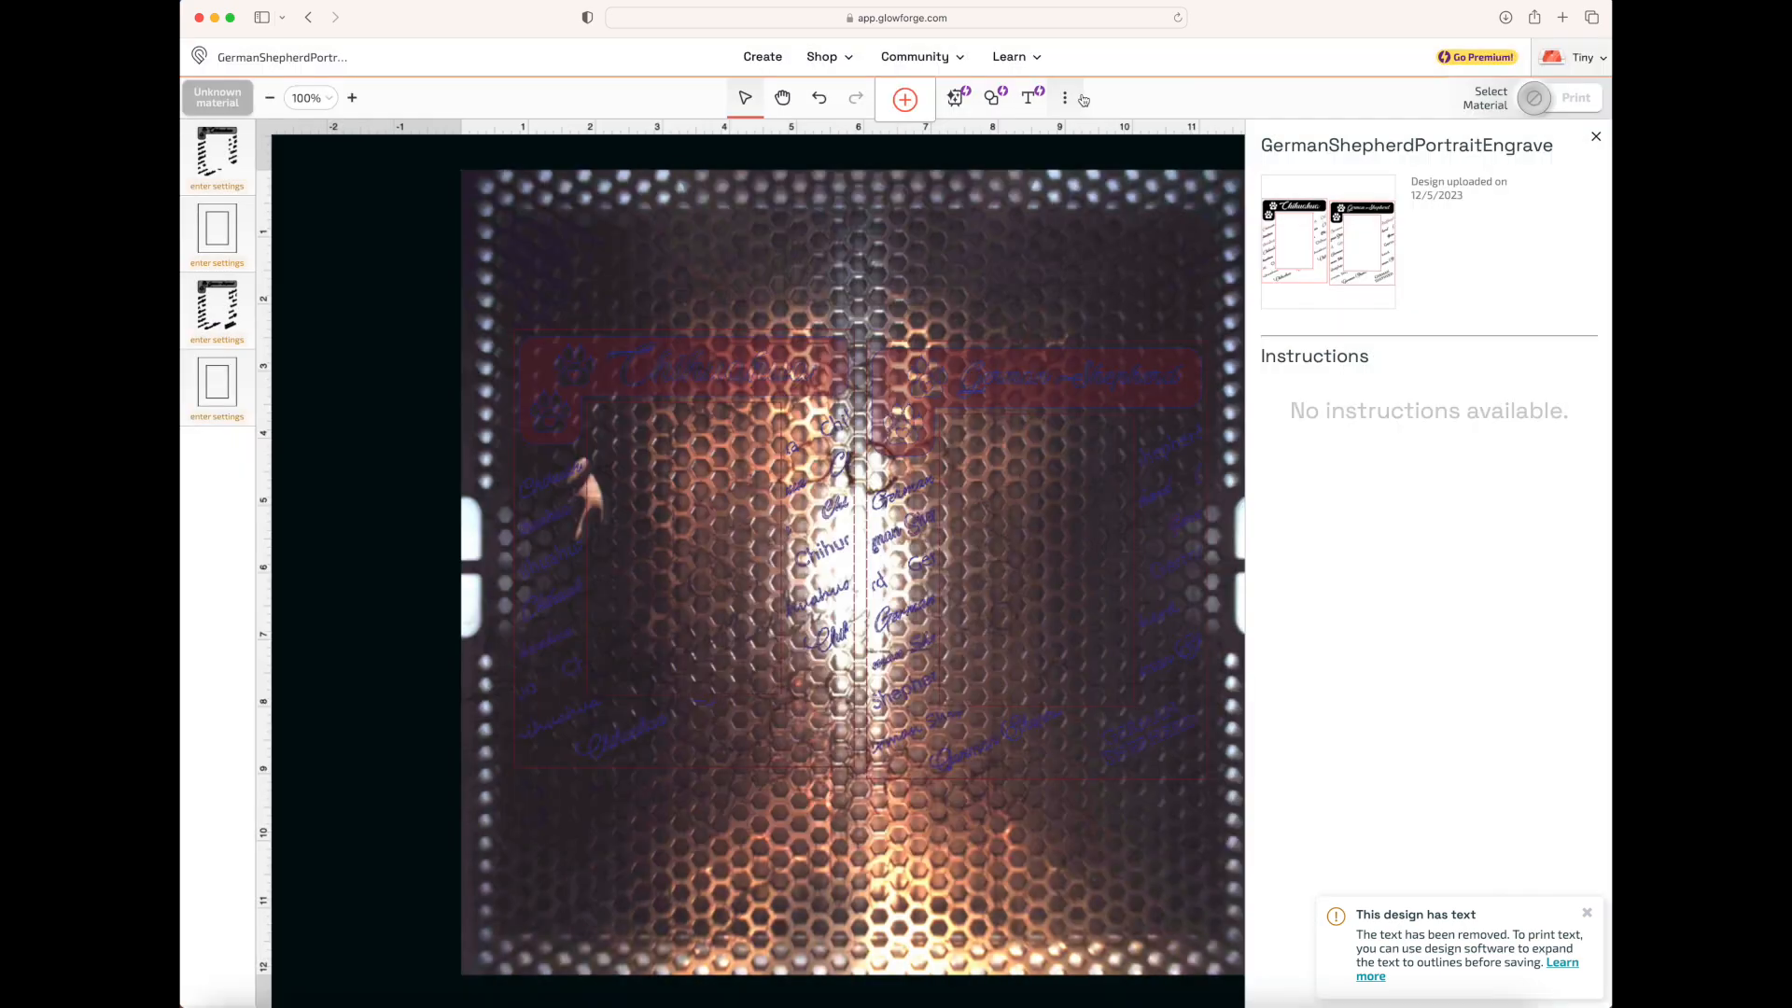
View the preferences for colors, snap strength and line thickness, and close them
click(1065, 98)
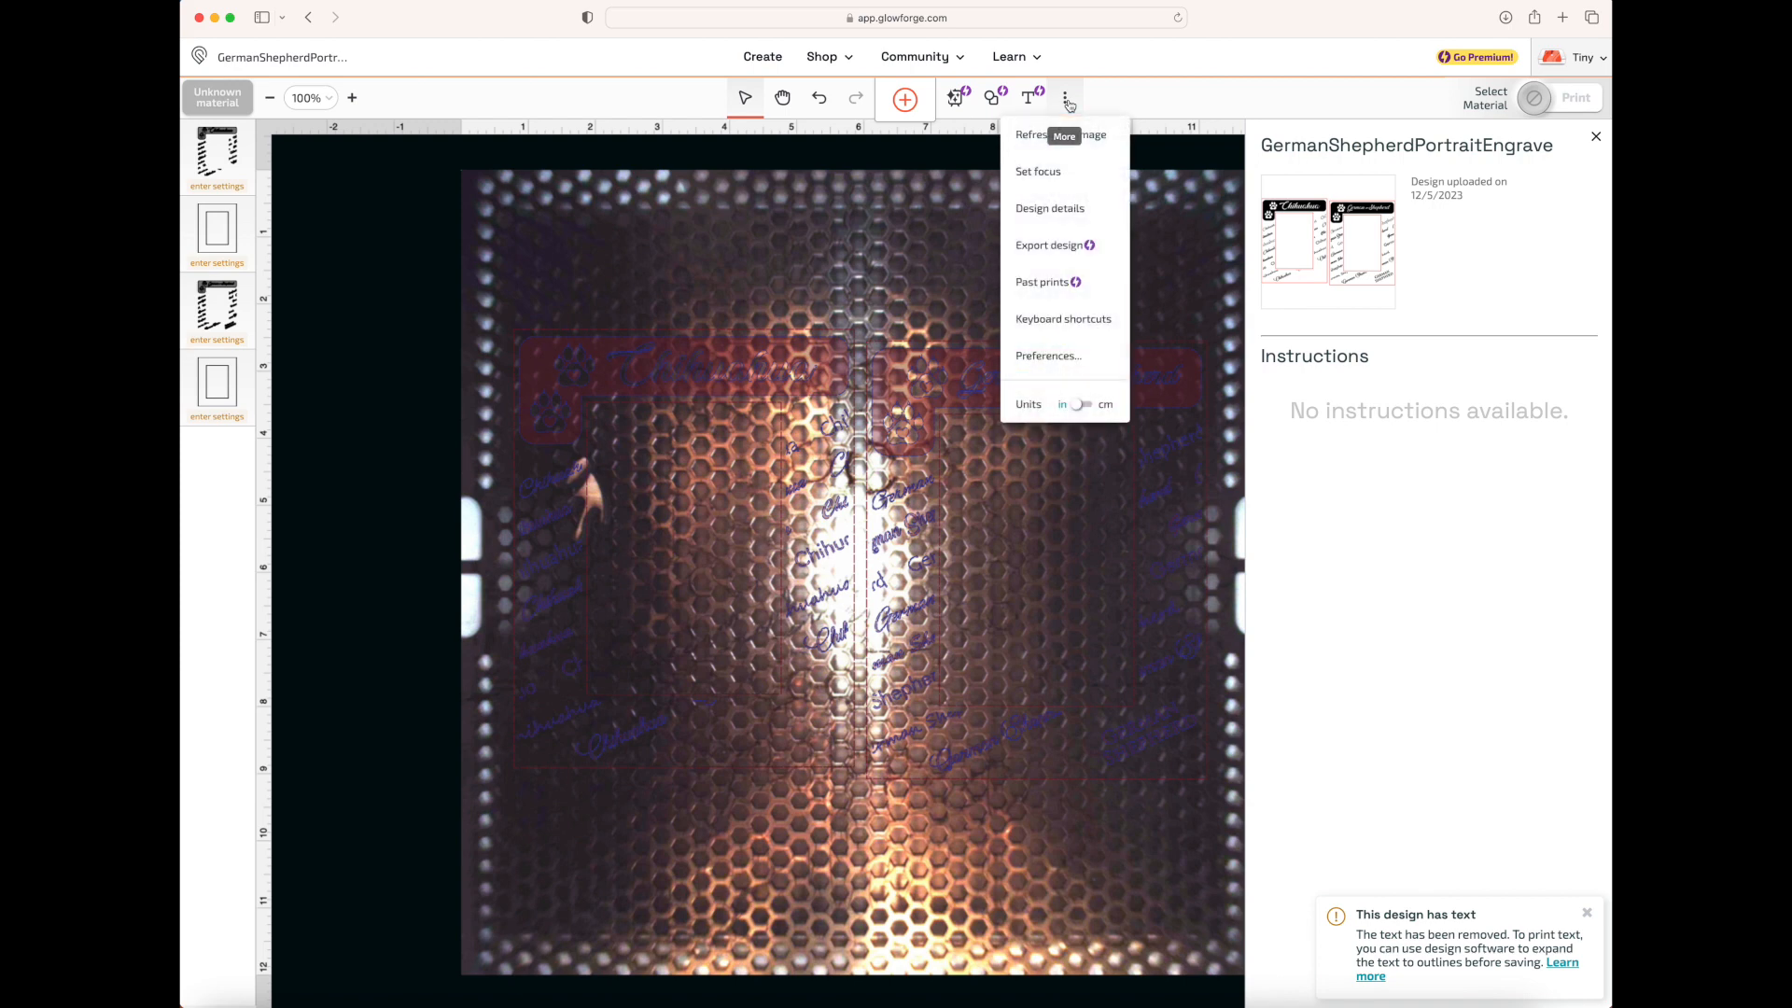
click(1083, 358)
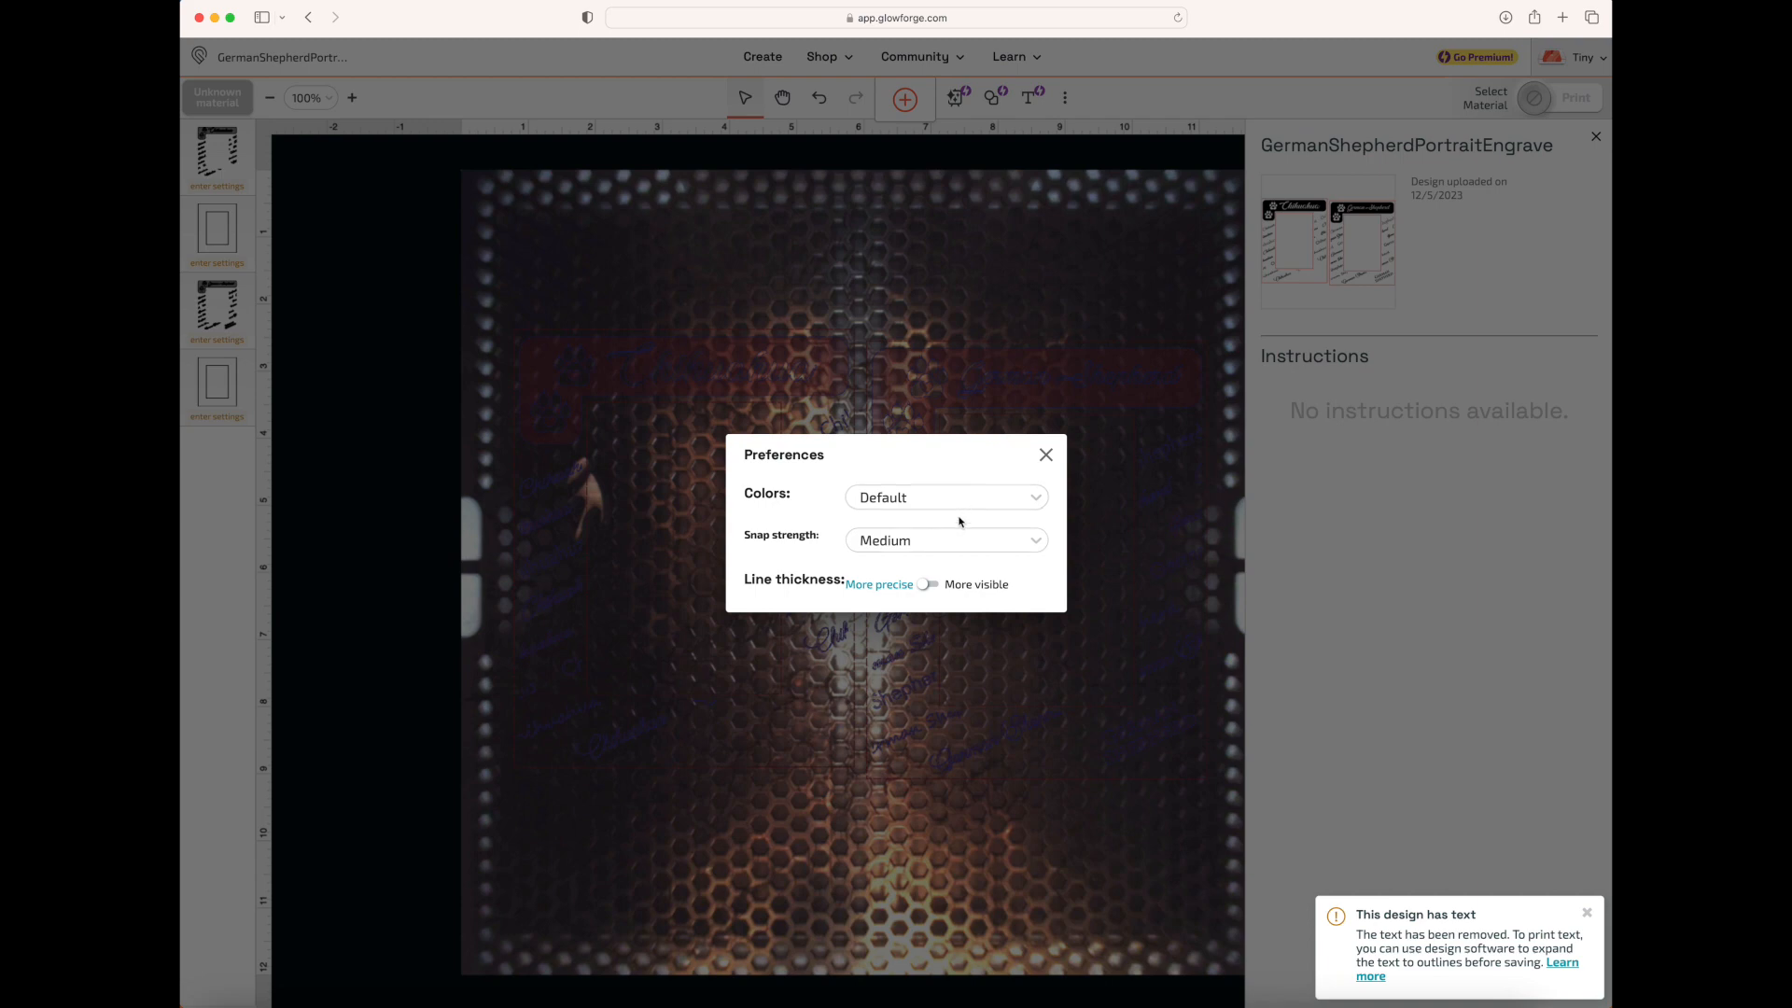
click(1046, 454)
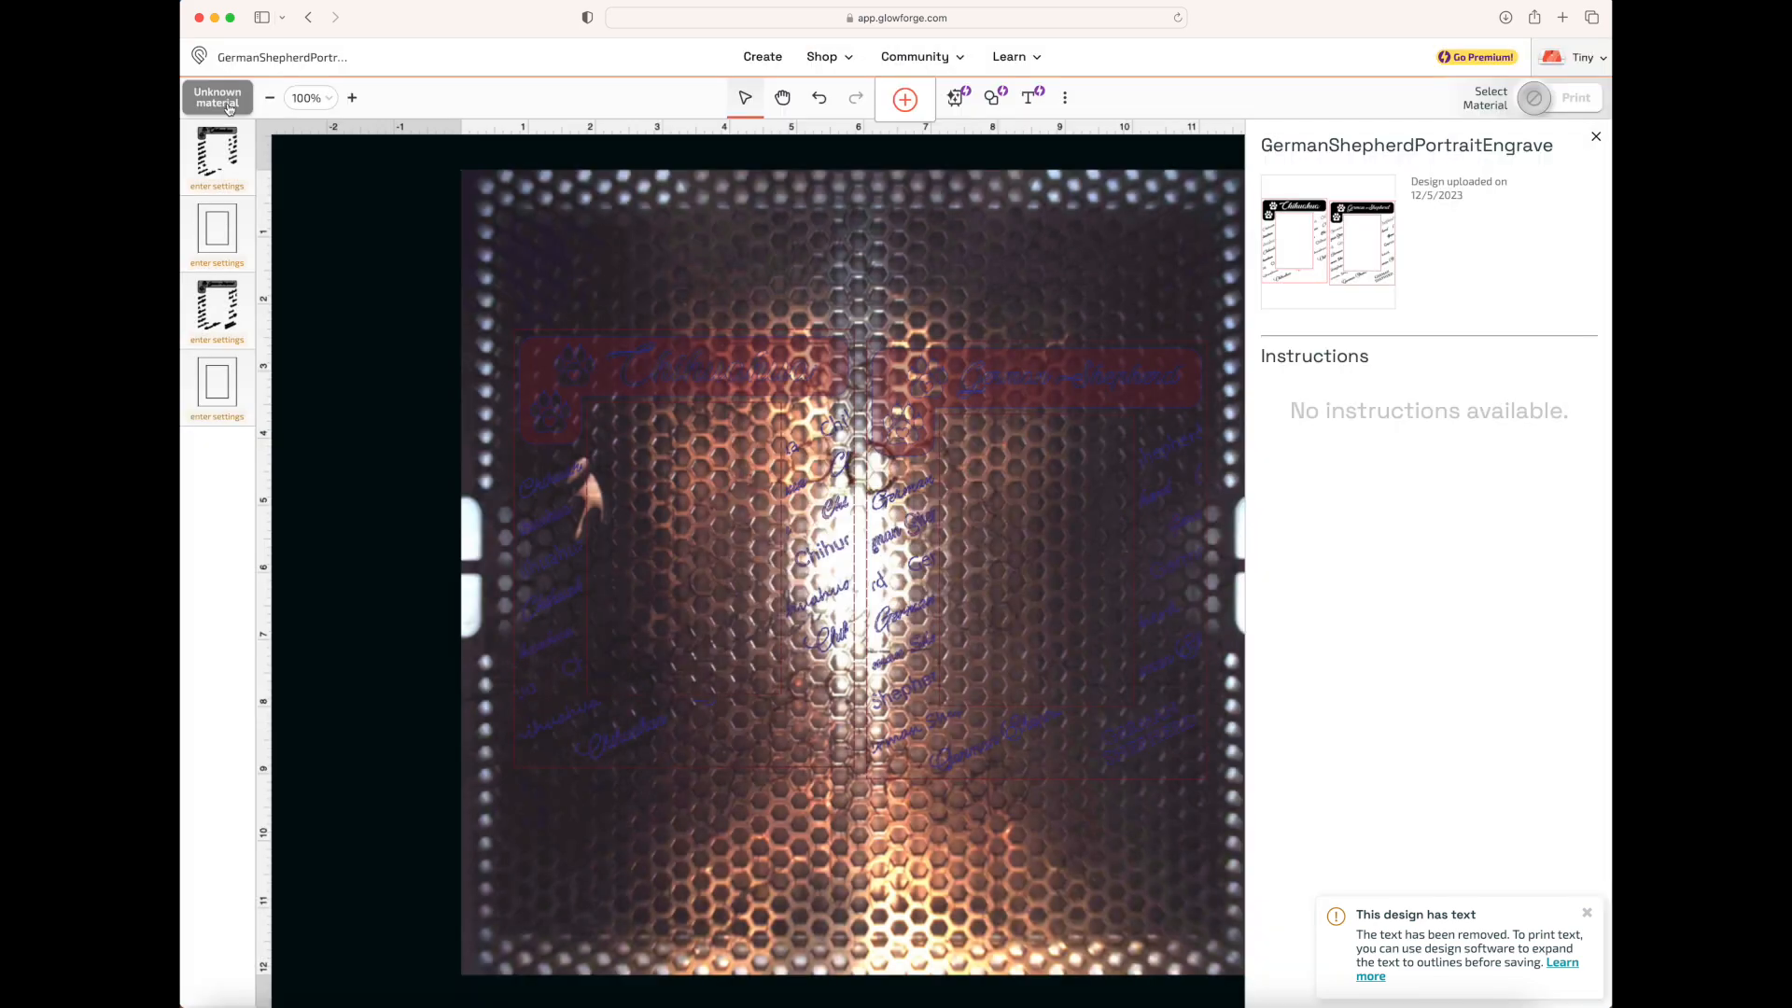
Browse the recent materials and choose Light Basswood Plywood as the print material
click(198, 55)
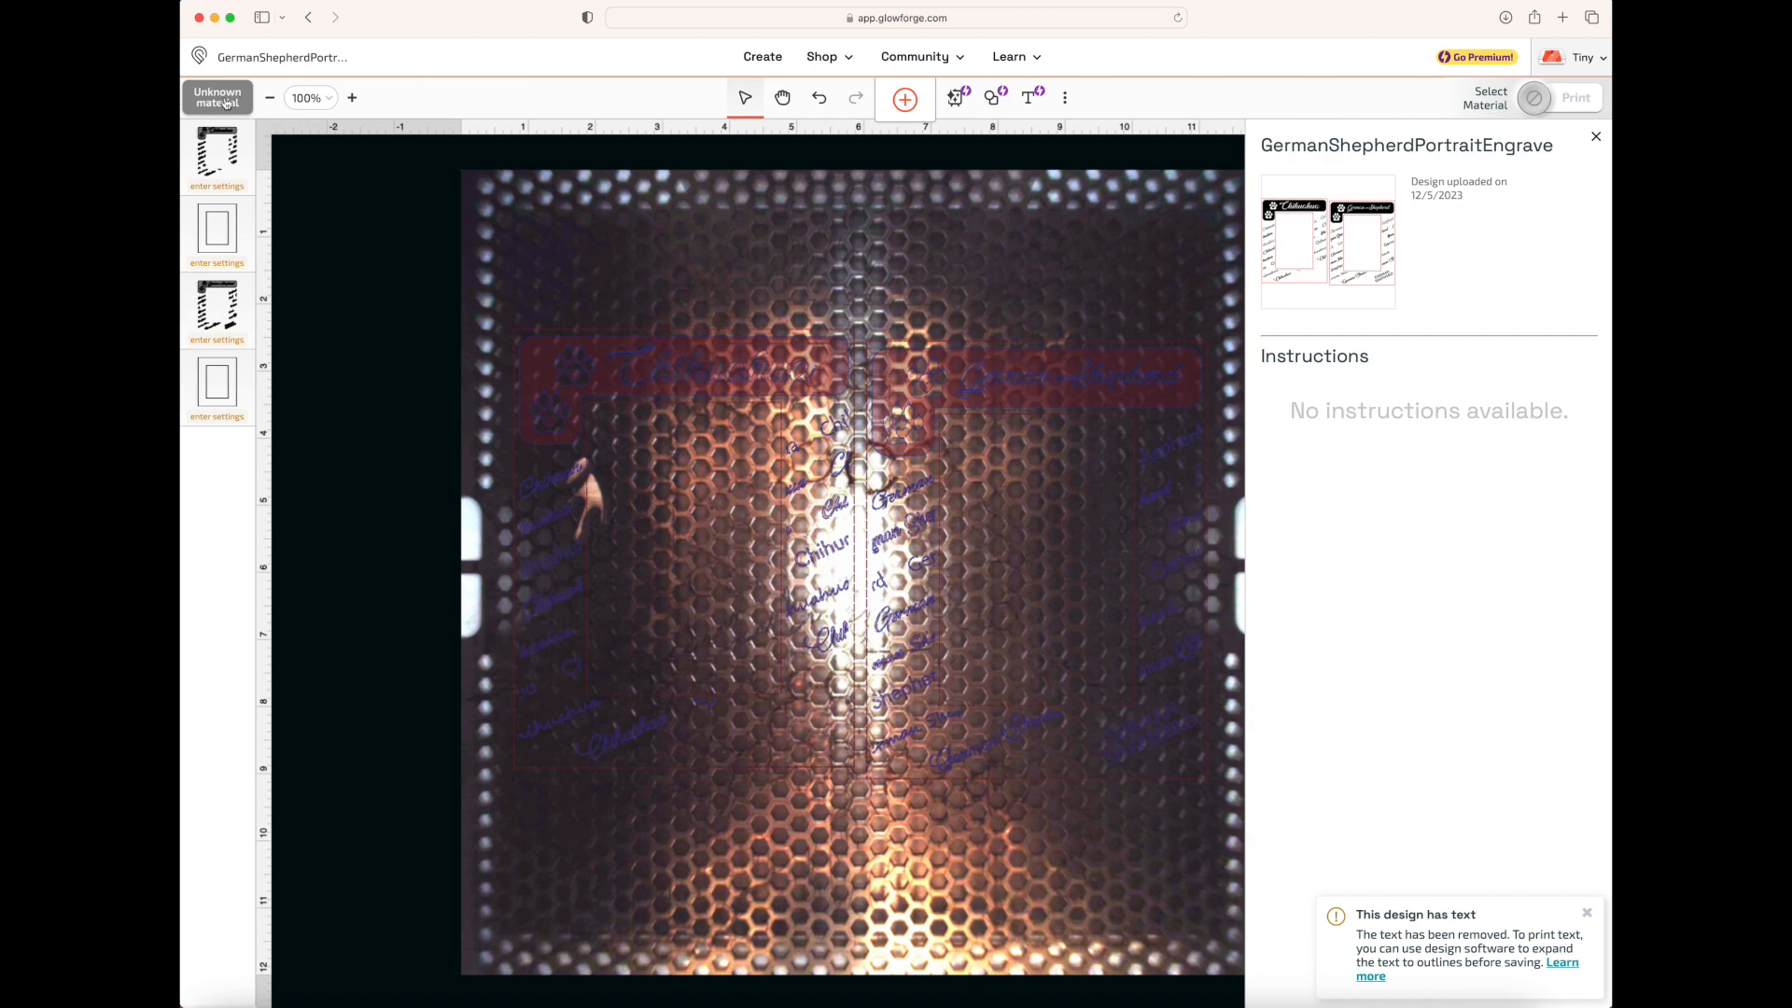
click(226, 104)
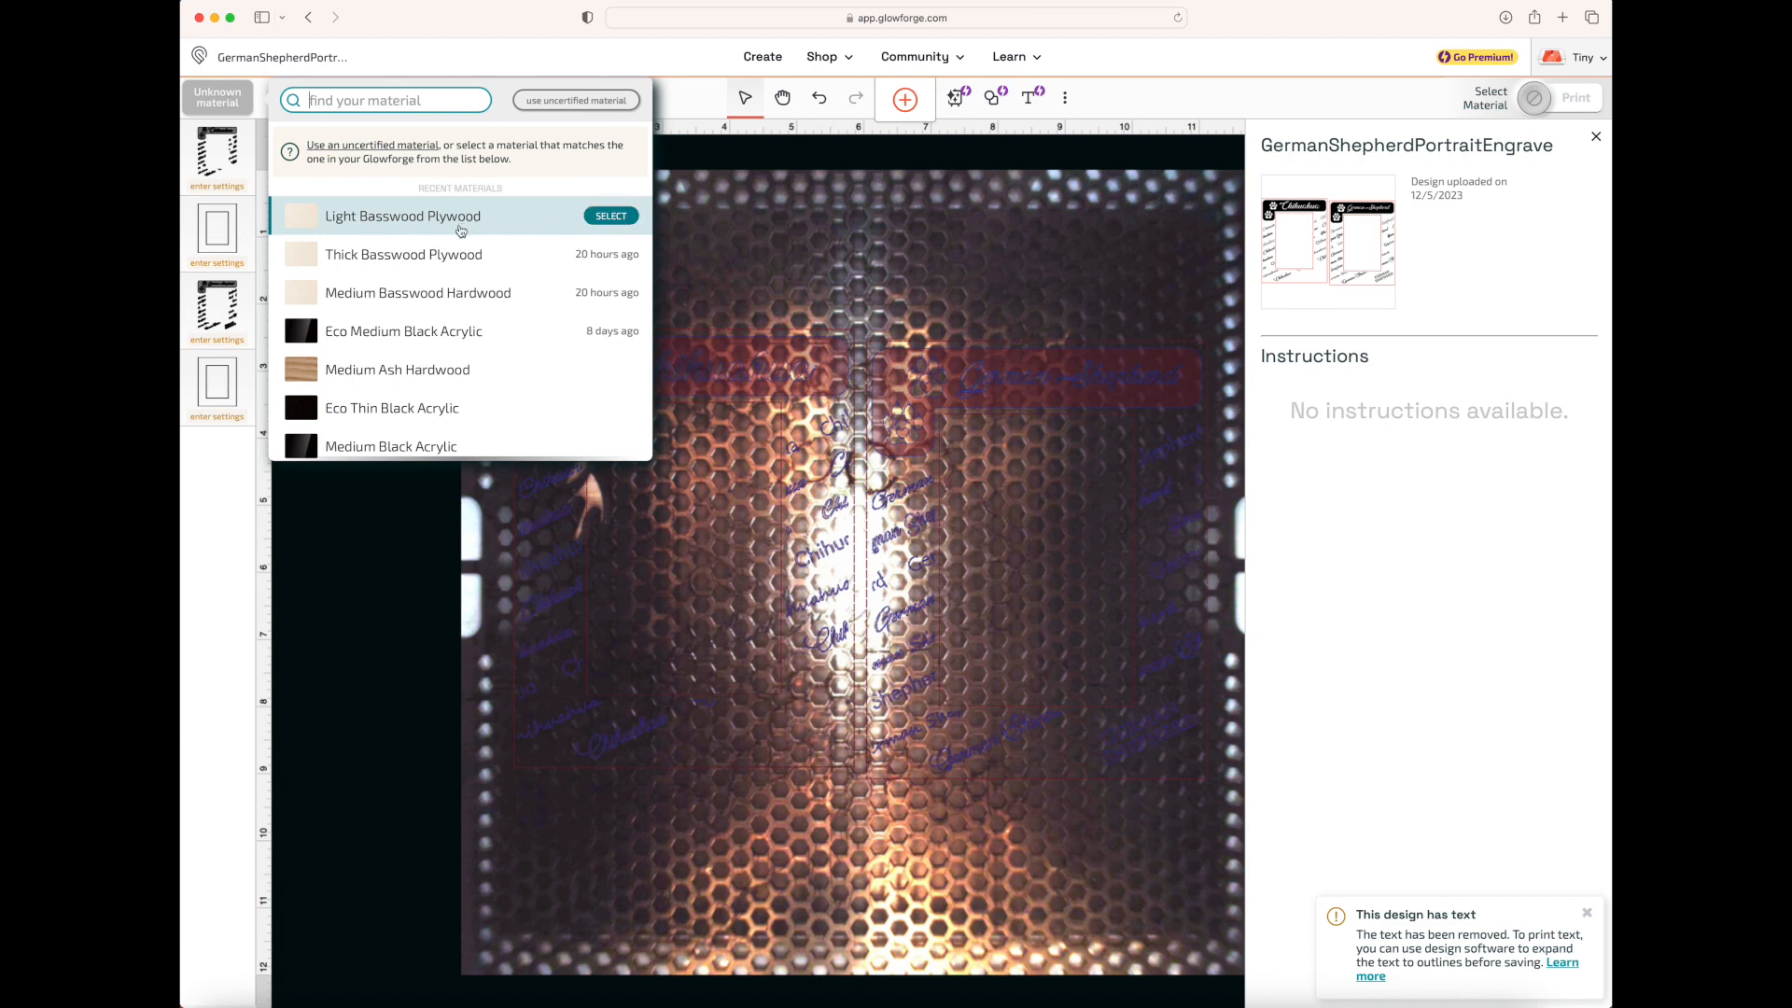
scroll(408, 366, down, 2)
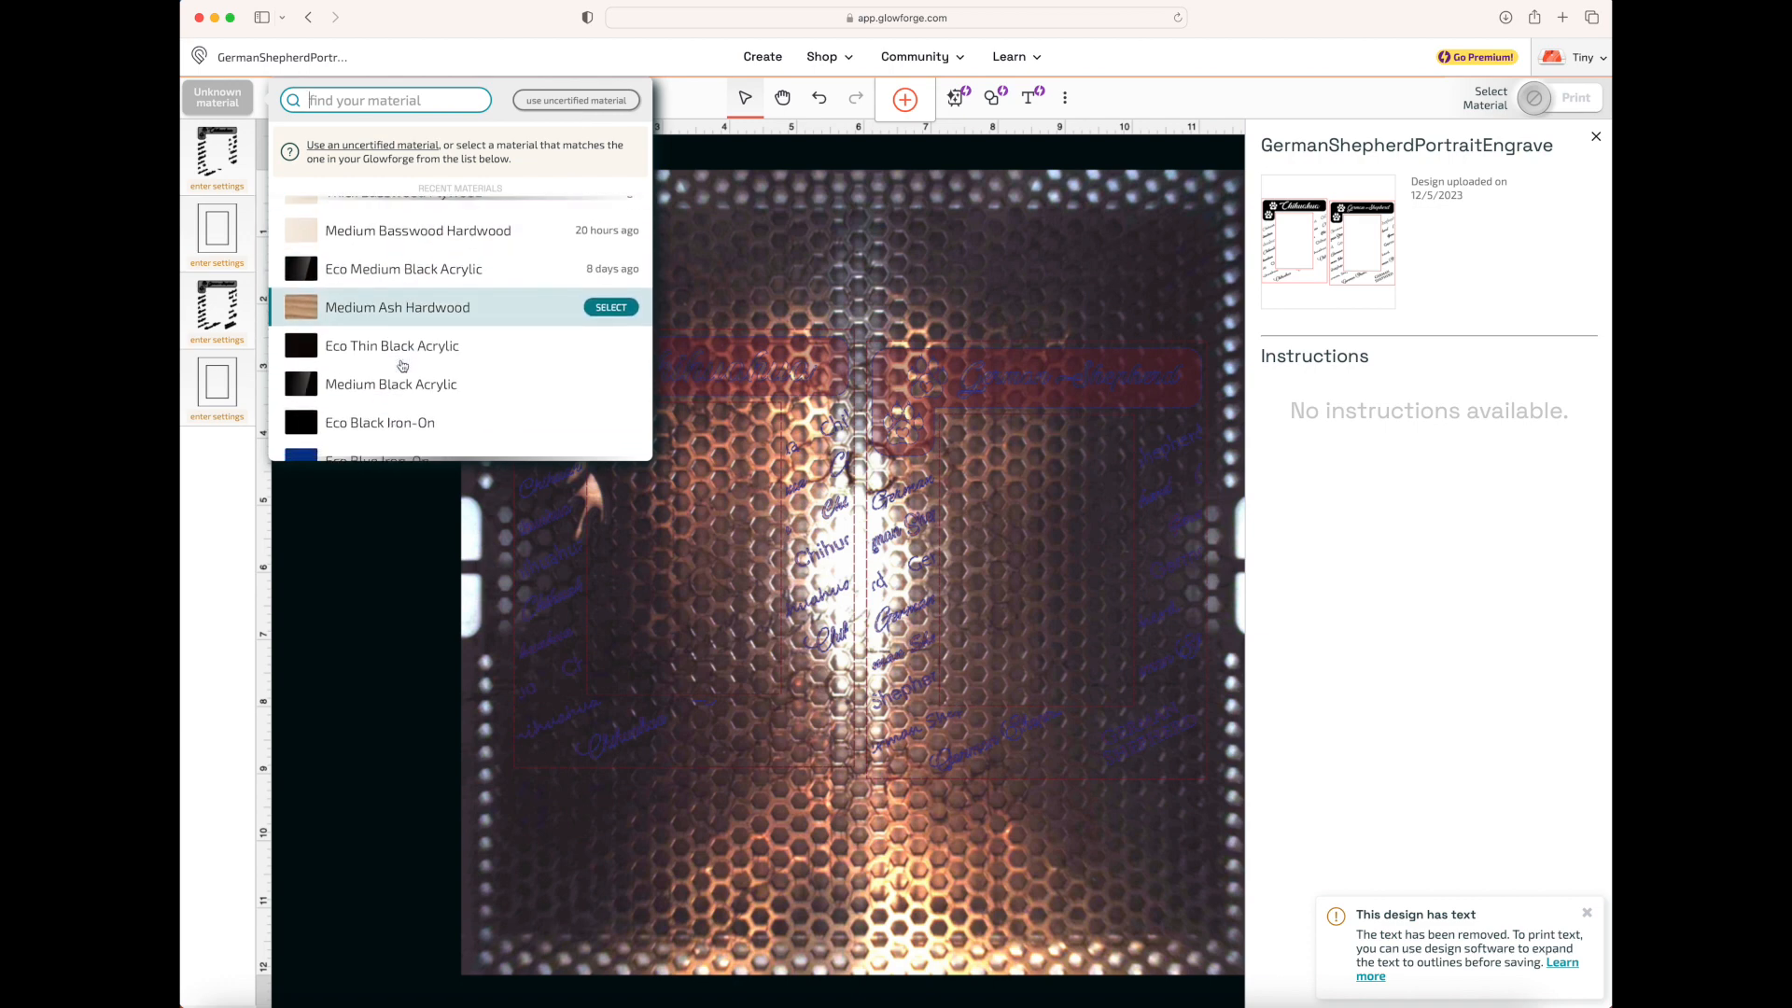
scroll(402, 365, down, 1)
scroll(402, 365, up, 3)
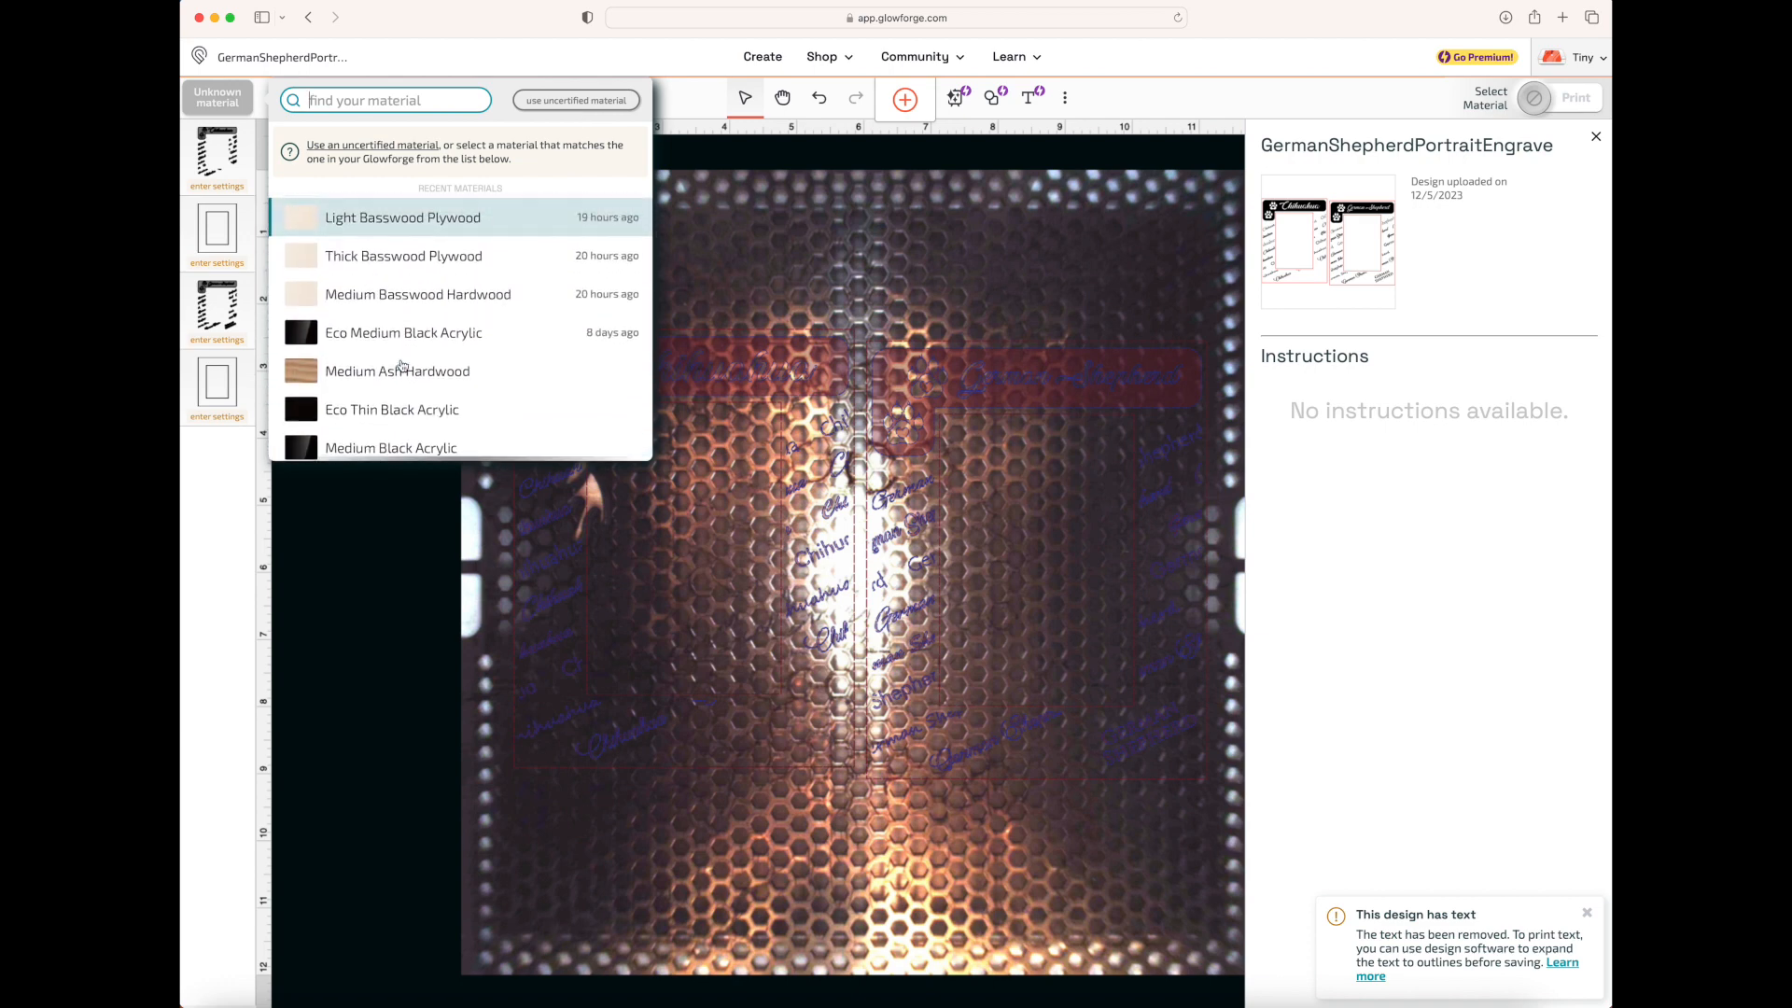
scroll(402, 365, down, 3)
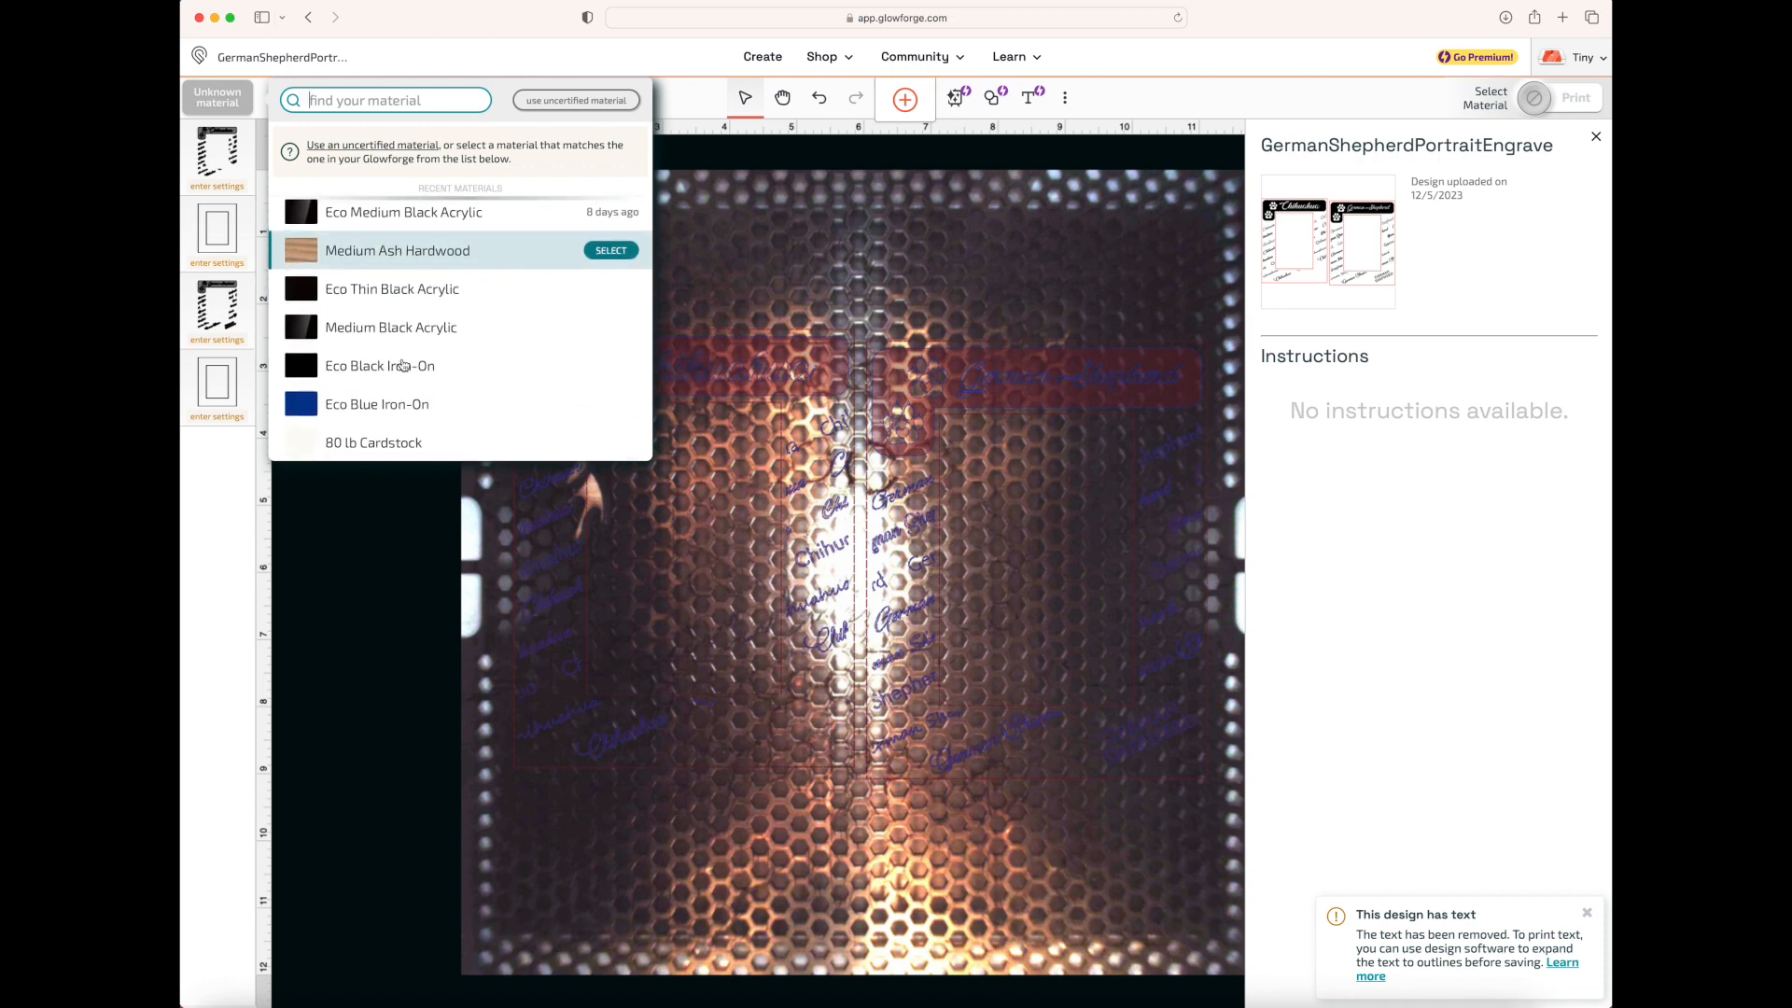
scroll(402, 365, up, 3)
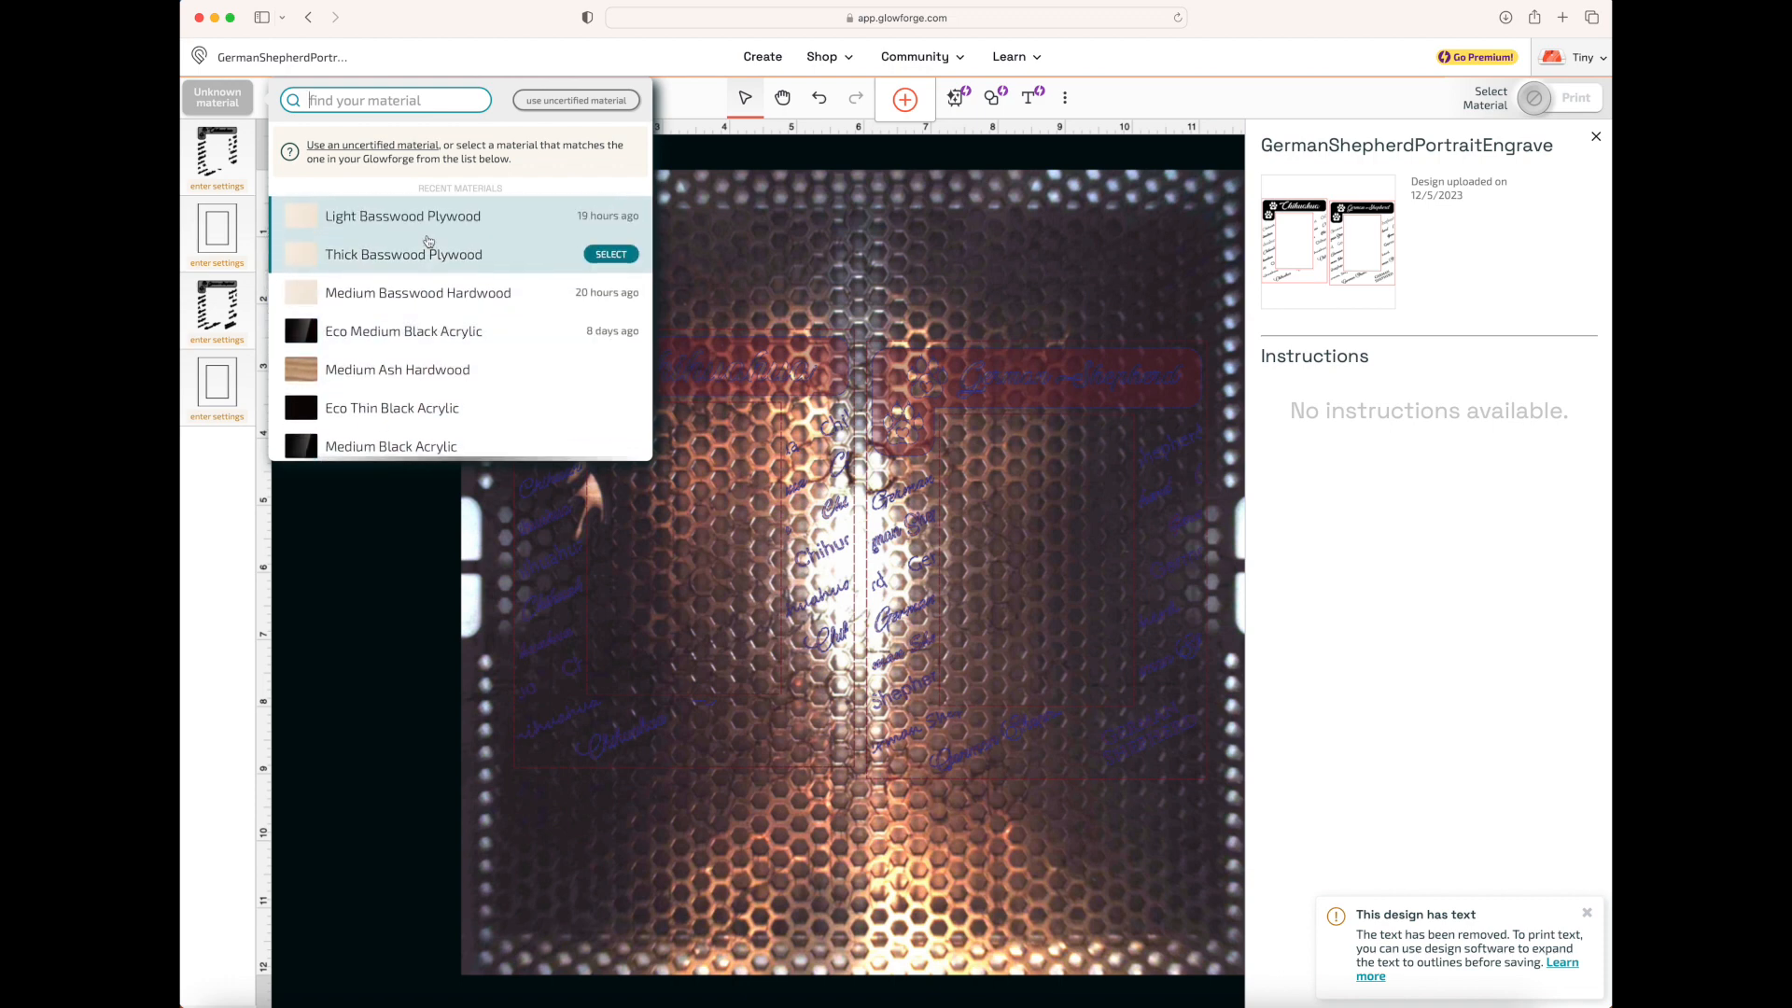
click(423, 219)
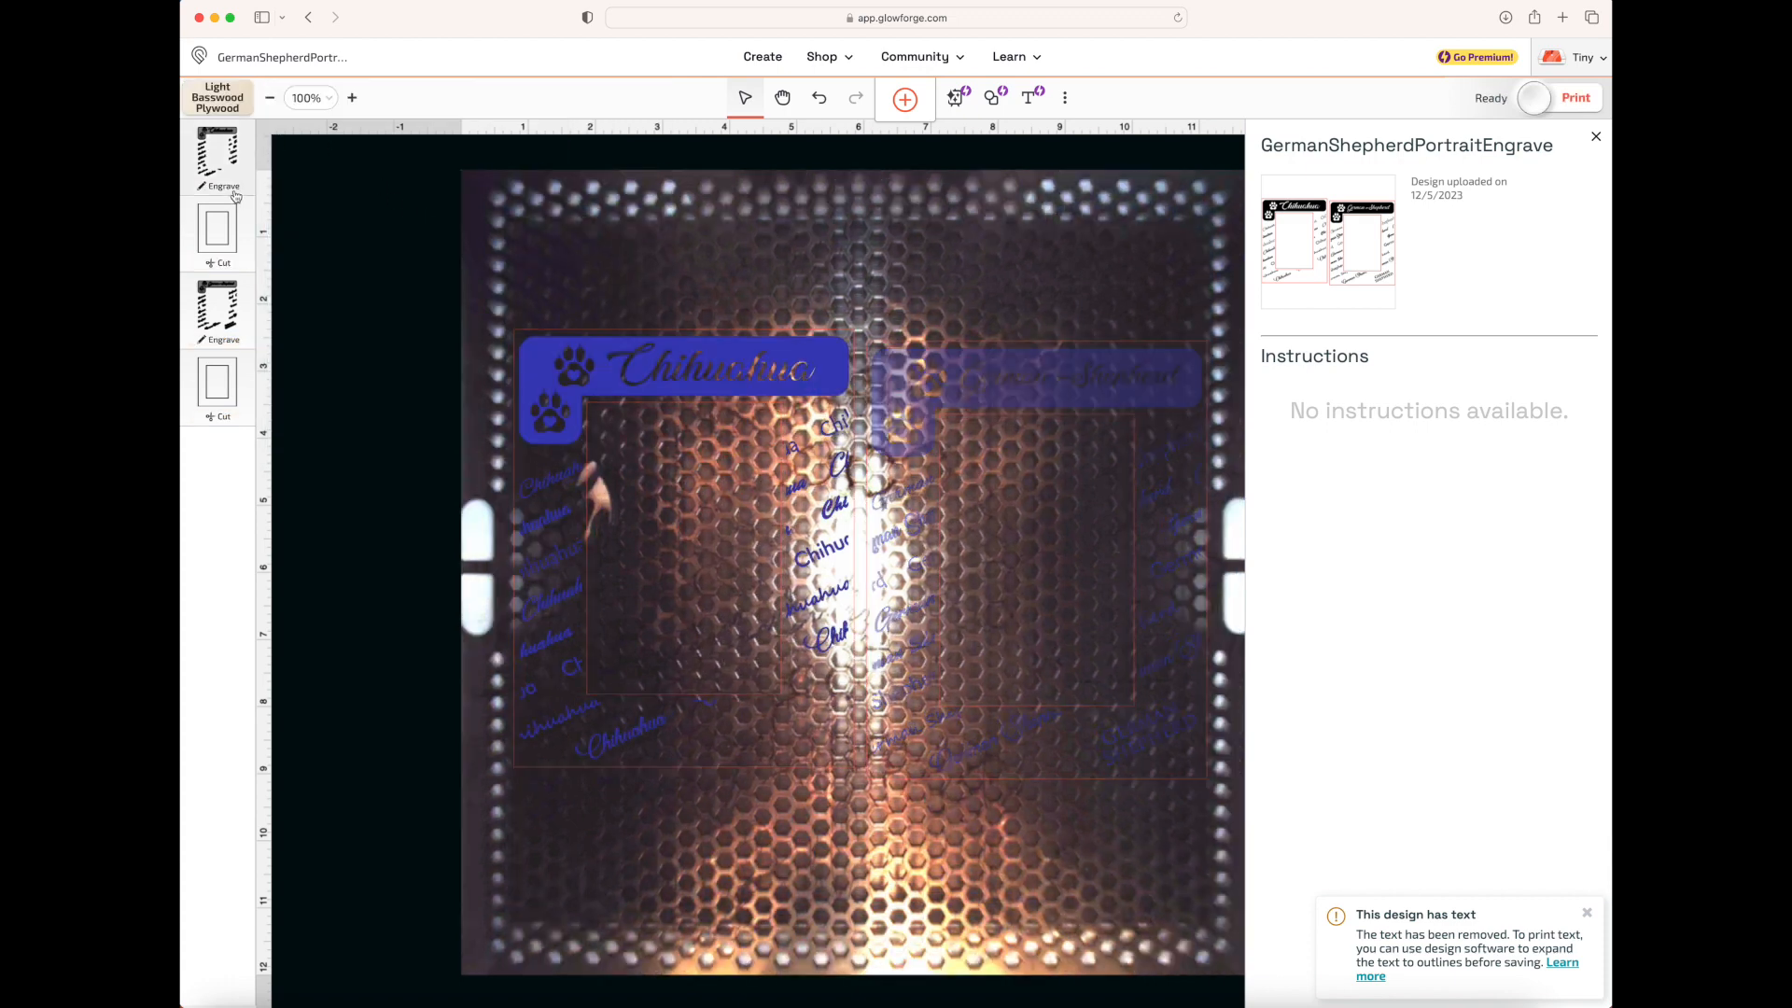
Review the Draft Graphic and SD Graphic engrave settings for the Chihuahua artwork, leaving SD Graphic selected
click(219, 158)
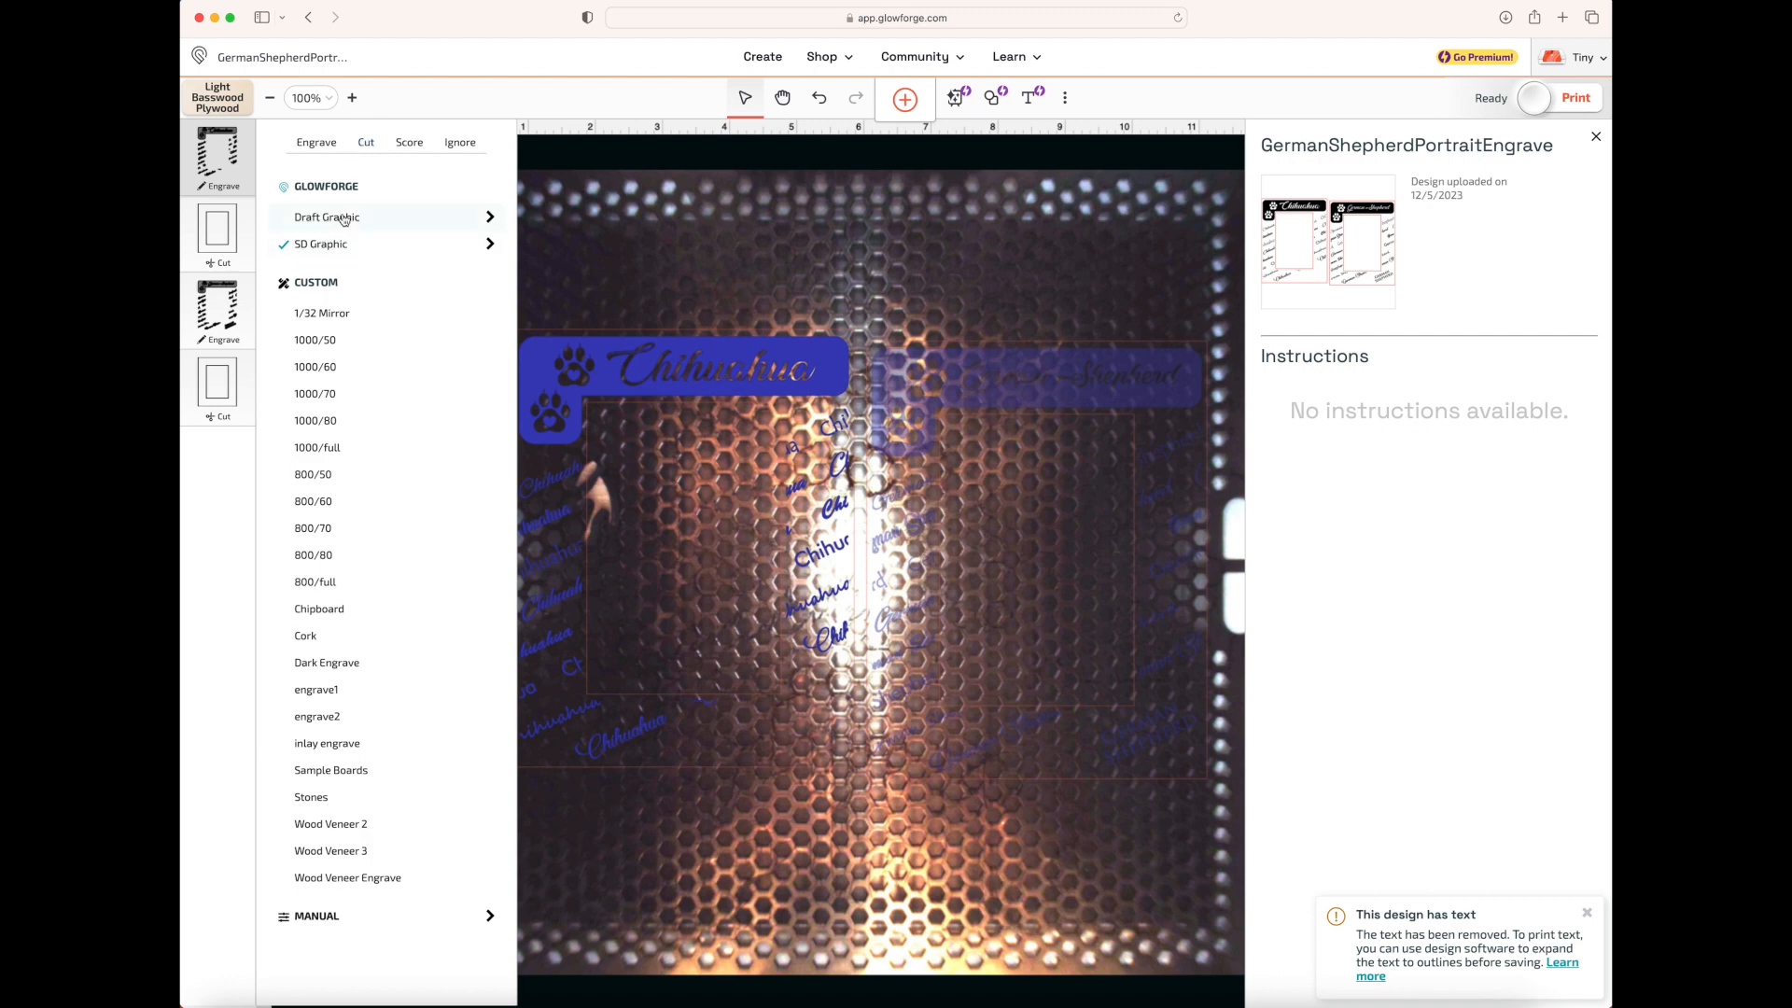
click(492, 217)
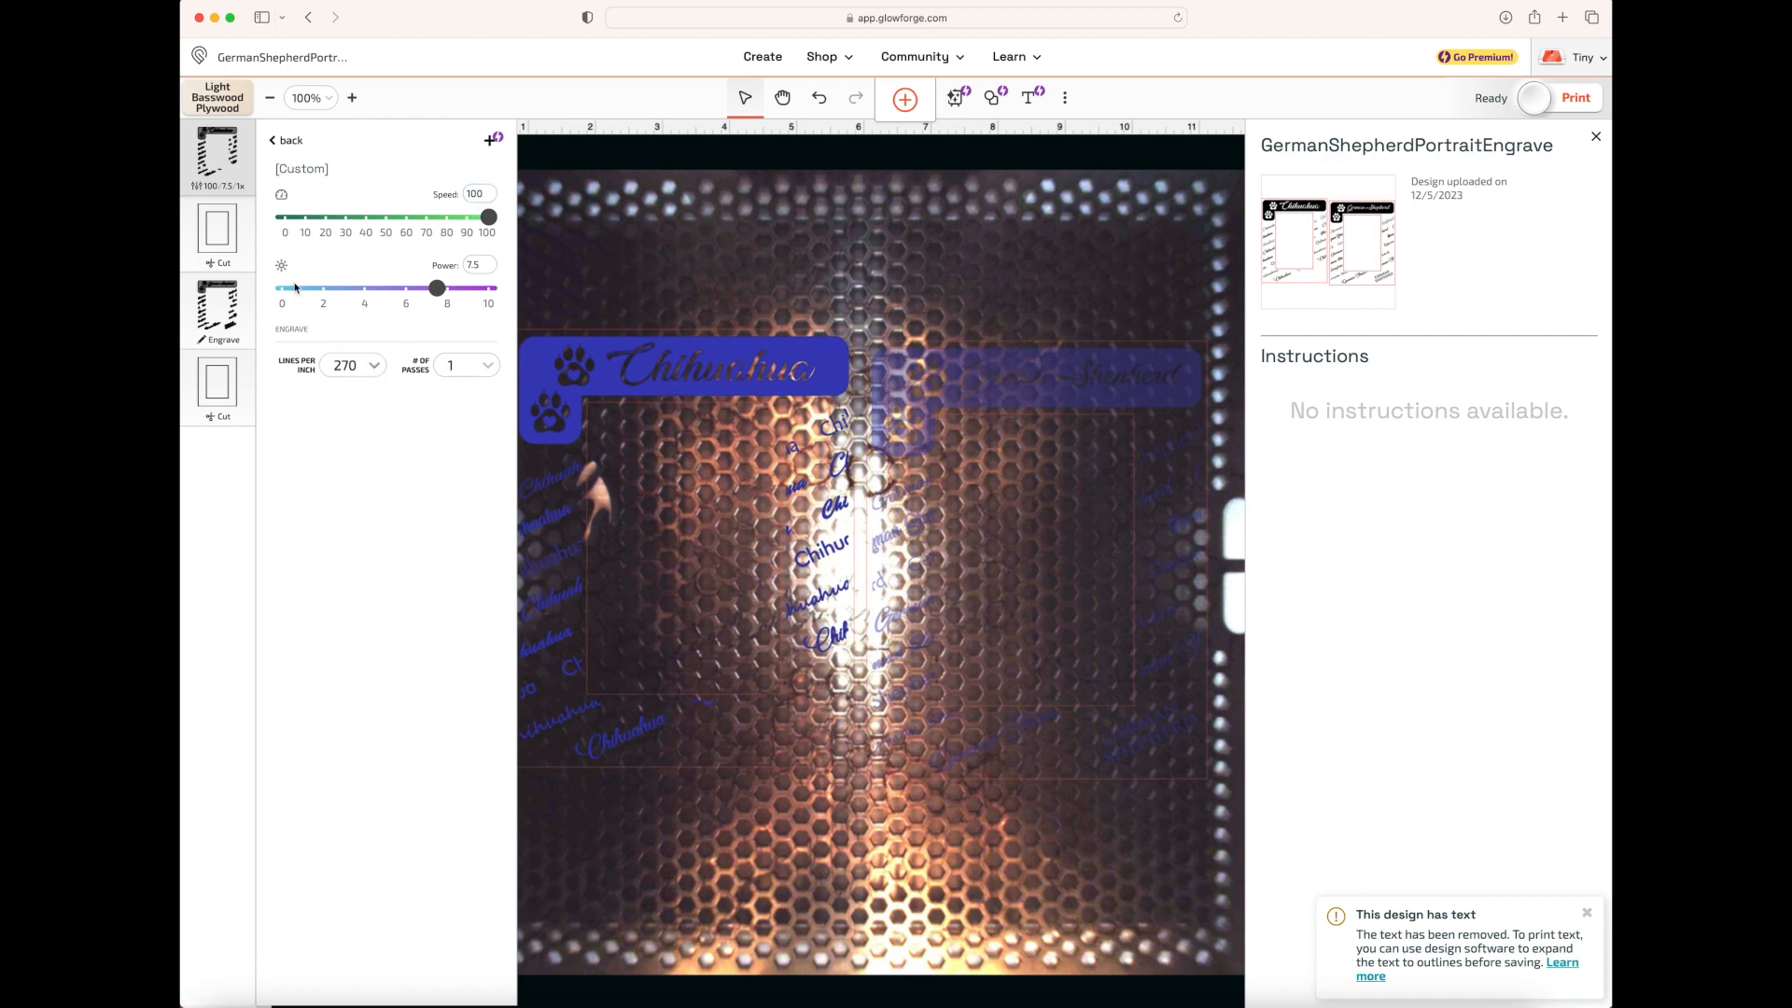
click(275, 142)
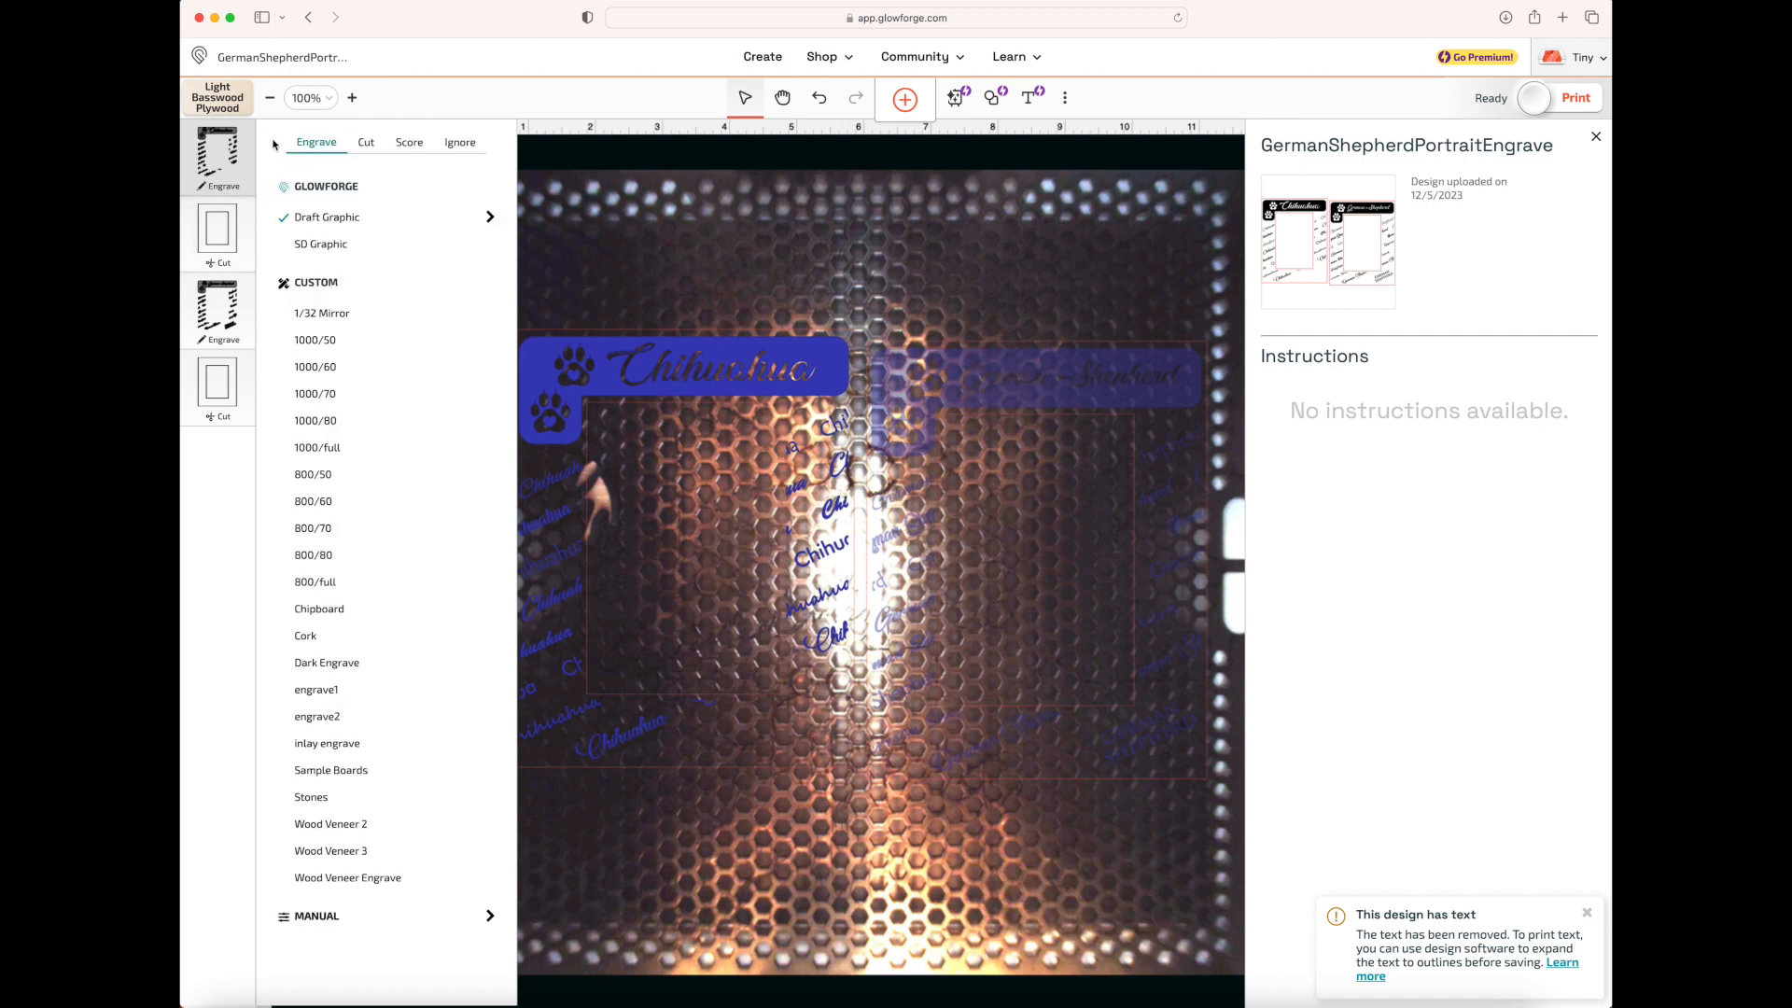
click(490, 244)
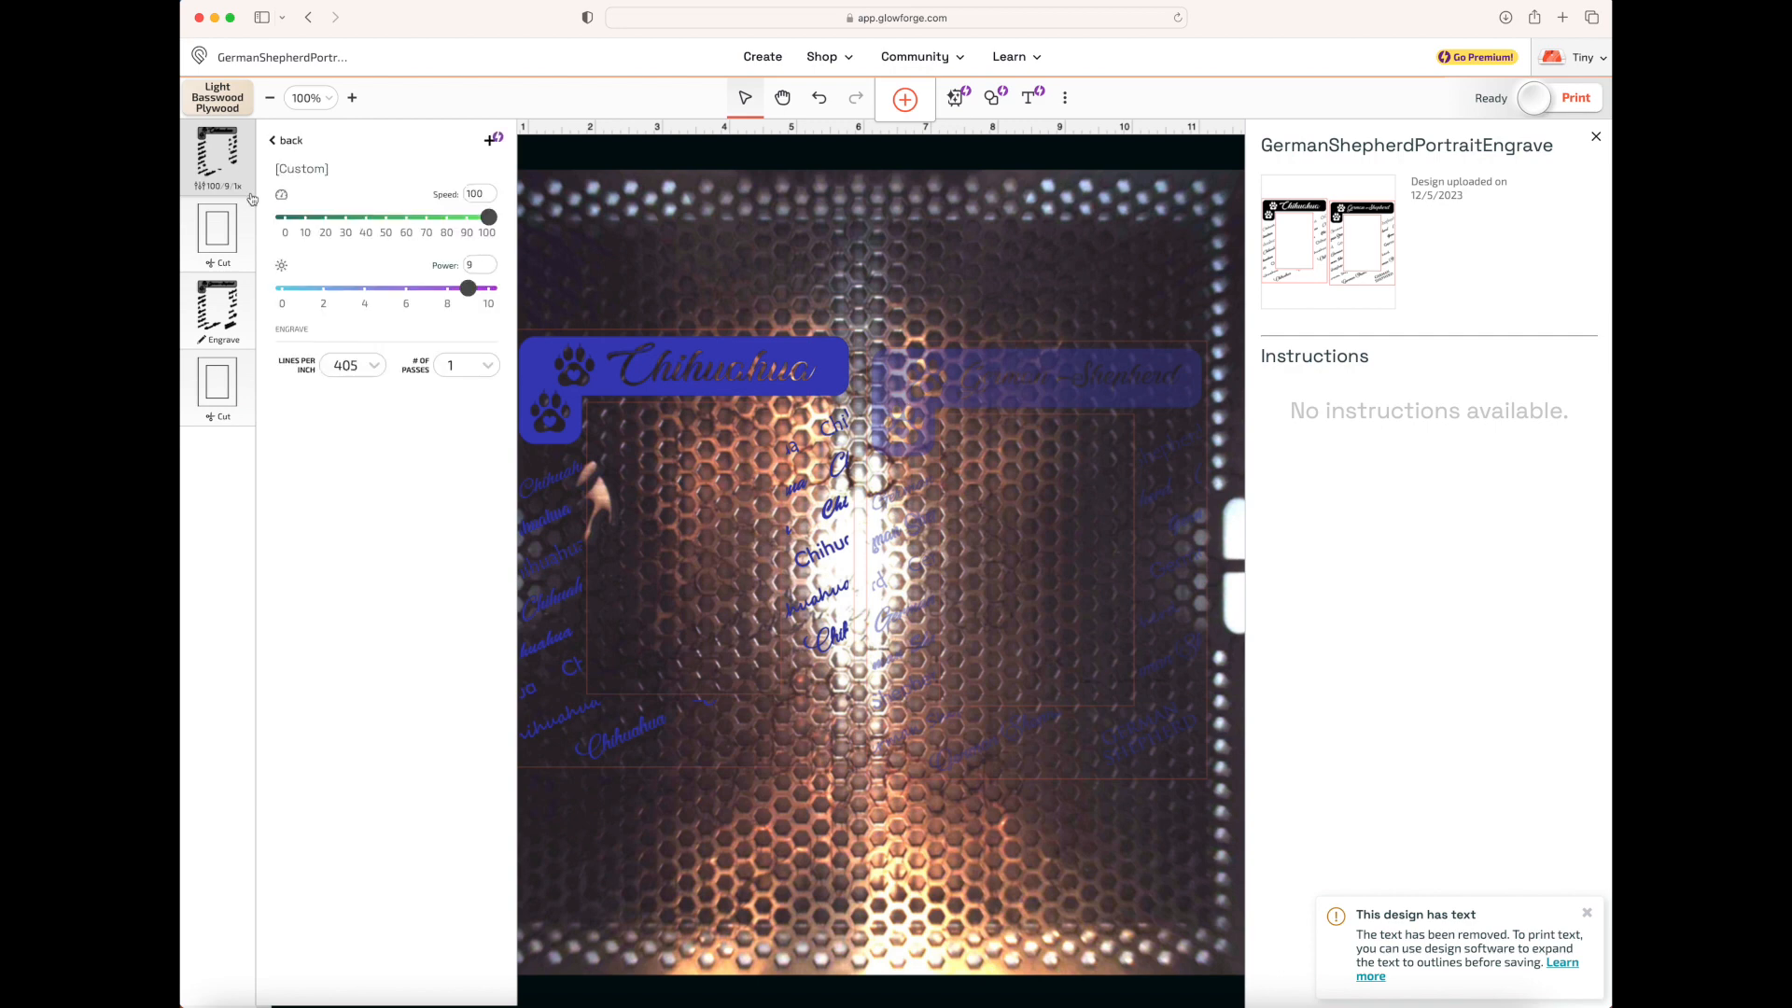
click(283, 140)
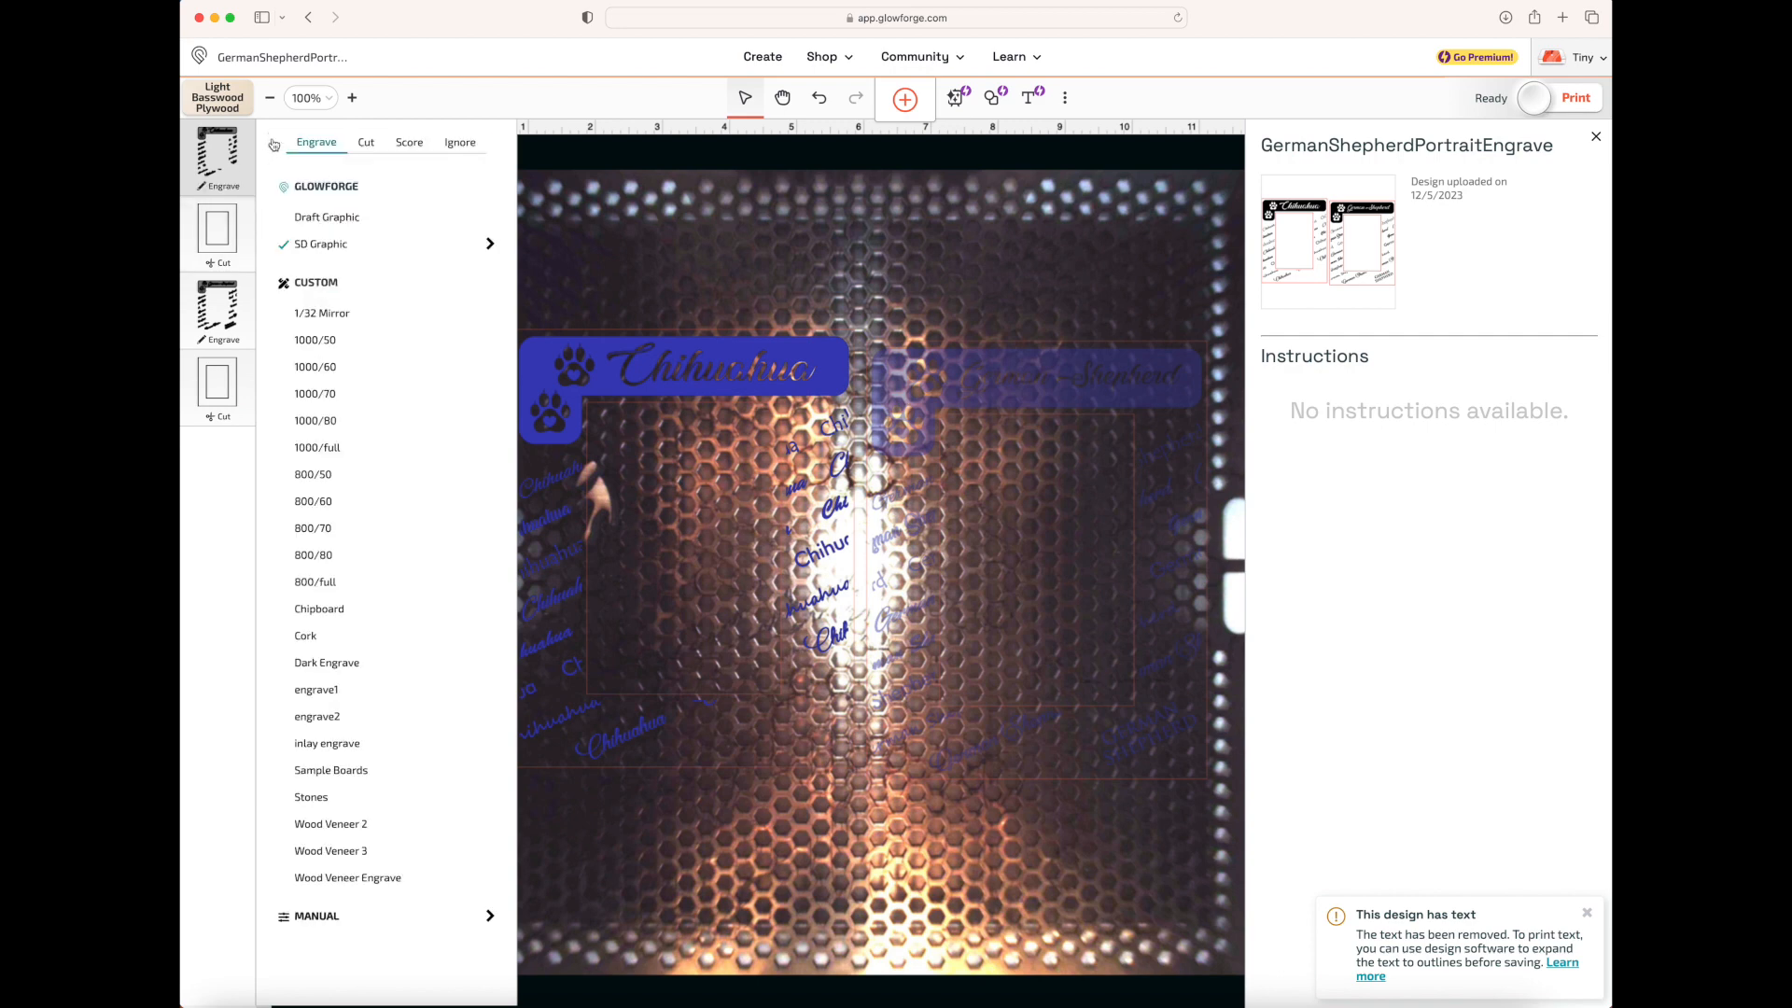
Customize the Proofgrade Cut for the frame outlines by setting the speed to 15
click(237, 250)
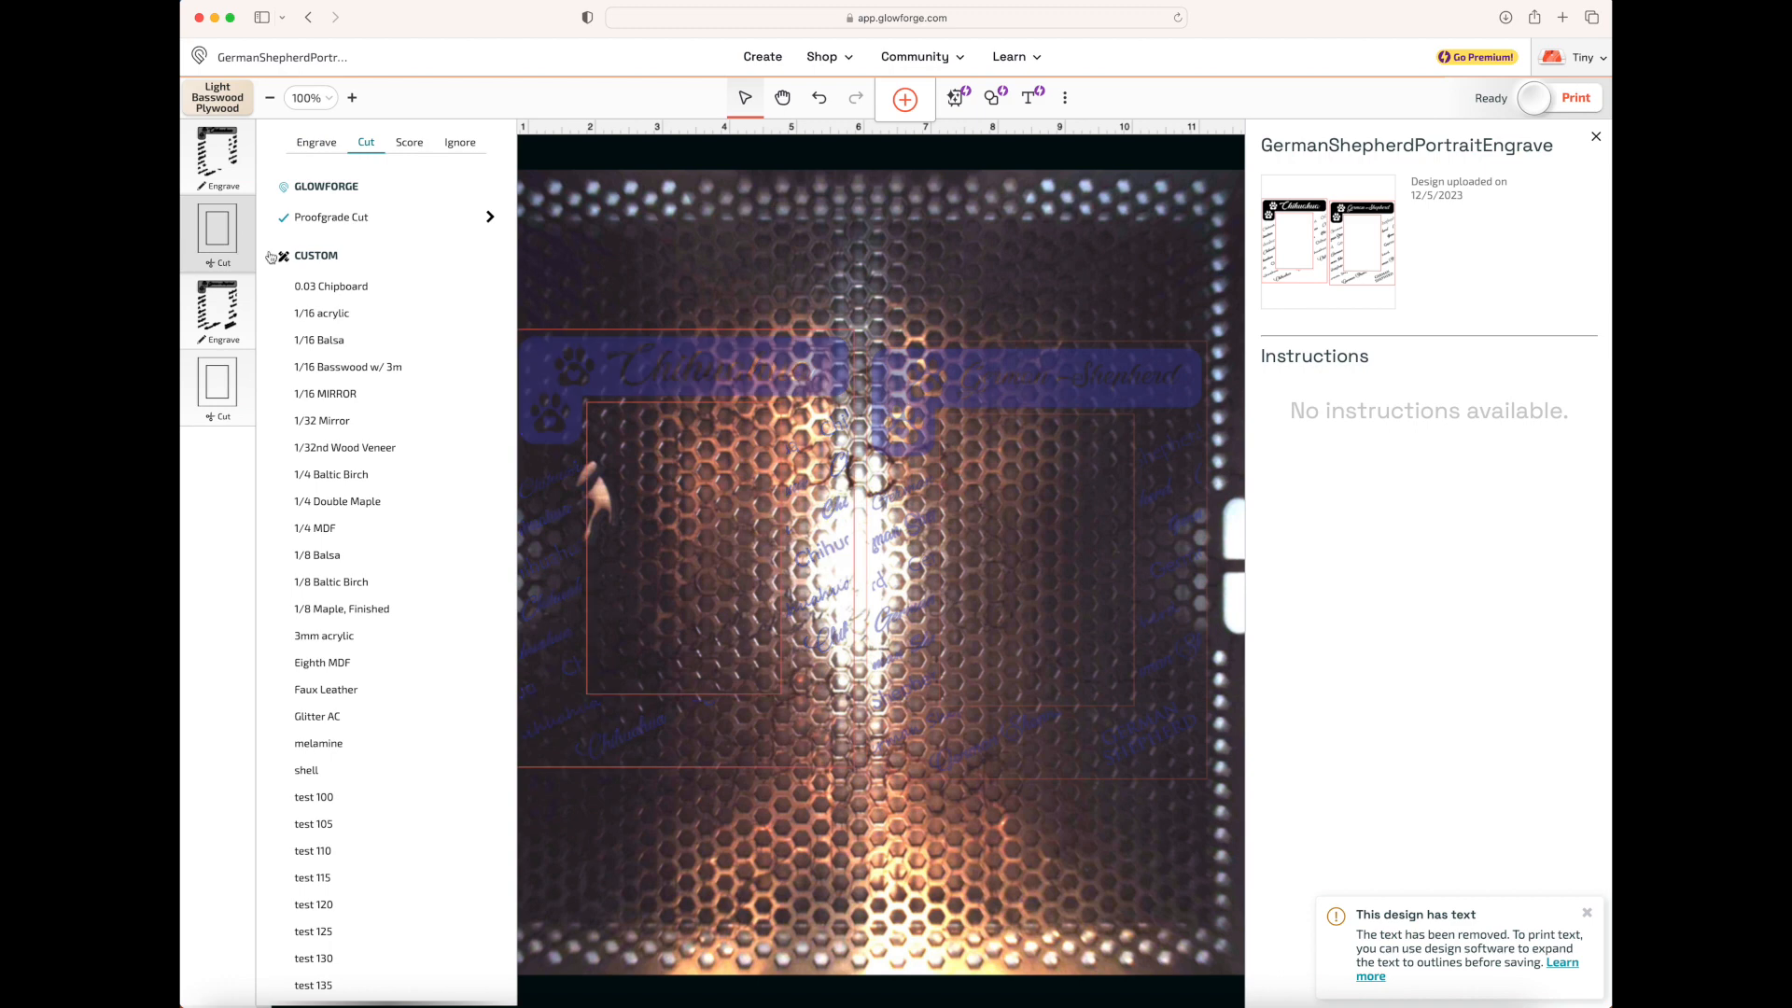
click(486, 217)
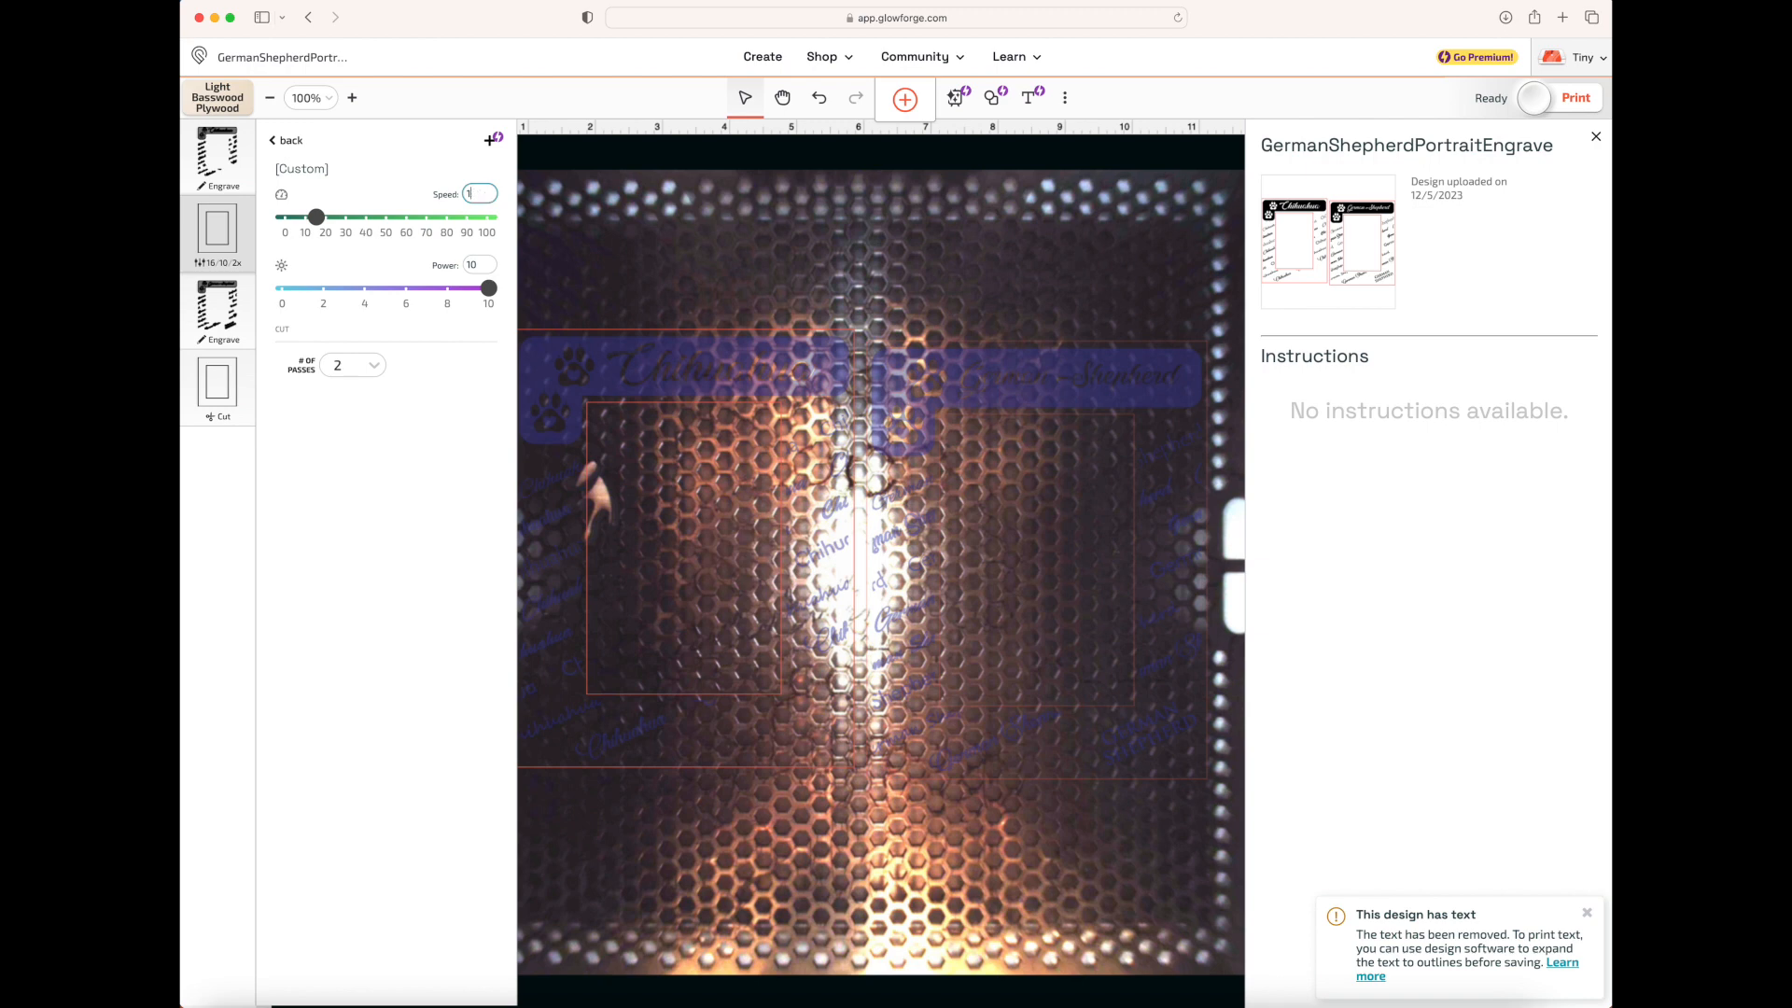
text(5)
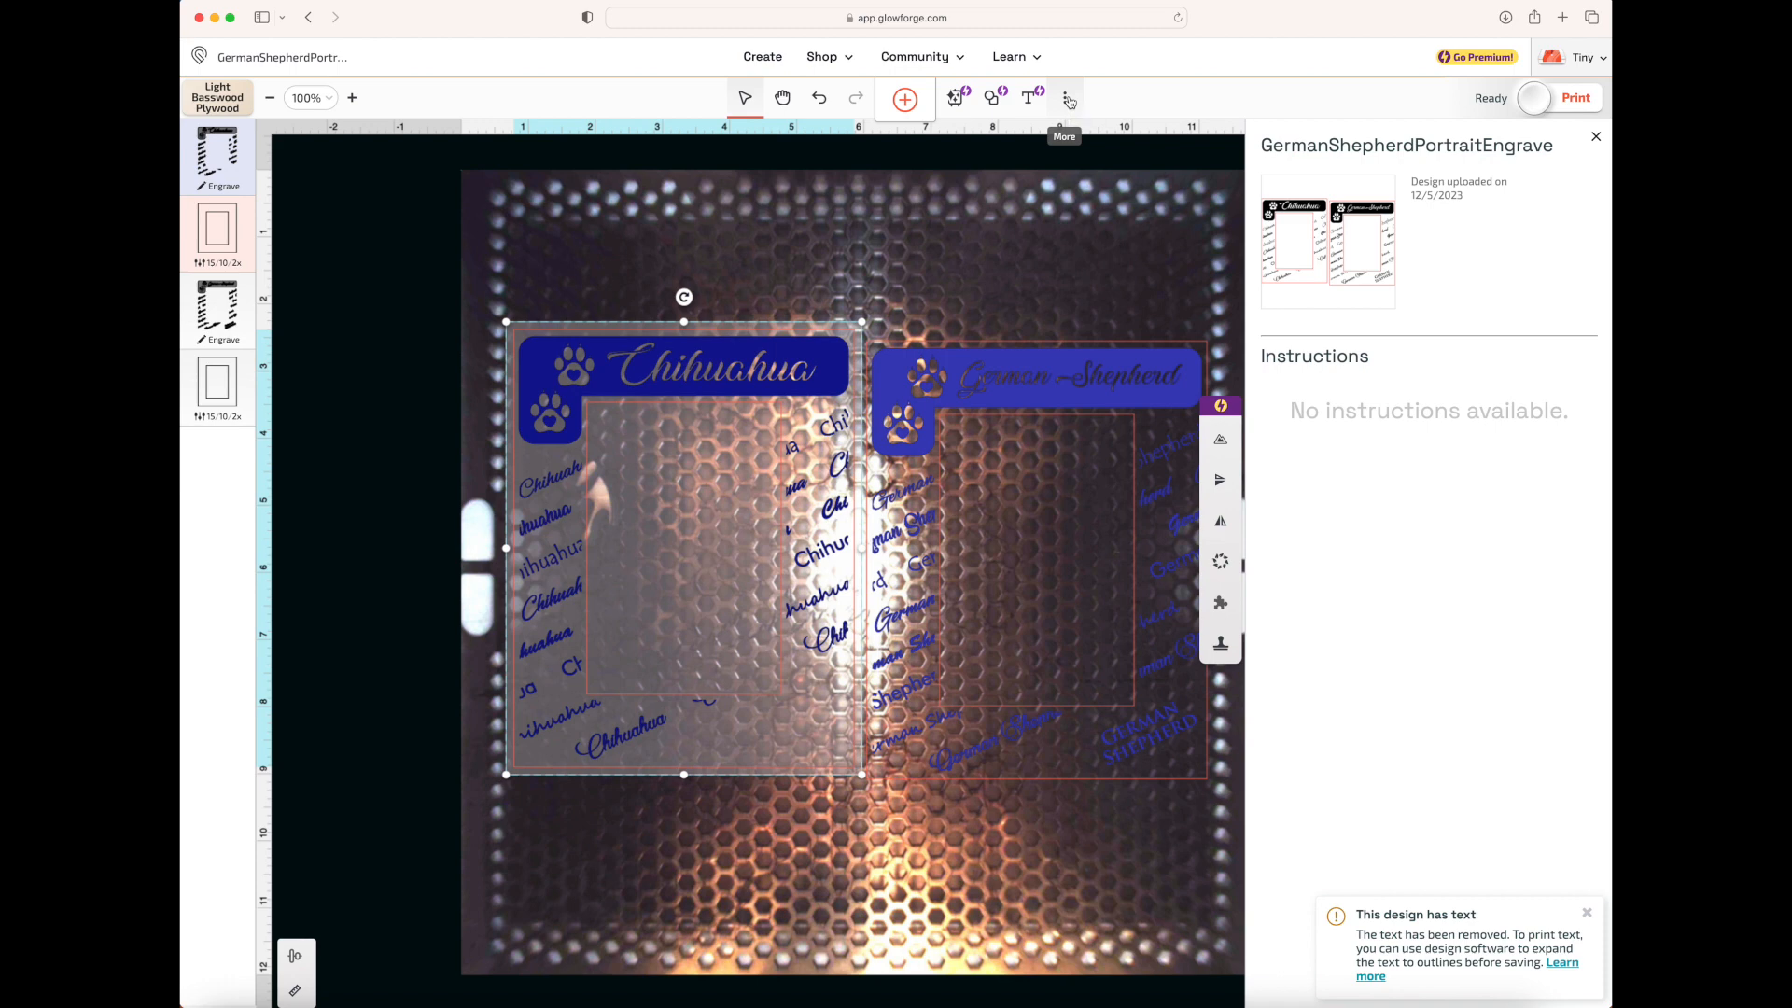
Refresh the bed image to show the material in the machine
click(1069, 99)
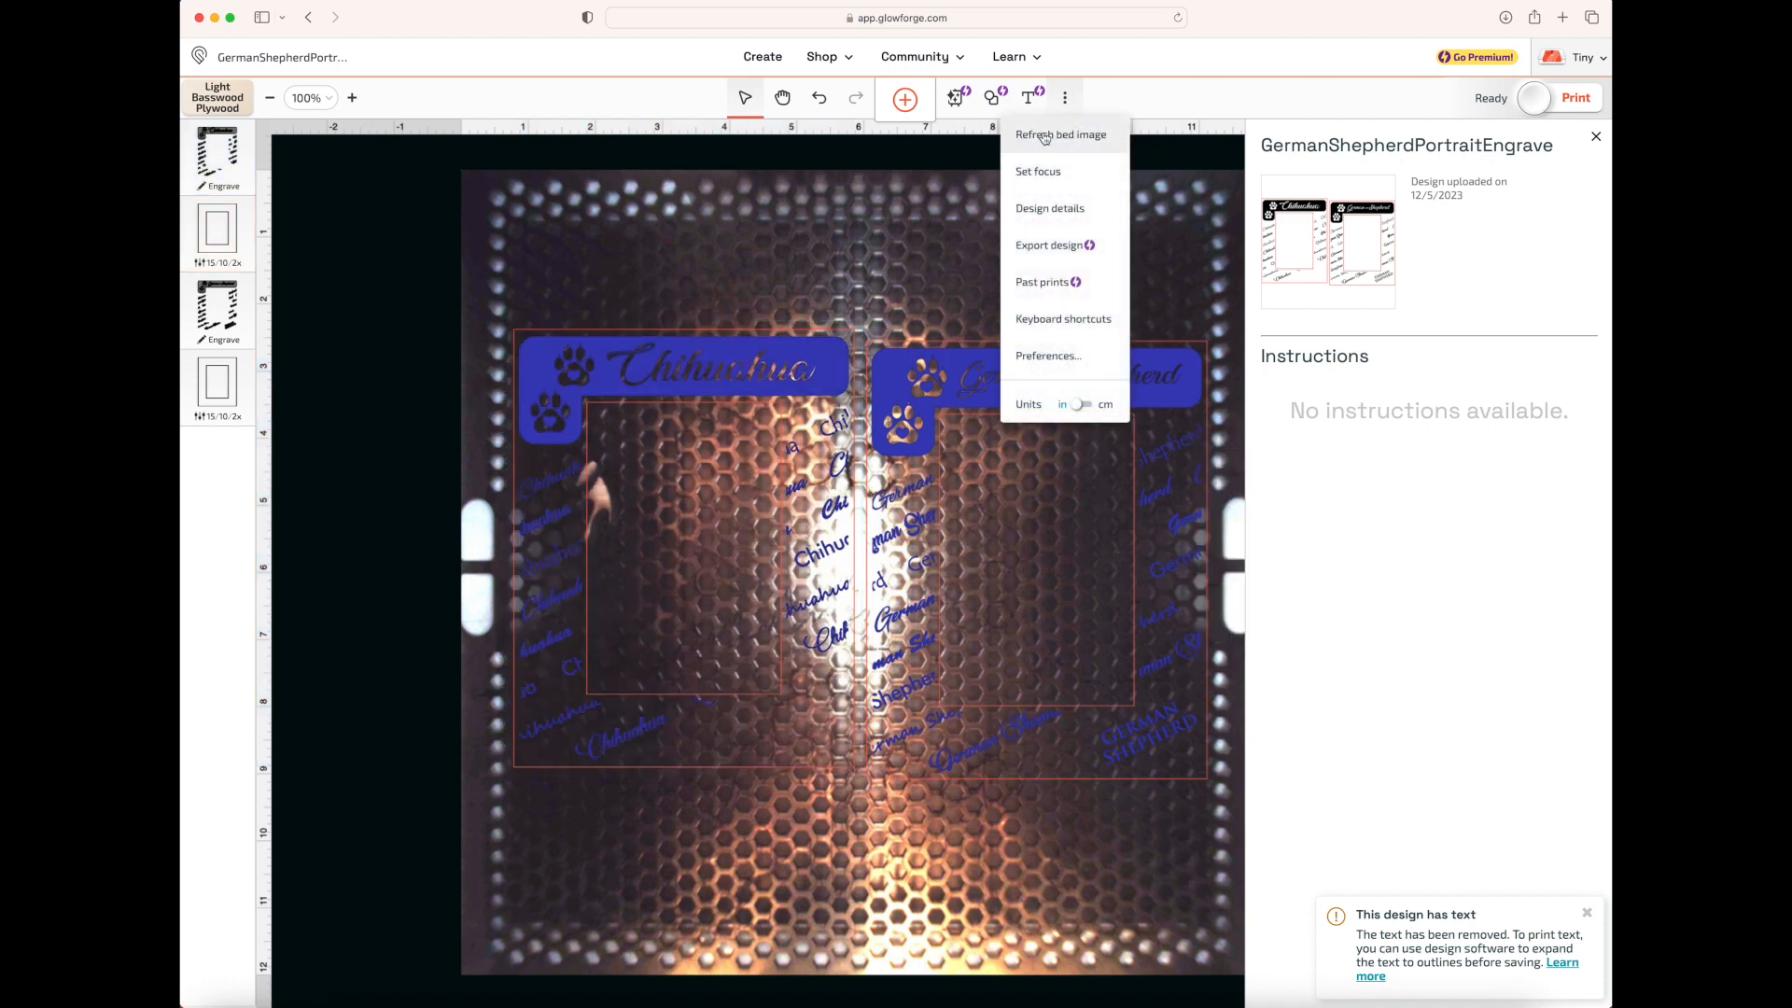
click(1044, 138)
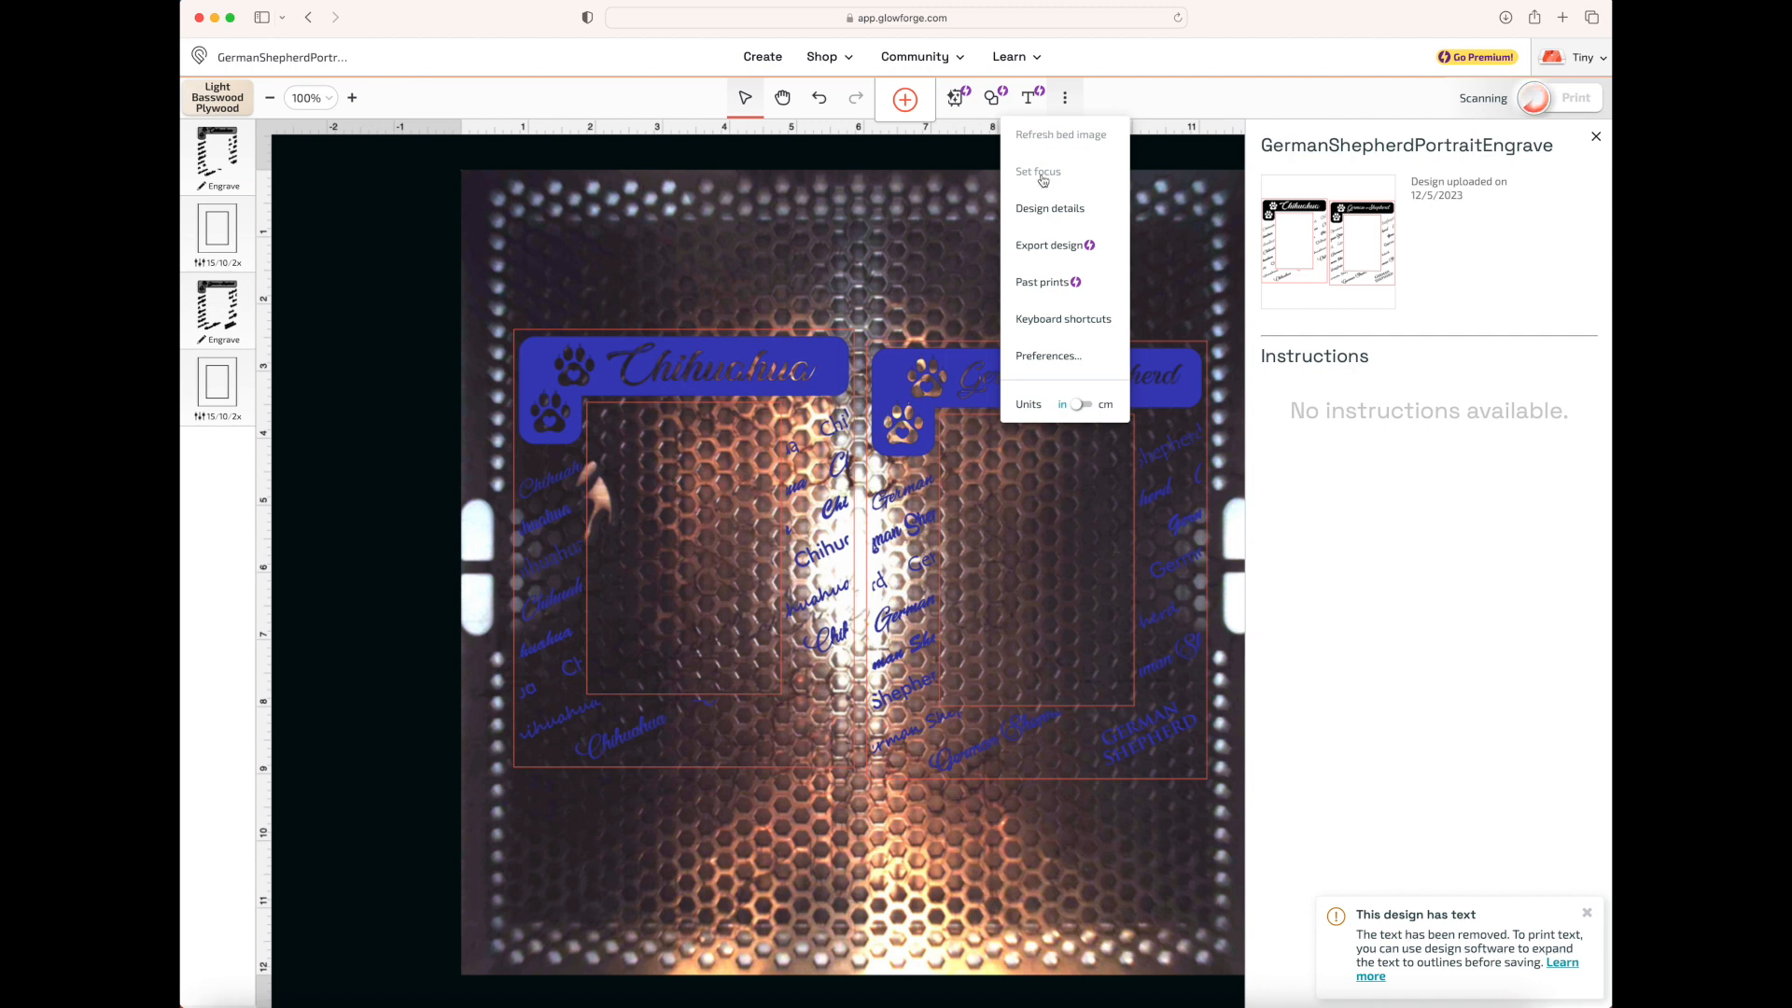
click(1142, 87)
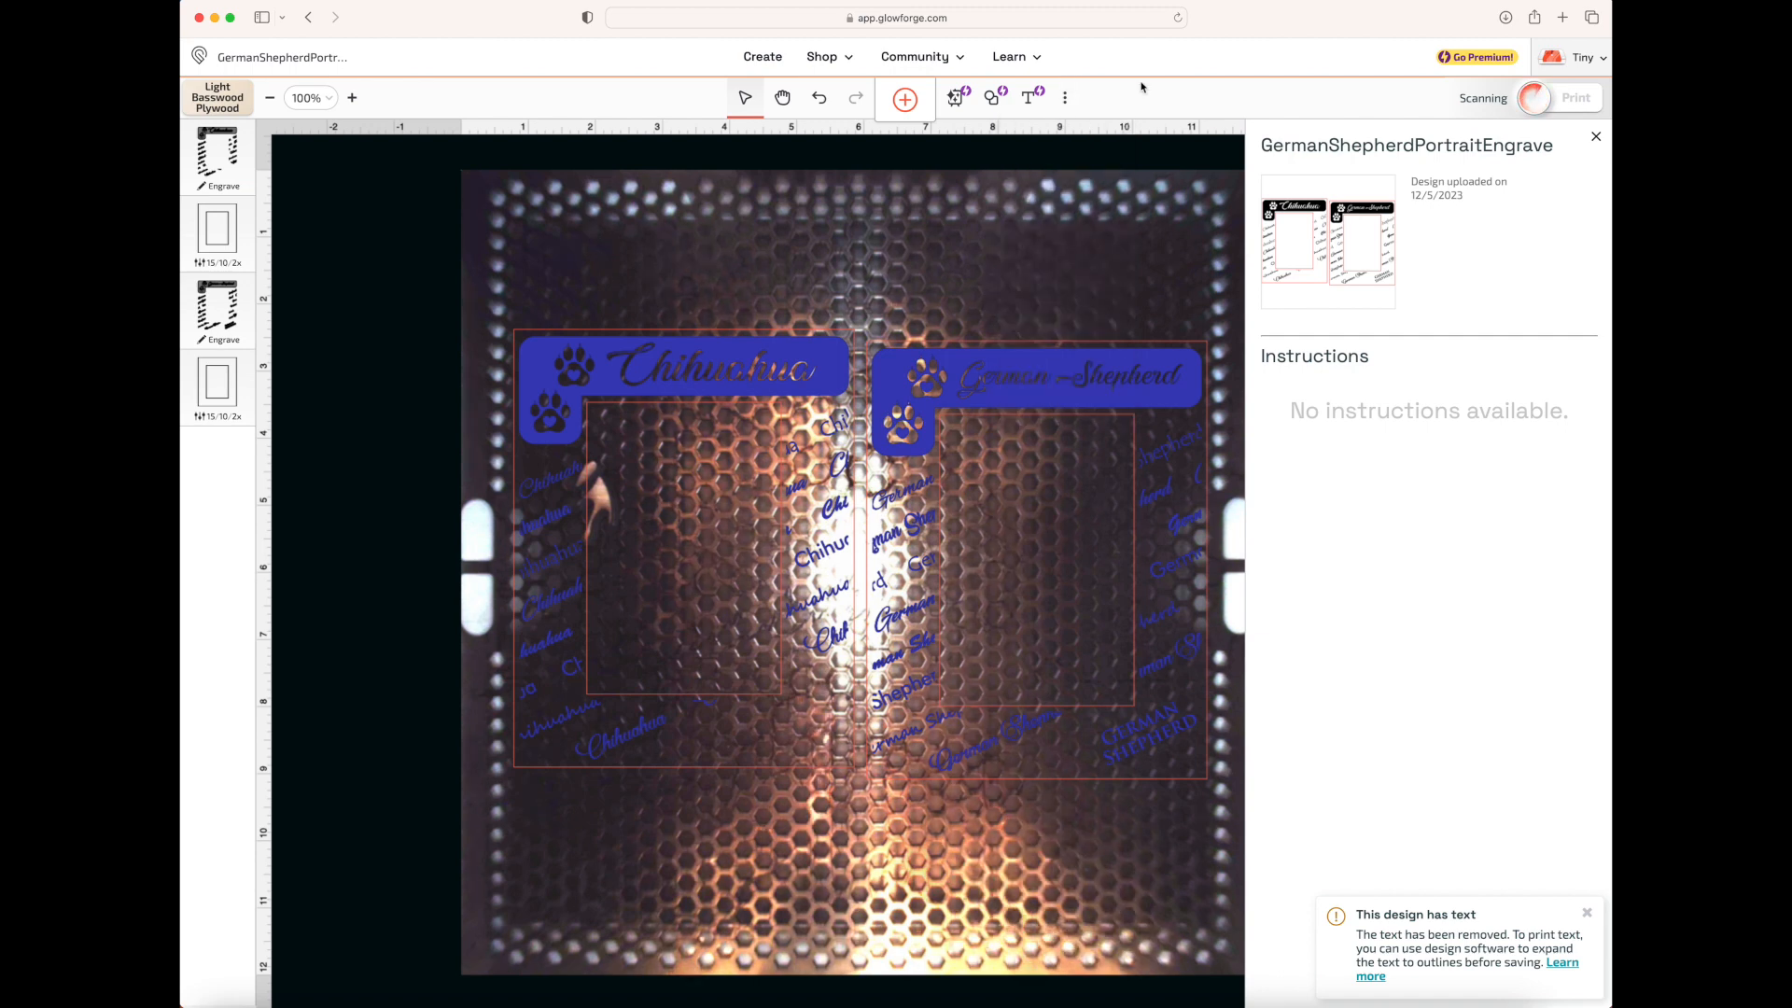
click(1069, 100)
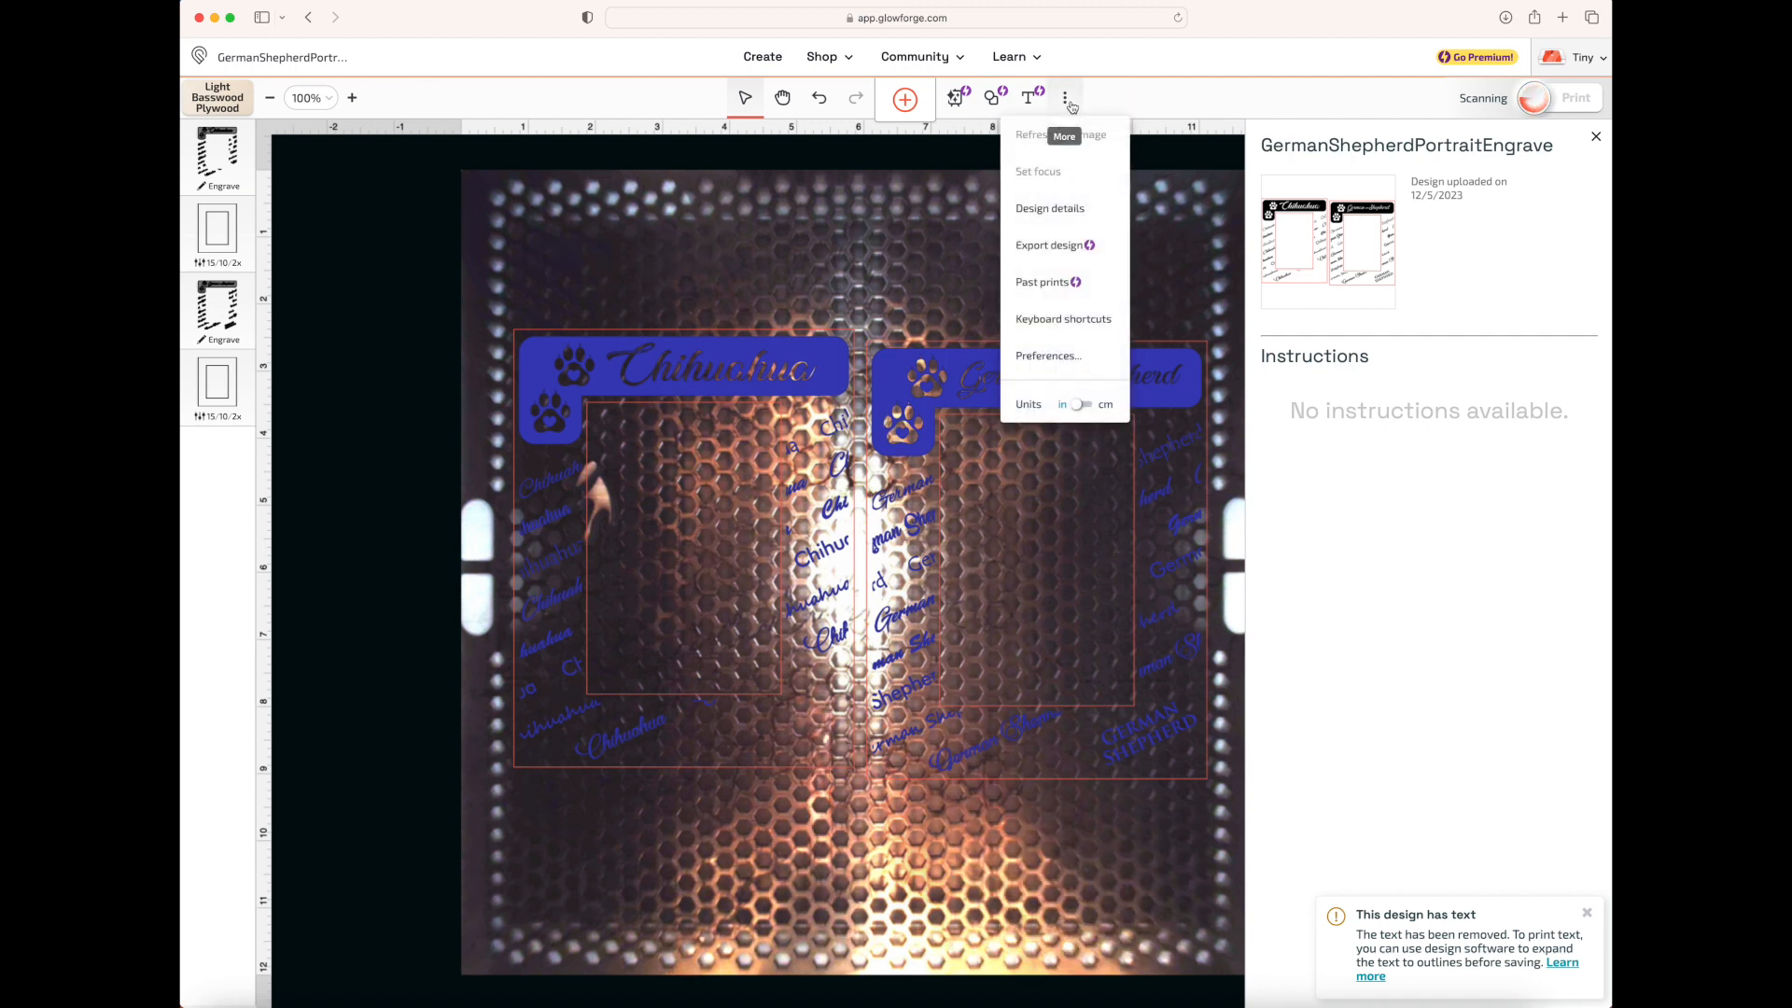
click(1108, 210)
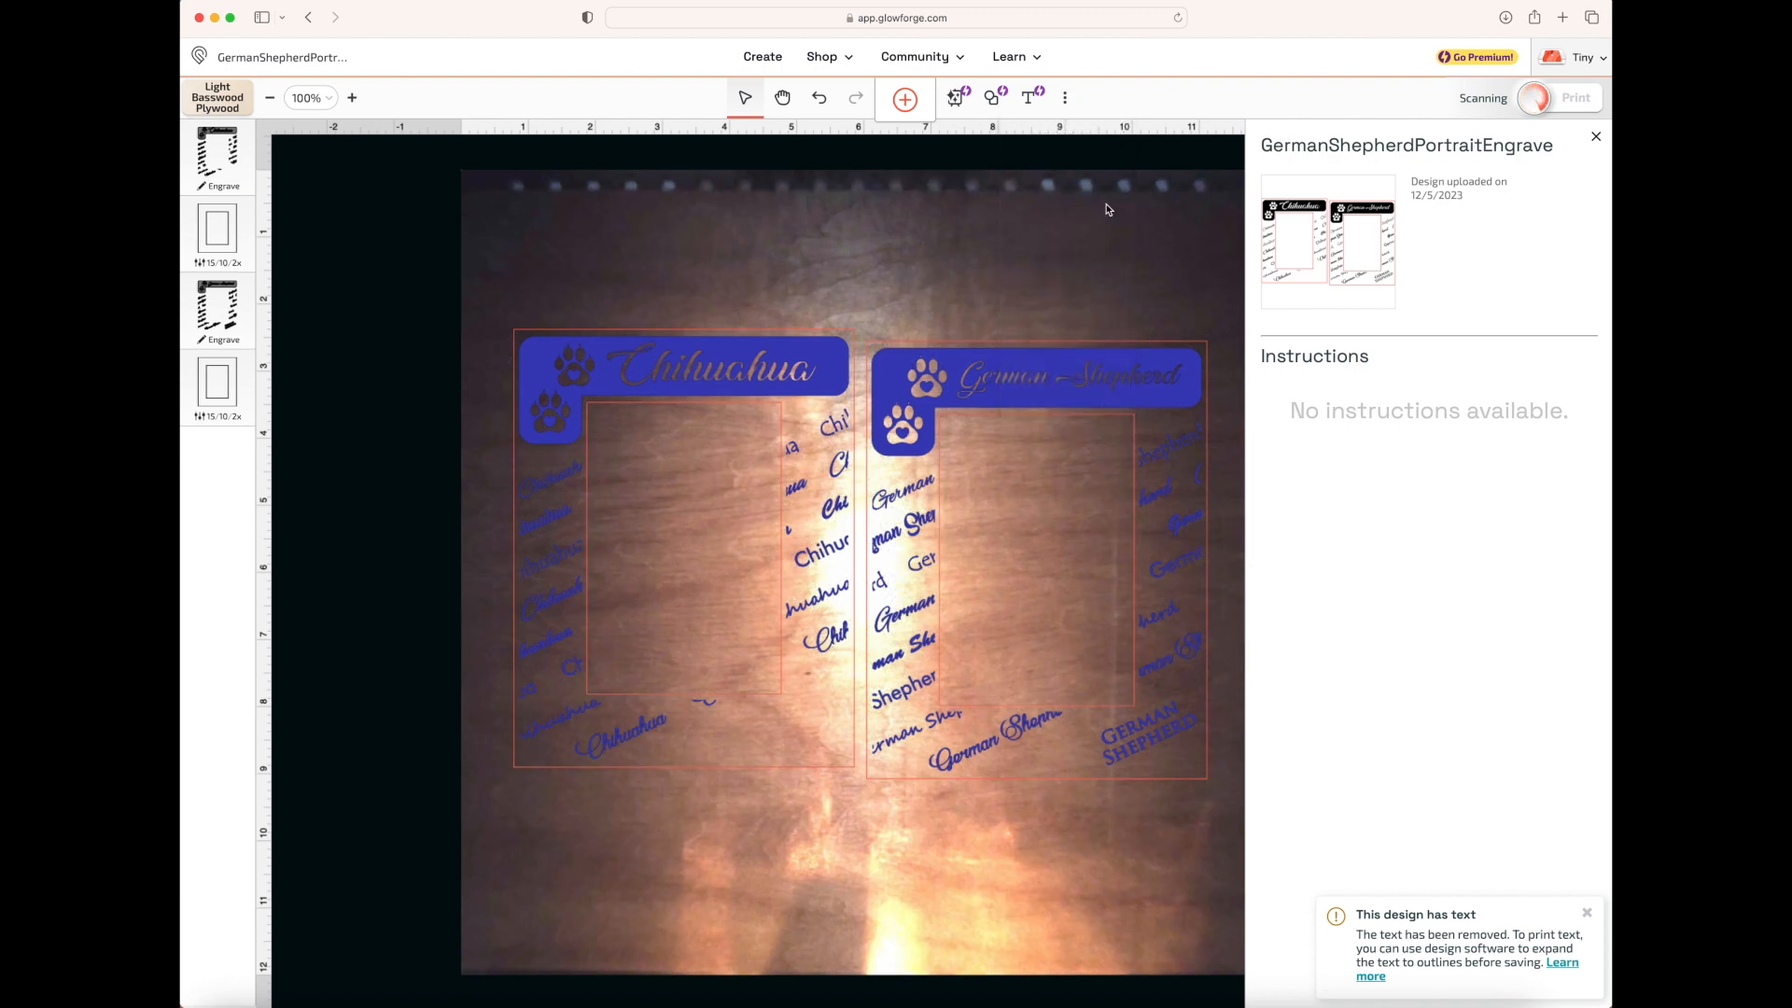
Move the Chihuahua and German Shepherd frames up and slightly left, keeping them side by side near the material's upper edge
click(733, 385)
drag(733, 386, 707, 263)
drag(1054, 393, 1018, 261)
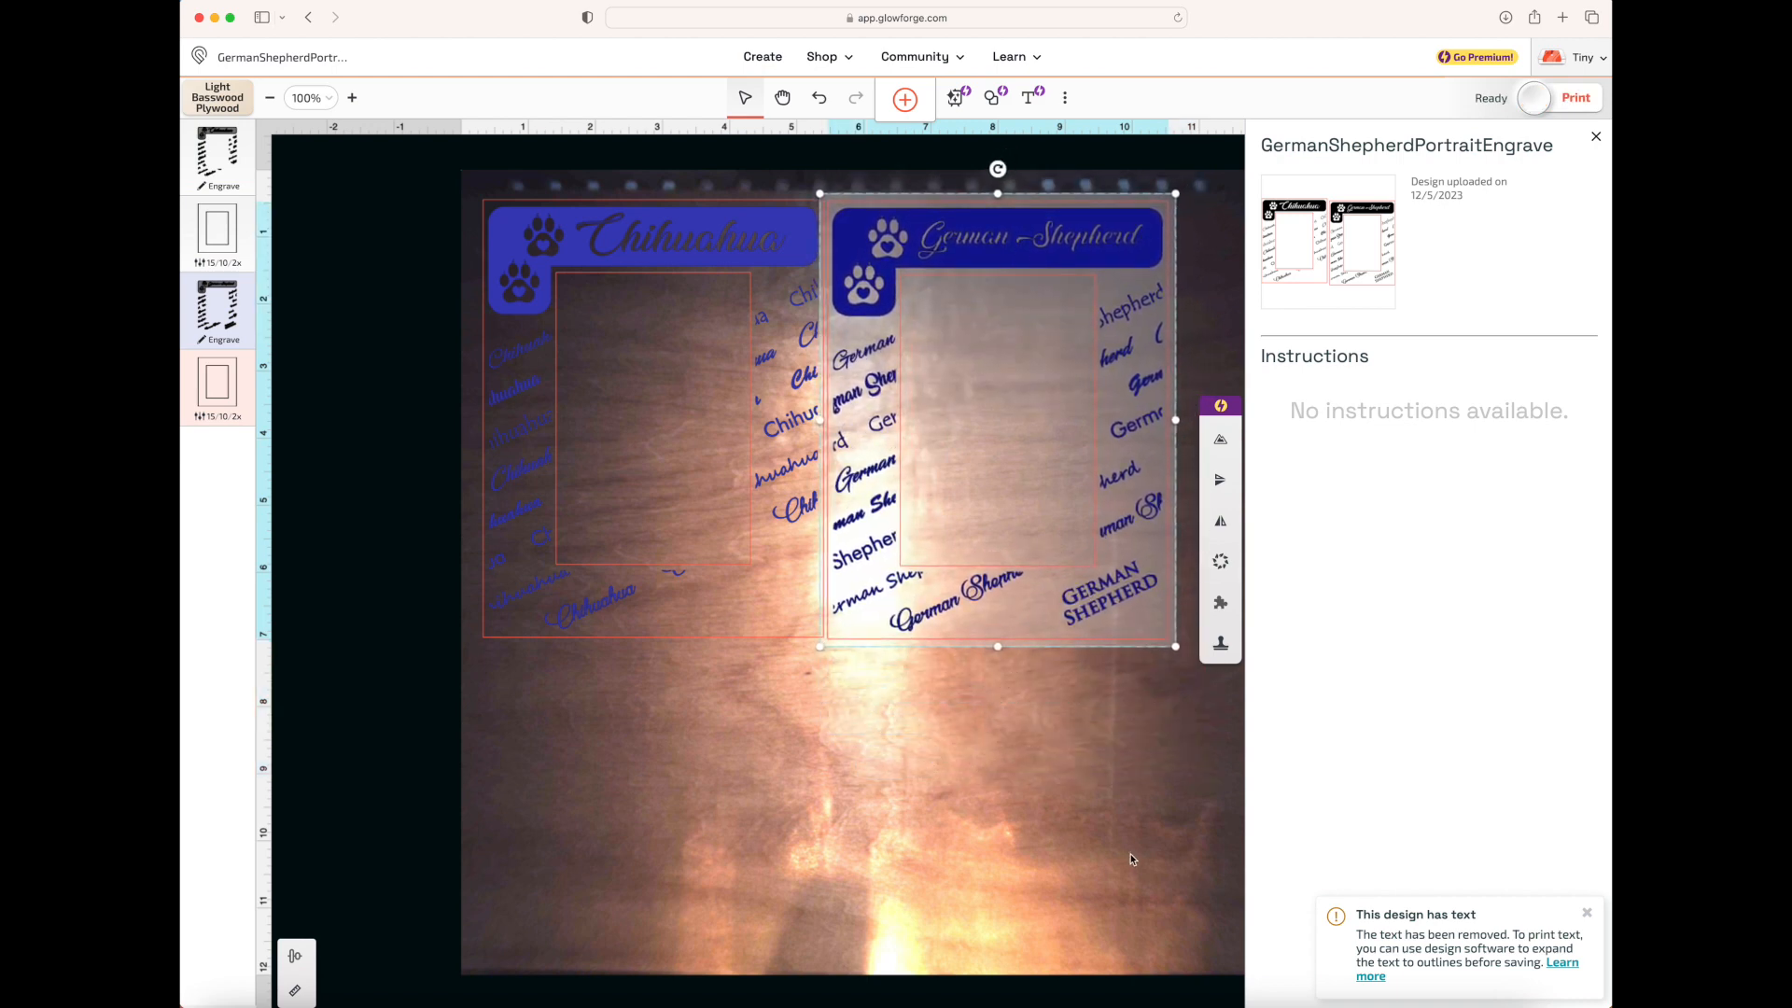
Set the laser focus at a point inside the Chihuahua frame's upper left area
click(1065, 99)
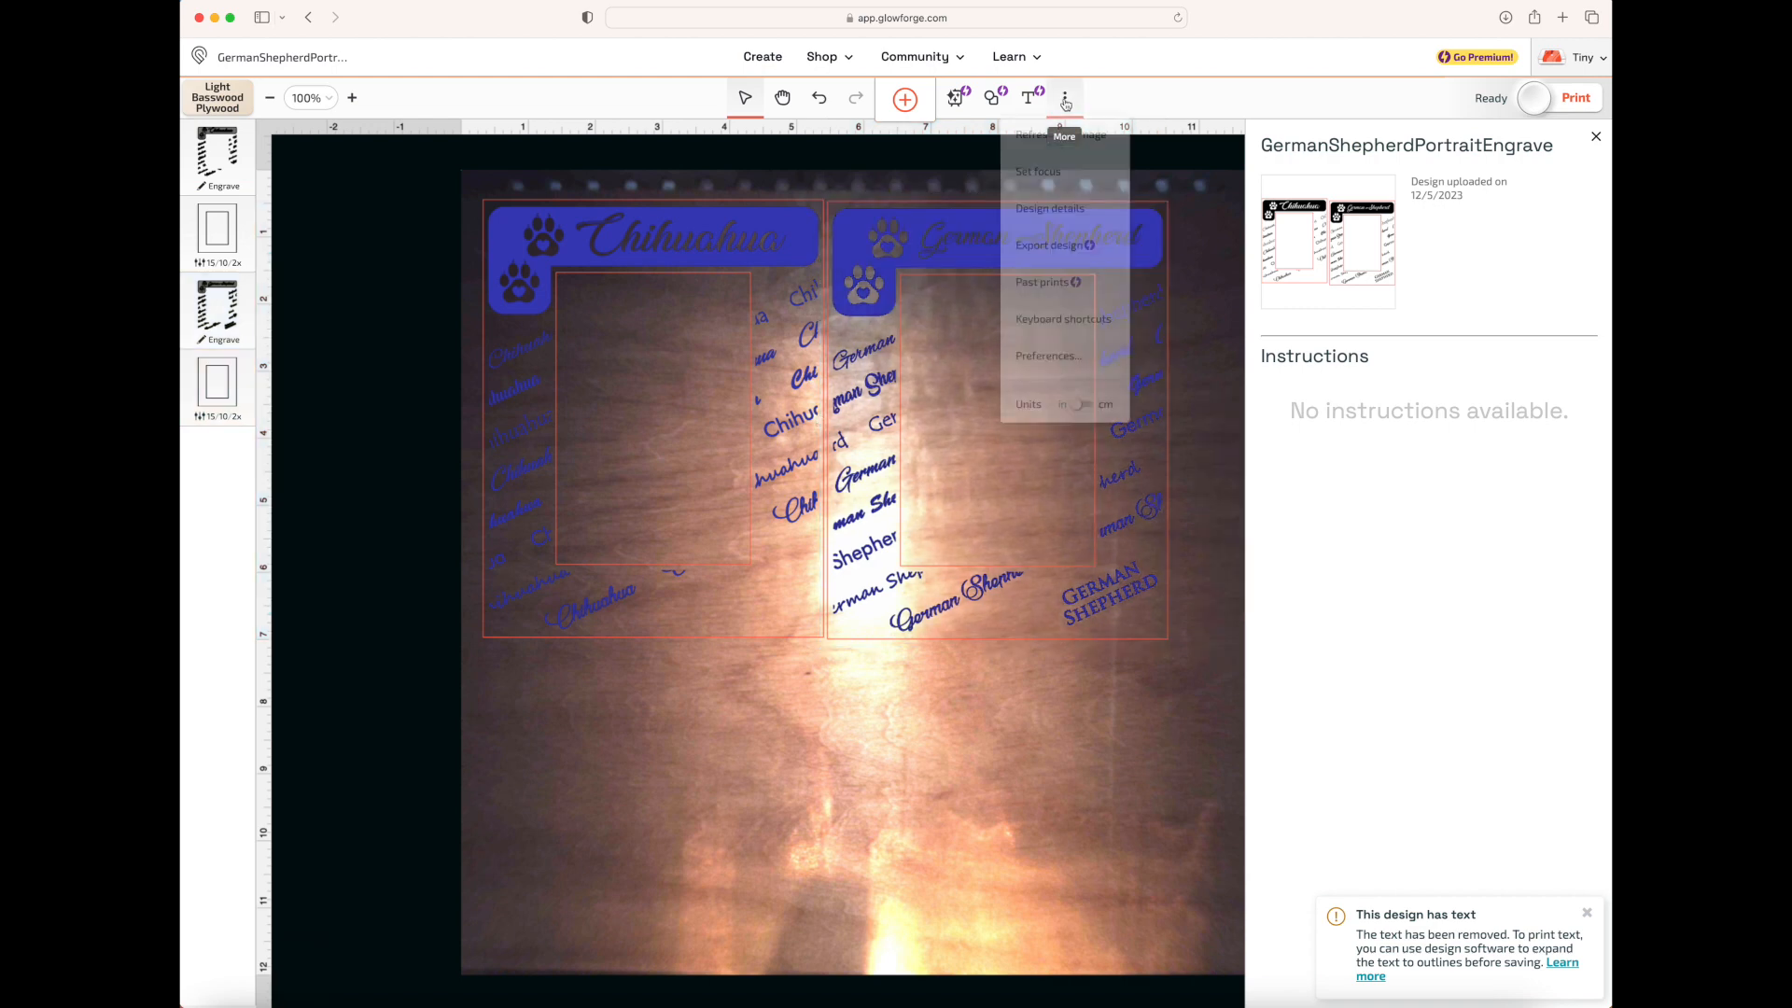
click(1067, 175)
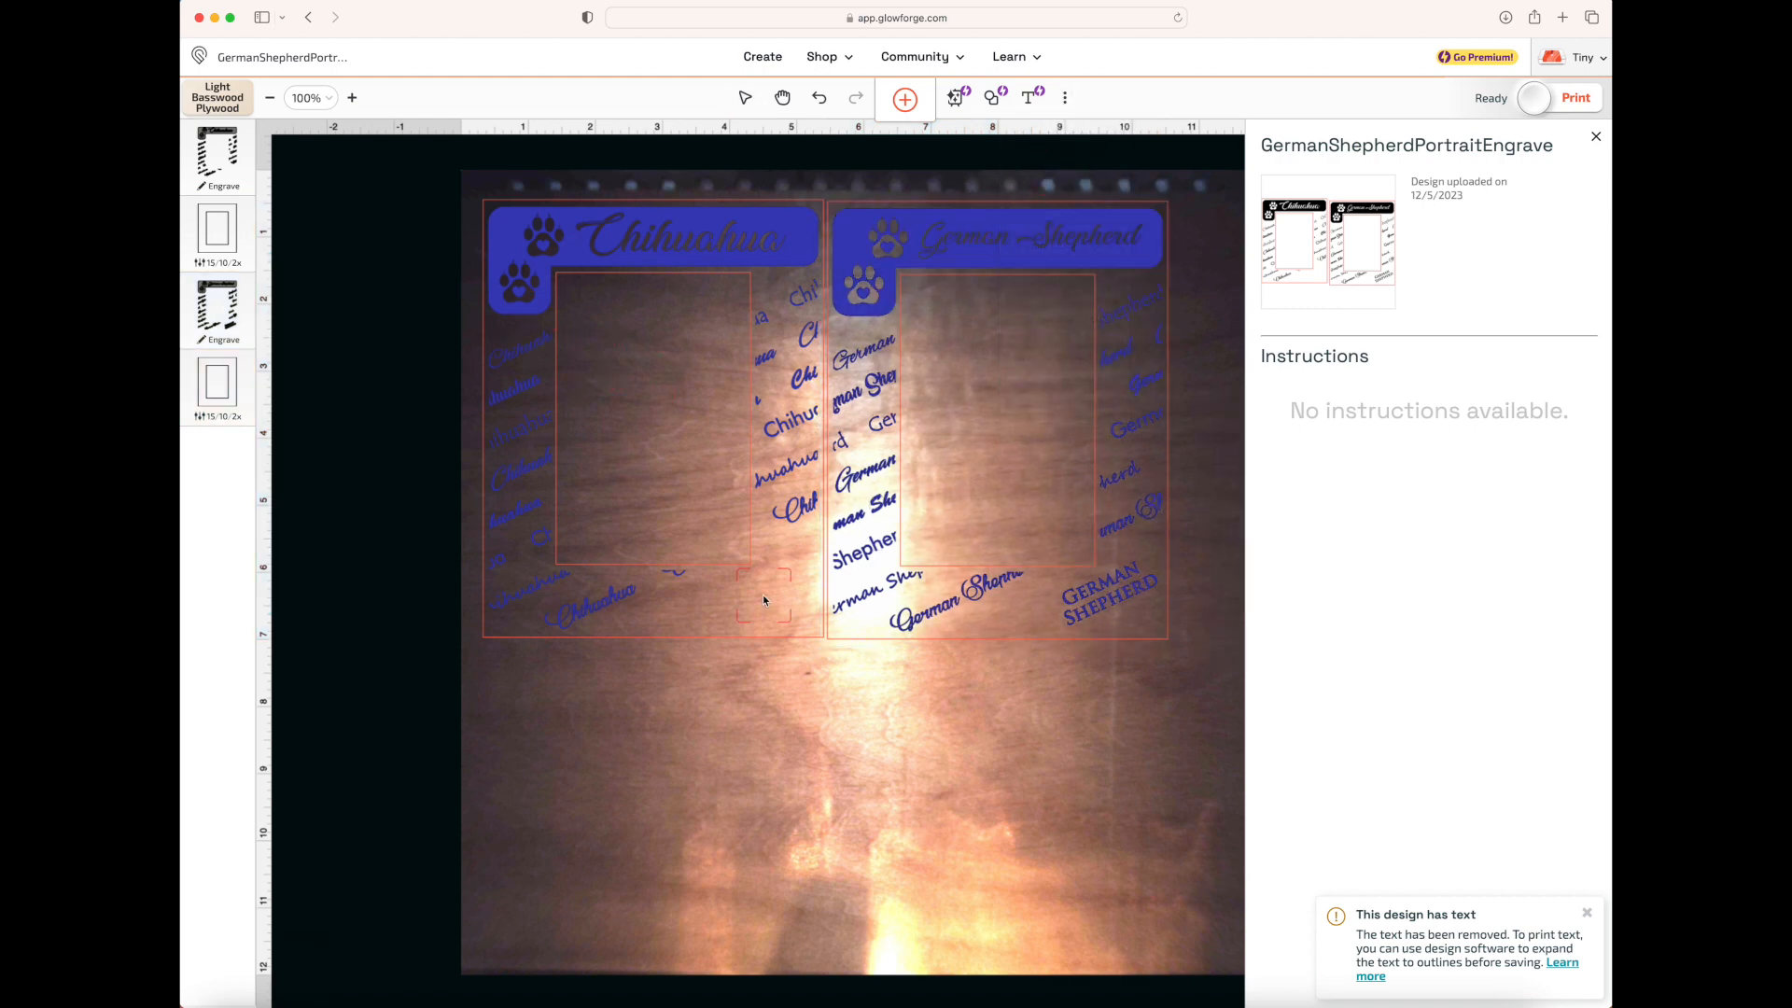
click(591, 336)
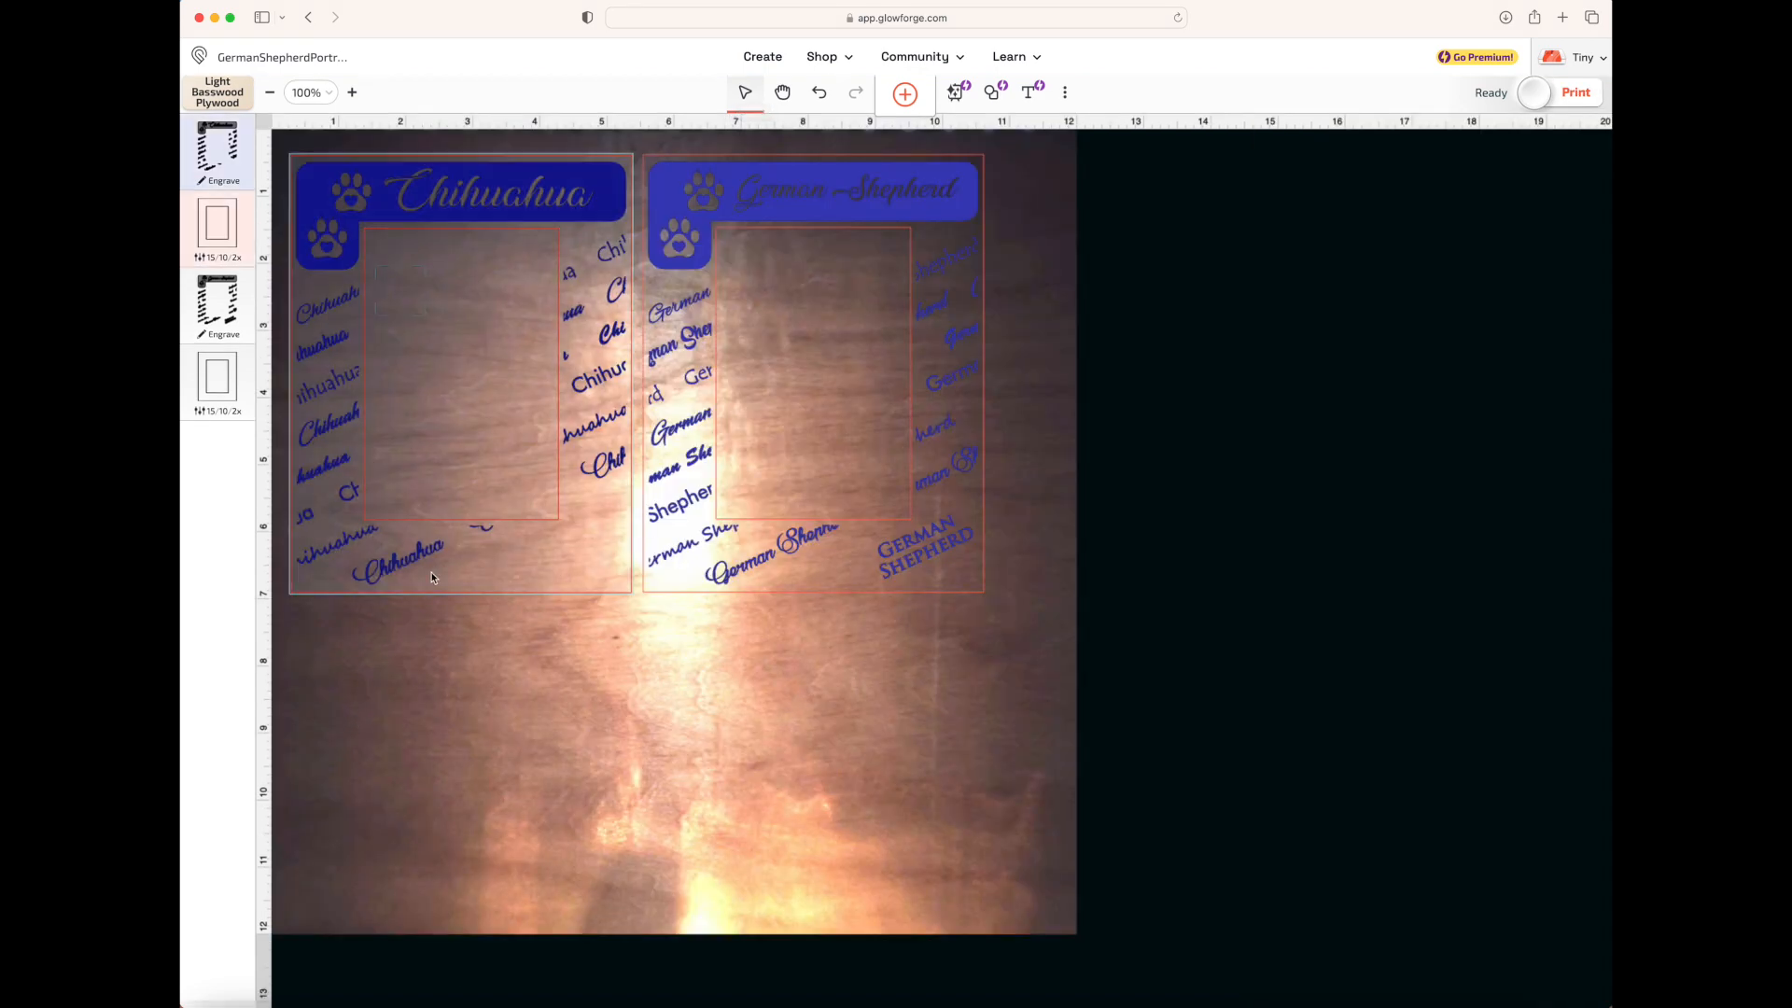
Show the Chihuahua frame's position and size values and scale it proportionally to a width of 4 in
click(470, 548)
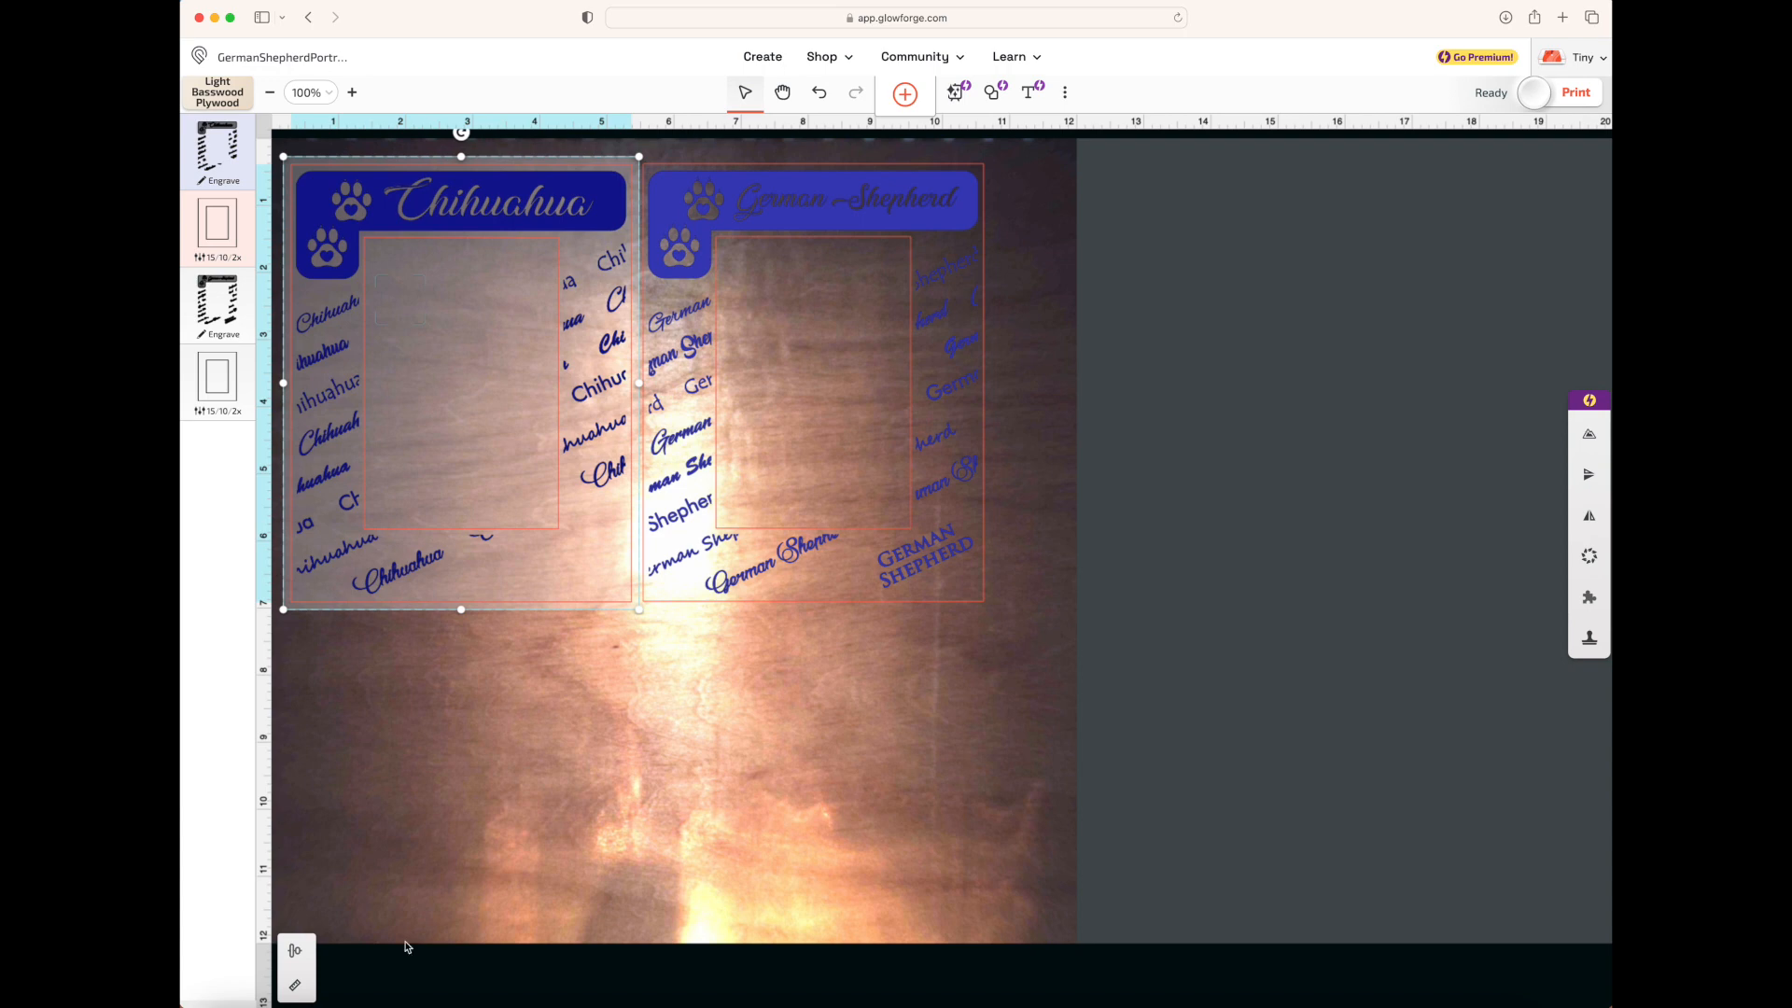
click(296, 988)
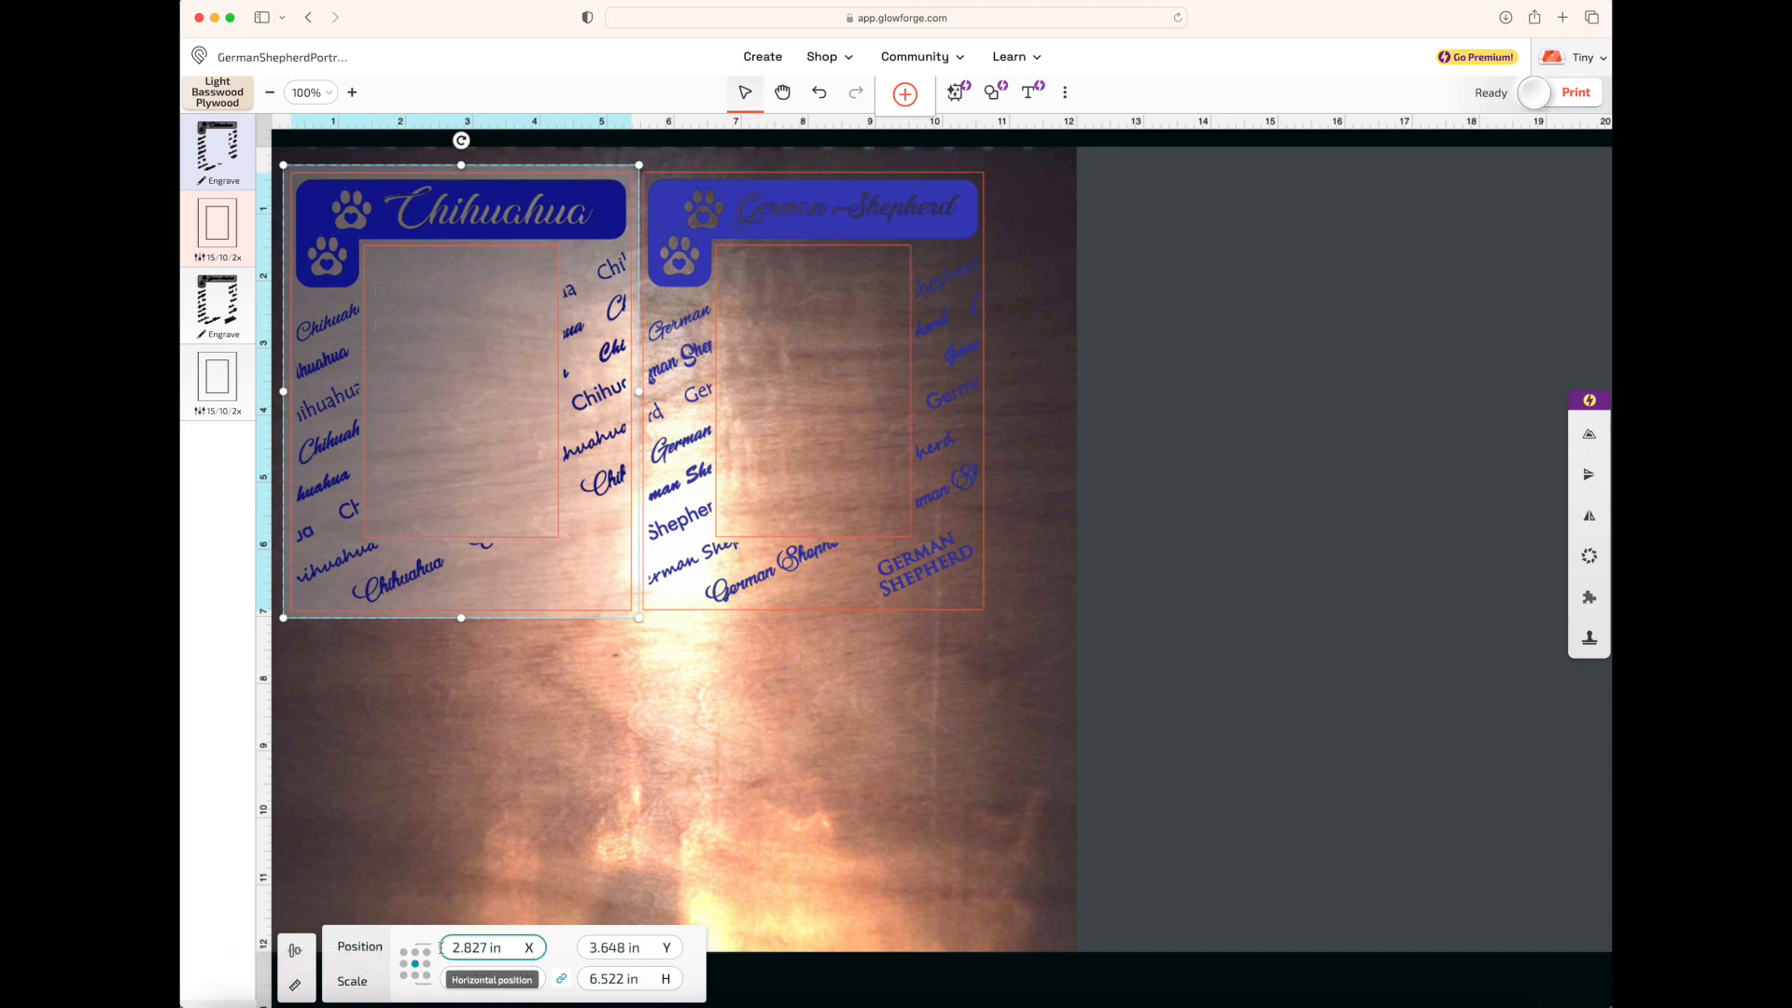
click(596, 948)
click(477, 980)
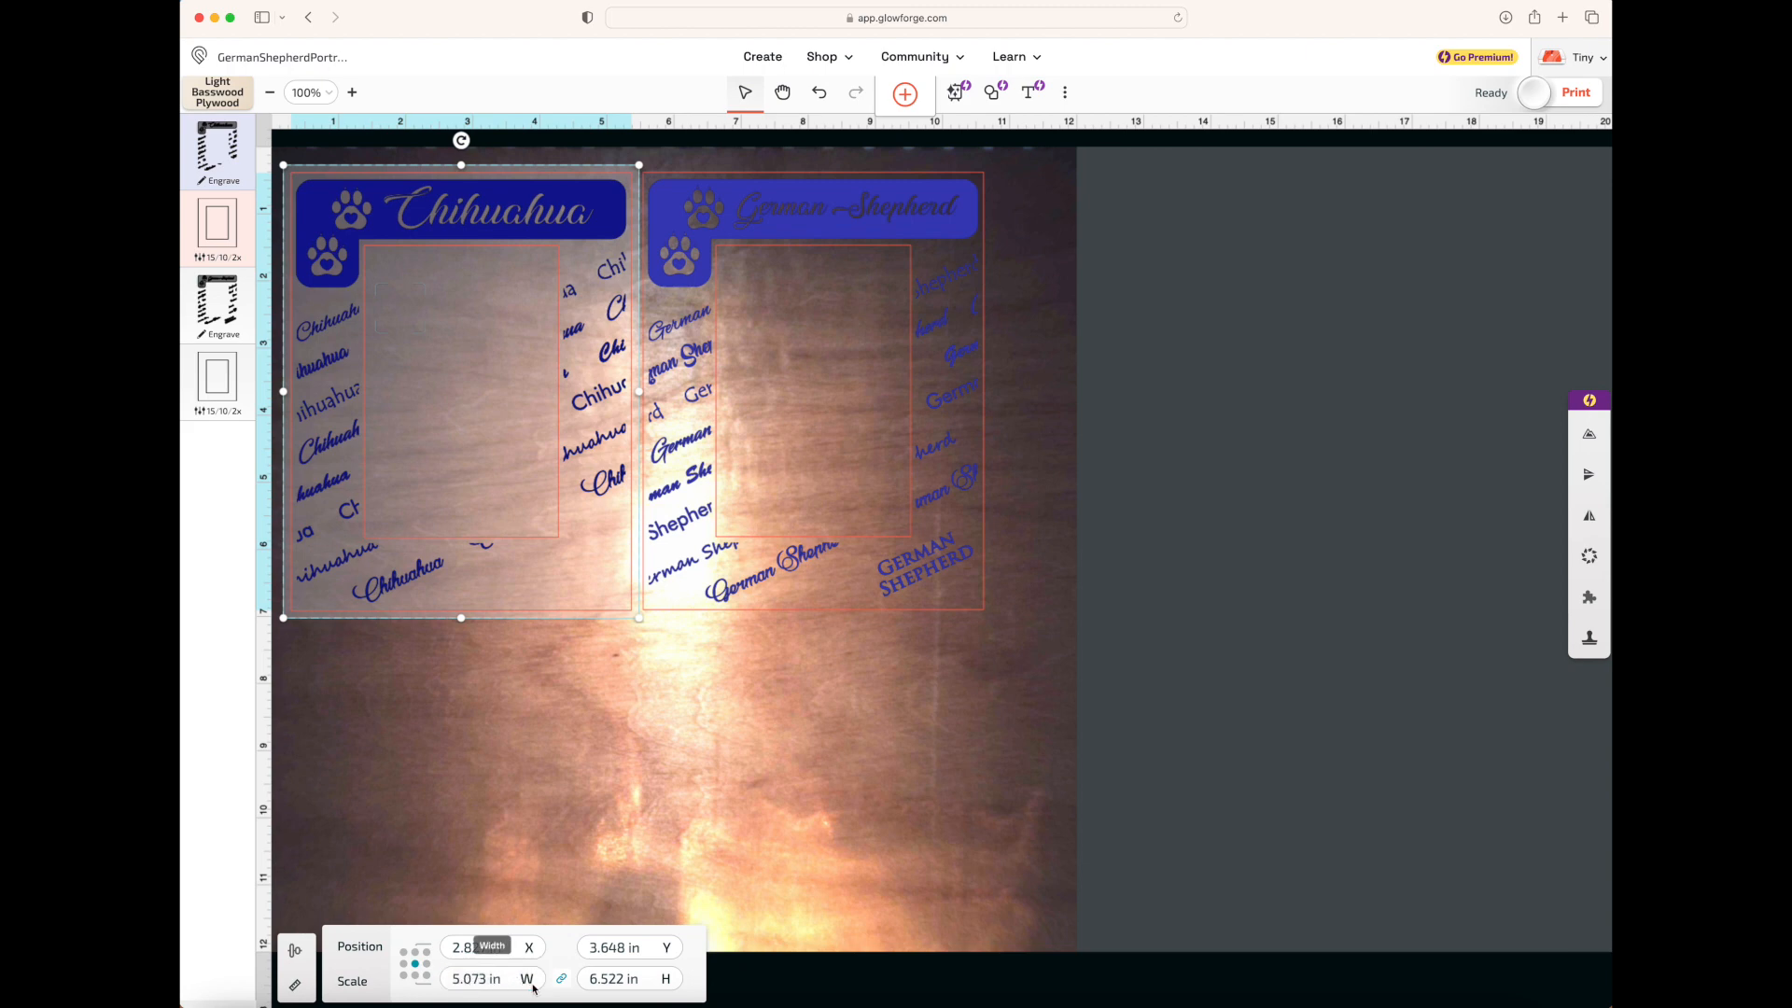
click(598, 980)
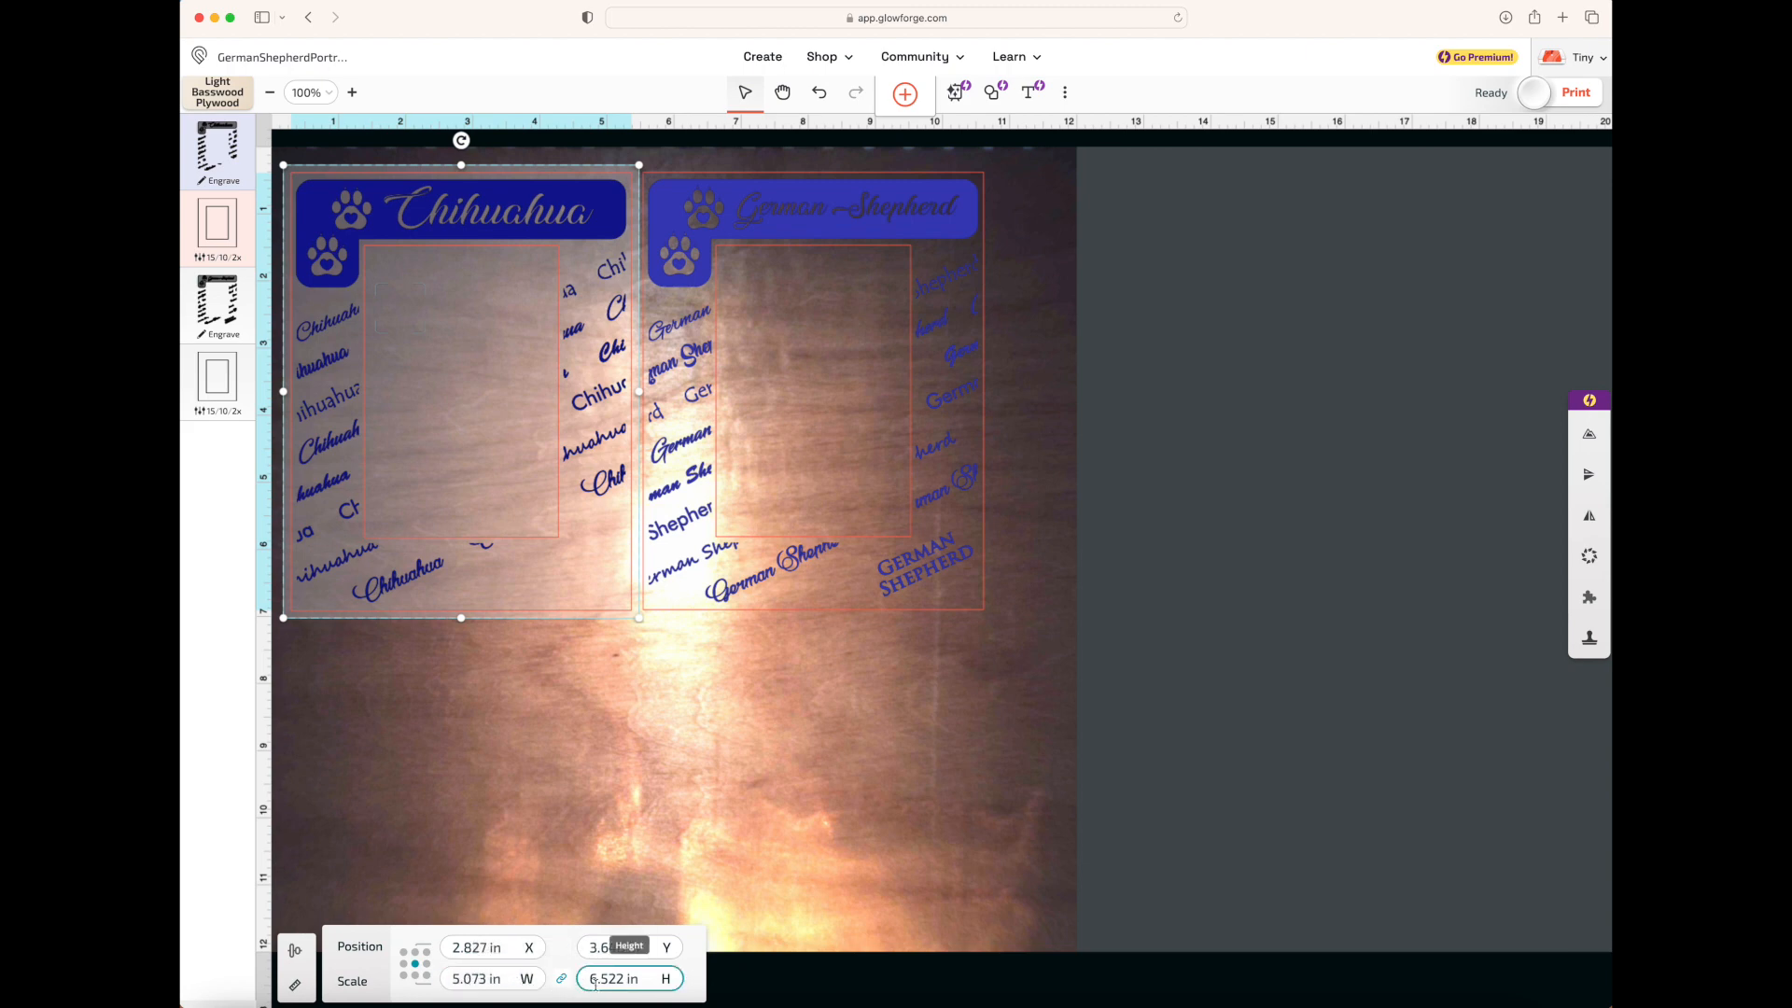
click(477, 977)
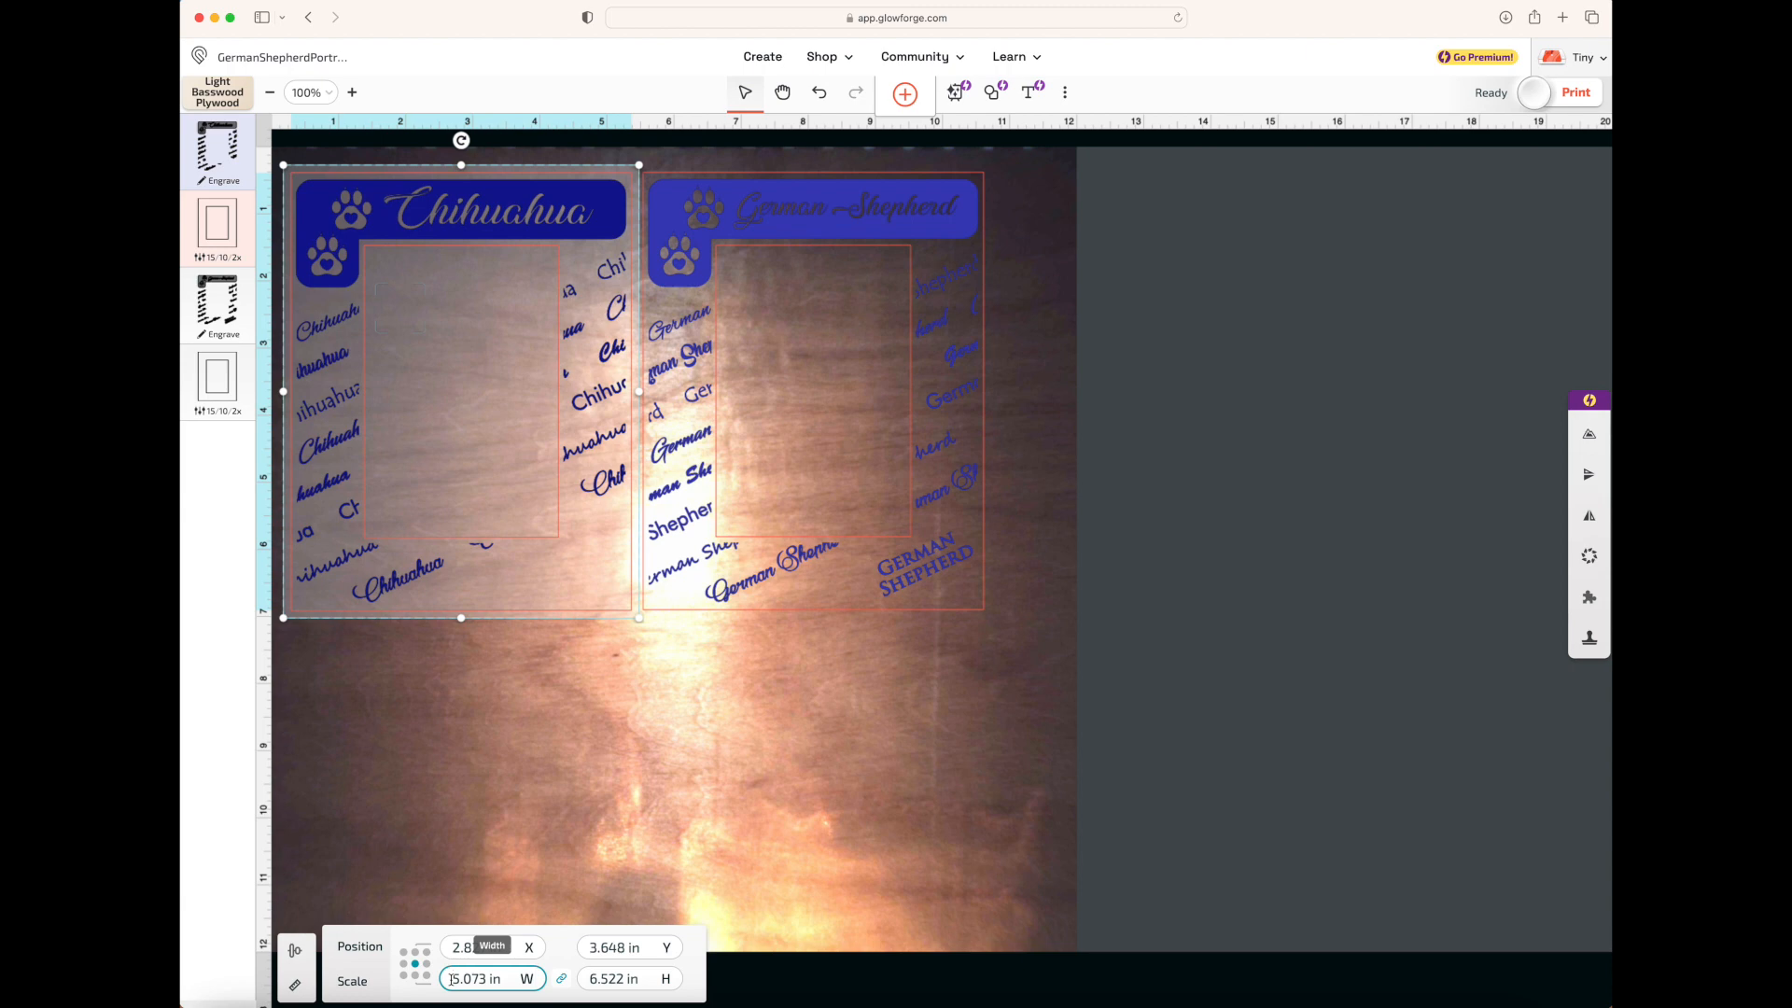
drag(452, 979, 509, 985)
text(4)
key(Return)
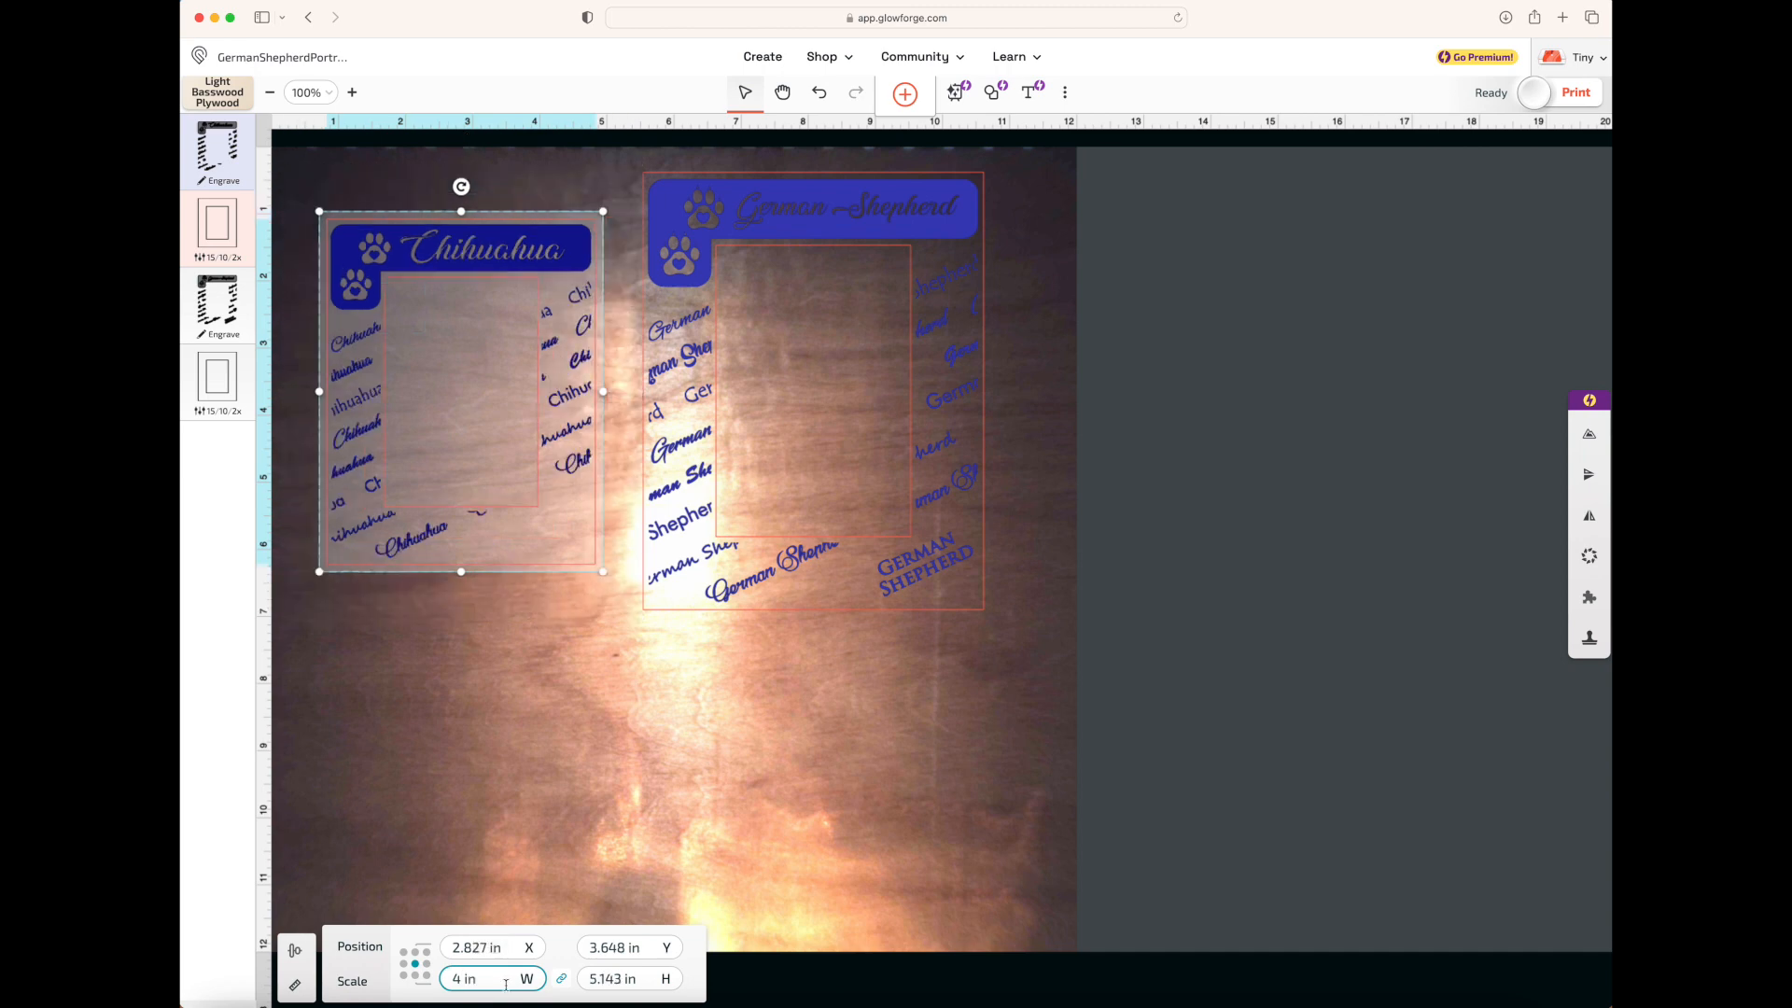
Try stretching the Chihuahua frame to 6 in wide with proportions unlocked and moving it lower, and undo the resizing and move
click(561, 978)
key(Return)
drag(585, 325, 604, 653)
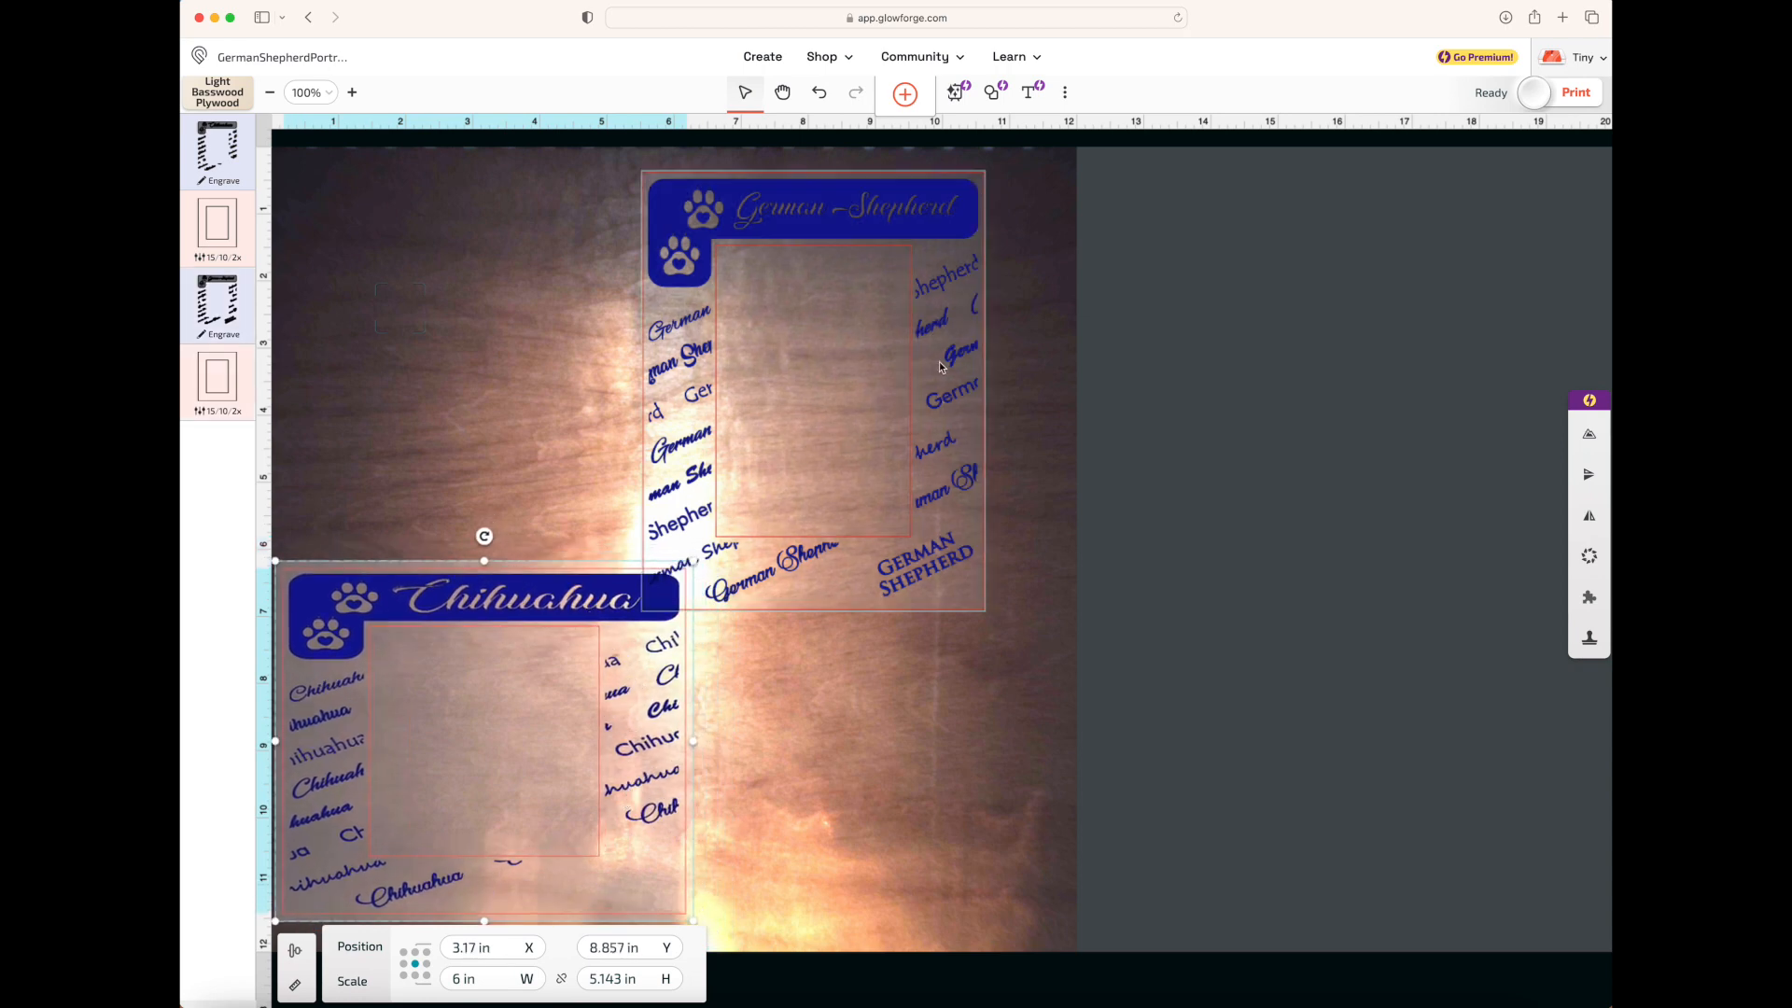
click(818, 92)
click(818, 92)
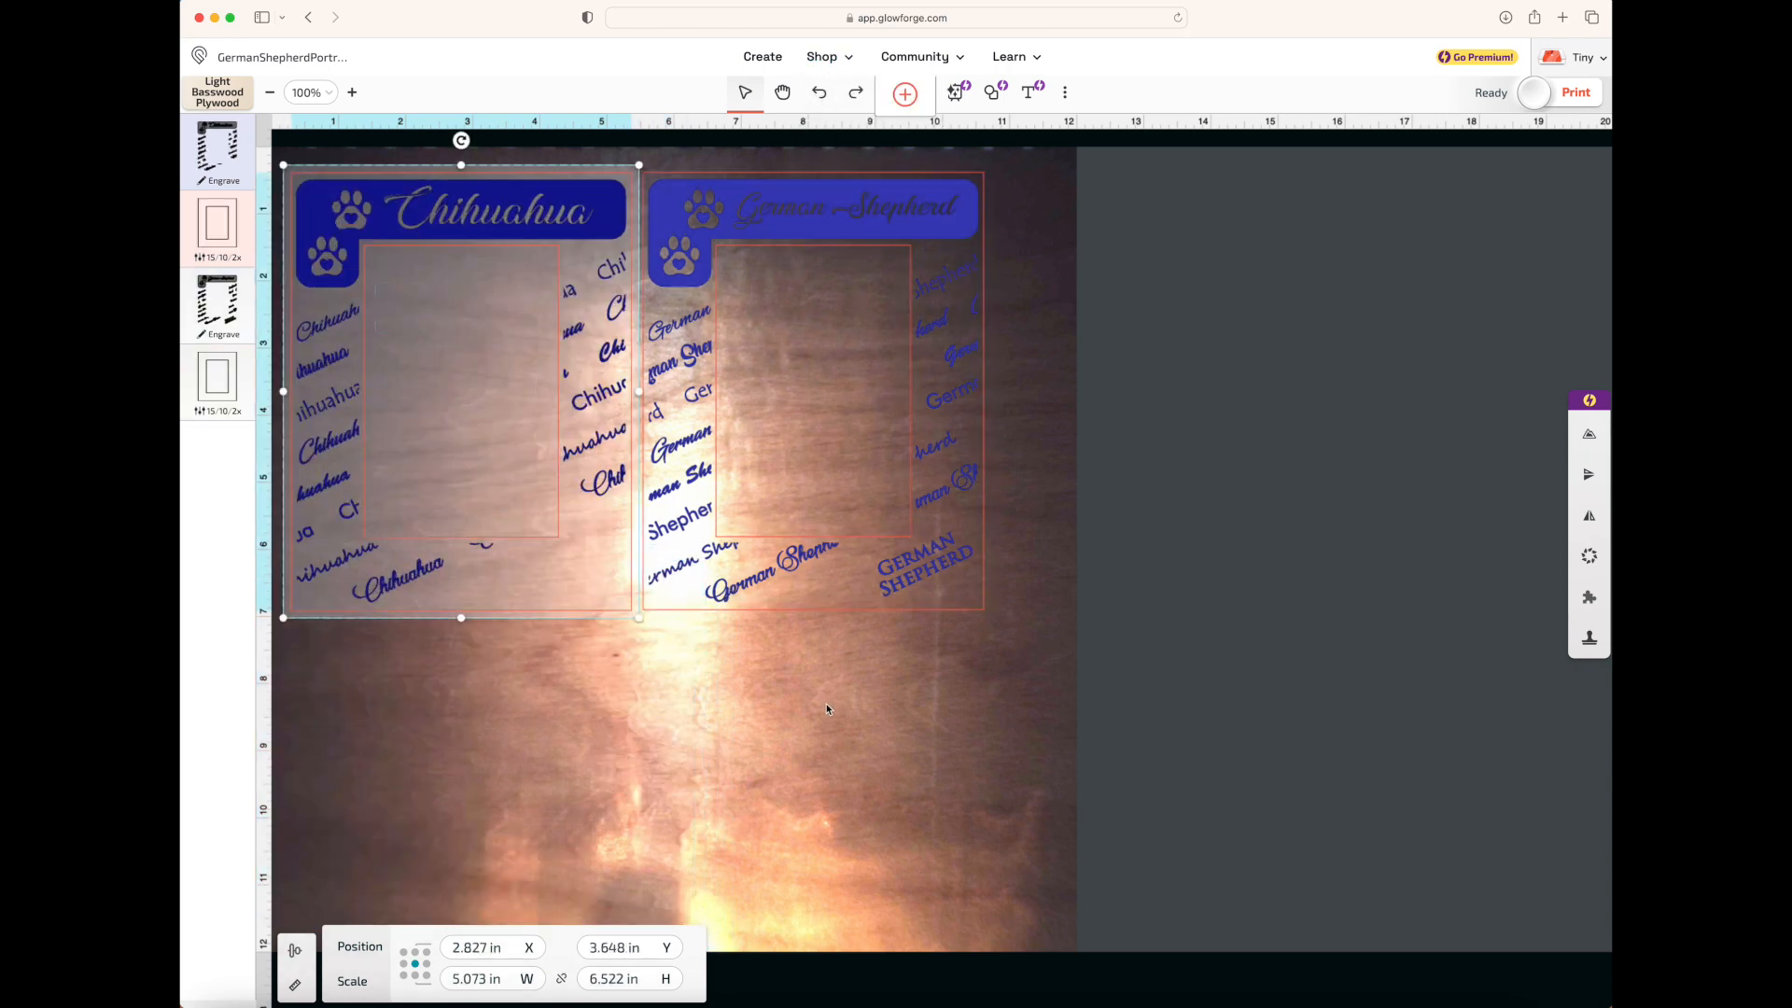
Offset the German Shepherd frame slightly lower, select both frames, and align their top edges
click(295, 952)
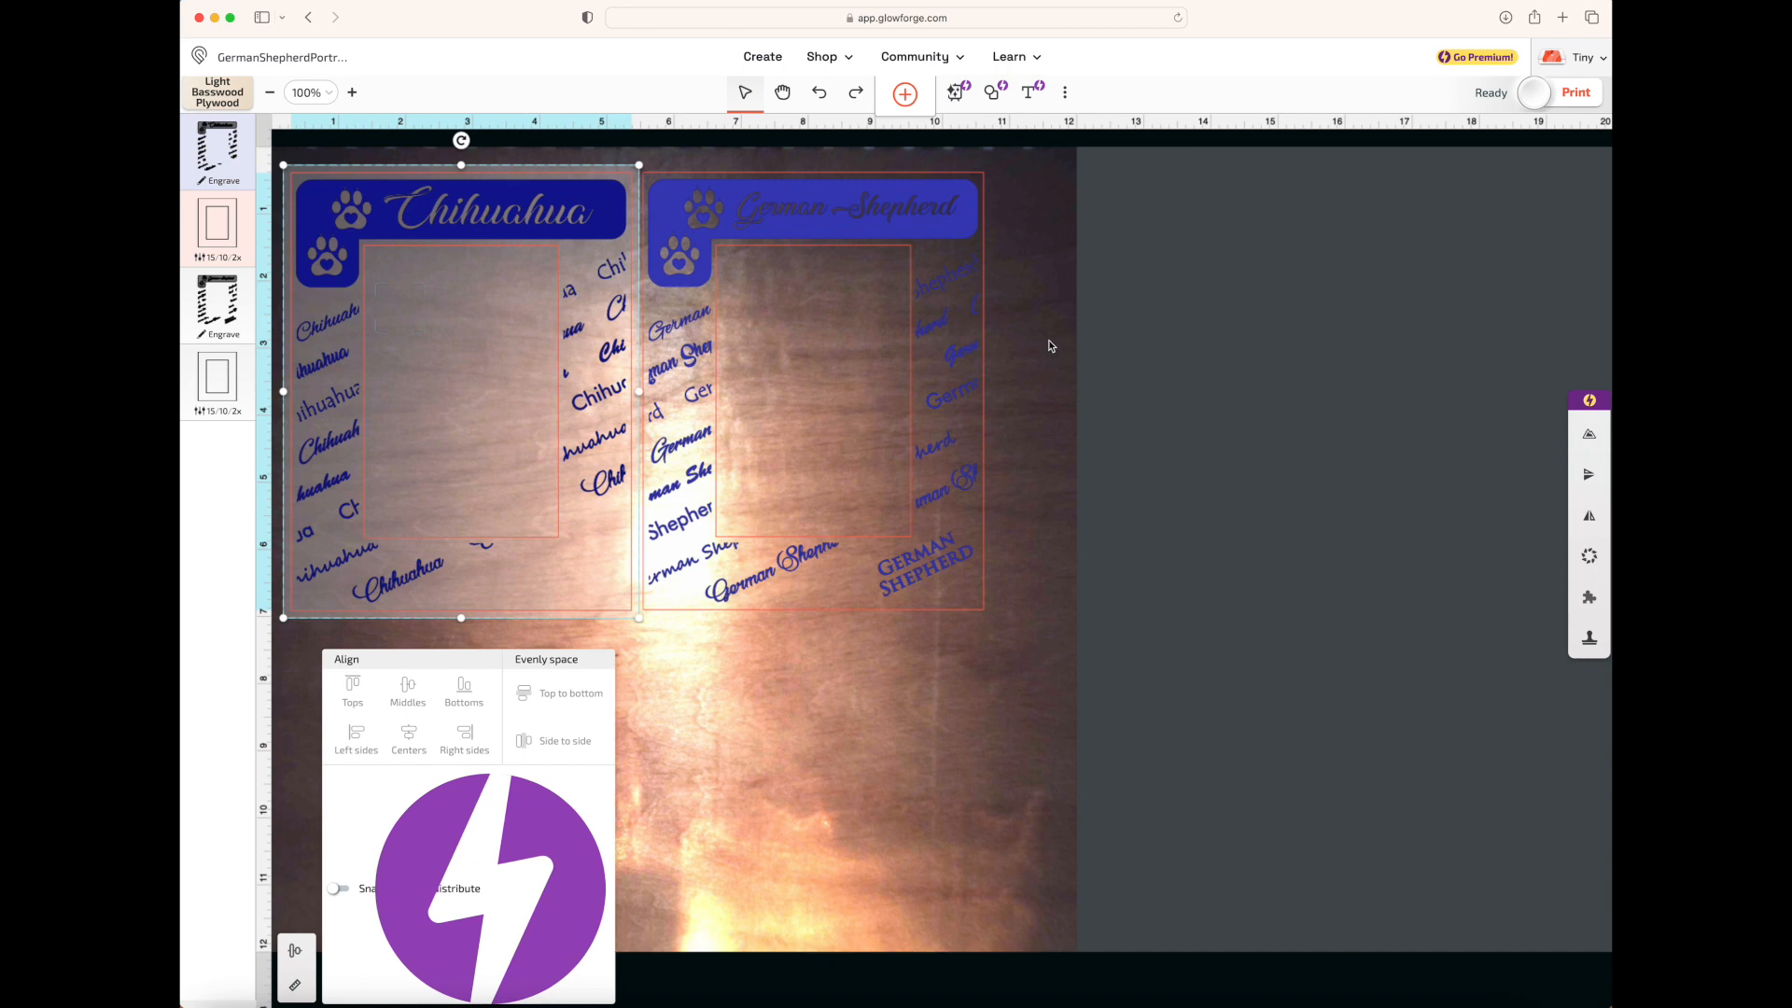
drag(939, 242, 957, 330)
drag(1167, 392, 373, 581)
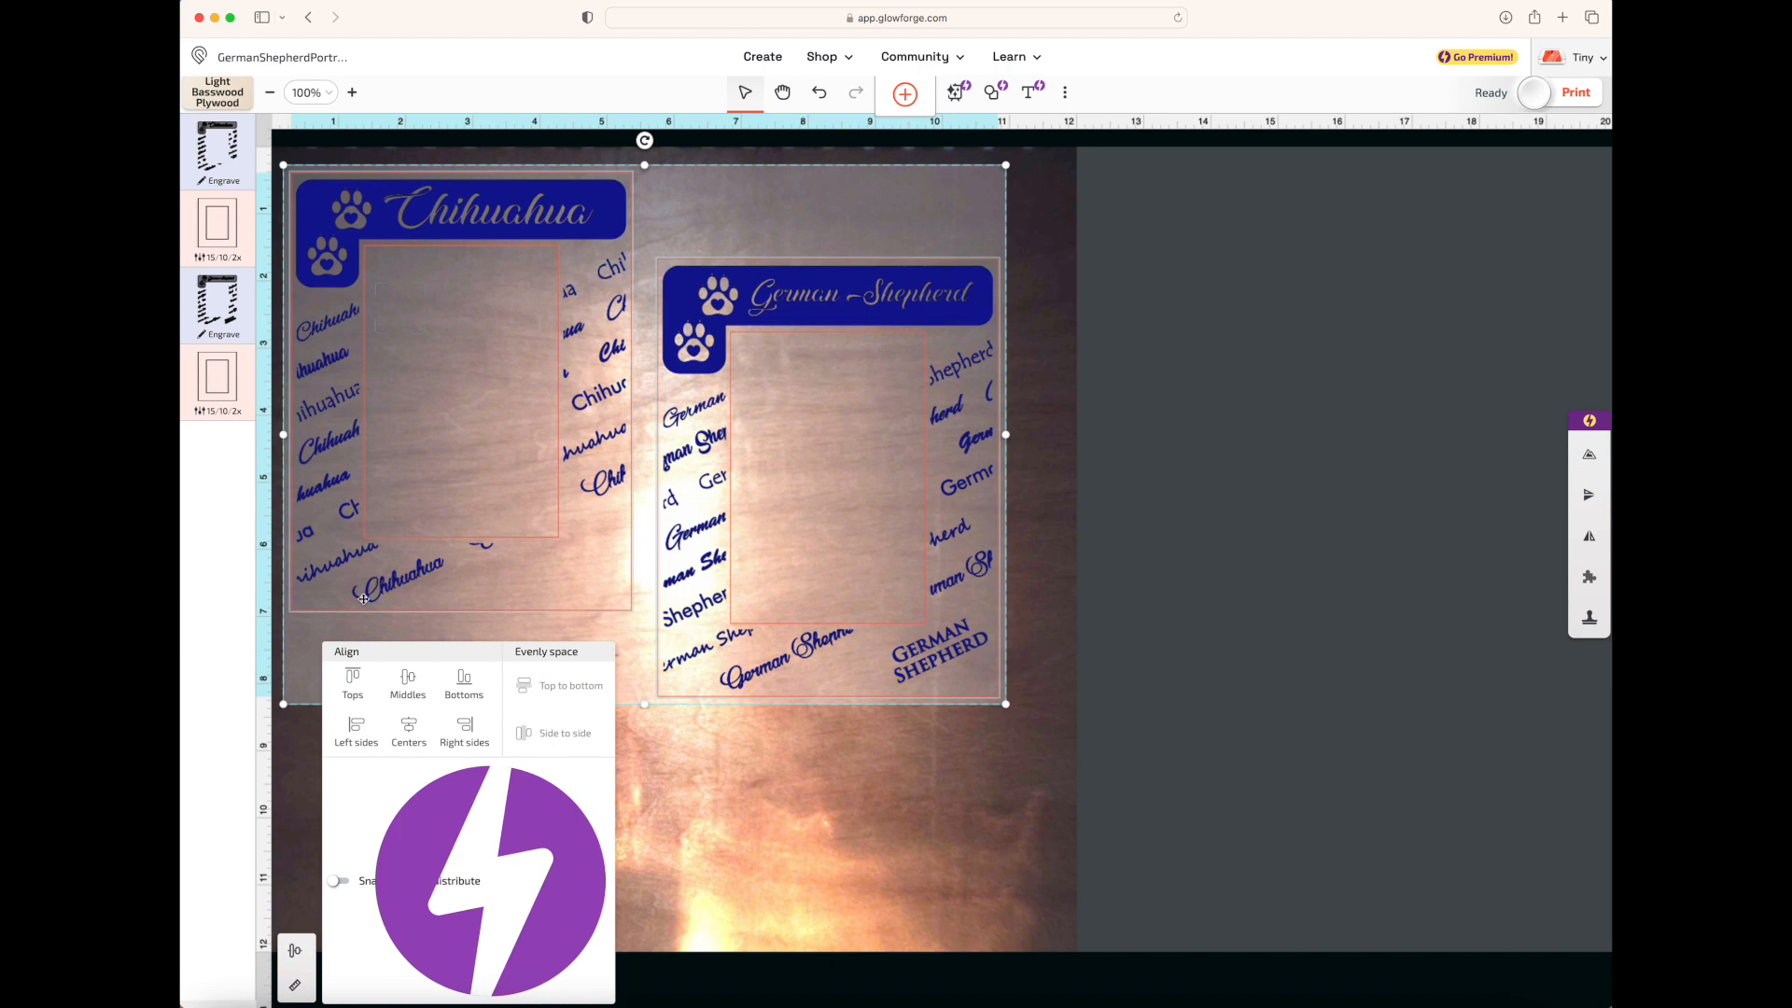
click(354, 681)
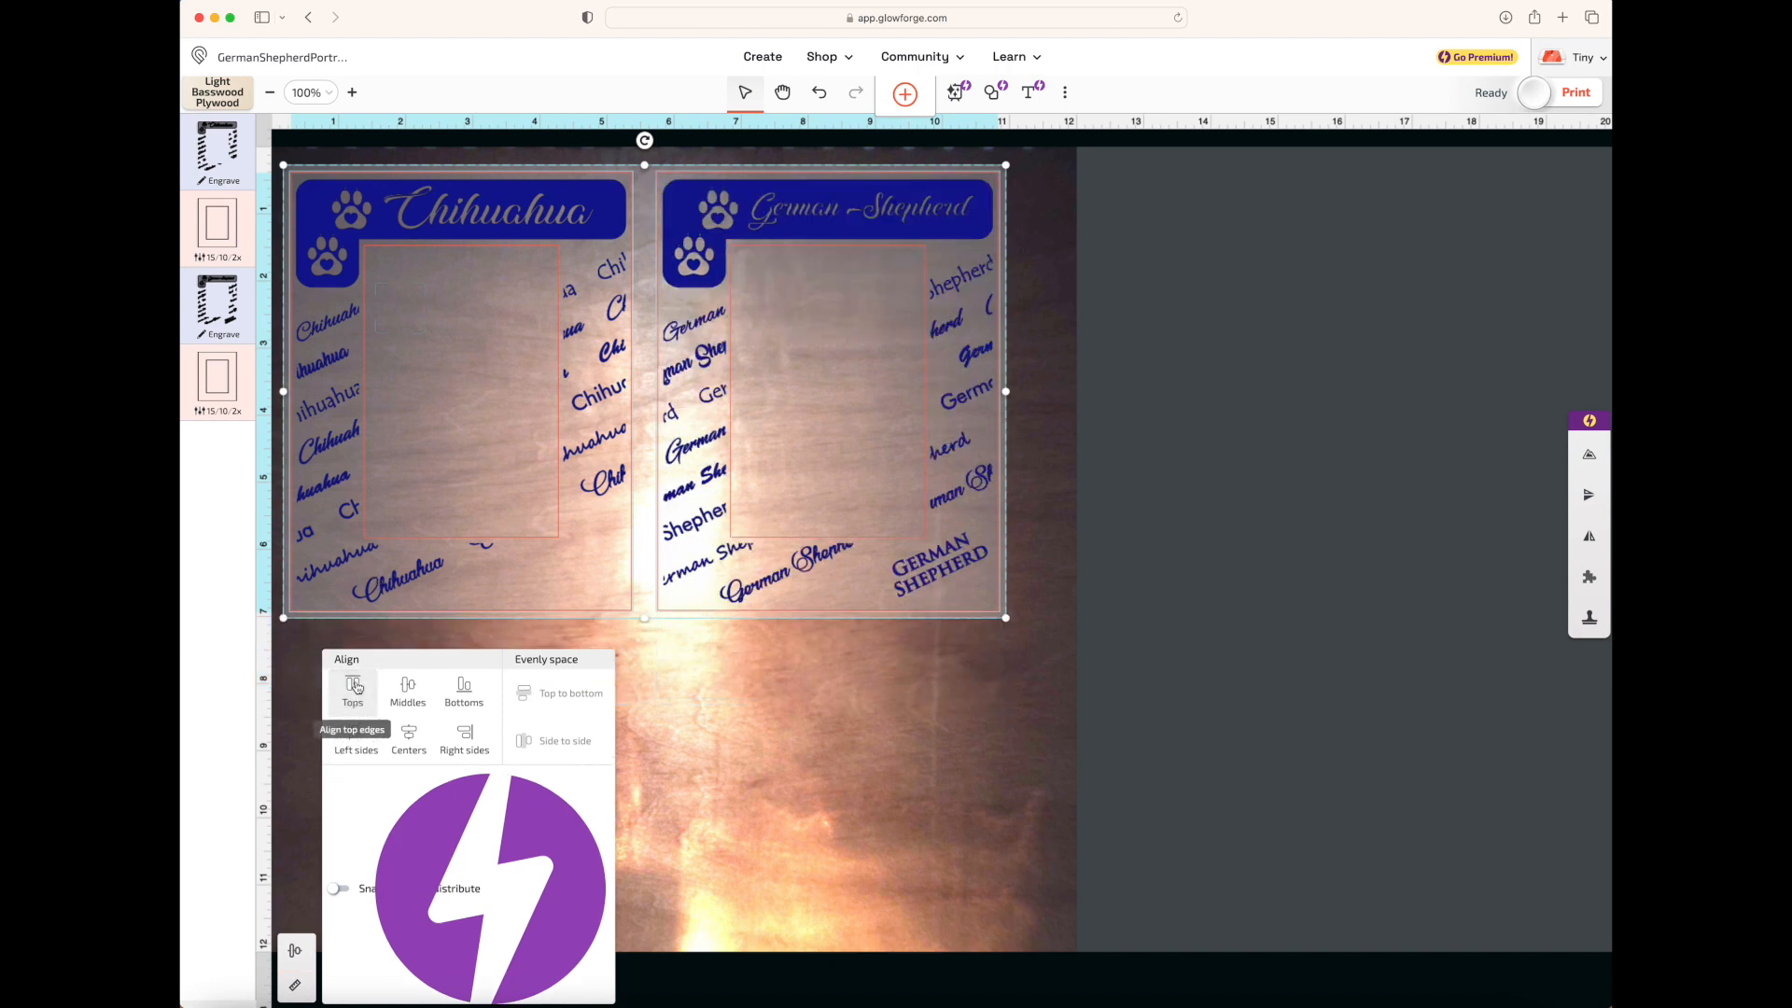
Try aligning the two frames by their middles, undo the alignment, and clear the selection
click(405, 691)
click(822, 98)
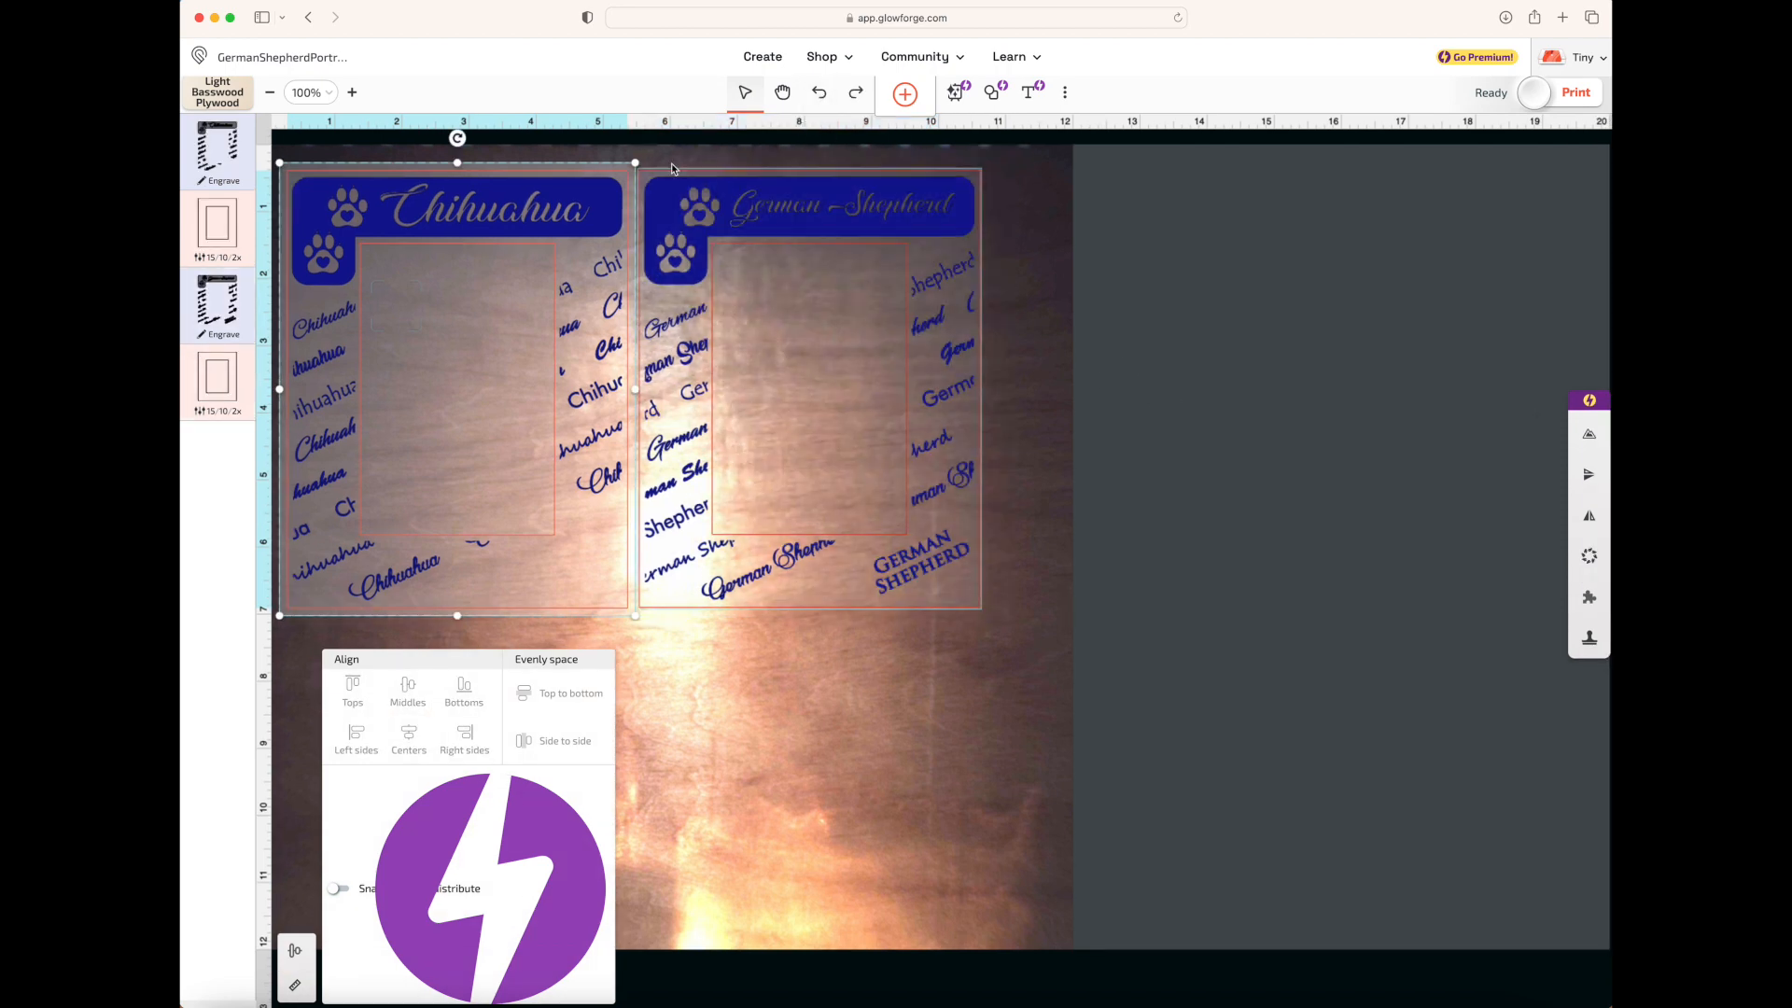
click(1292, 460)
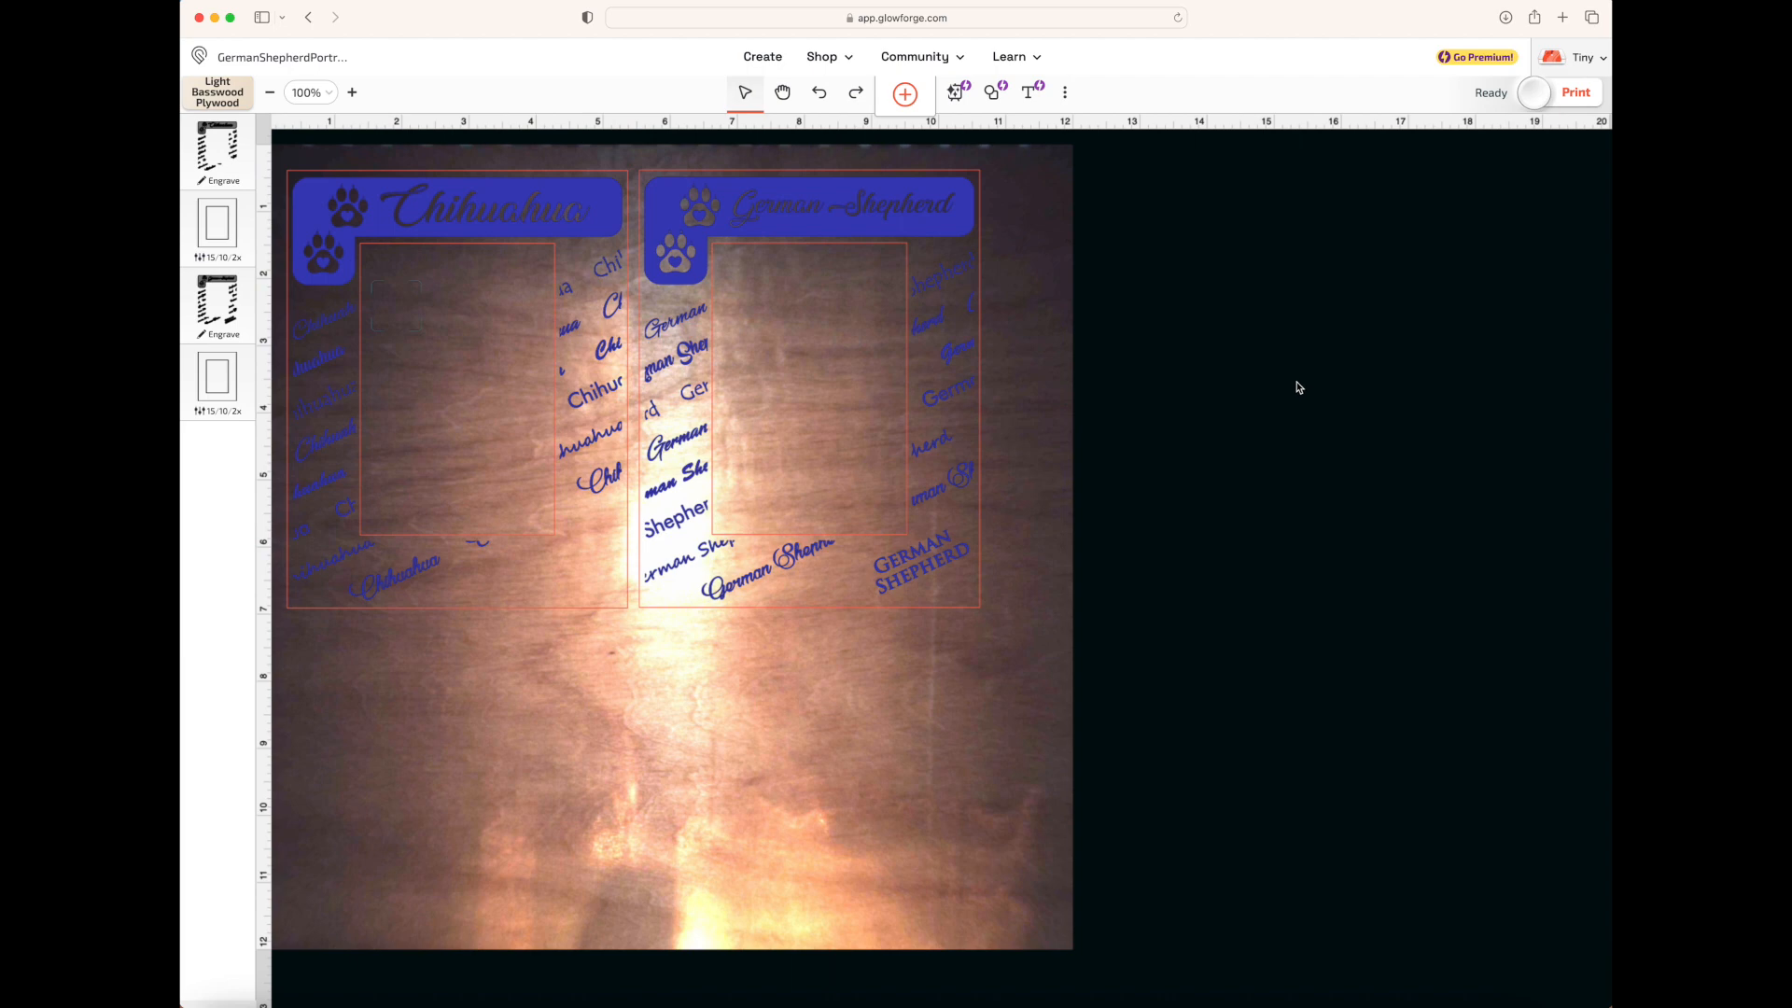
Copy both frames, paste them as new steps, and place the copies directly below the originals
drag(1113, 364, 282, 539)
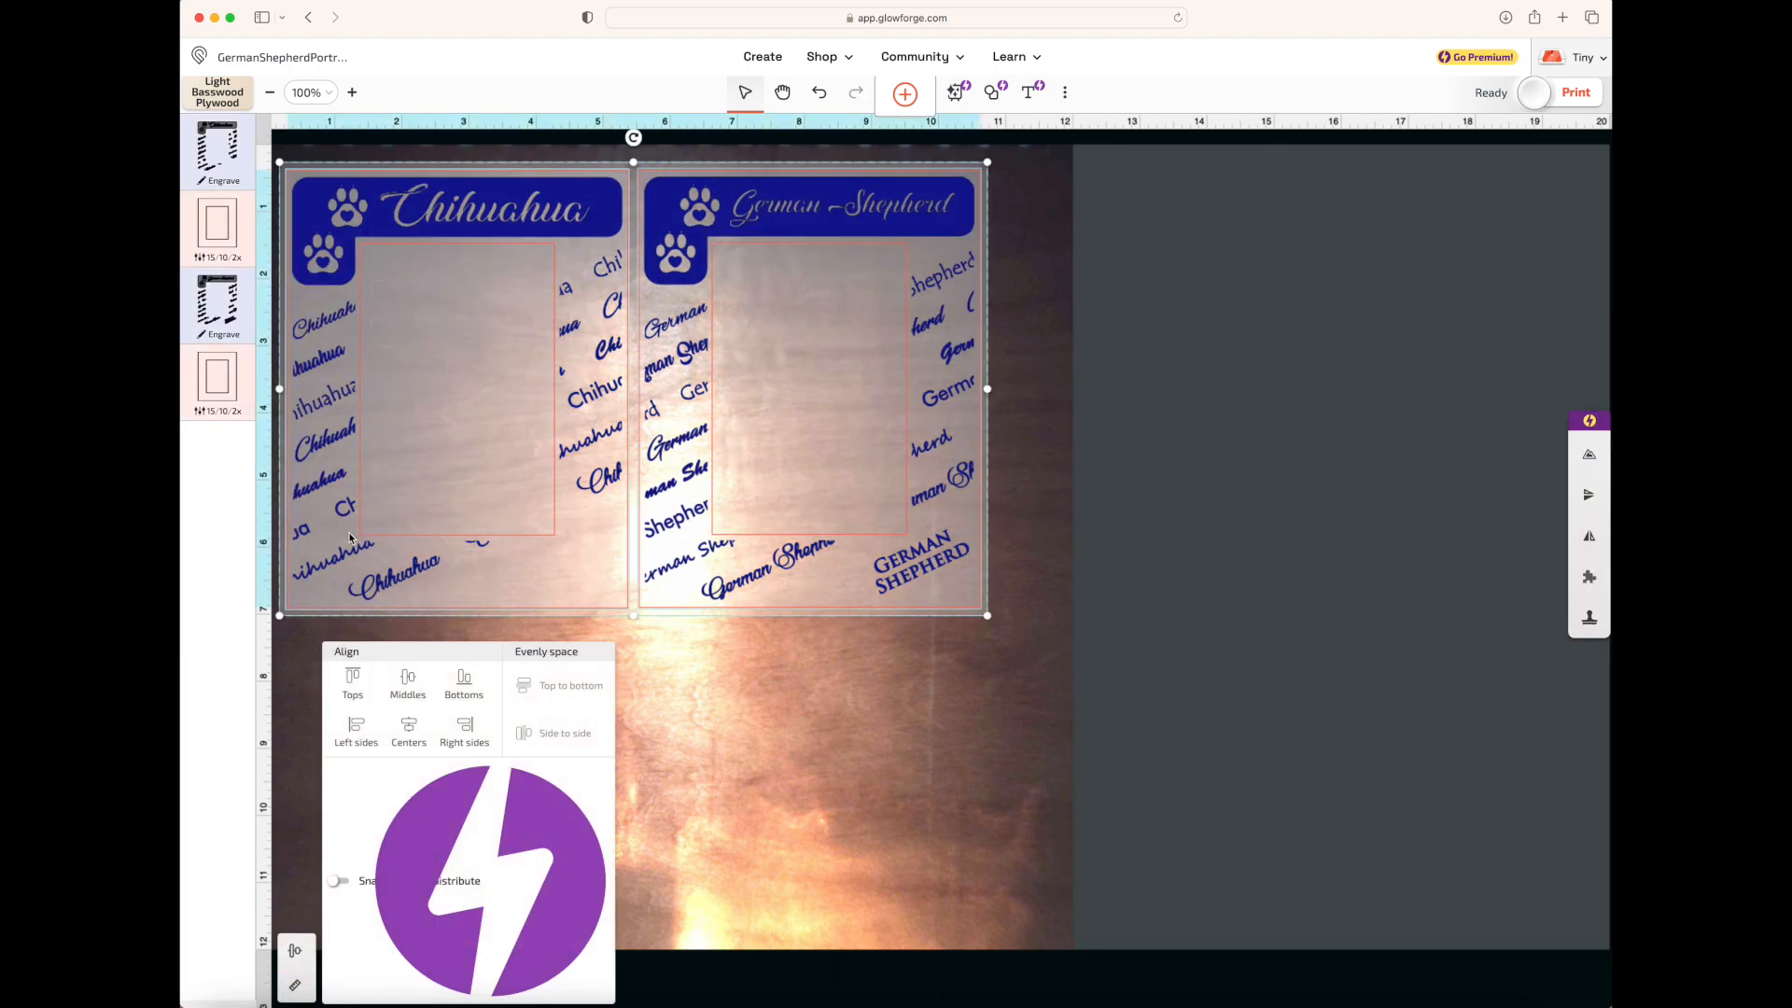
right_click(681, 365)
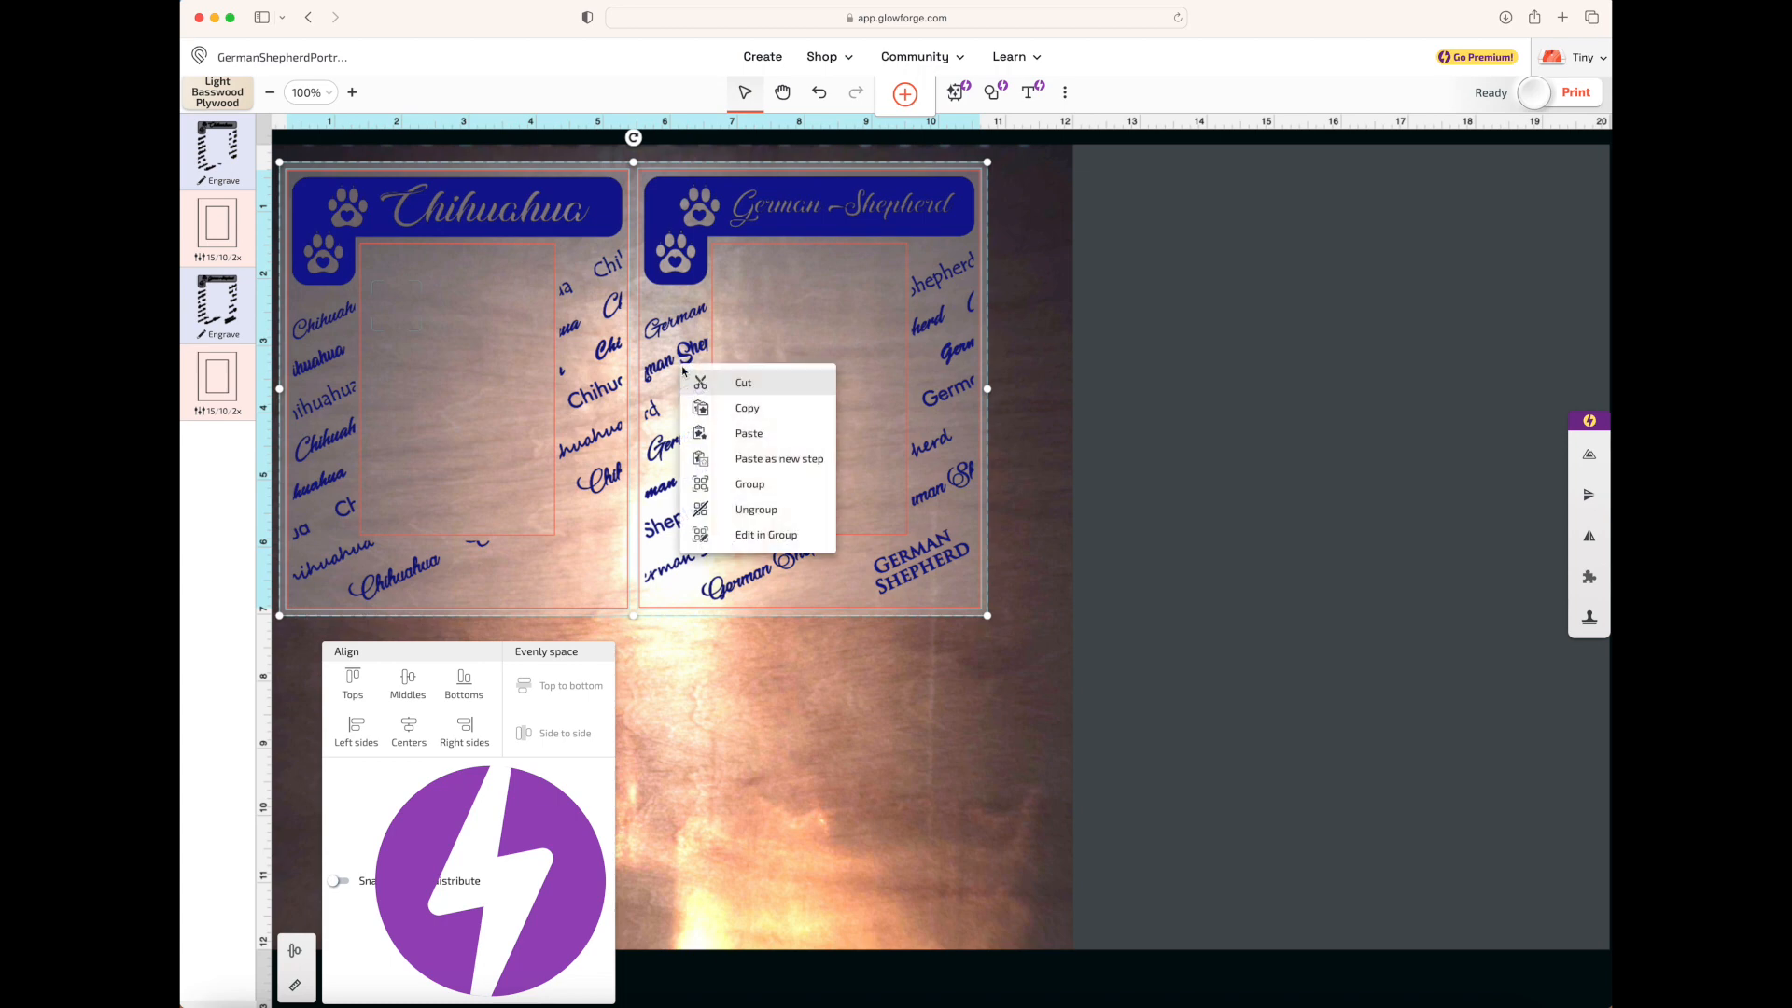
click(753, 413)
right_click(669, 400)
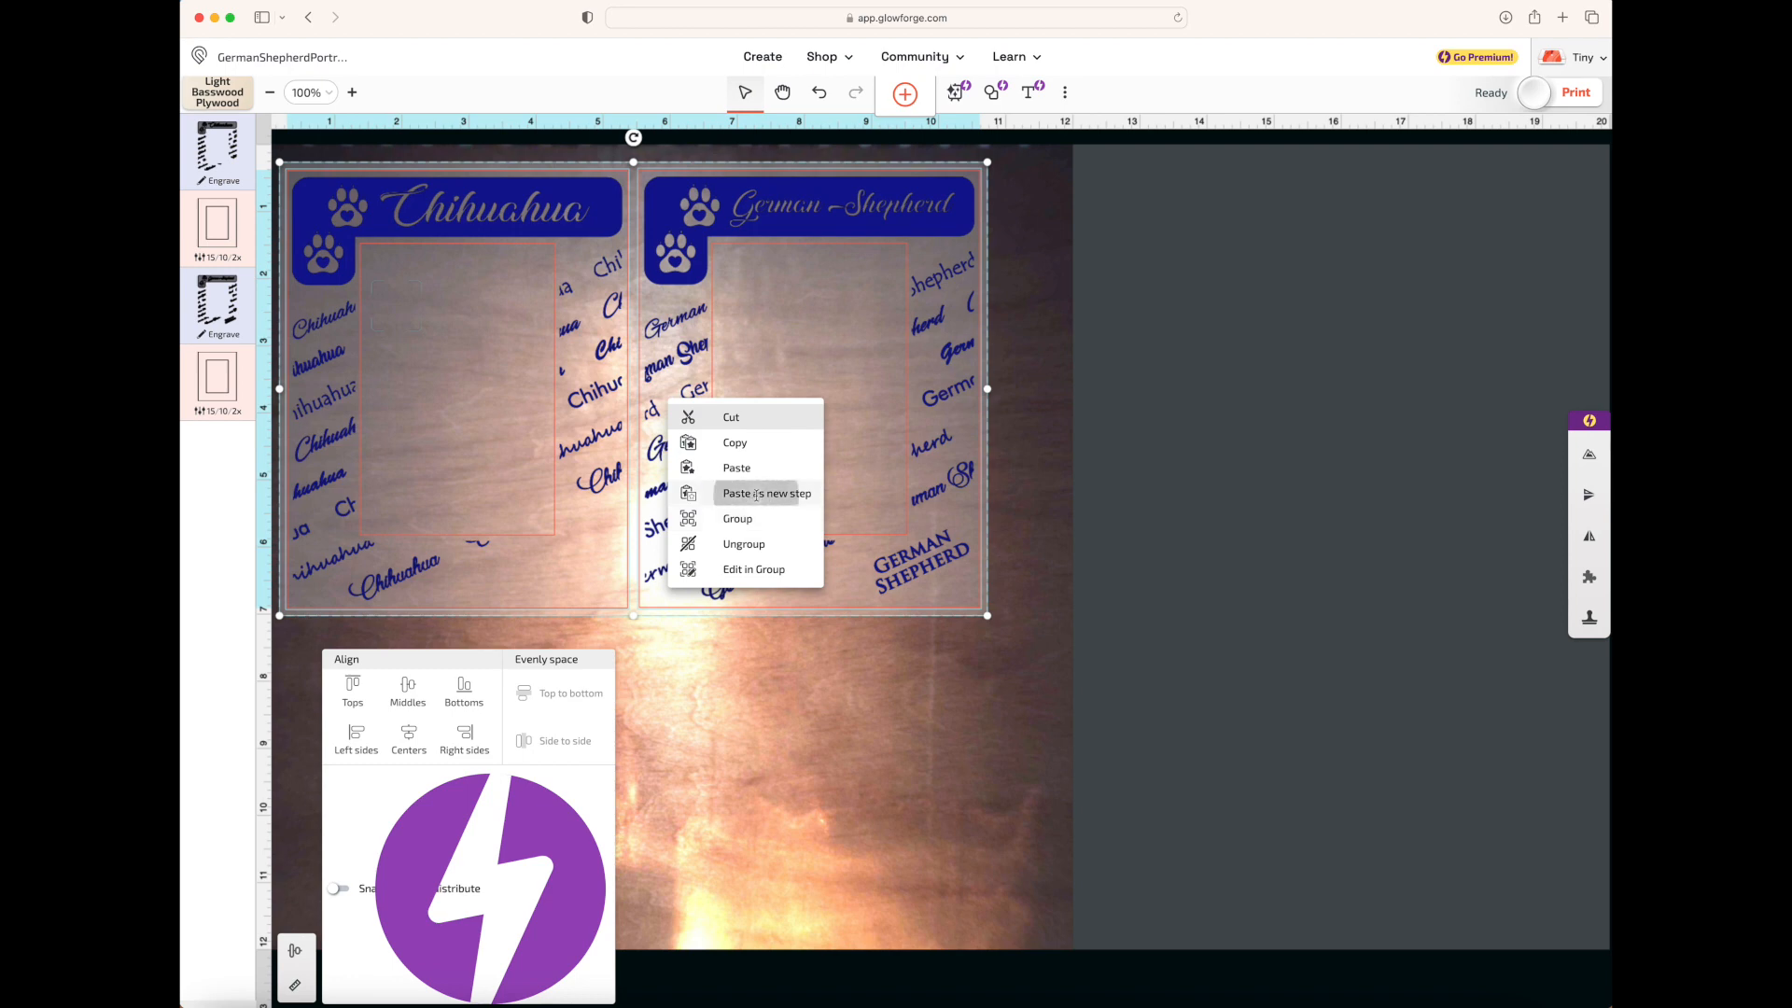
click(758, 493)
drag(678, 207, 664, 644)
Select all four frames and scale them down together proportionally, making each Chihuahua frame about 4.26 in wide
click(1078, 497)
key(super+a)
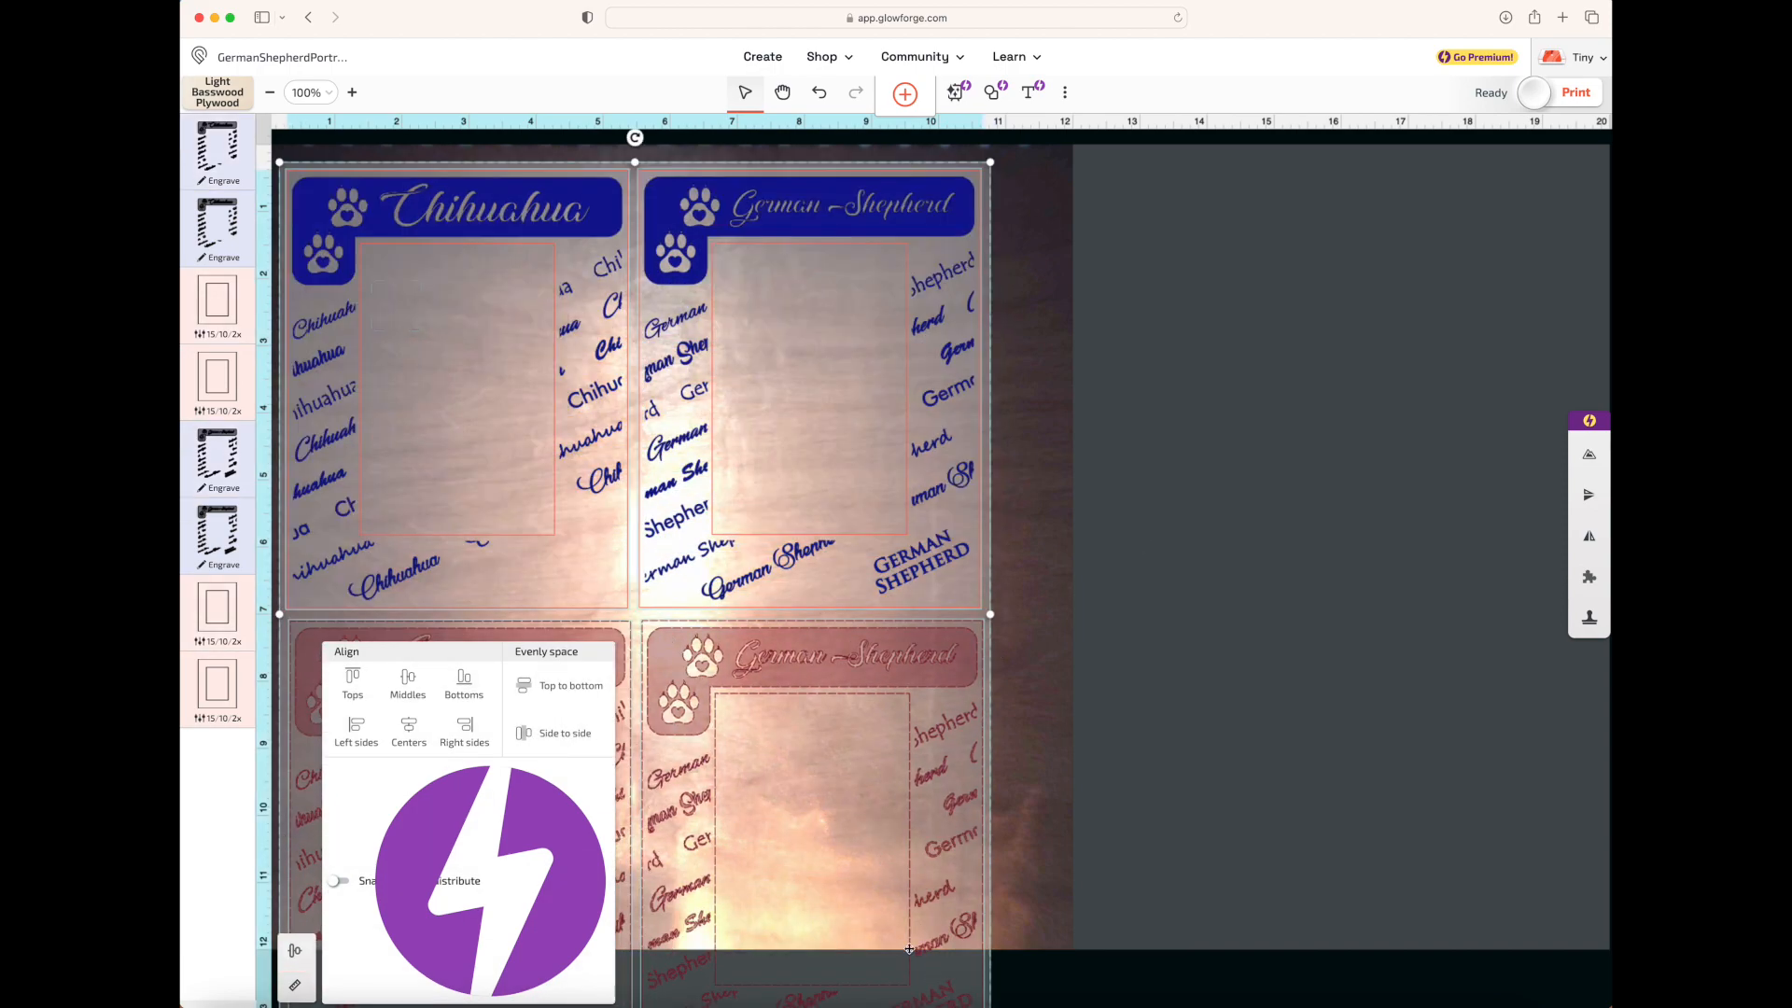
scroll(906, 945, down, 4)
drag(975, 847, 906, 698)
click(1063, 679)
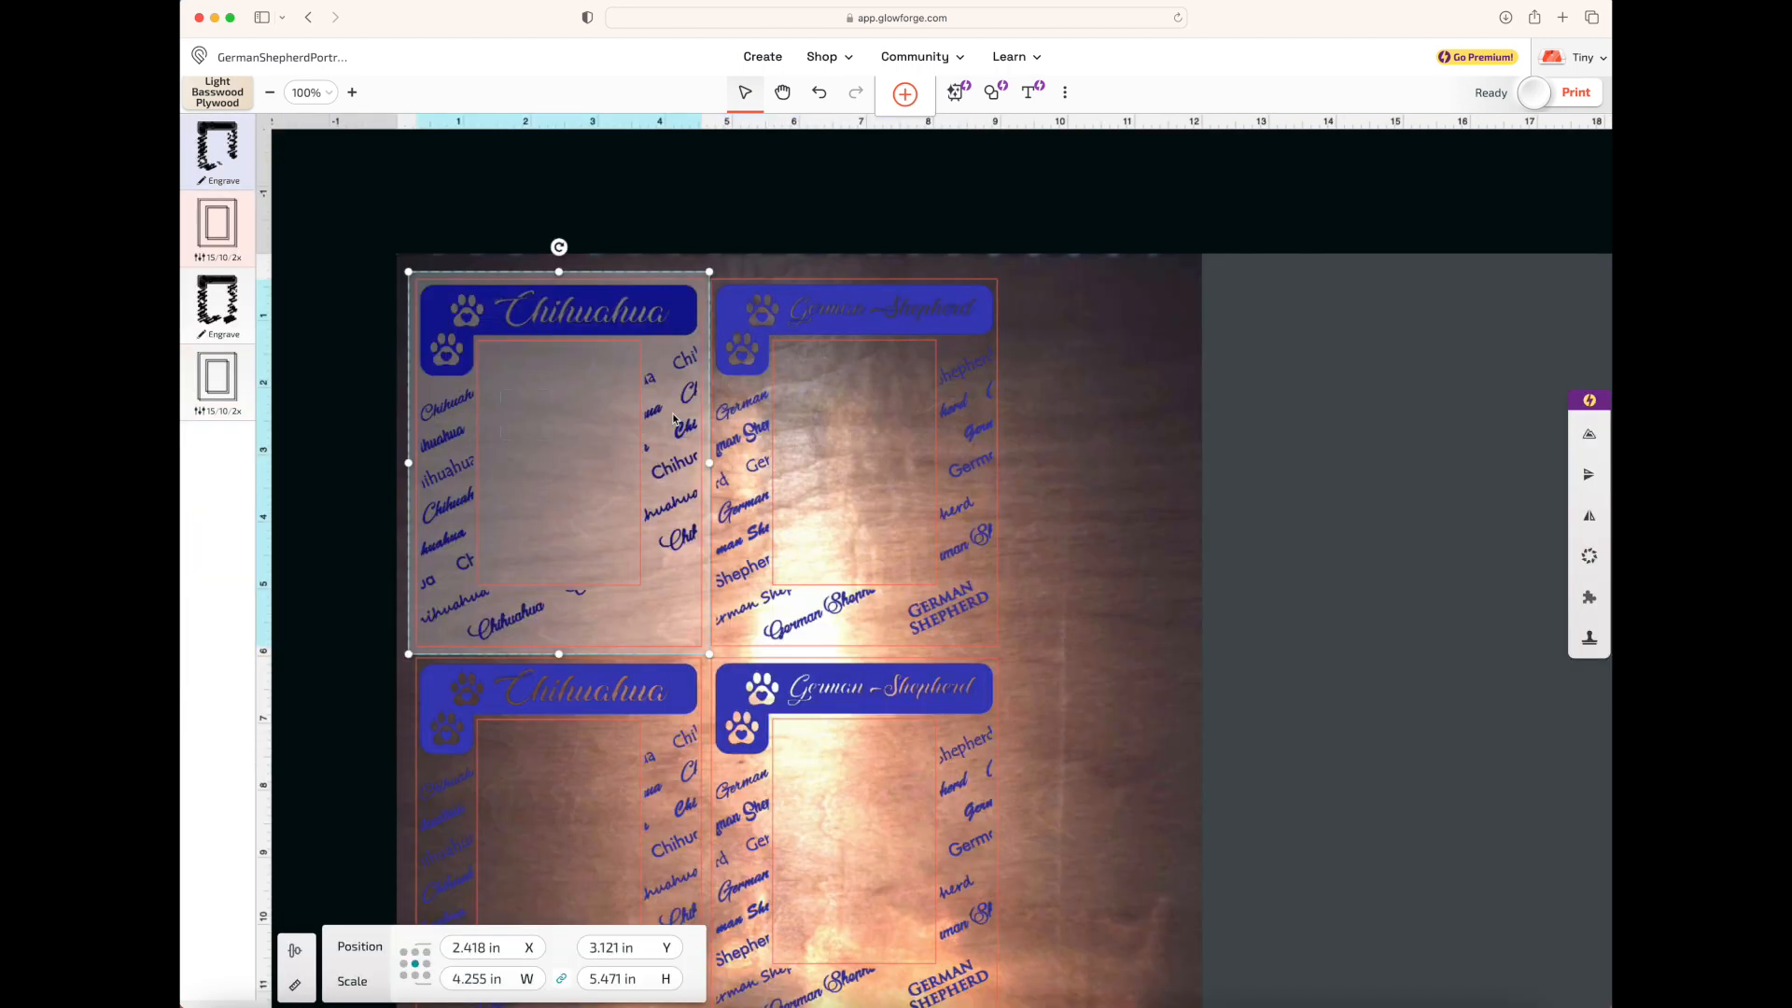
Ungroup the upper Chihuahua frame into separate parts, nudge them slightly upward, and clear the selection
right_click(637, 421)
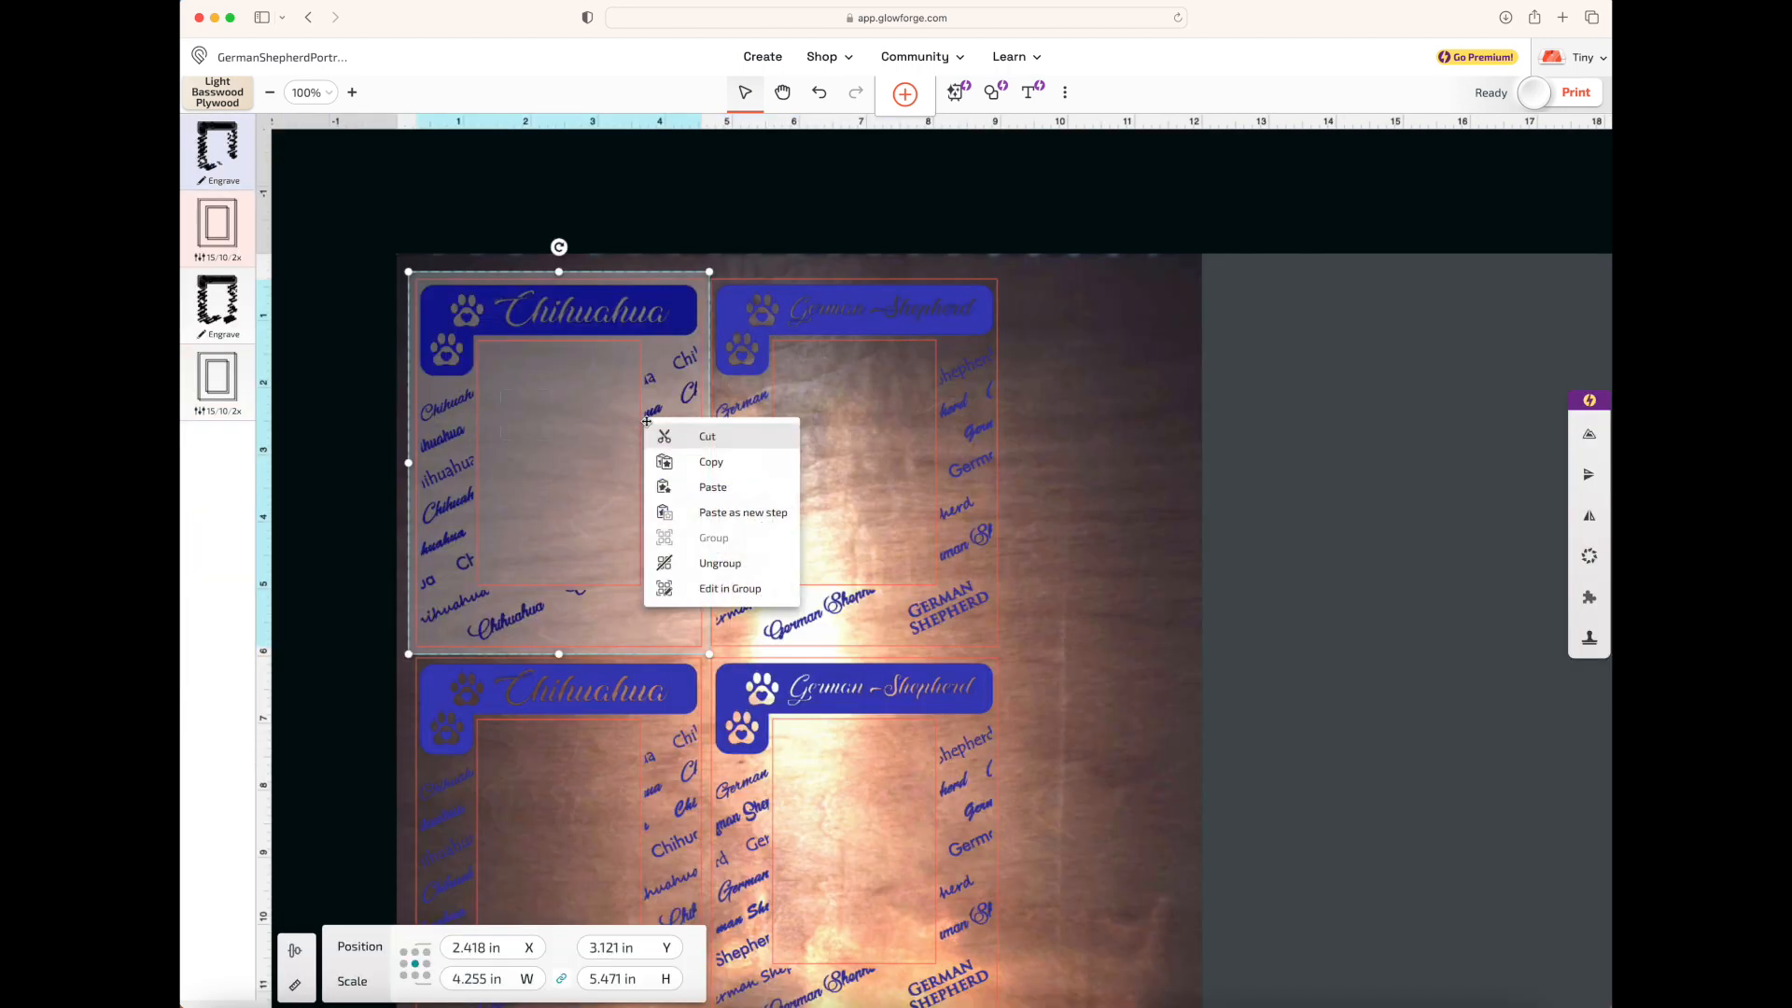
click(708, 566)
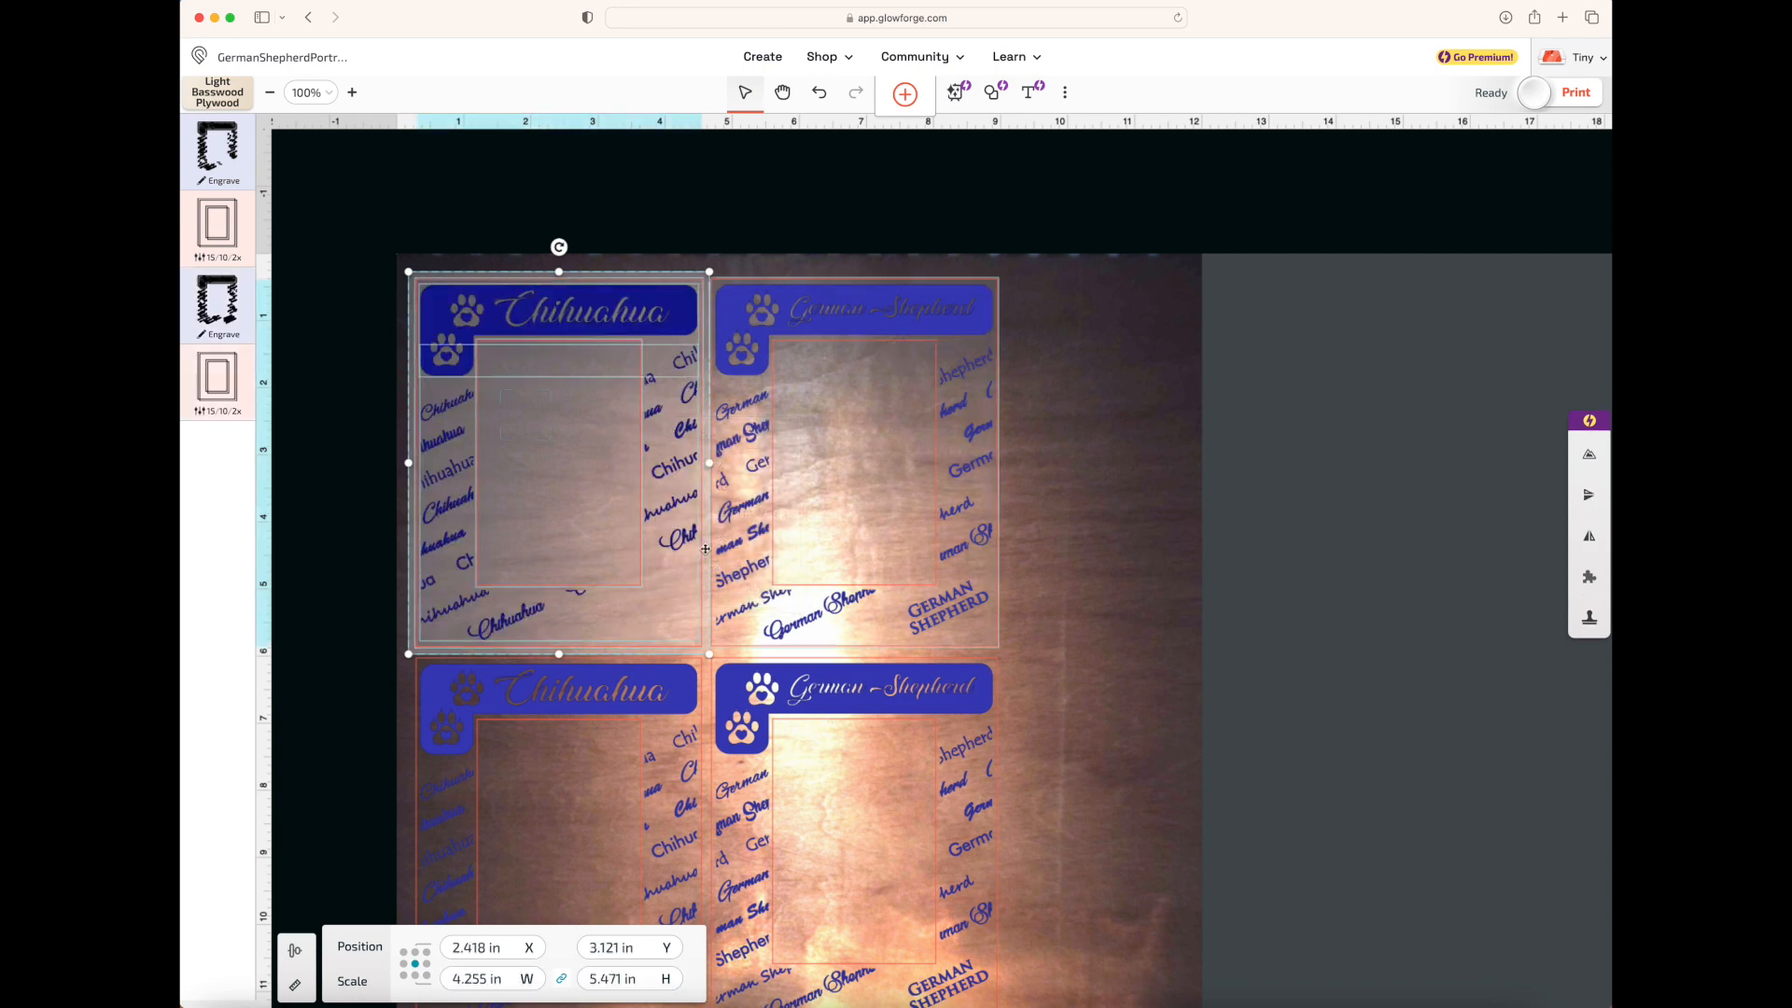
mouse_move(463, 364)
mouse_down()
mouse_move(469, 381)
mouse_move(466, 357)
mouse_up()
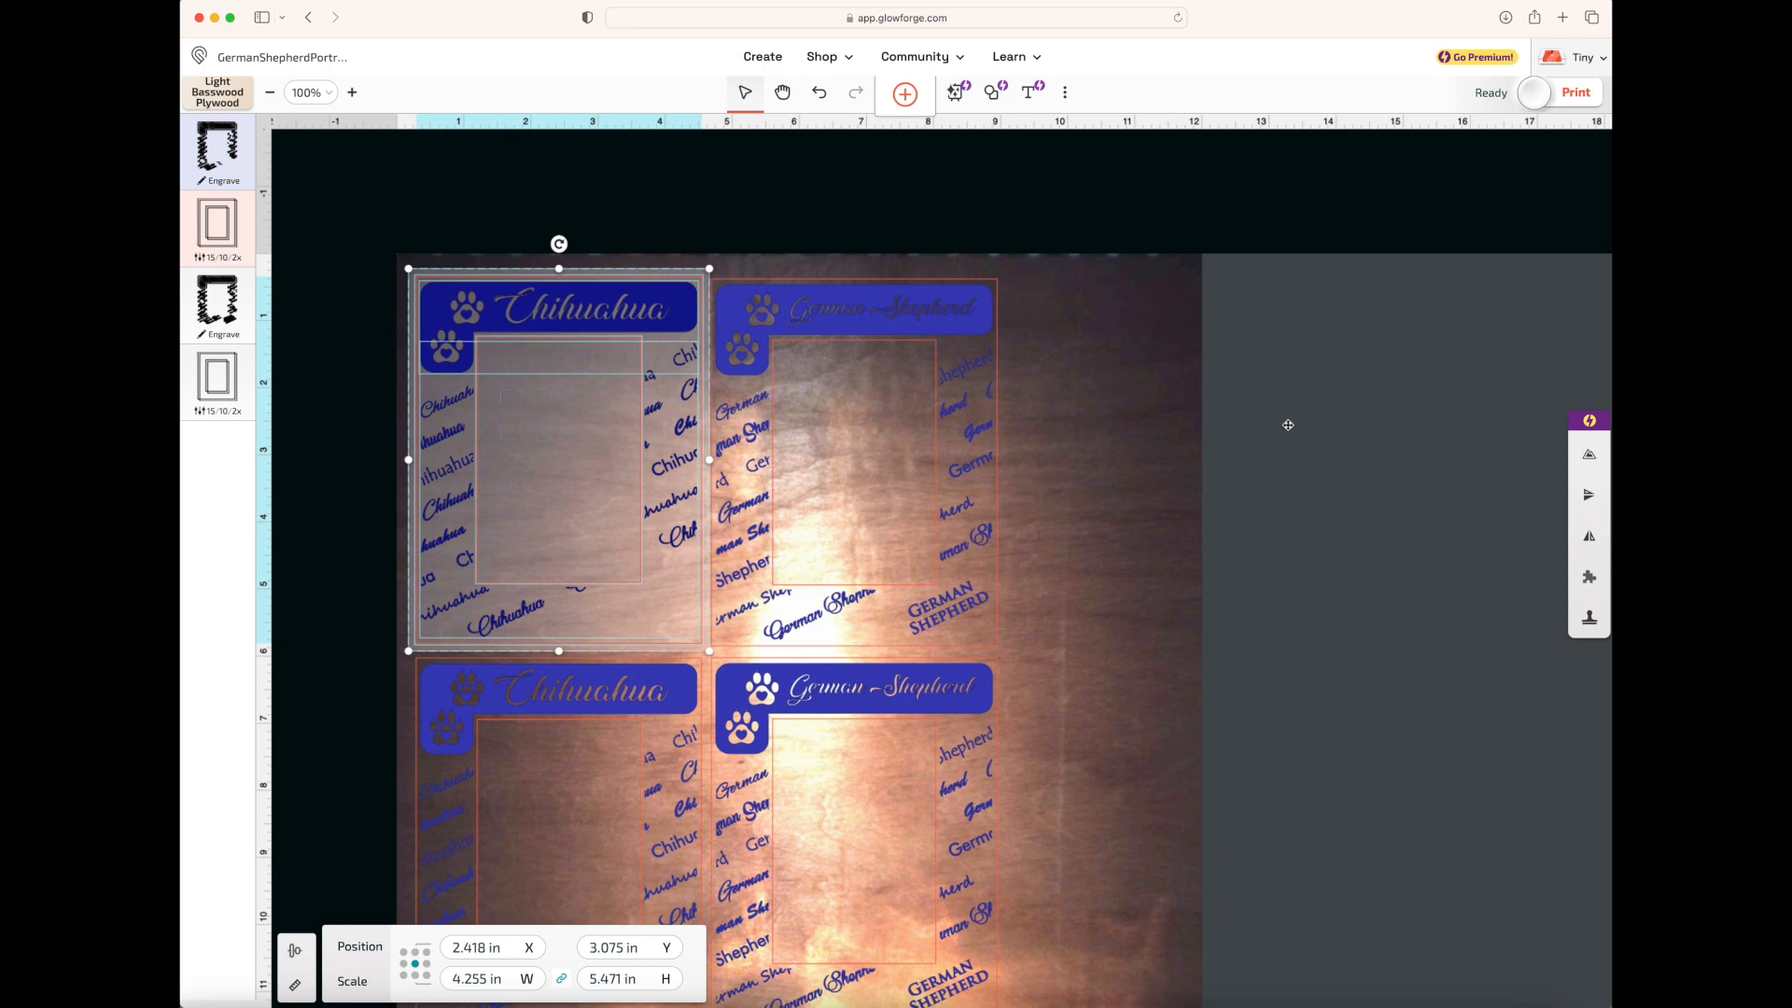
click(1331, 447)
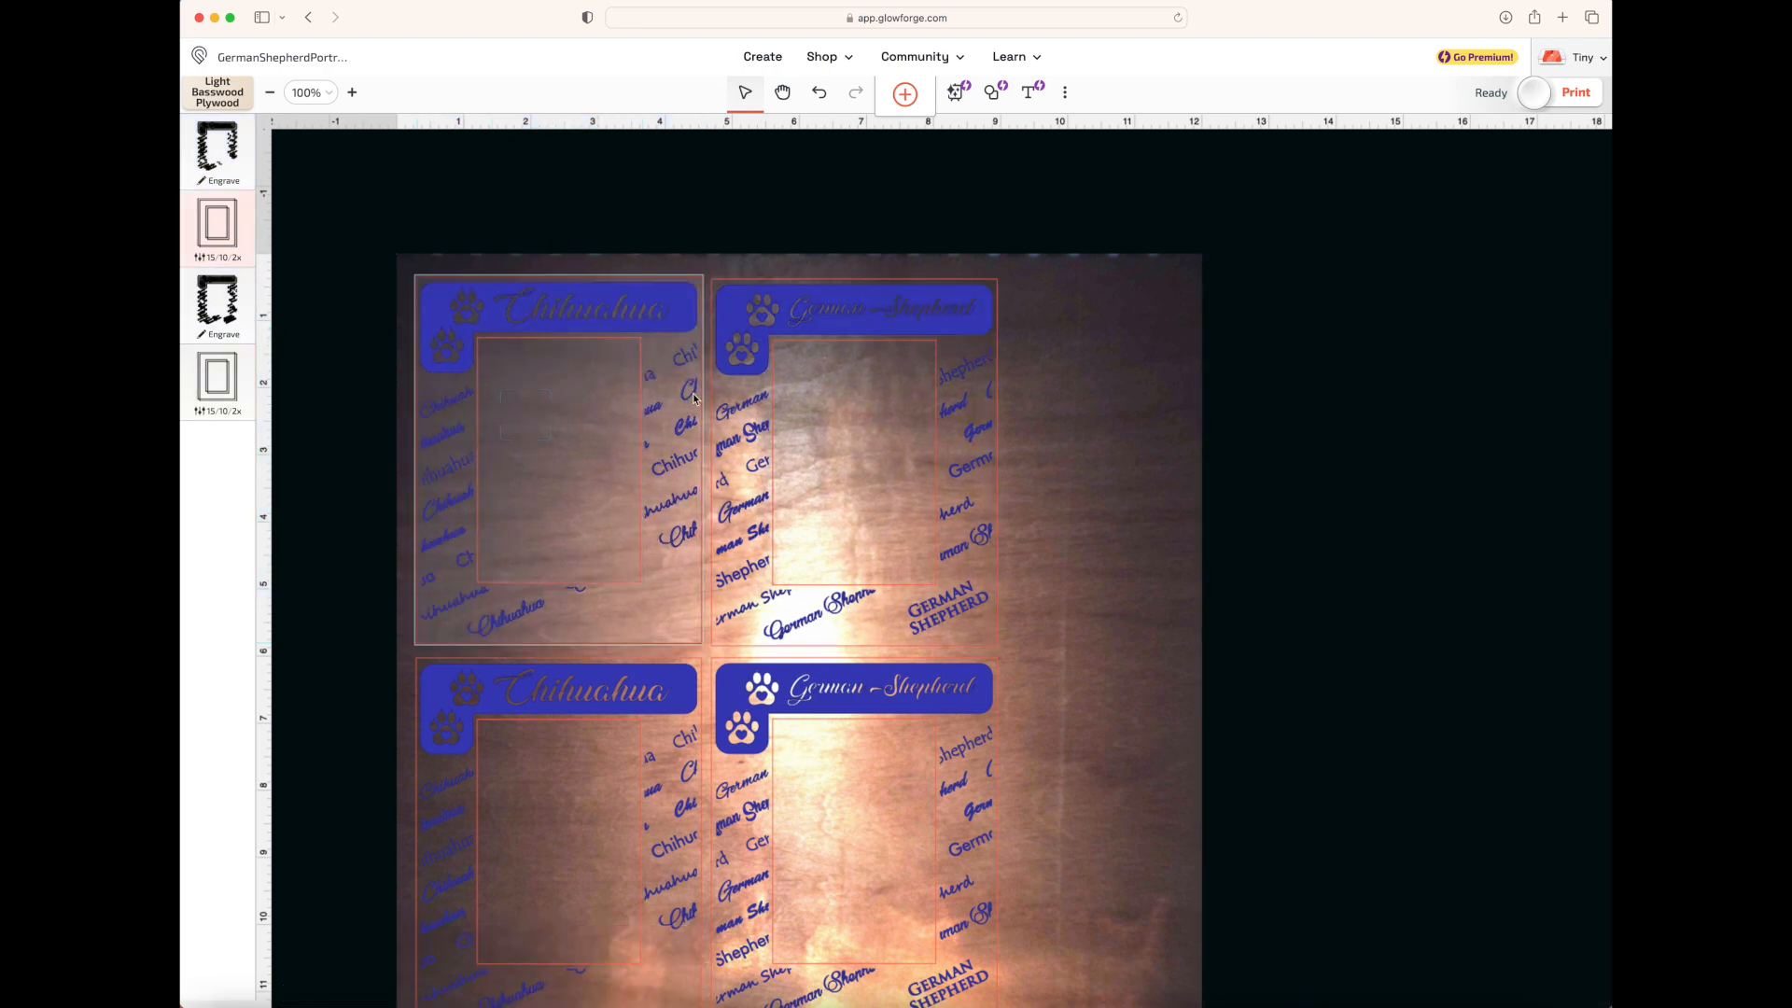
Pull the upper Chihuahua frame apart by moving its name banner above the bed and its inner cutout to the left
click(635, 349)
drag(634, 349, 635, 224)
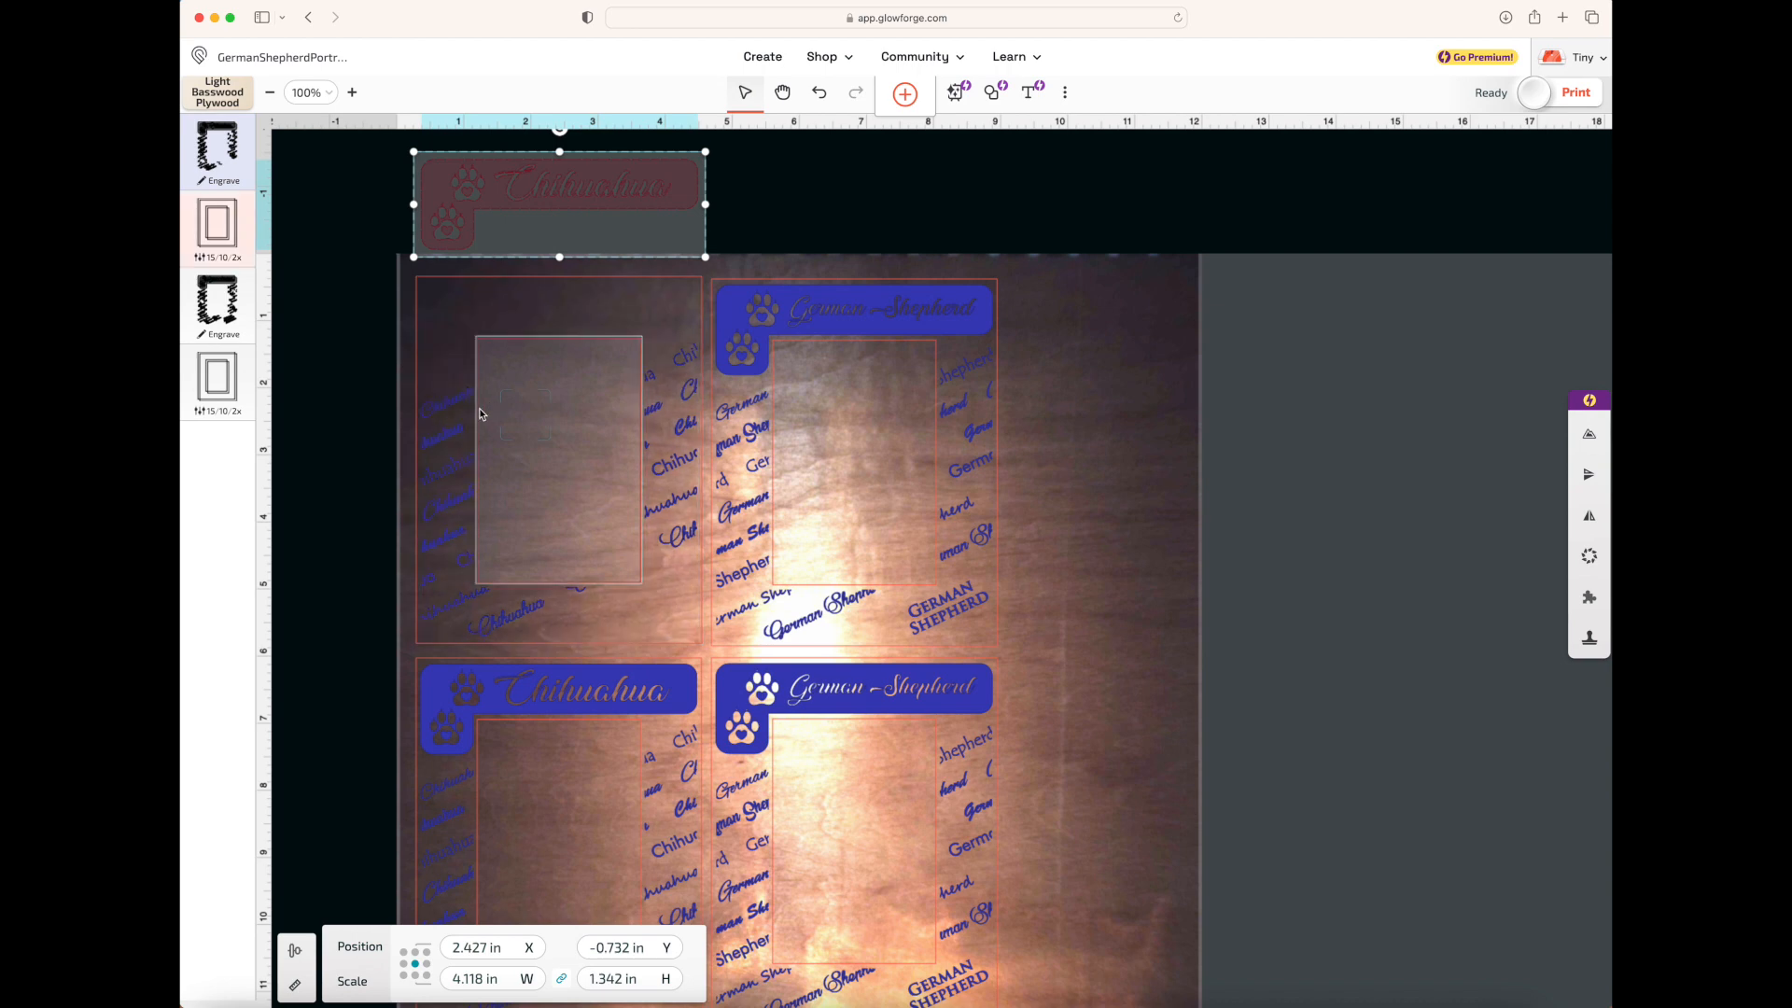
drag(476, 416, 290, 329)
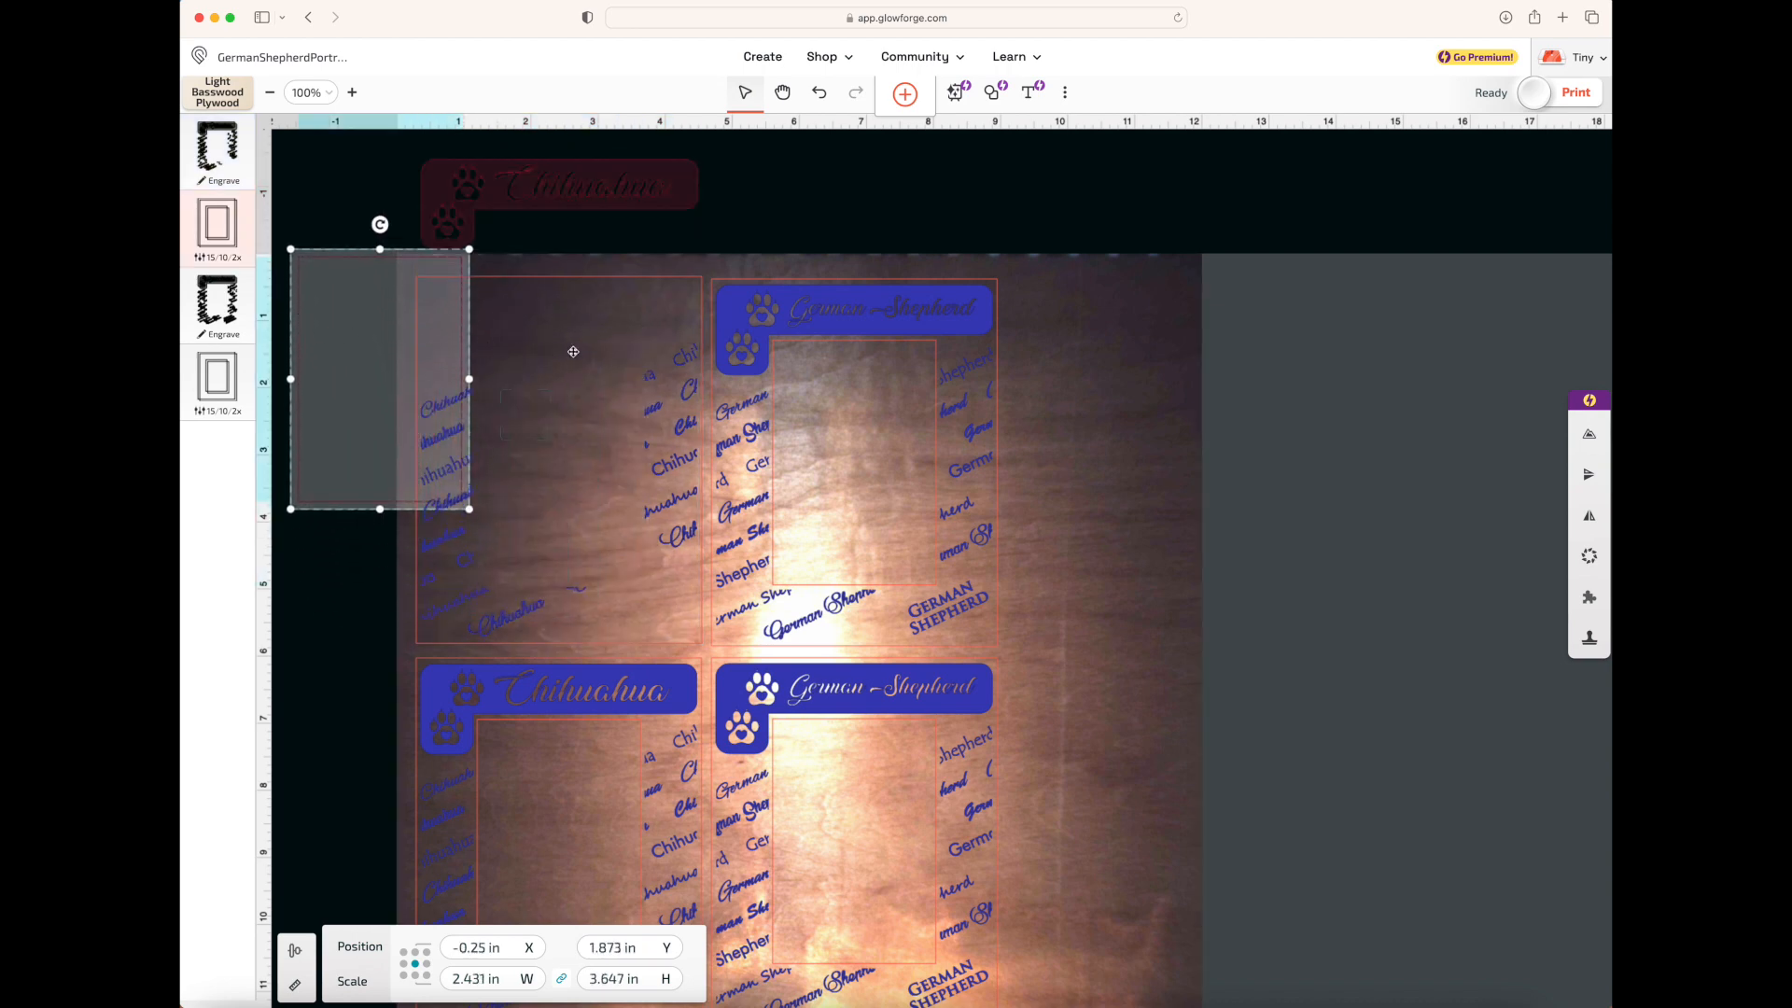
drag(668, 277, 550, 279)
mouse_move(822, 56)
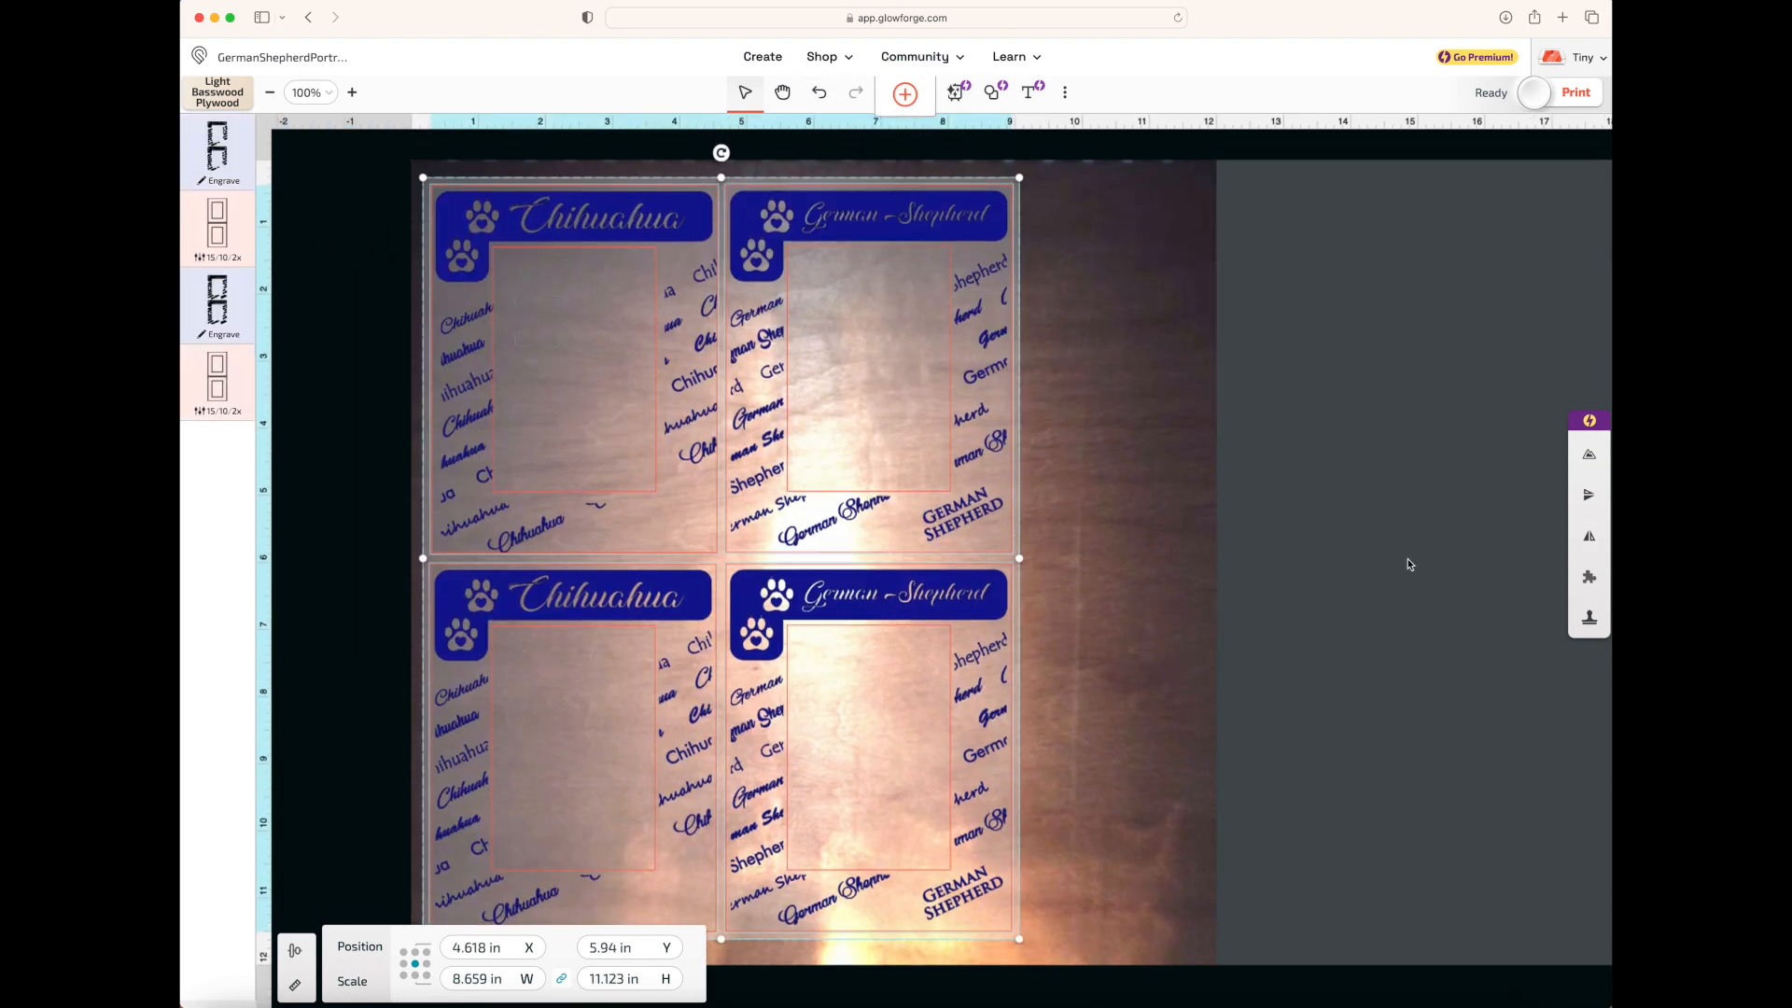
Group all four selected frames and move the group to the right on the bed
right_click(893, 361)
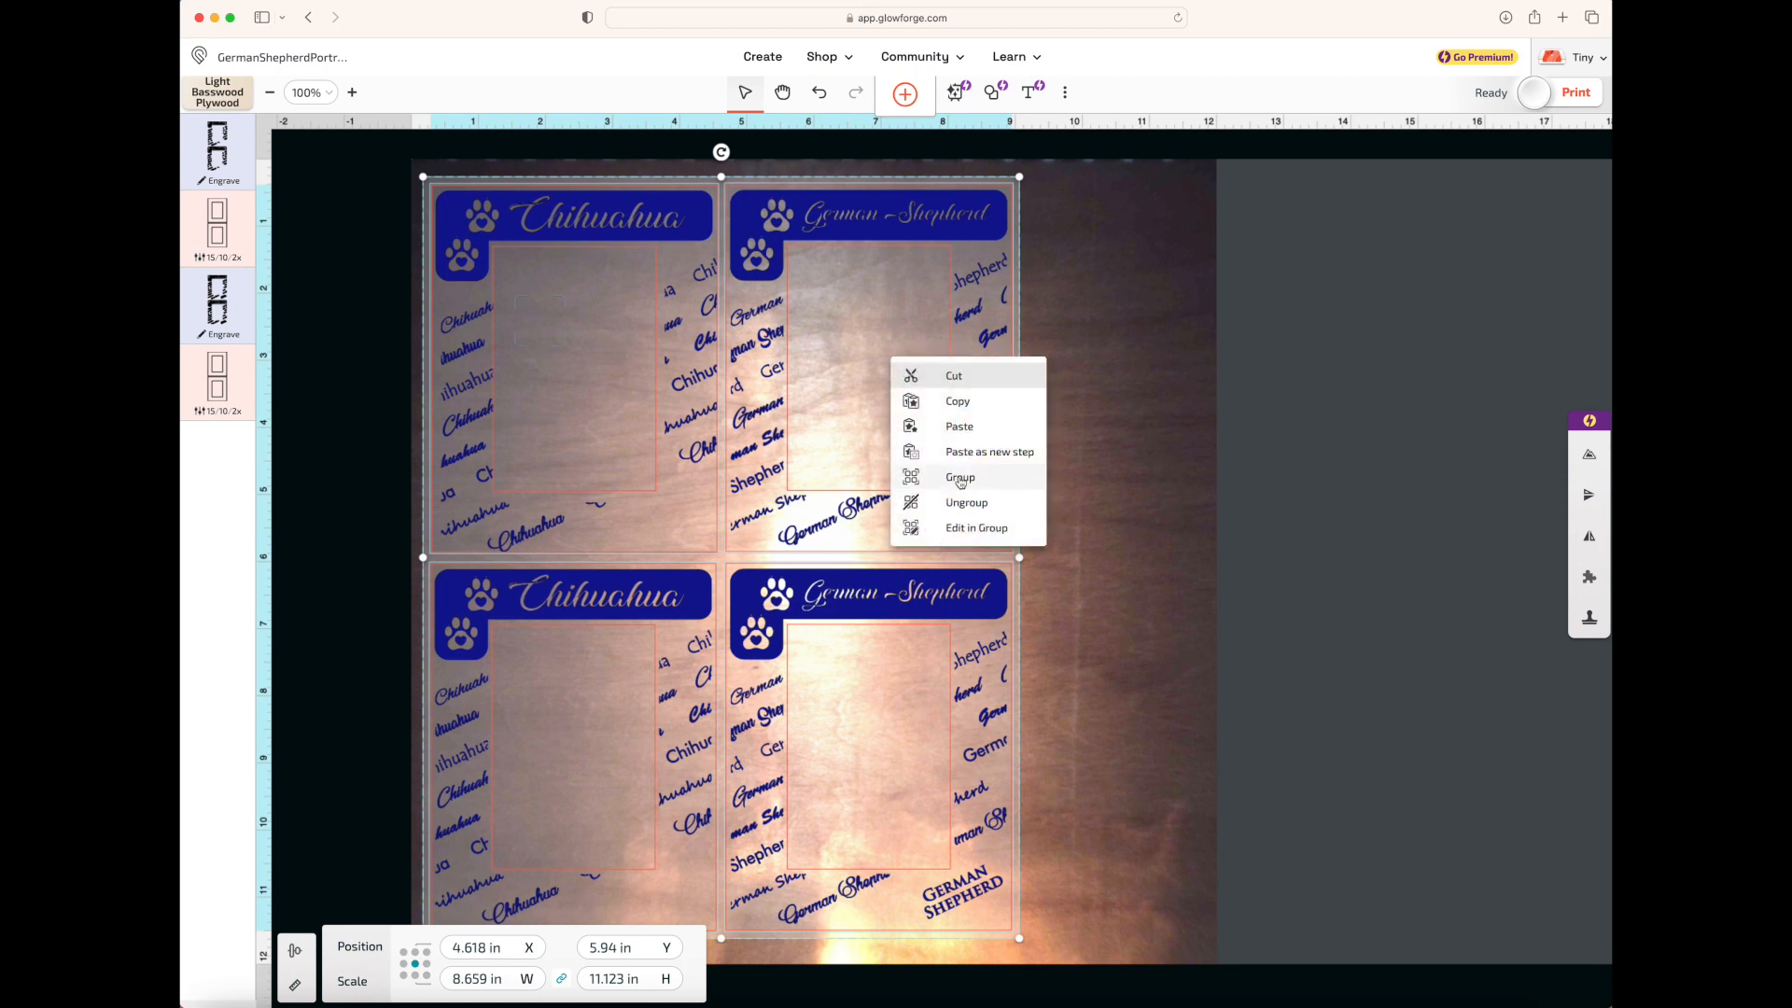
click(960, 479)
drag(903, 472, 1086, 457)
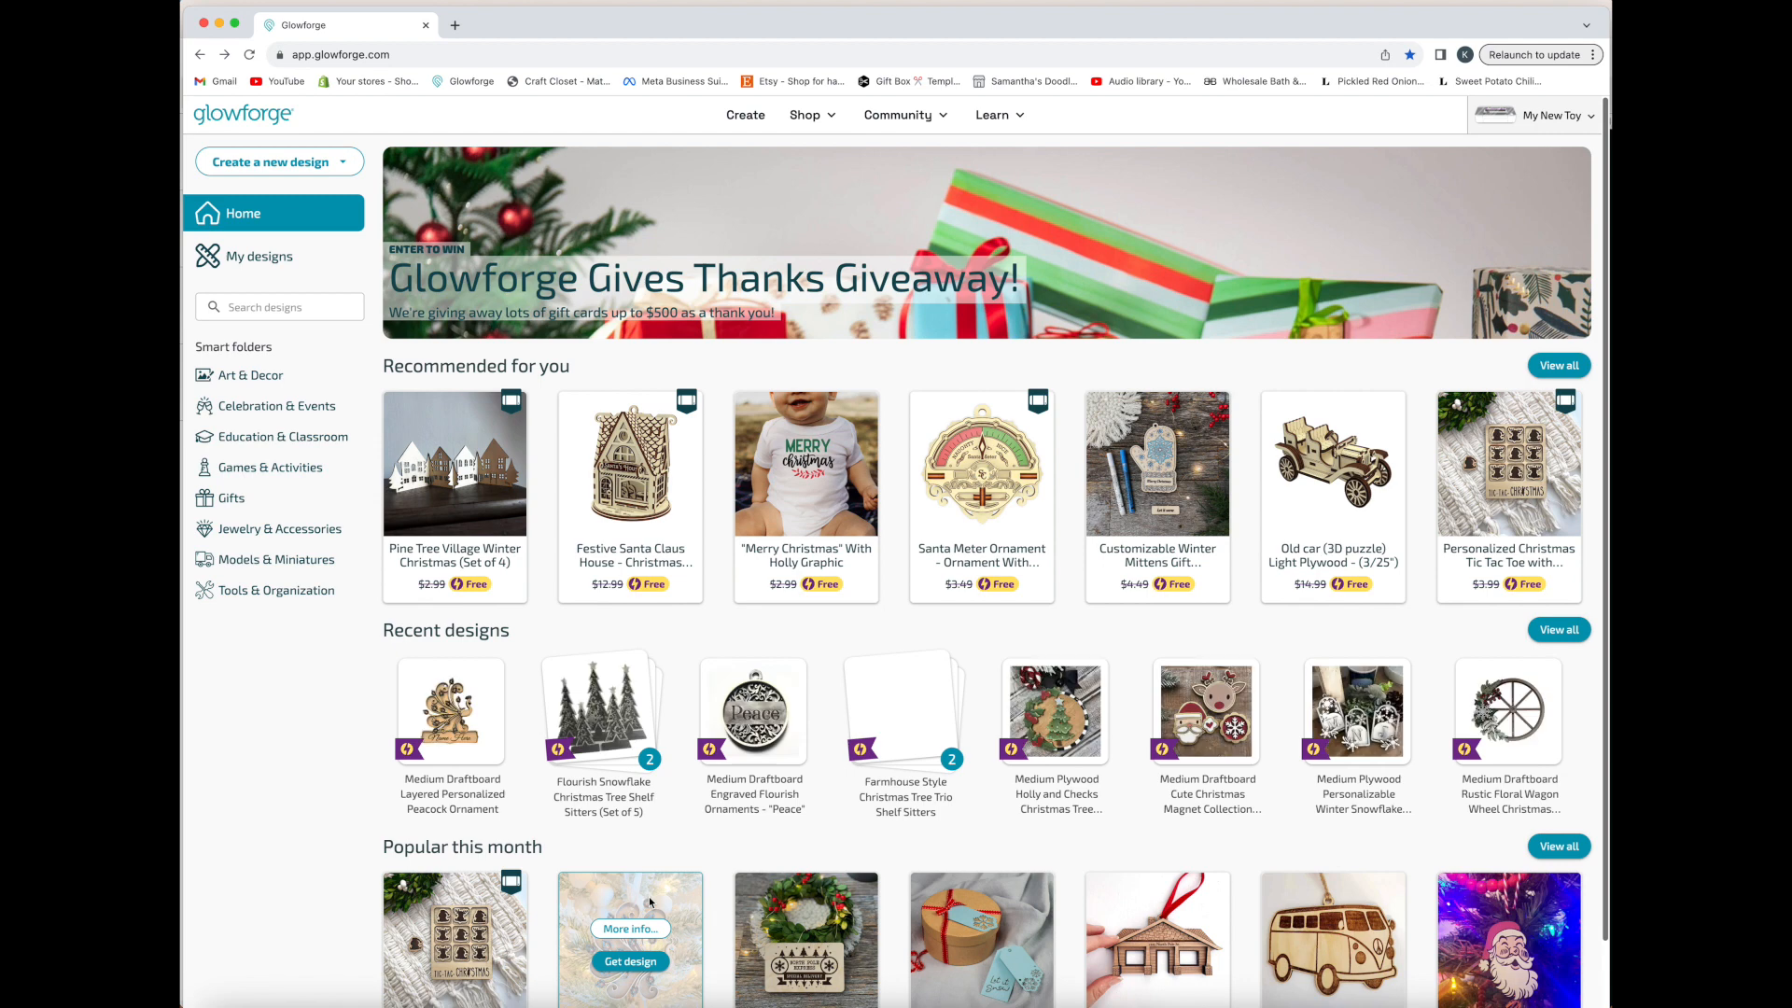
Open the Medium Draftboard Layered Personalized Peacock Ornament from the recent designs and move the whole artwork toward the middle of the bed
click(460, 739)
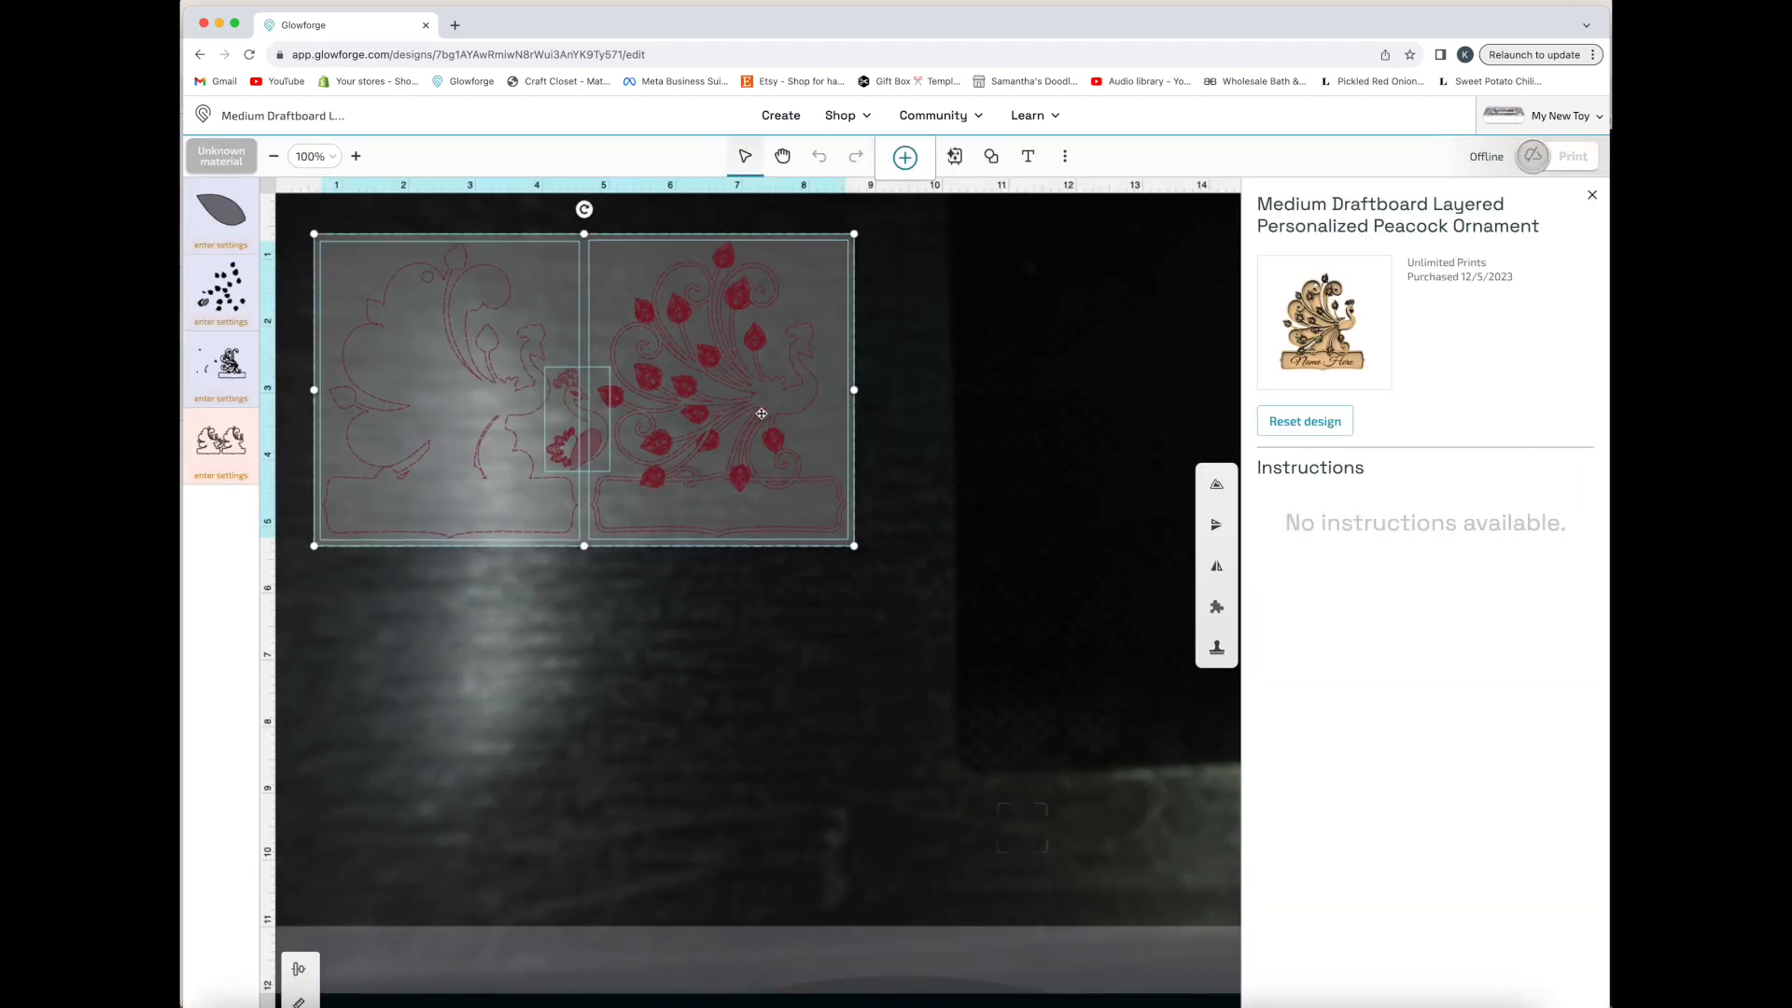
drag(762, 414, 849, 602)
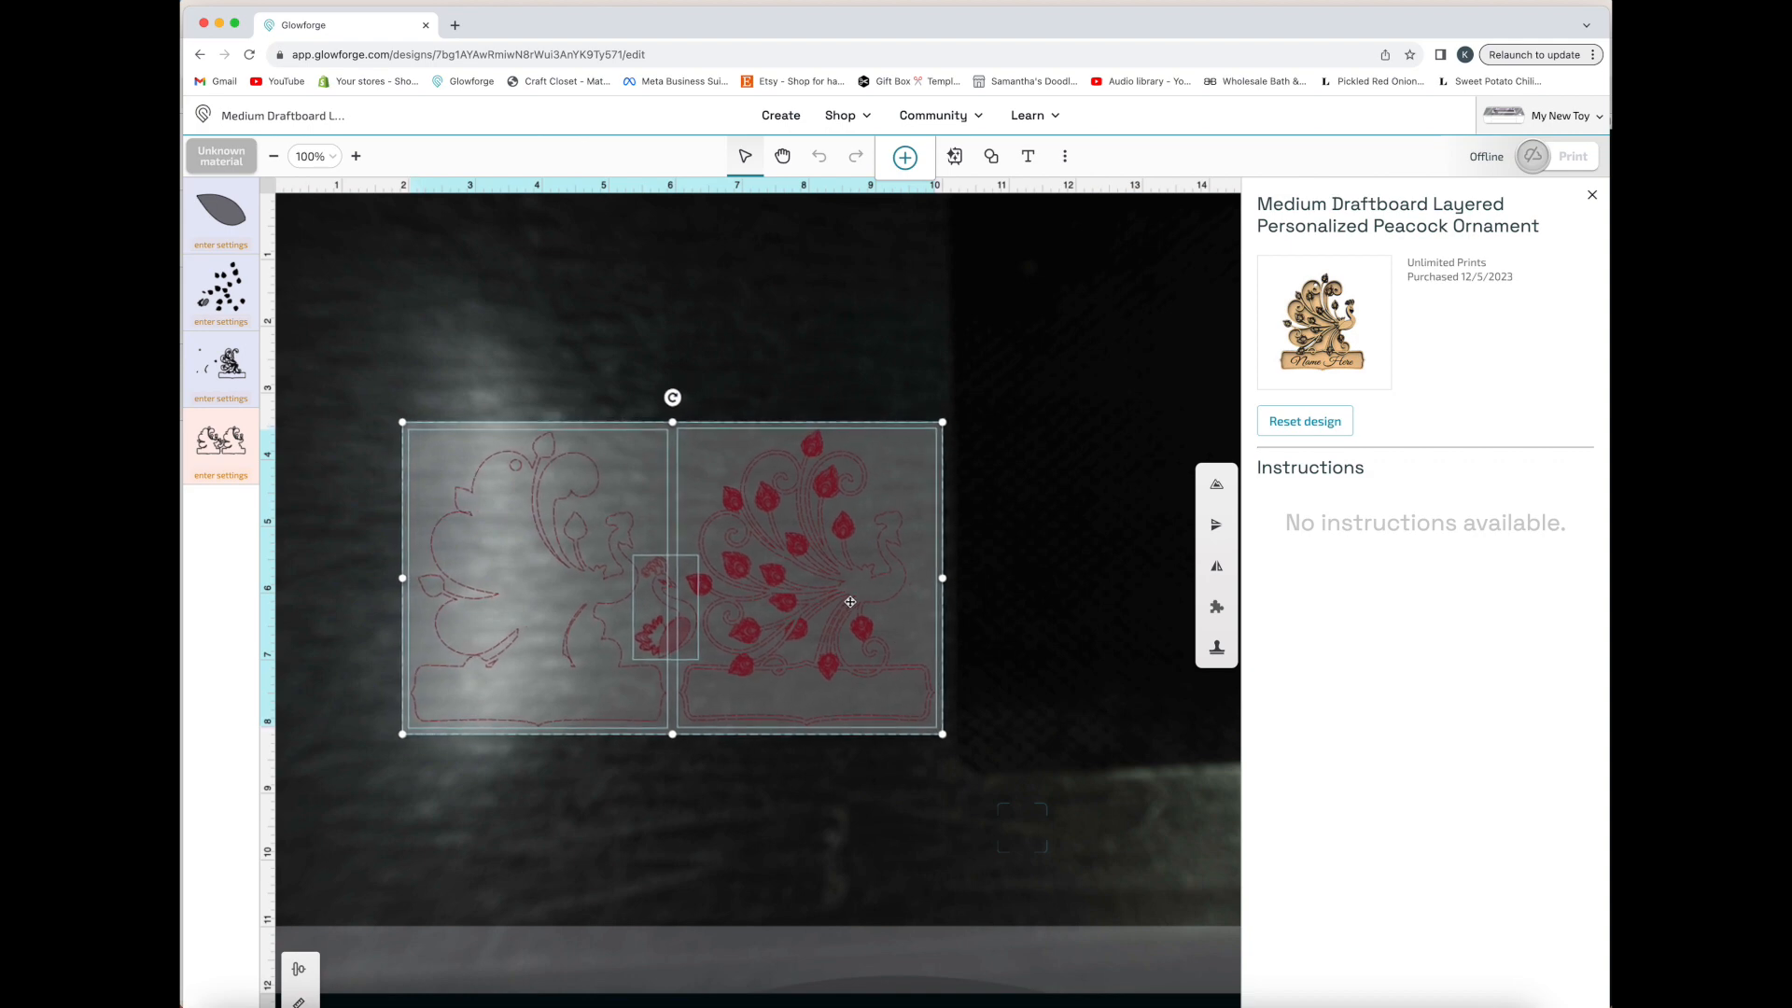
Move the ornament's backing panel and small peacock piece apart, and reset the design to its original catalog layout
click(771, 383)
drag(539, 552, 438, 383)
drag(668, 634, 506, 767)
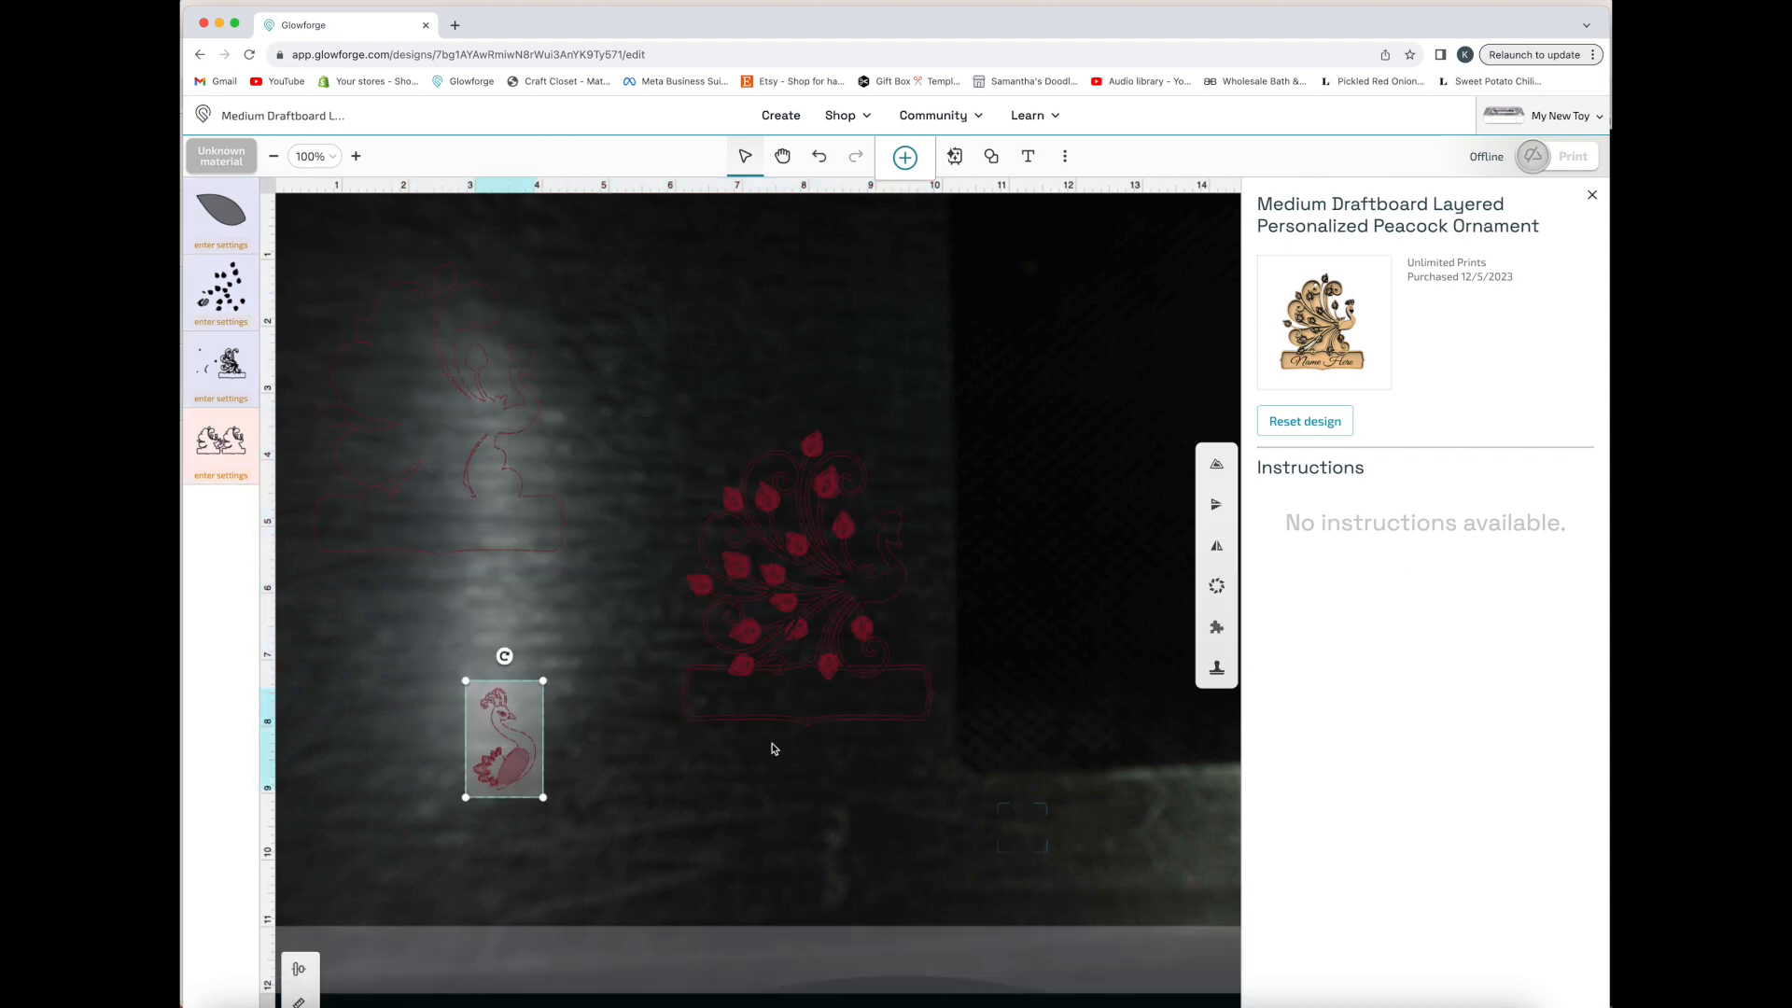
click(1317, 421)
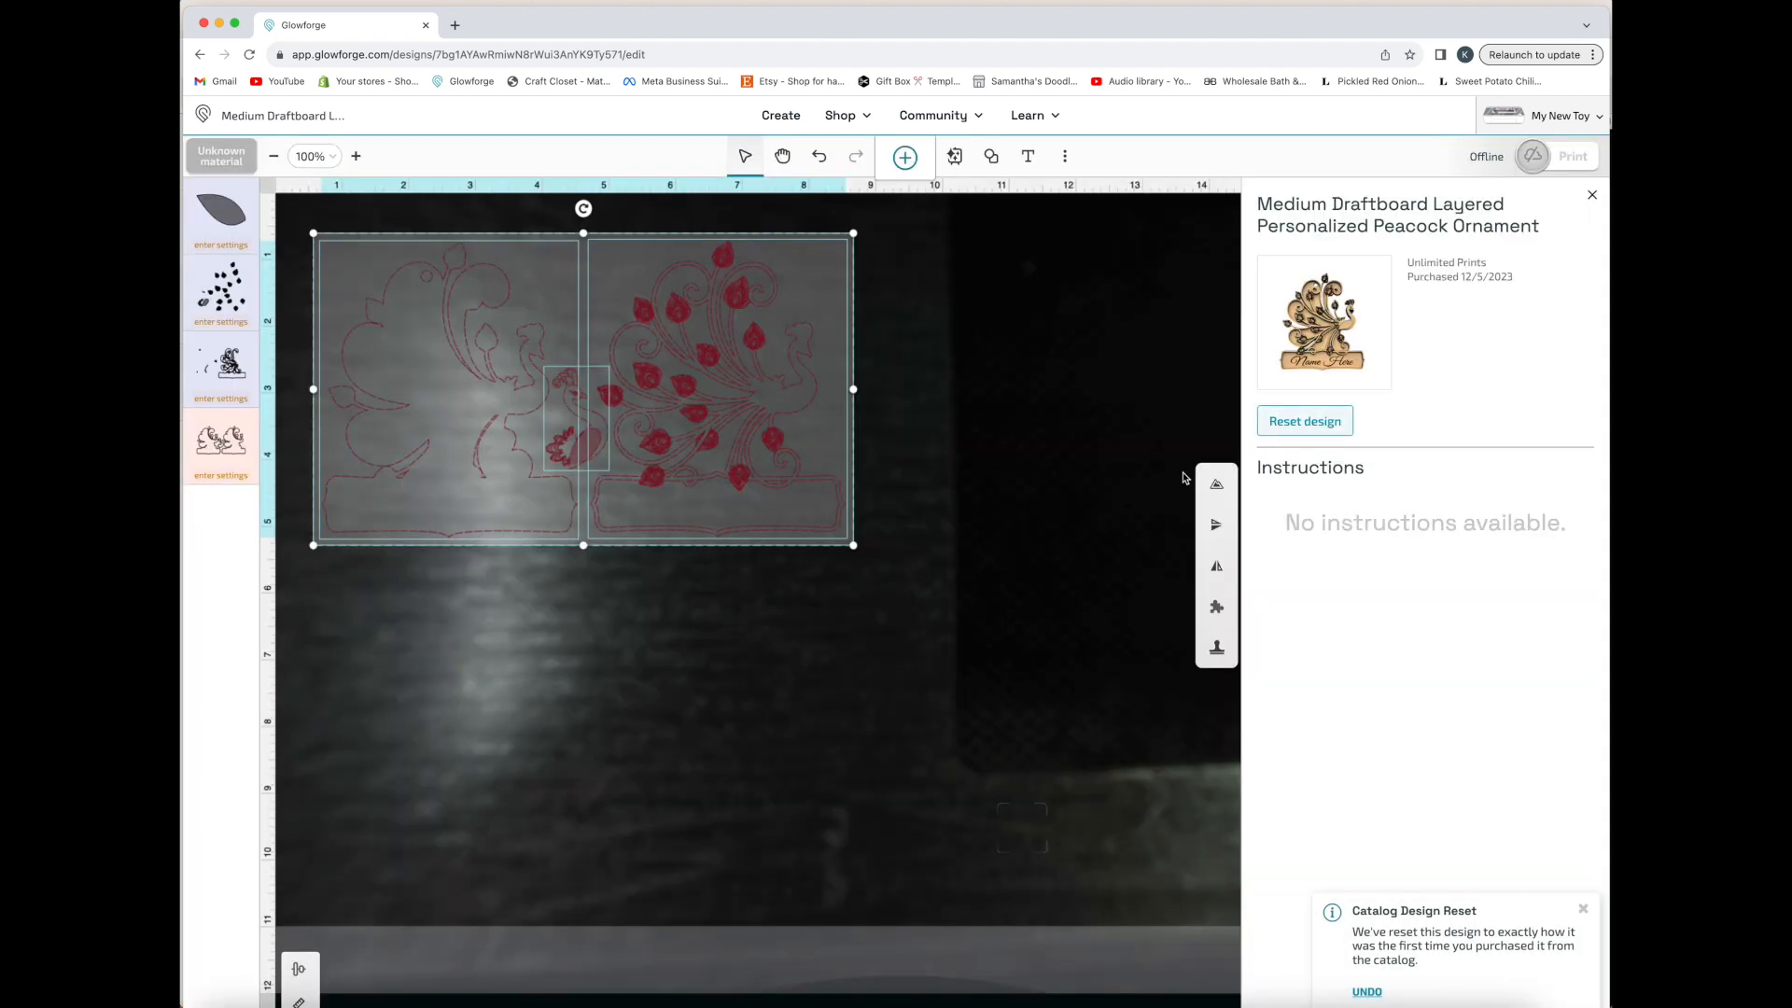
Shift the whole ornament slightly down, and move the leafed peacock panel away from the other pieces
drag(702, 405, 721, 452)
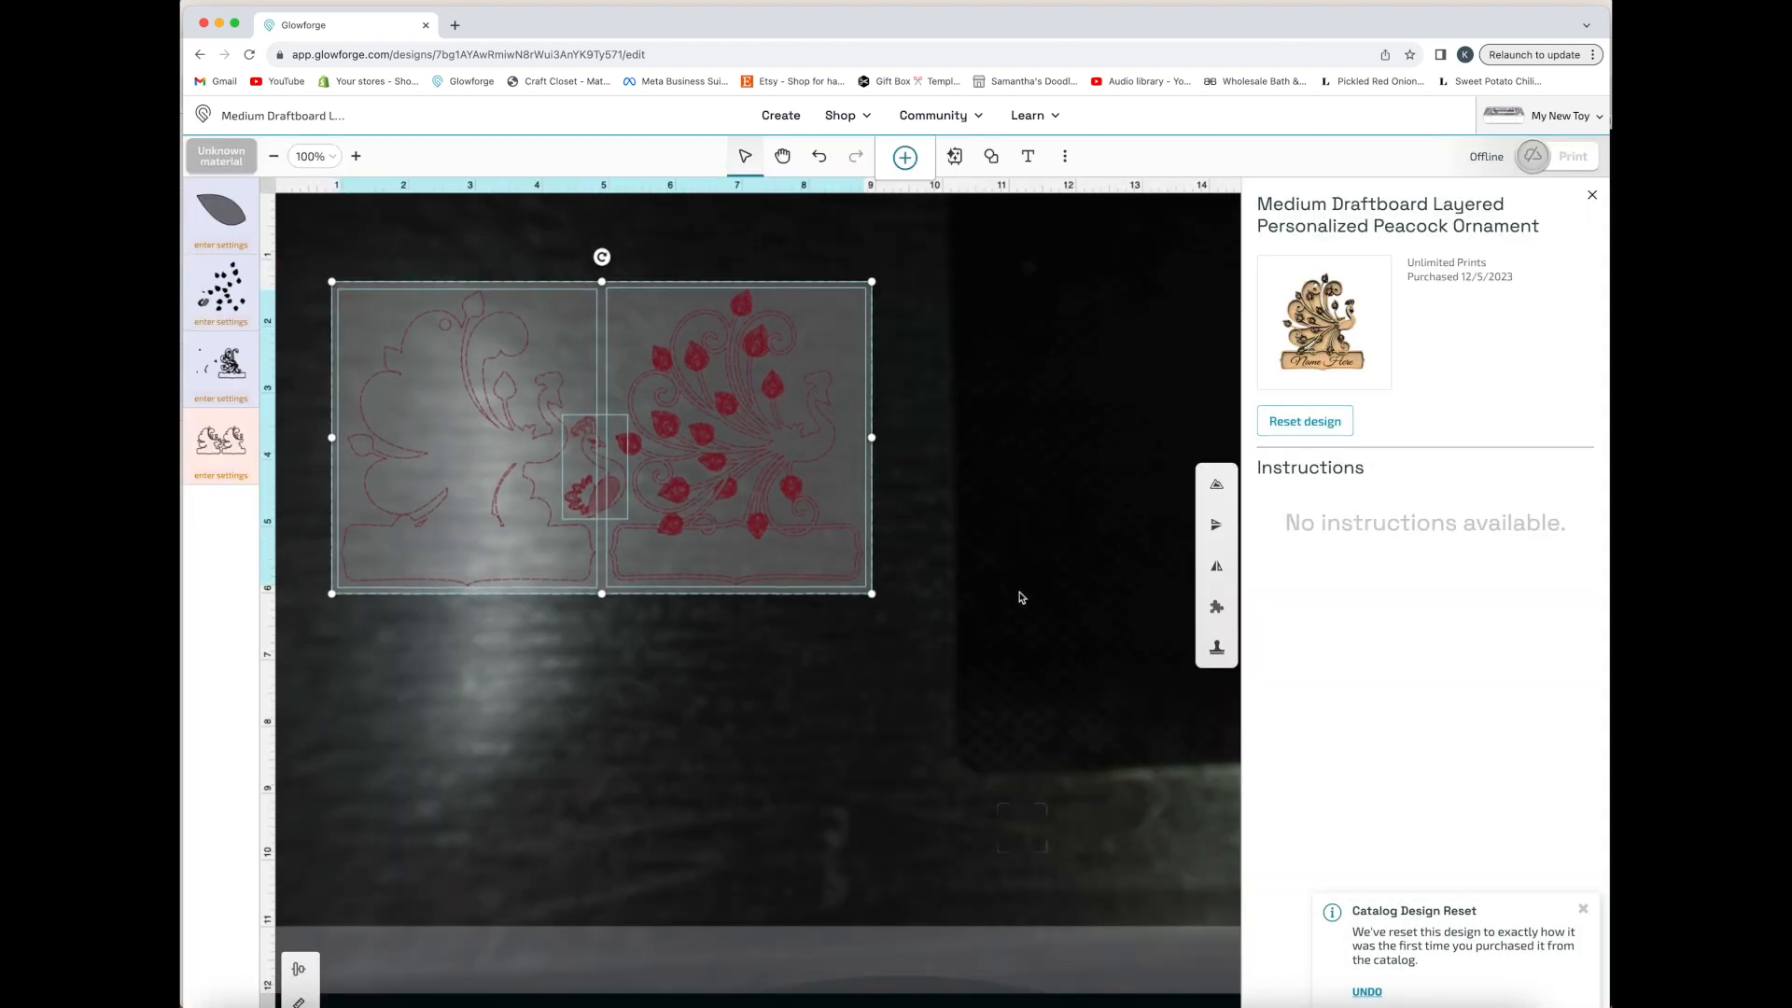
click(1021, 597)
drag(807, 511, 881, 631)
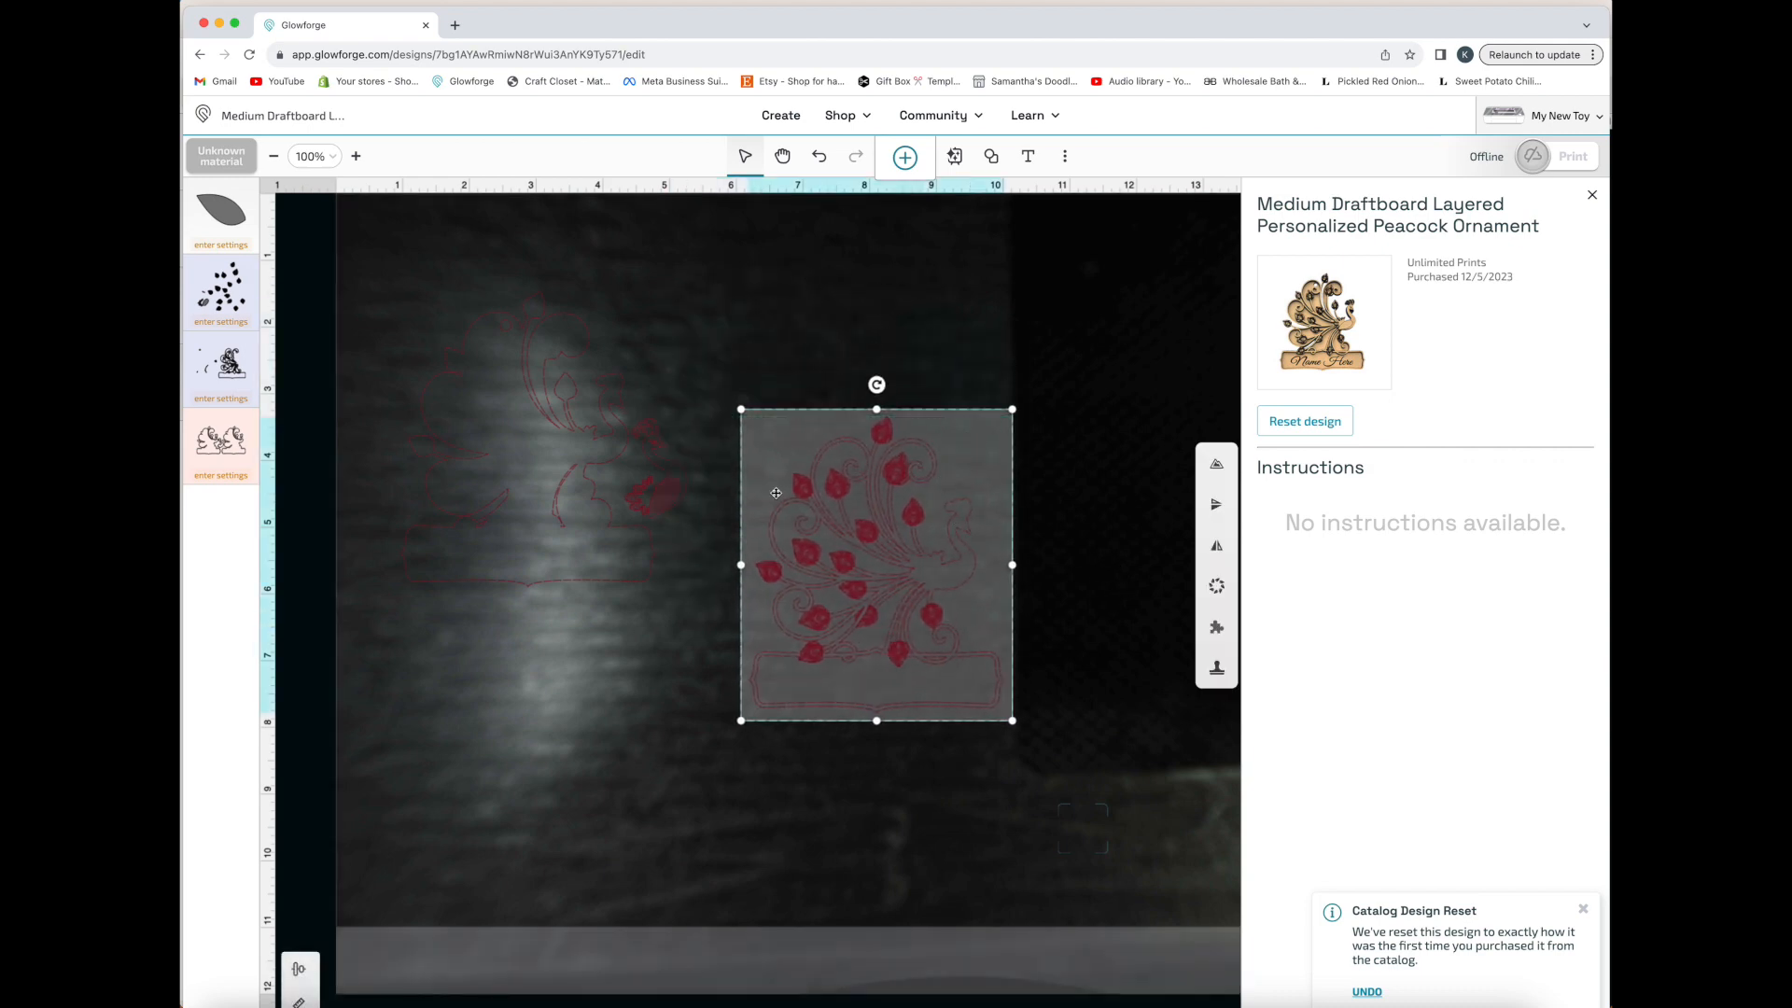
Create a new outline around the leafed peacock panel with a 0 in offset, and pull the outline away from the panel
click(1218, 466)
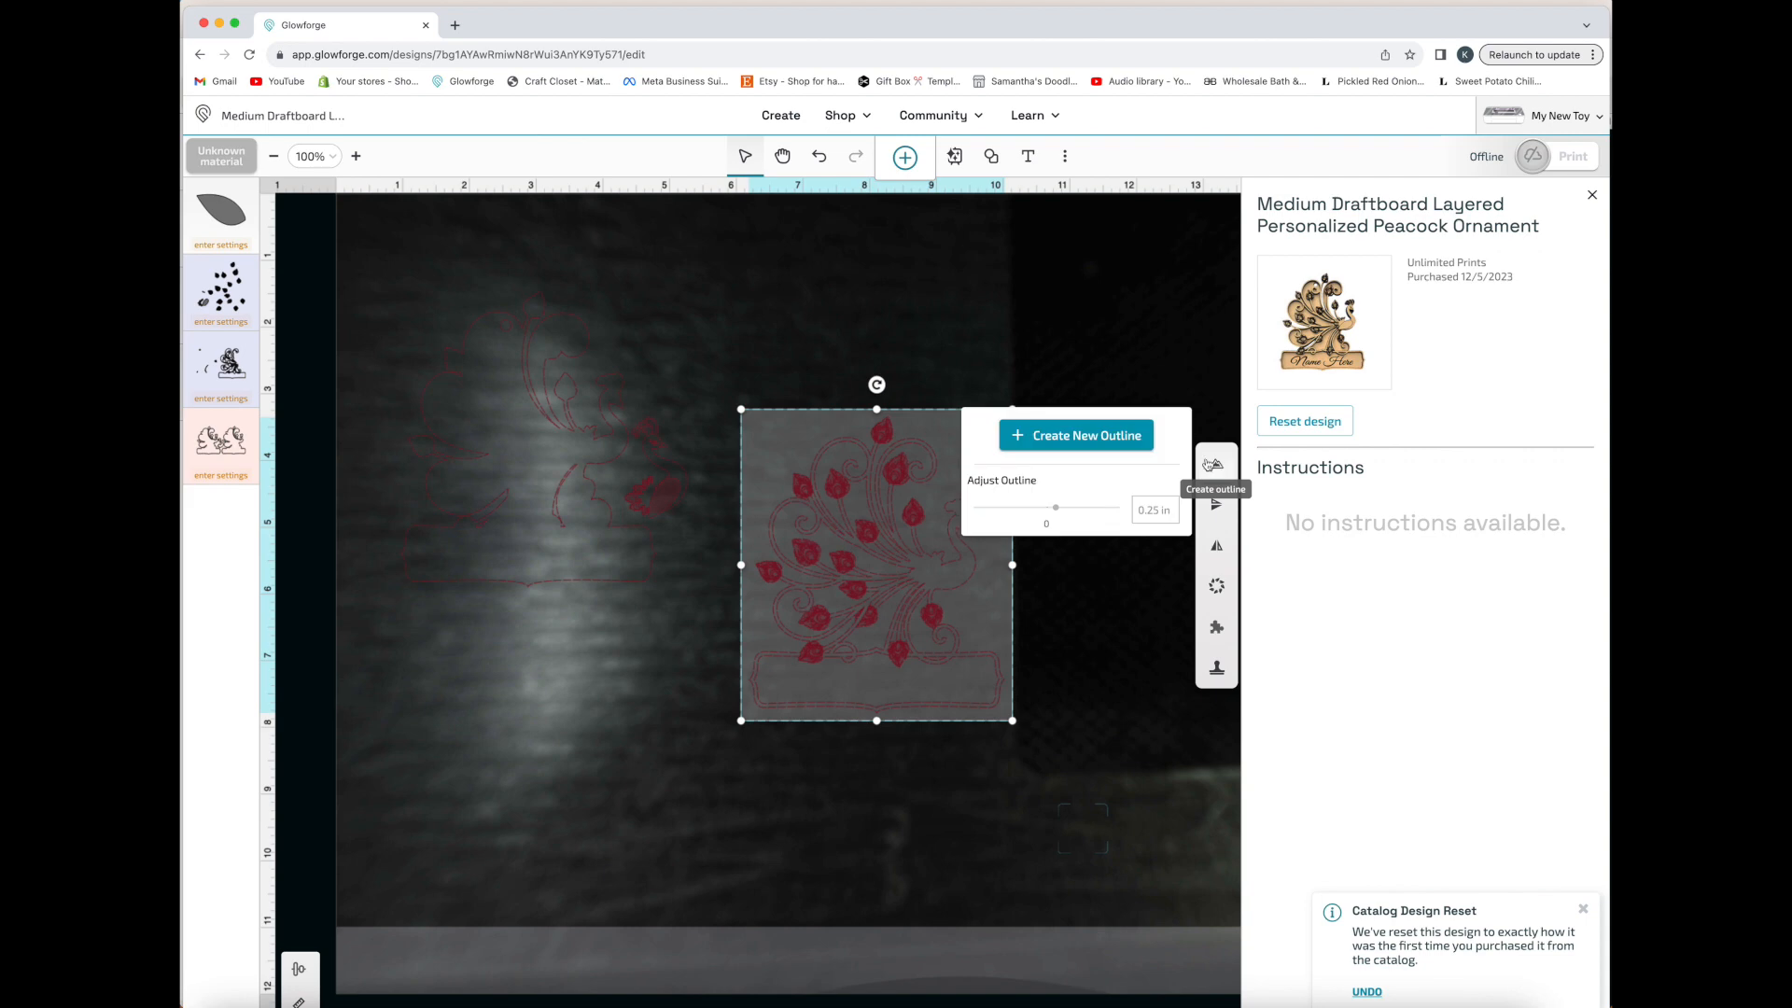
click(1085, 439)
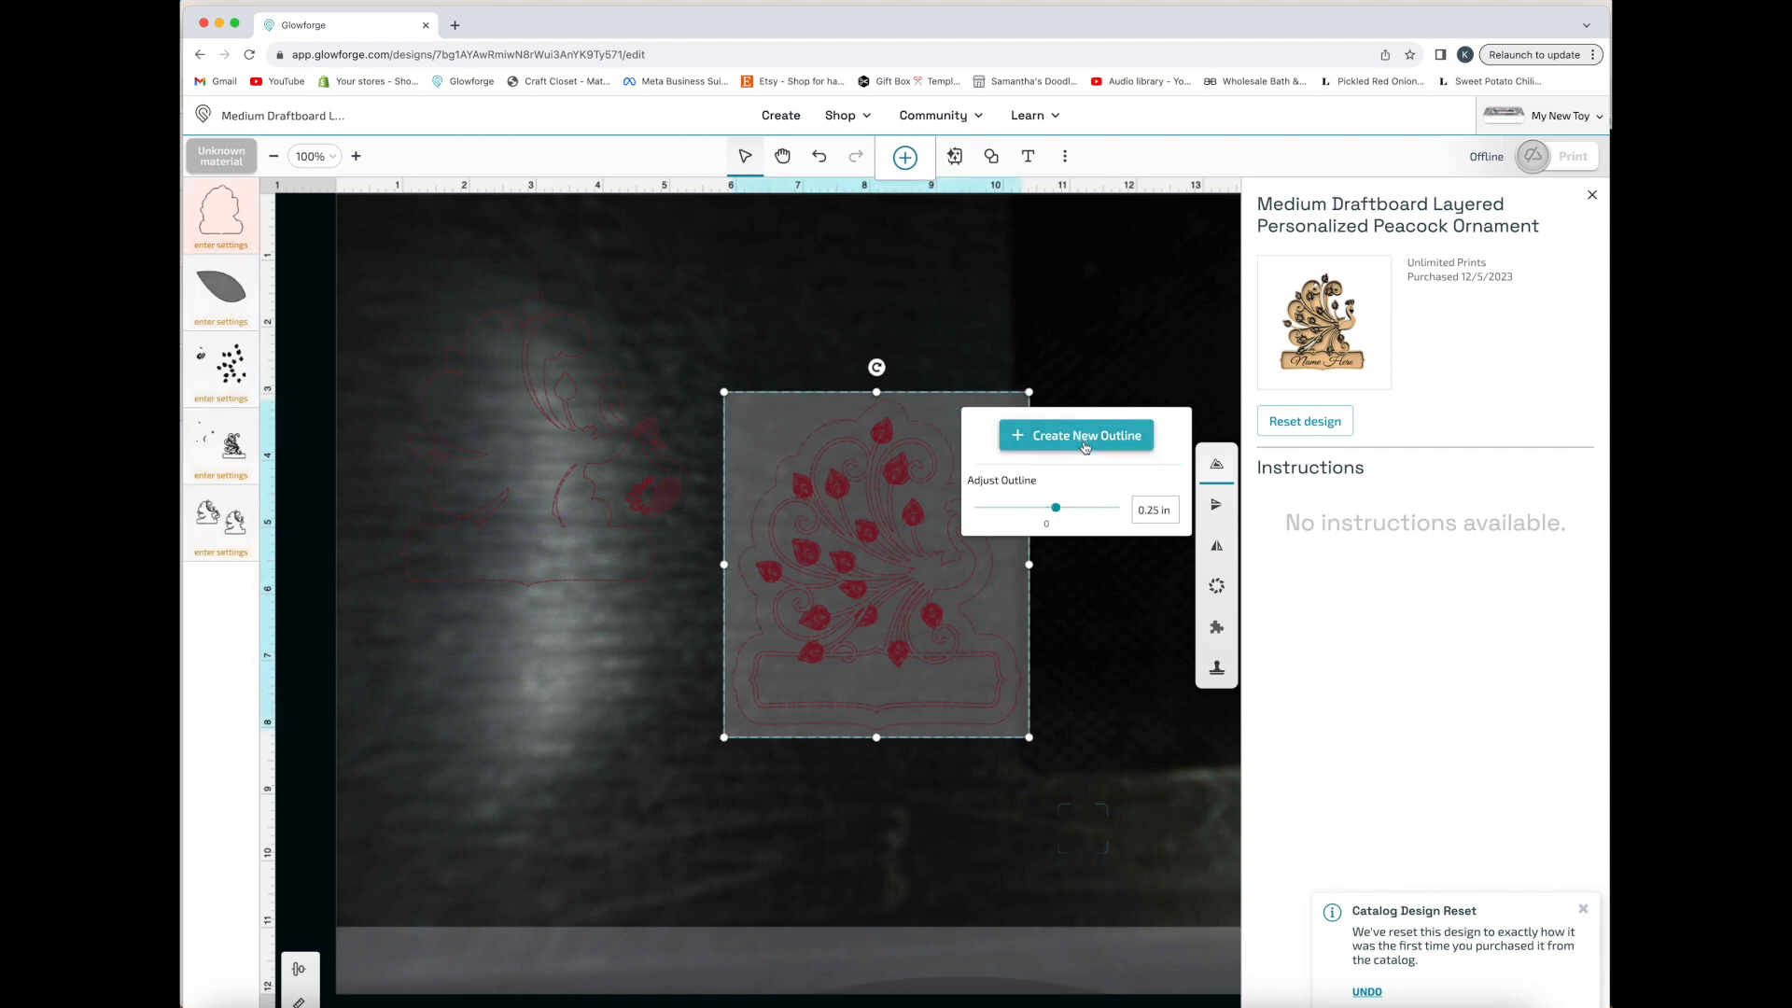
click(1088, 510)
drag(1088, 510, 1047, 514)
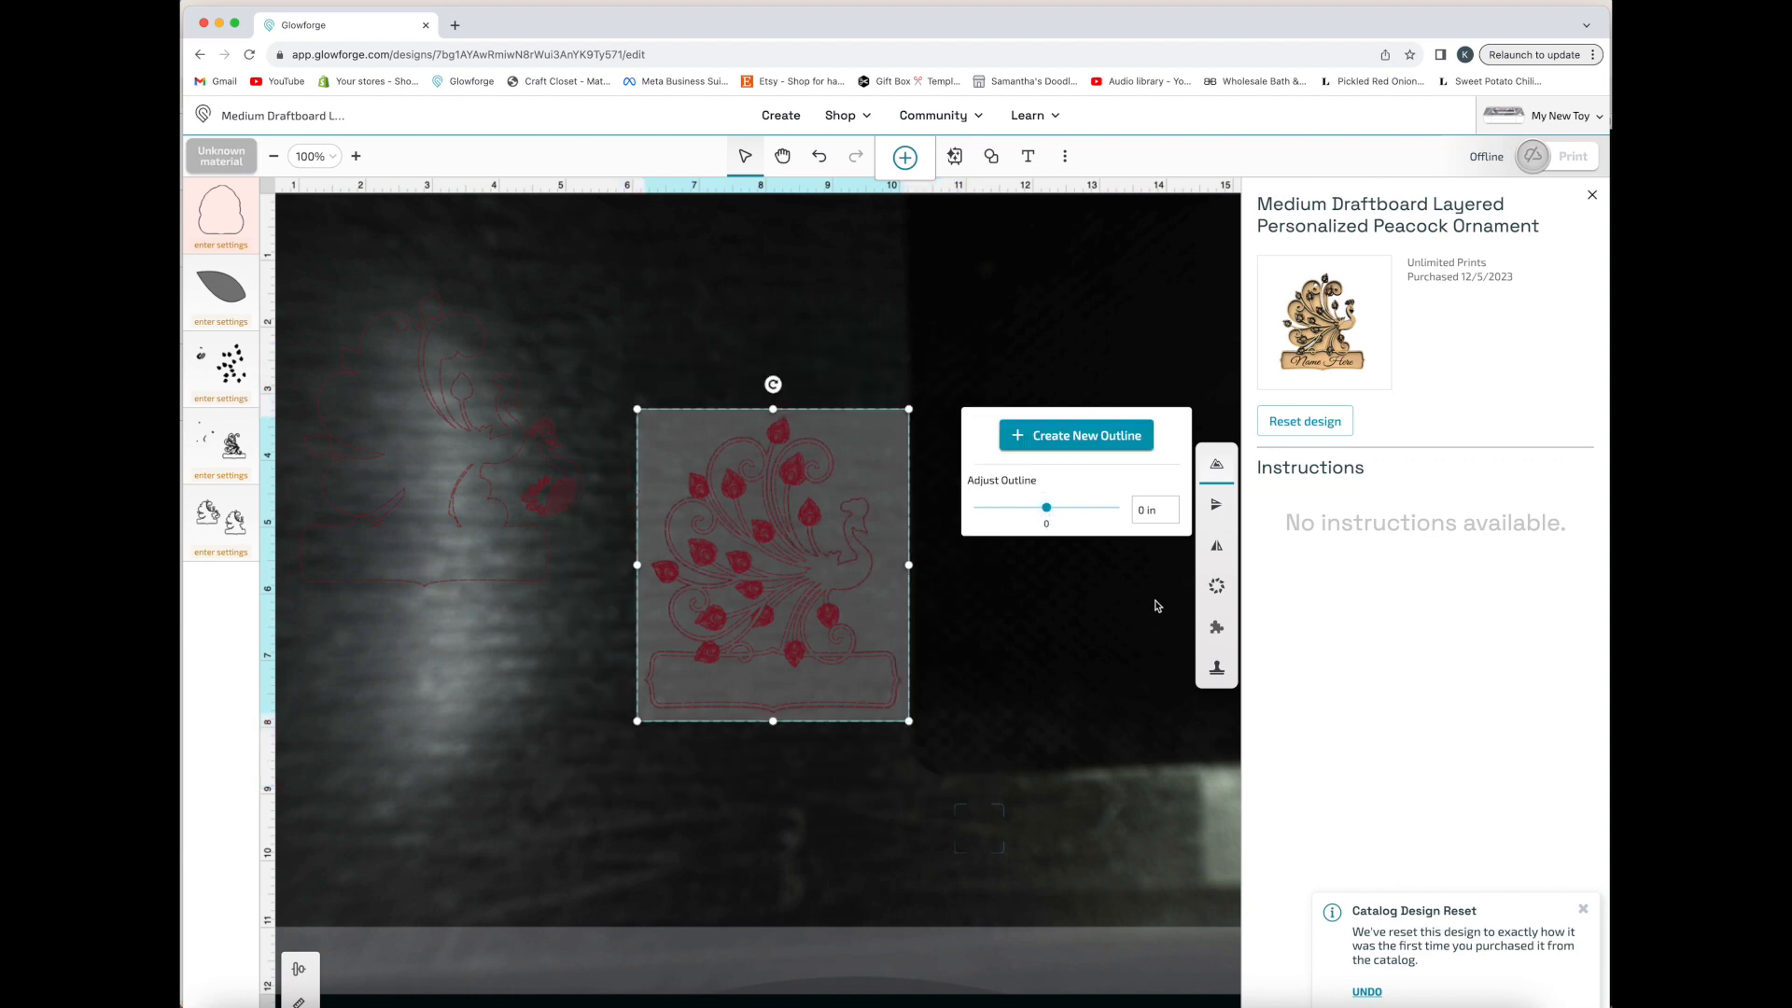
drag(845, 564, 618, 719)
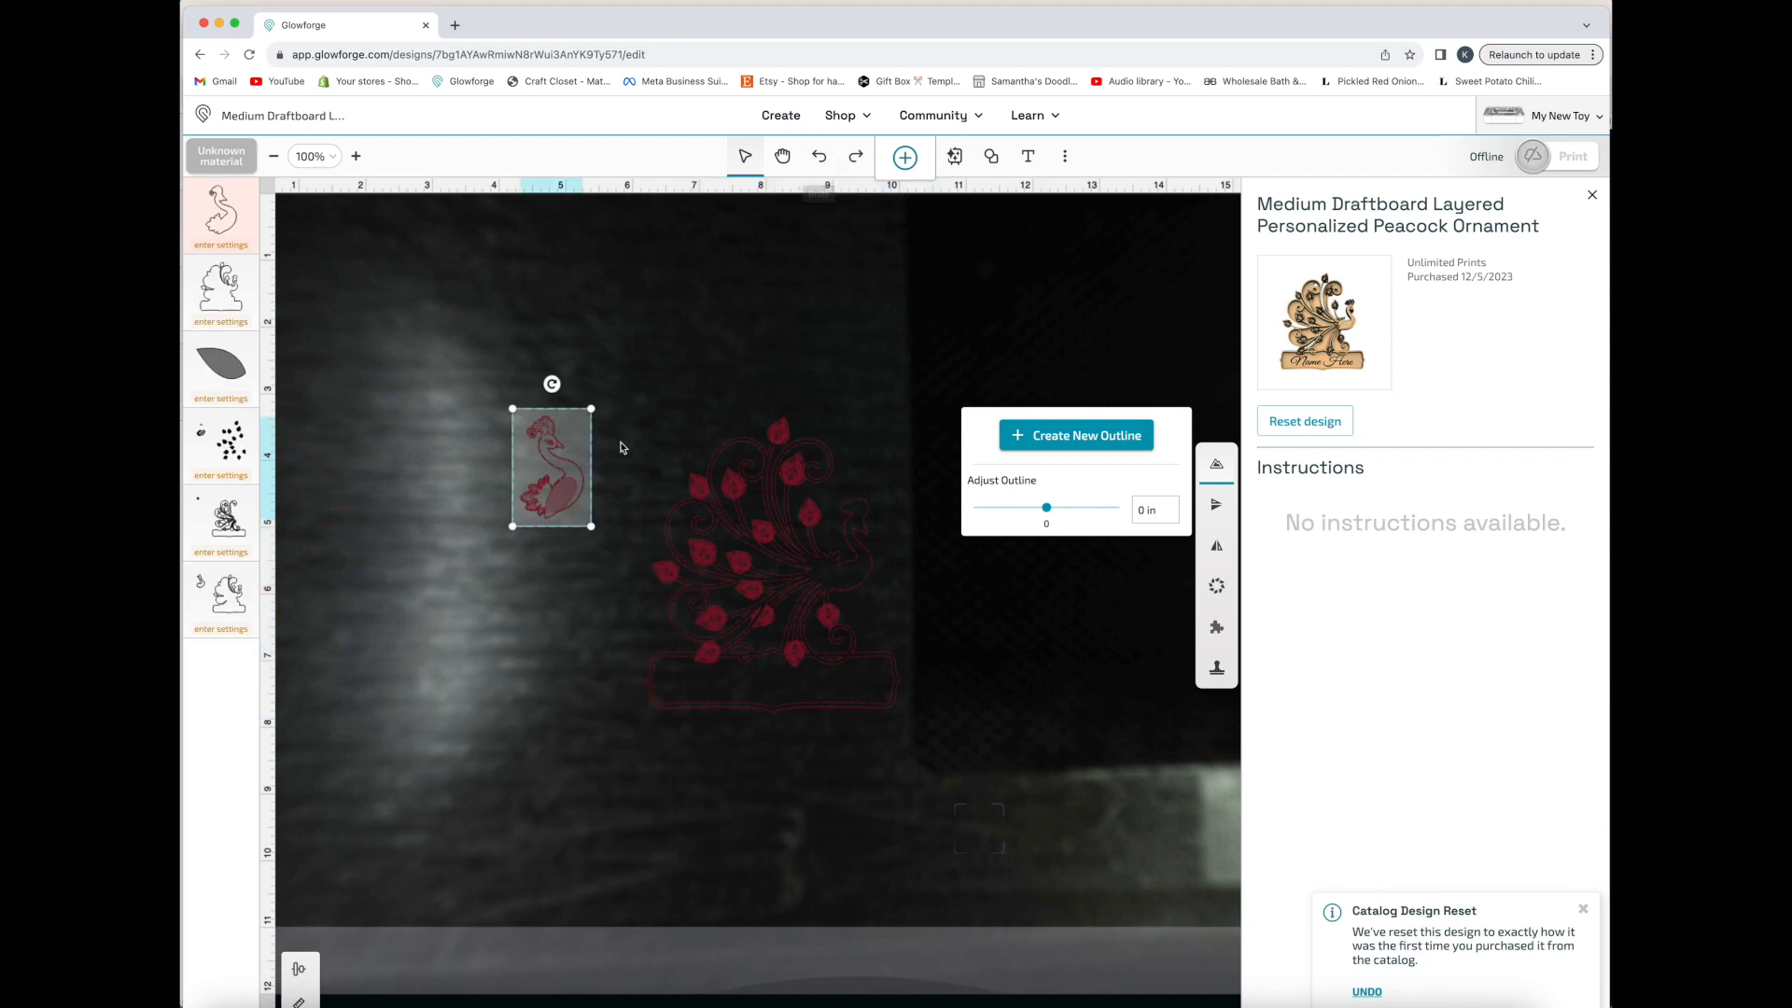
Select the small peacock piece, place it beside the leafed peacock panel, and clear the selection
drag(608, 383, 471, 579)
drag(544, 502, 624, 639)
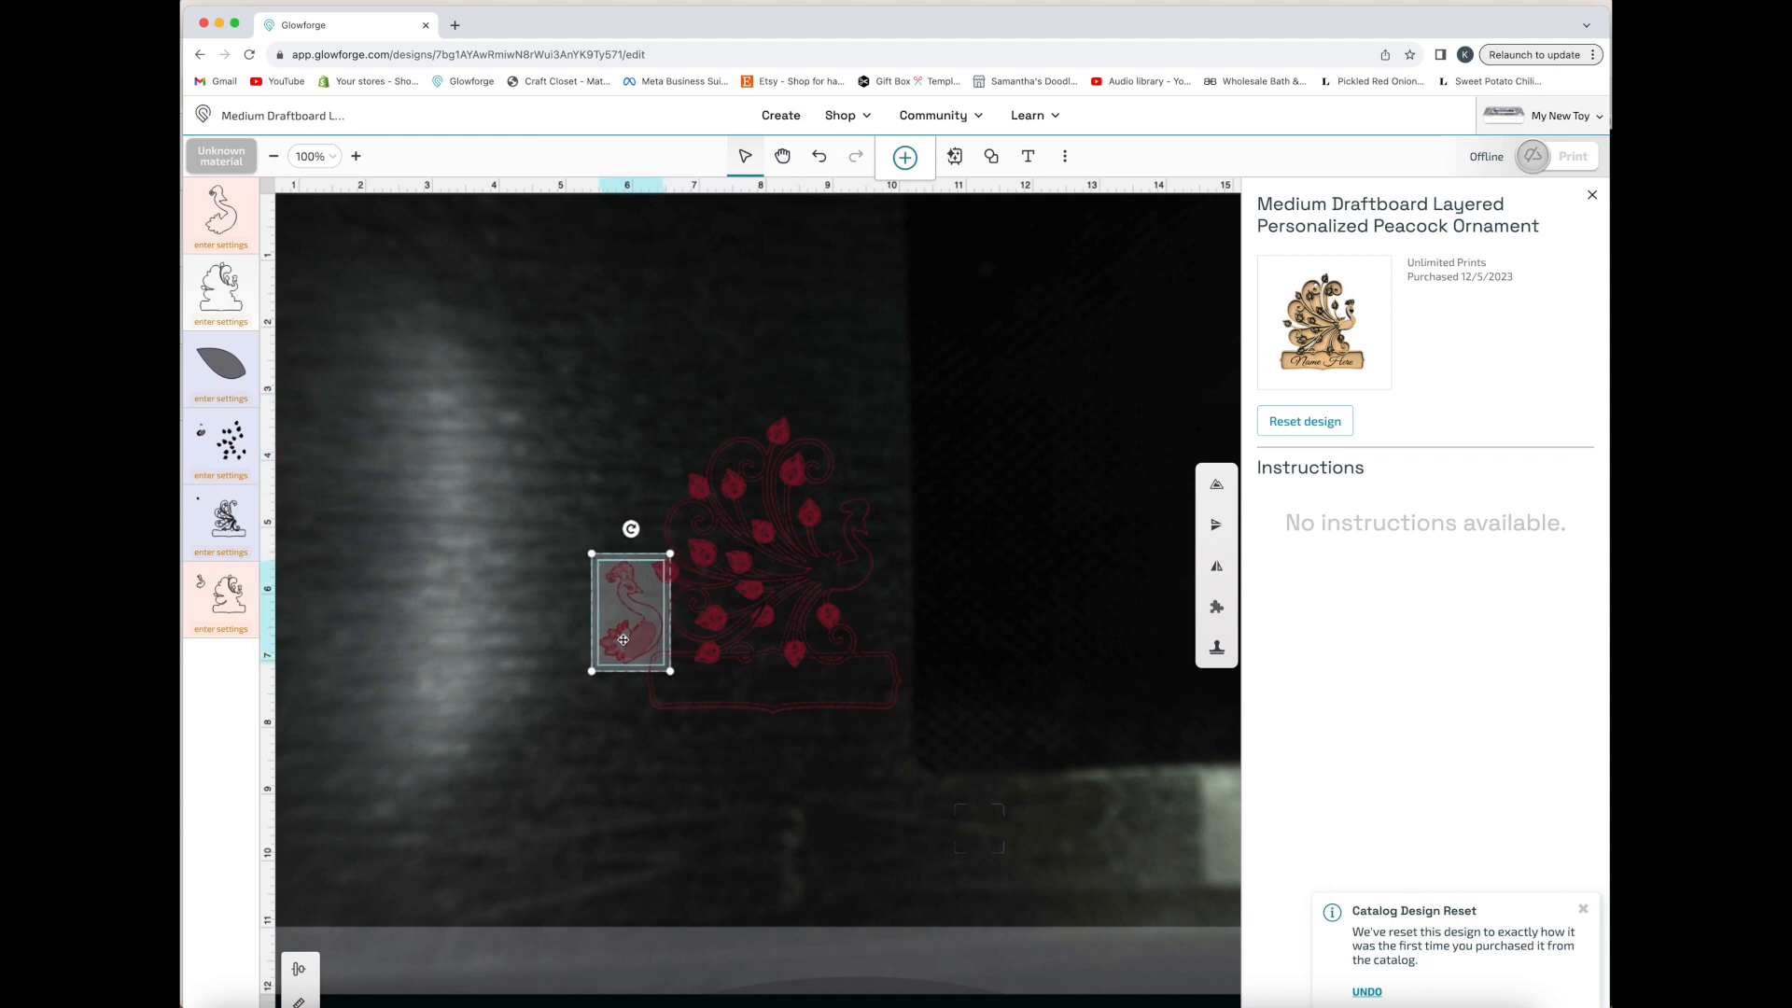
click(548, 621)
scroll(1164, 748, up, 1)
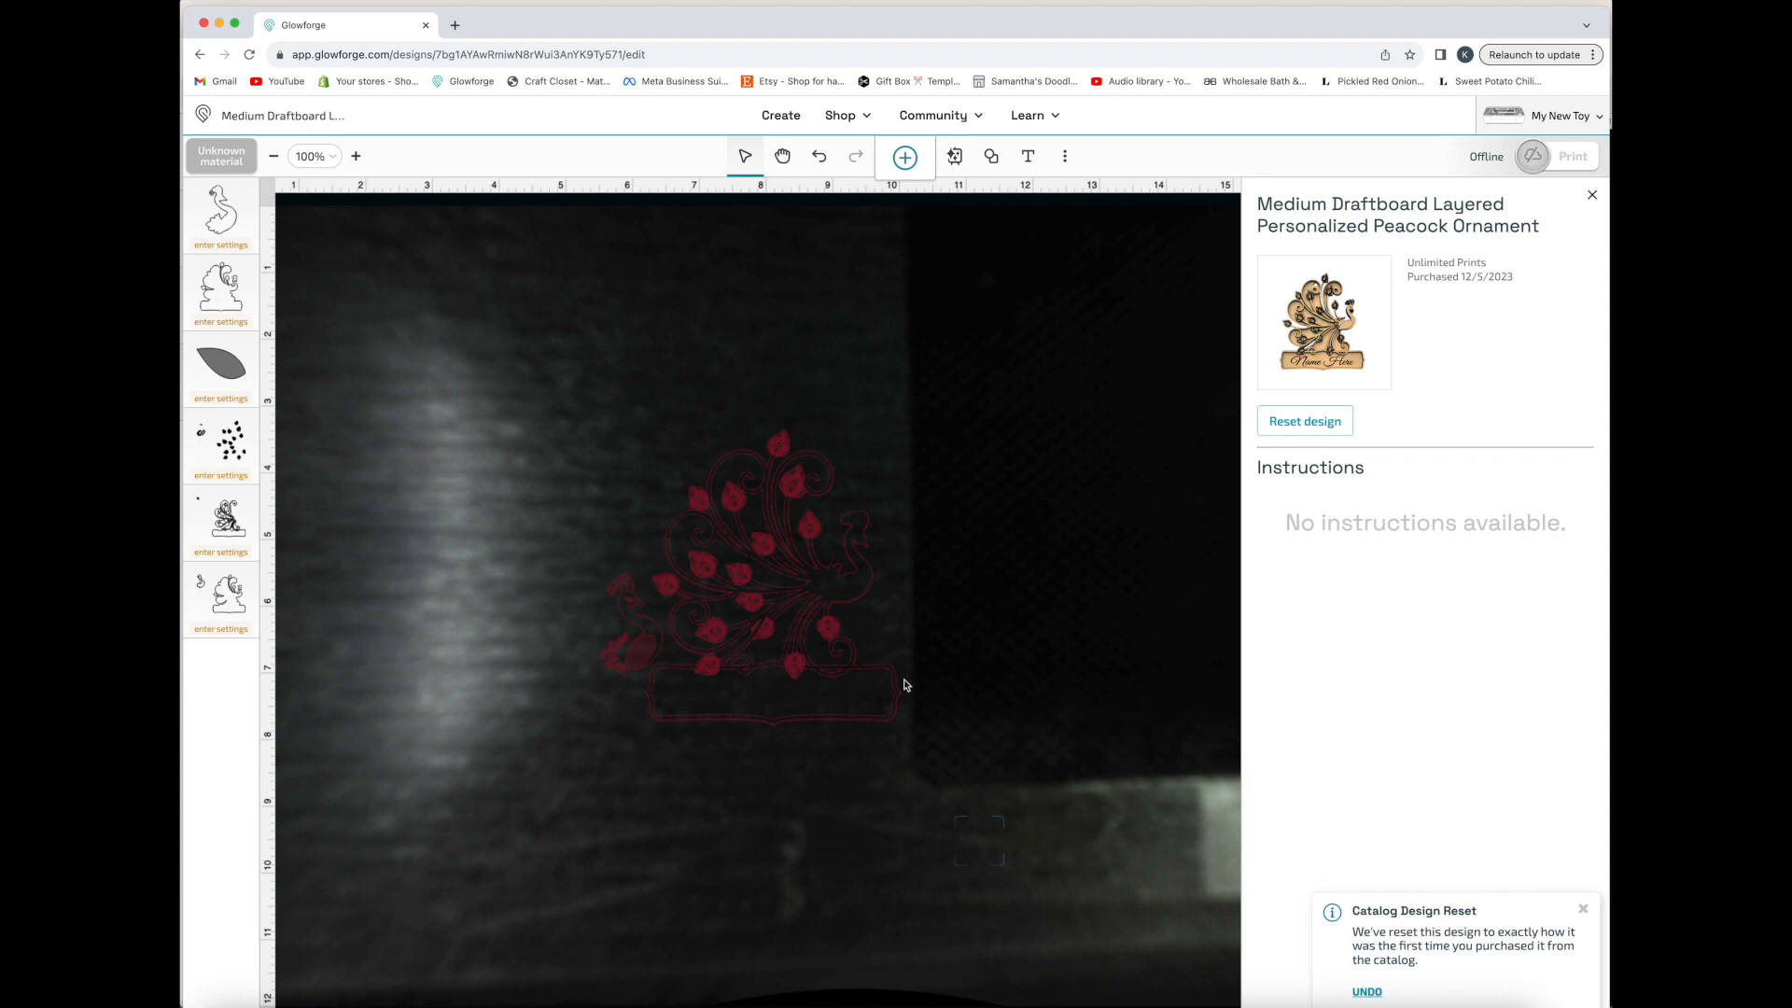
Flip the leafed peacock panel vertically, move it left clear of its outline, and flip it upright again
click(829, 595)
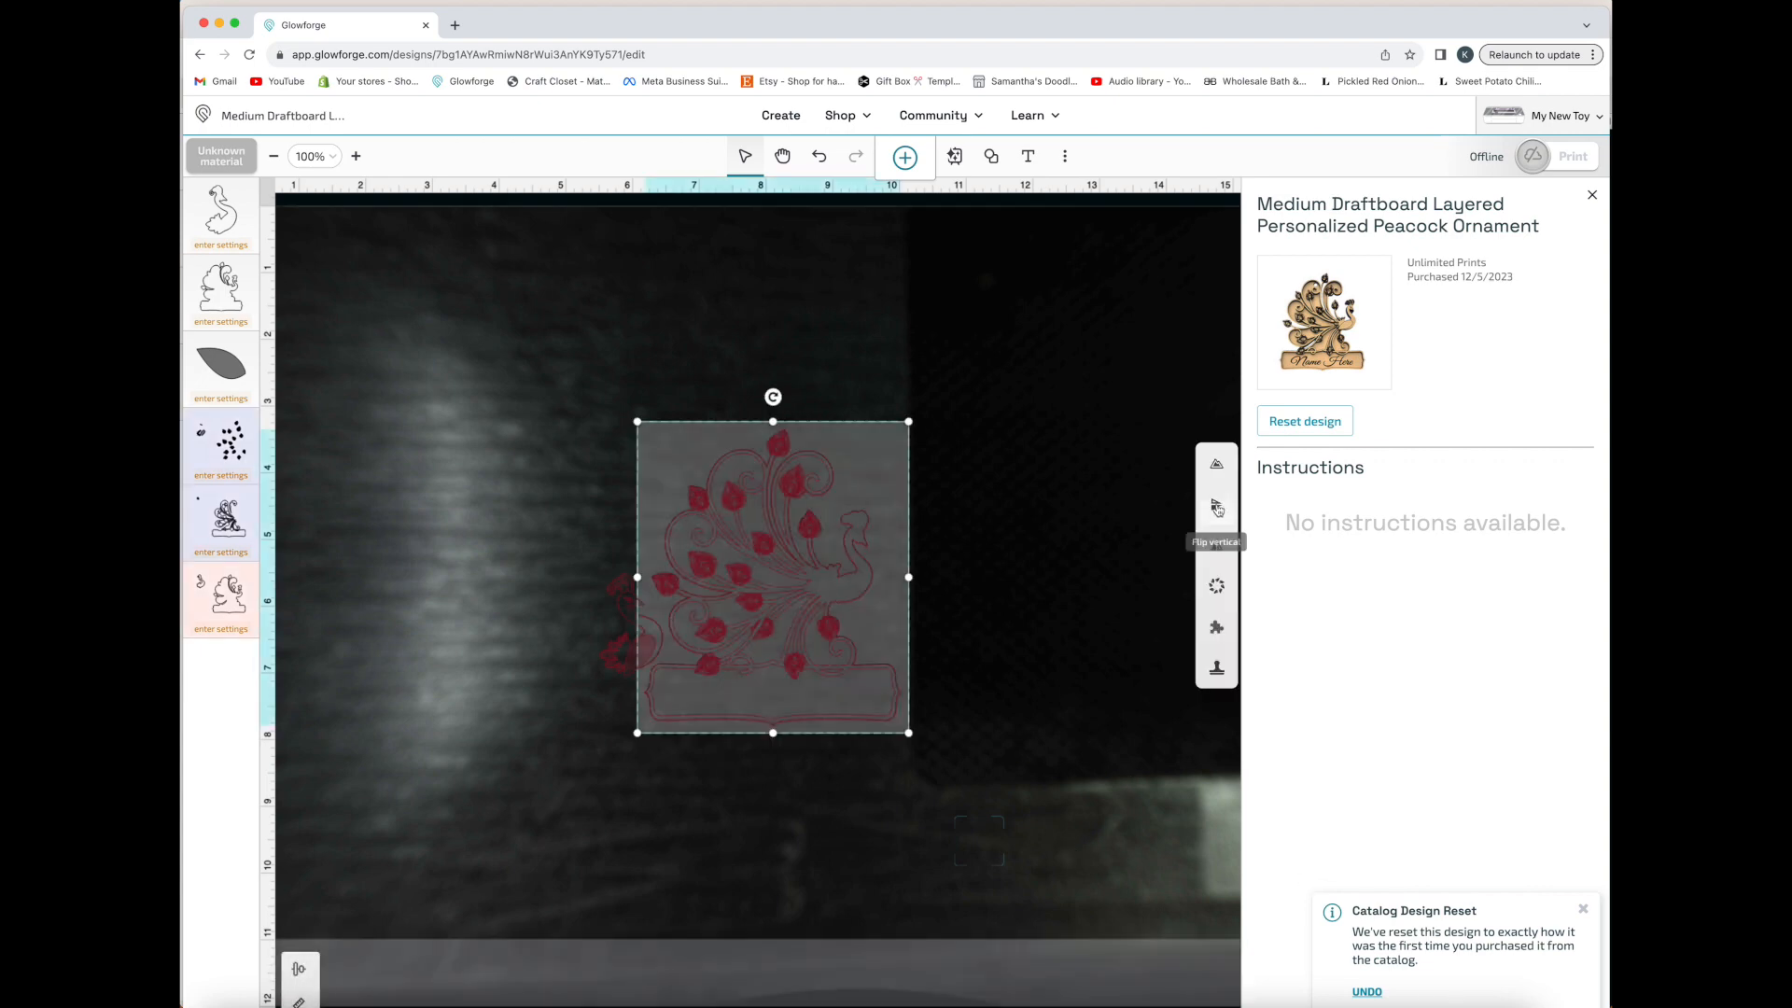
click(1217, 507)
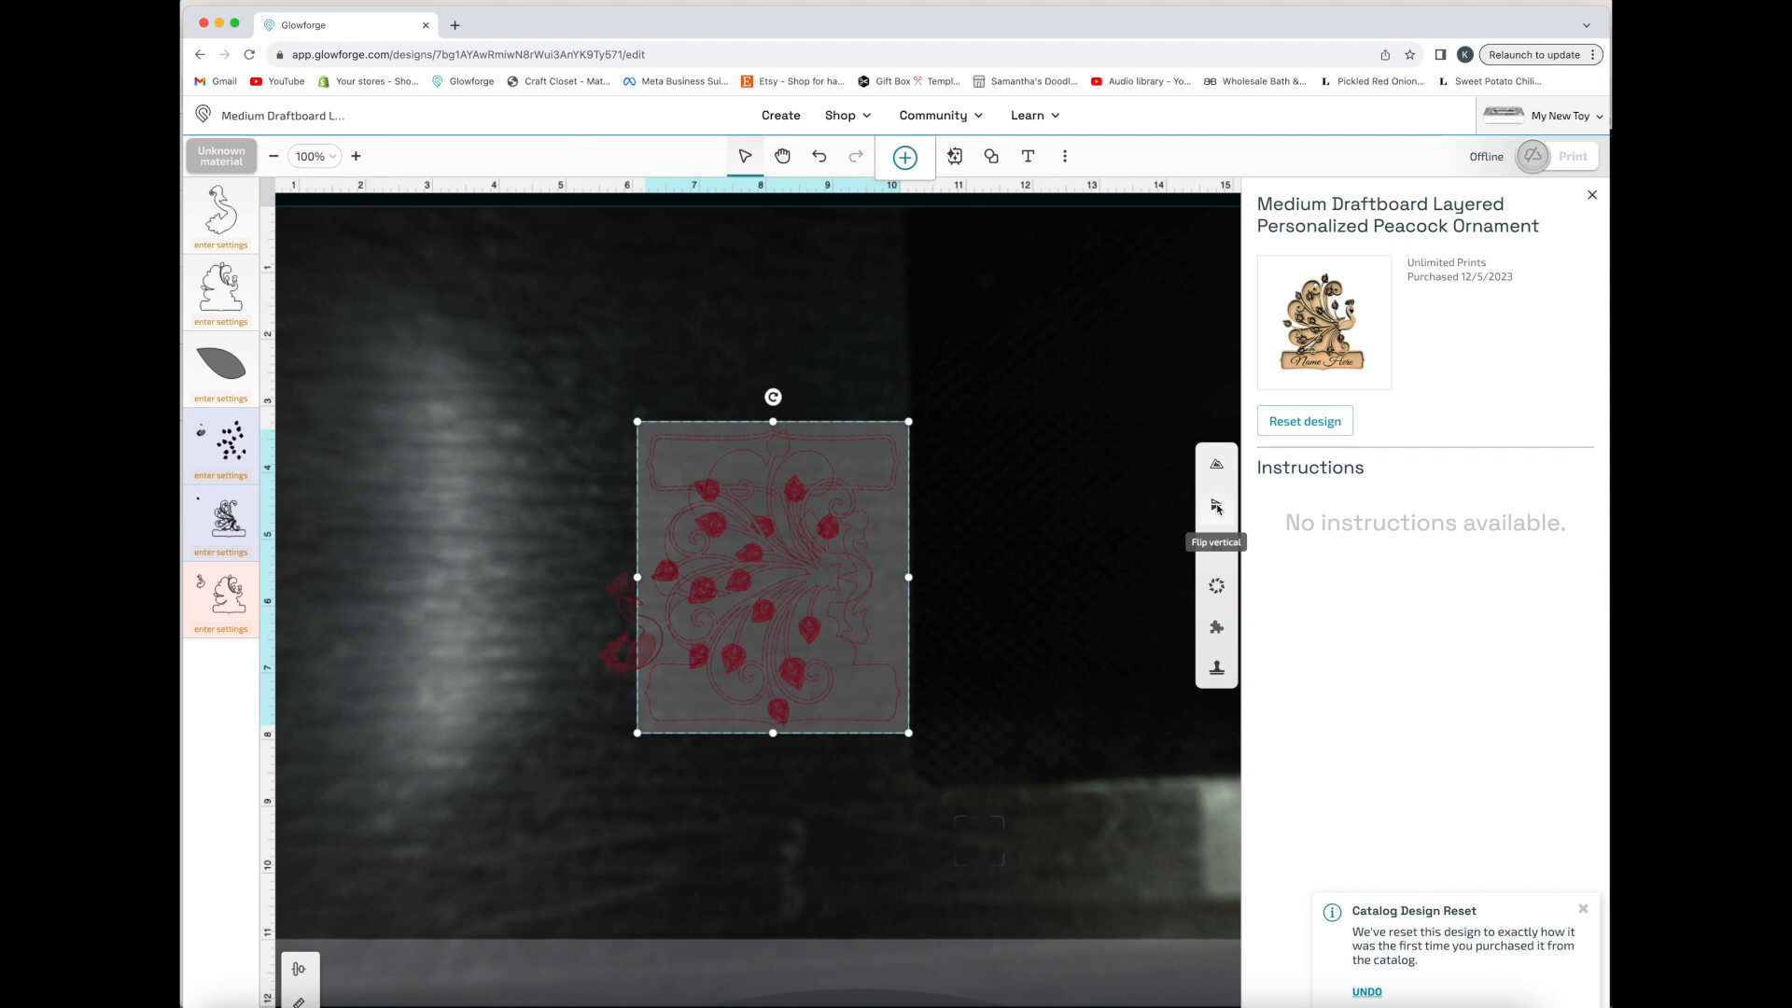
drag(737, 553, 415, 577)
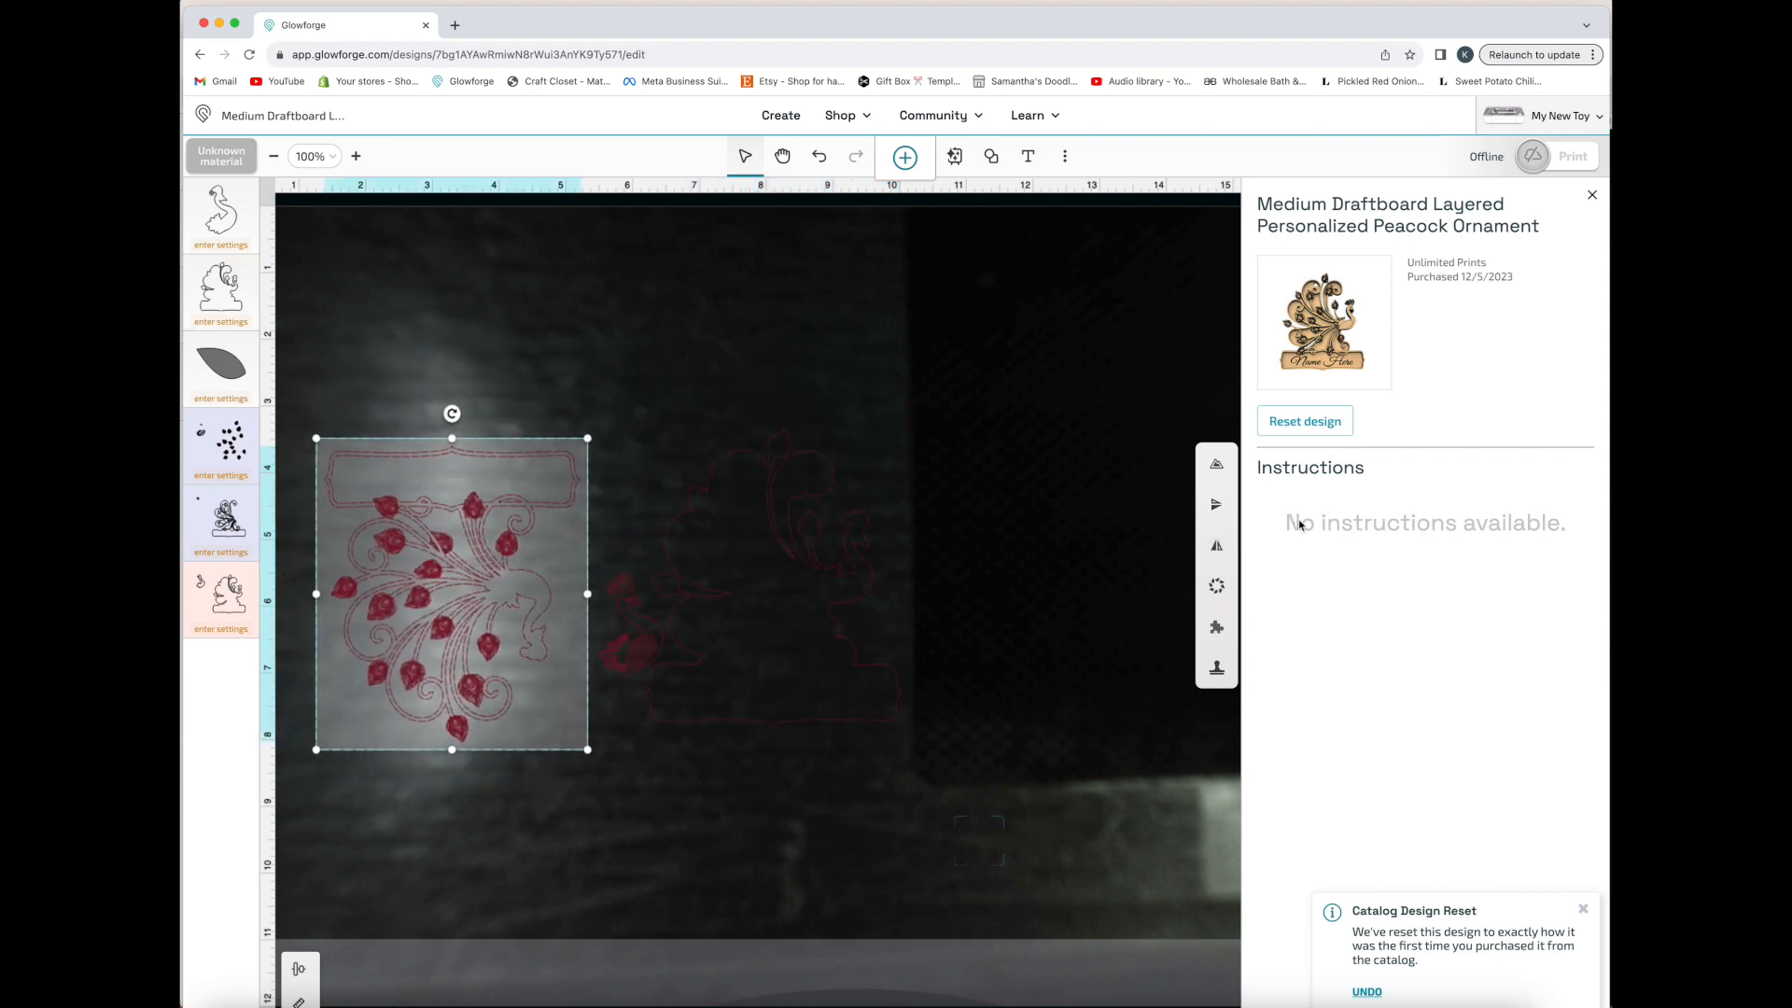
click(1214, 507)
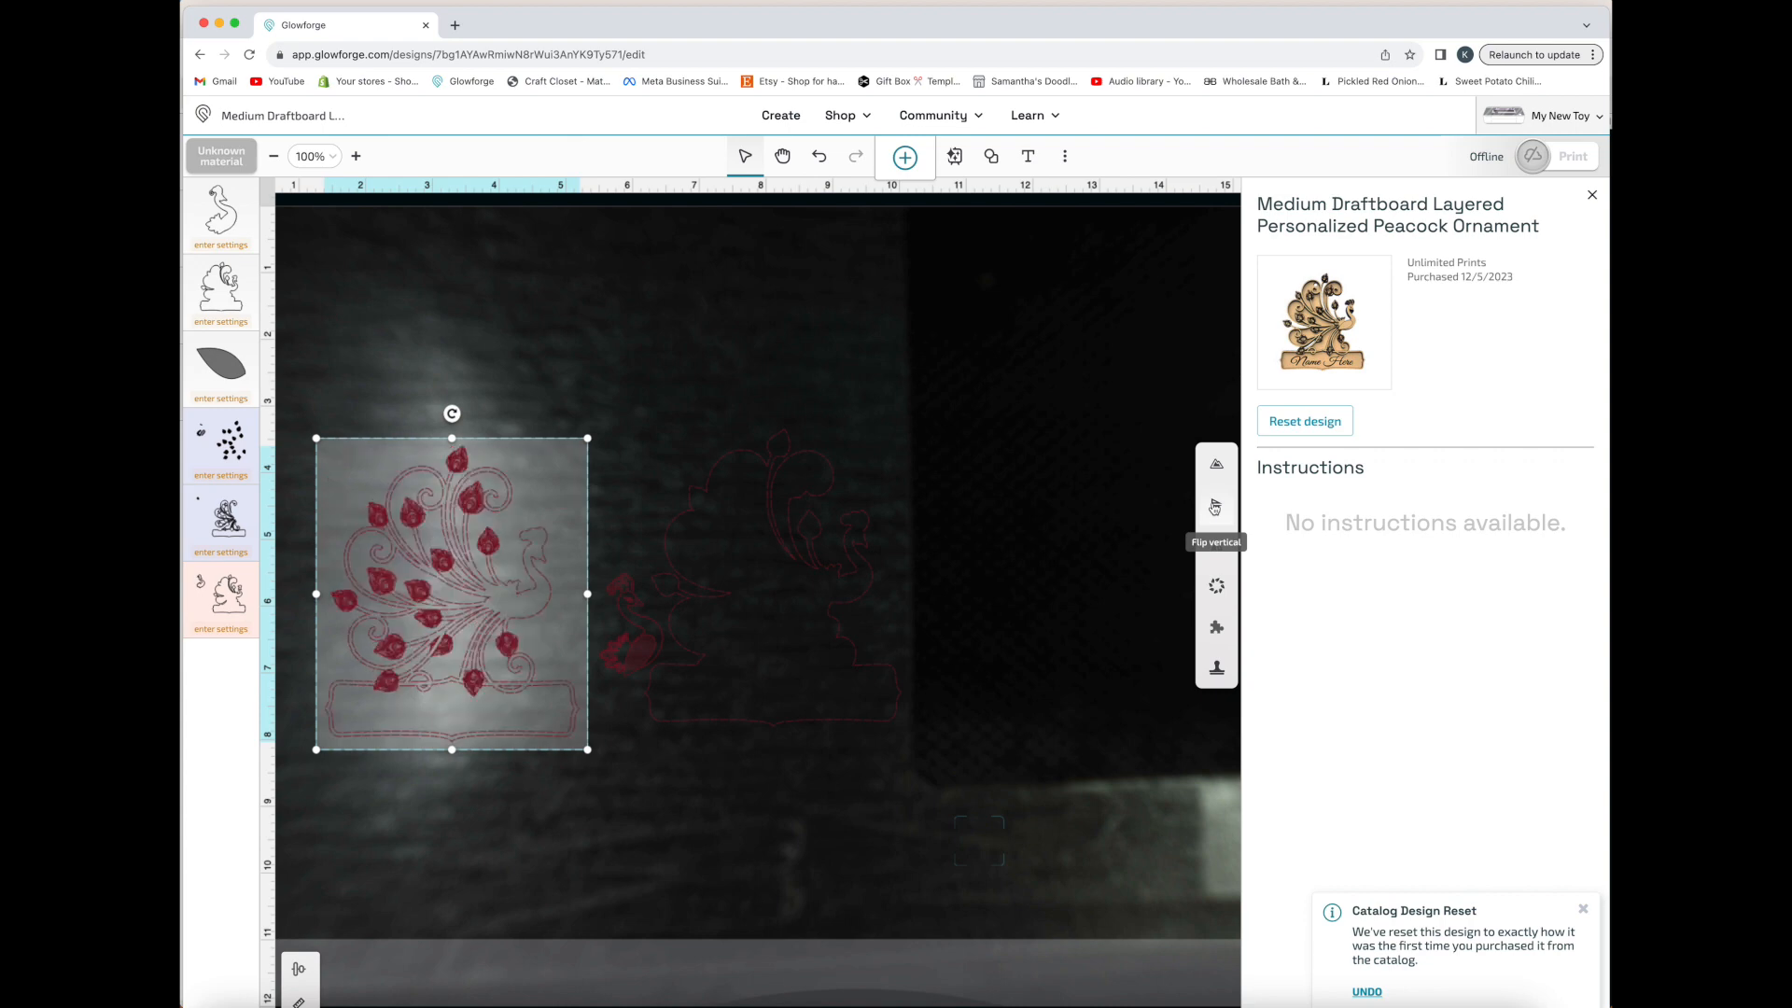
Flip the leafed peacock panel horizontally and mirror it back to its original direction
click(1217, 550)
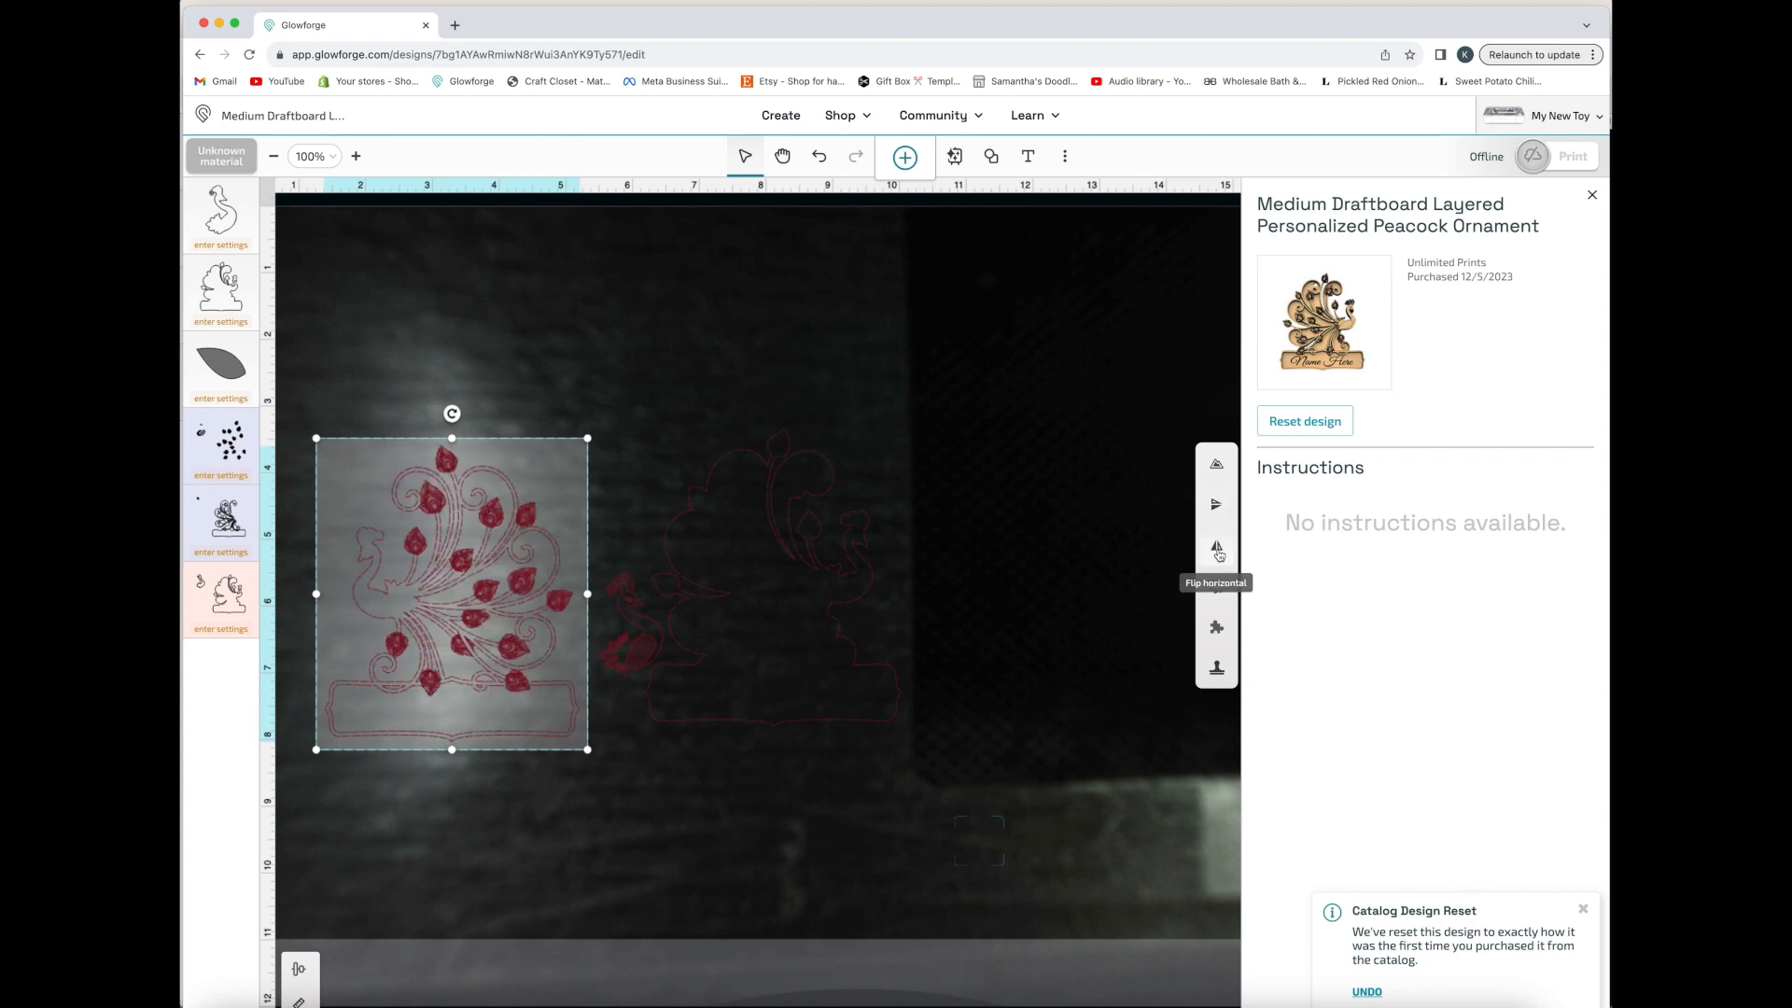
click(1218, 551)
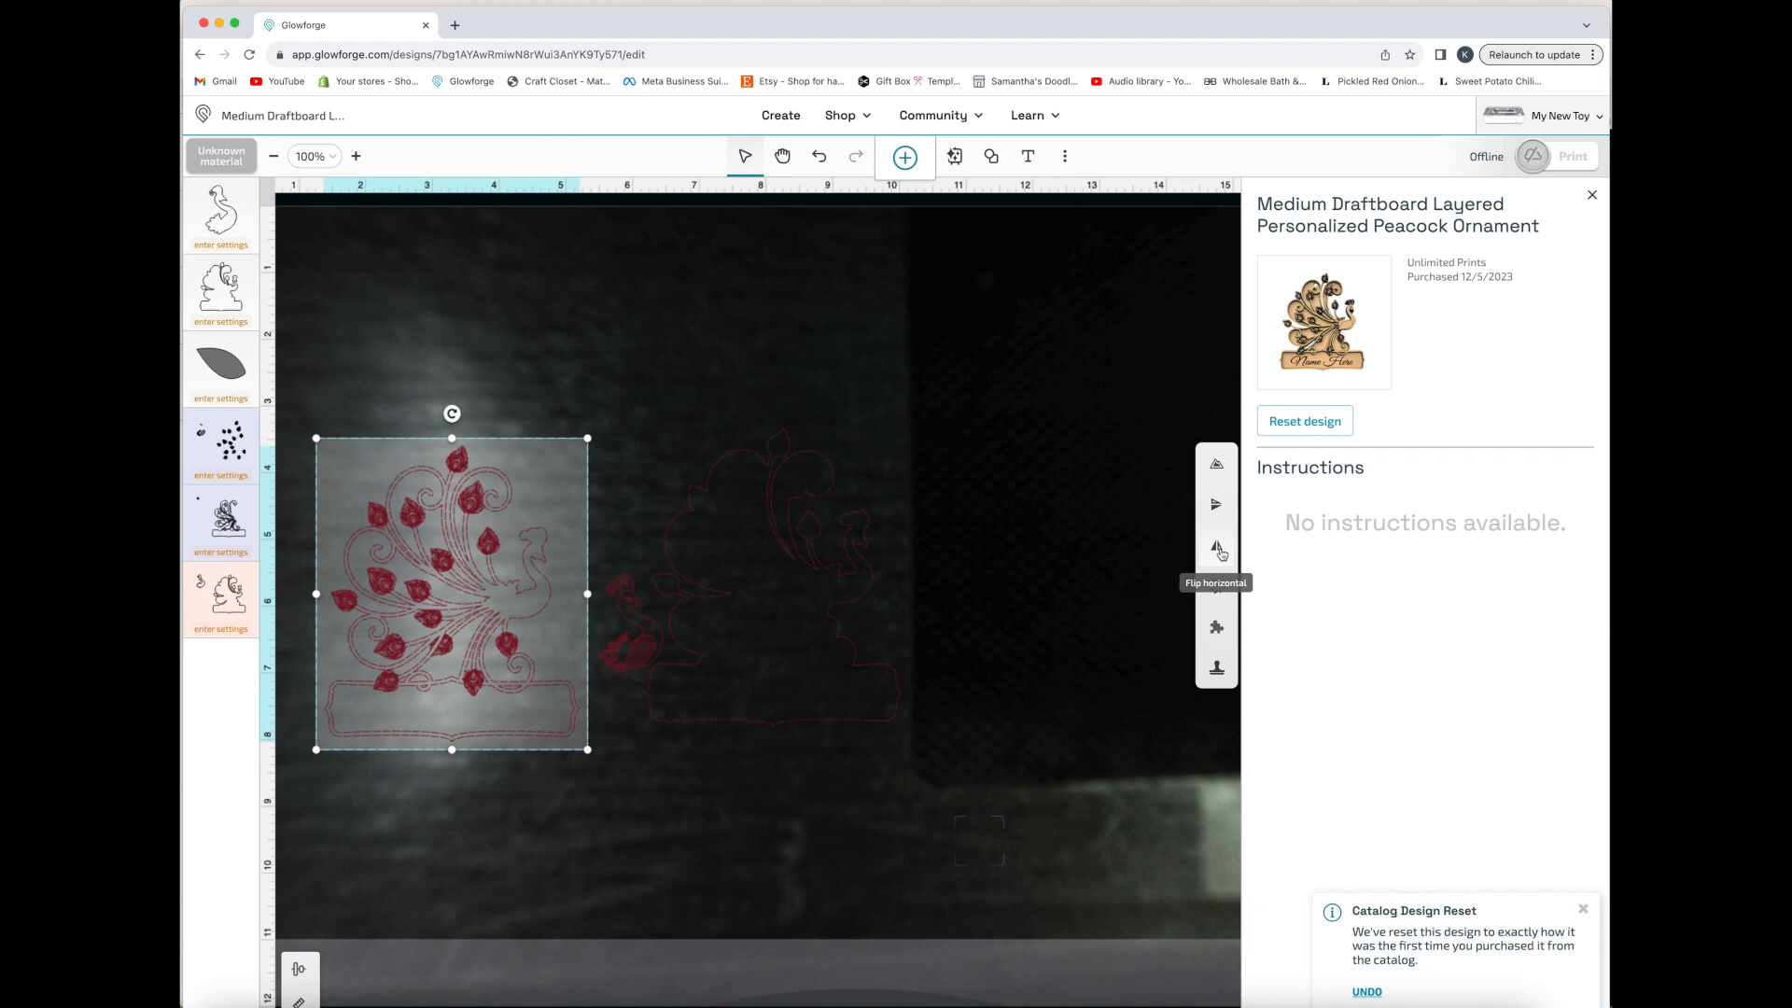
Insert the text "Peacock", enlarge it to about 35 pt, and place it above the peacock pieces
click(1028, 156)
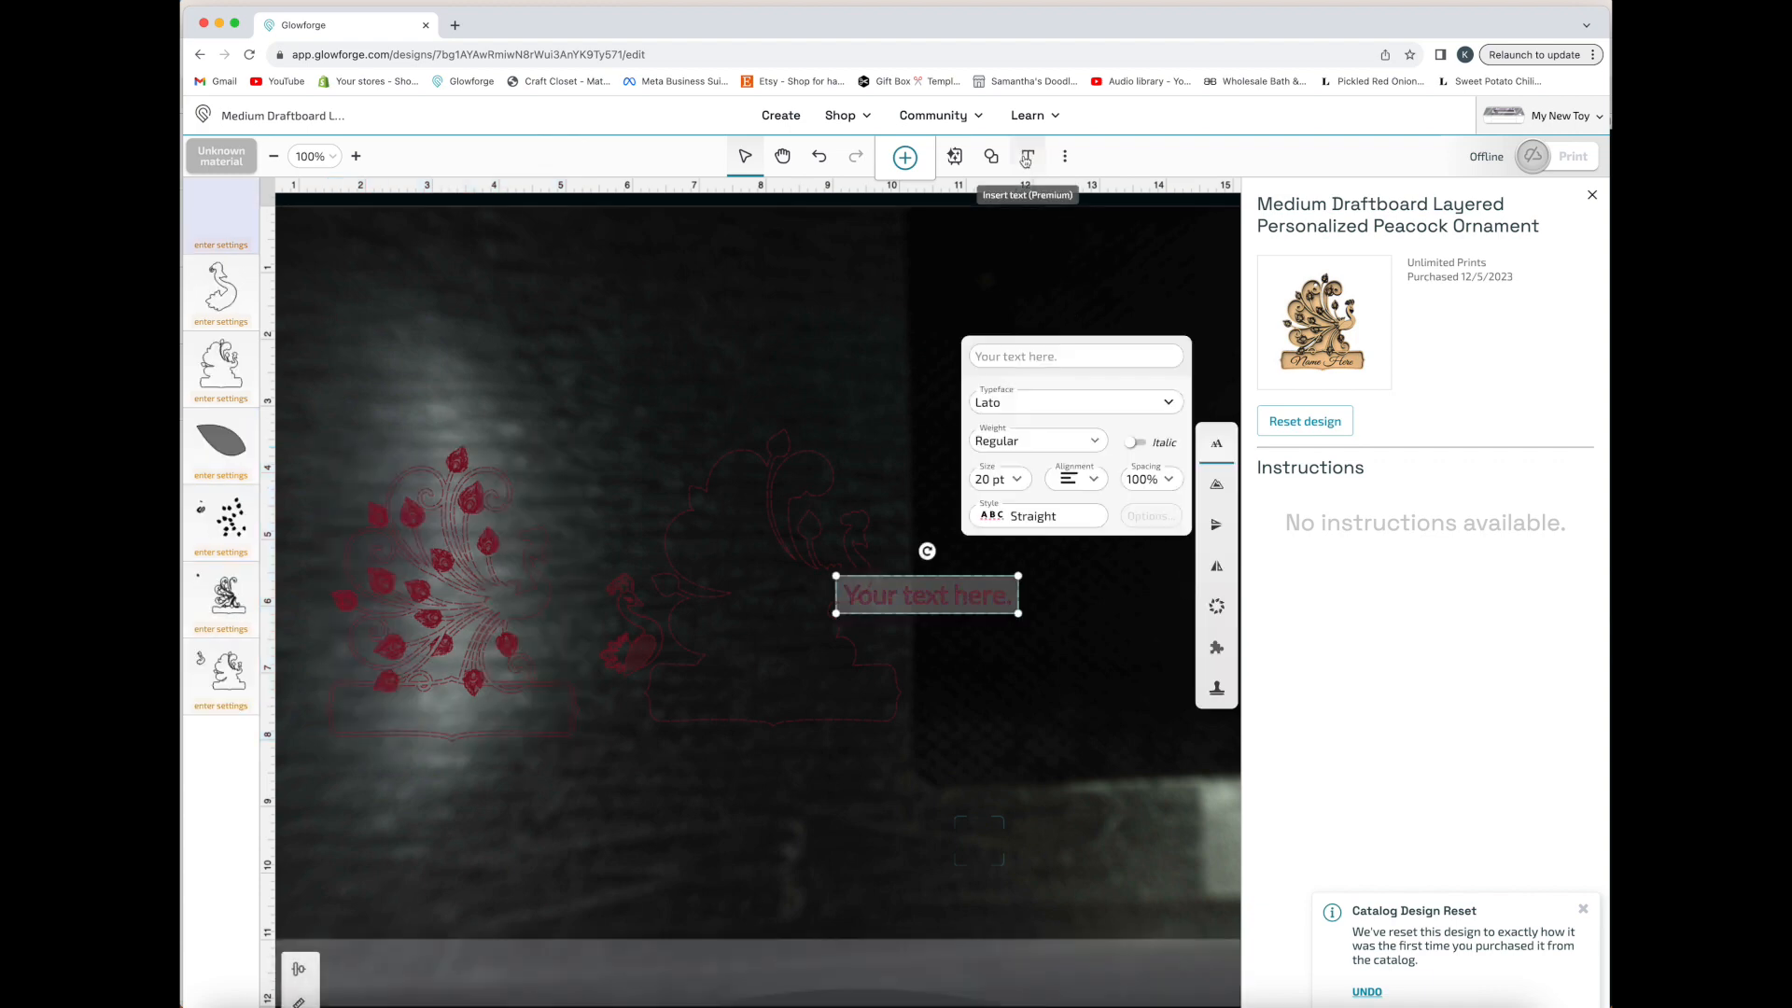
click(1062, 356)
text(test)
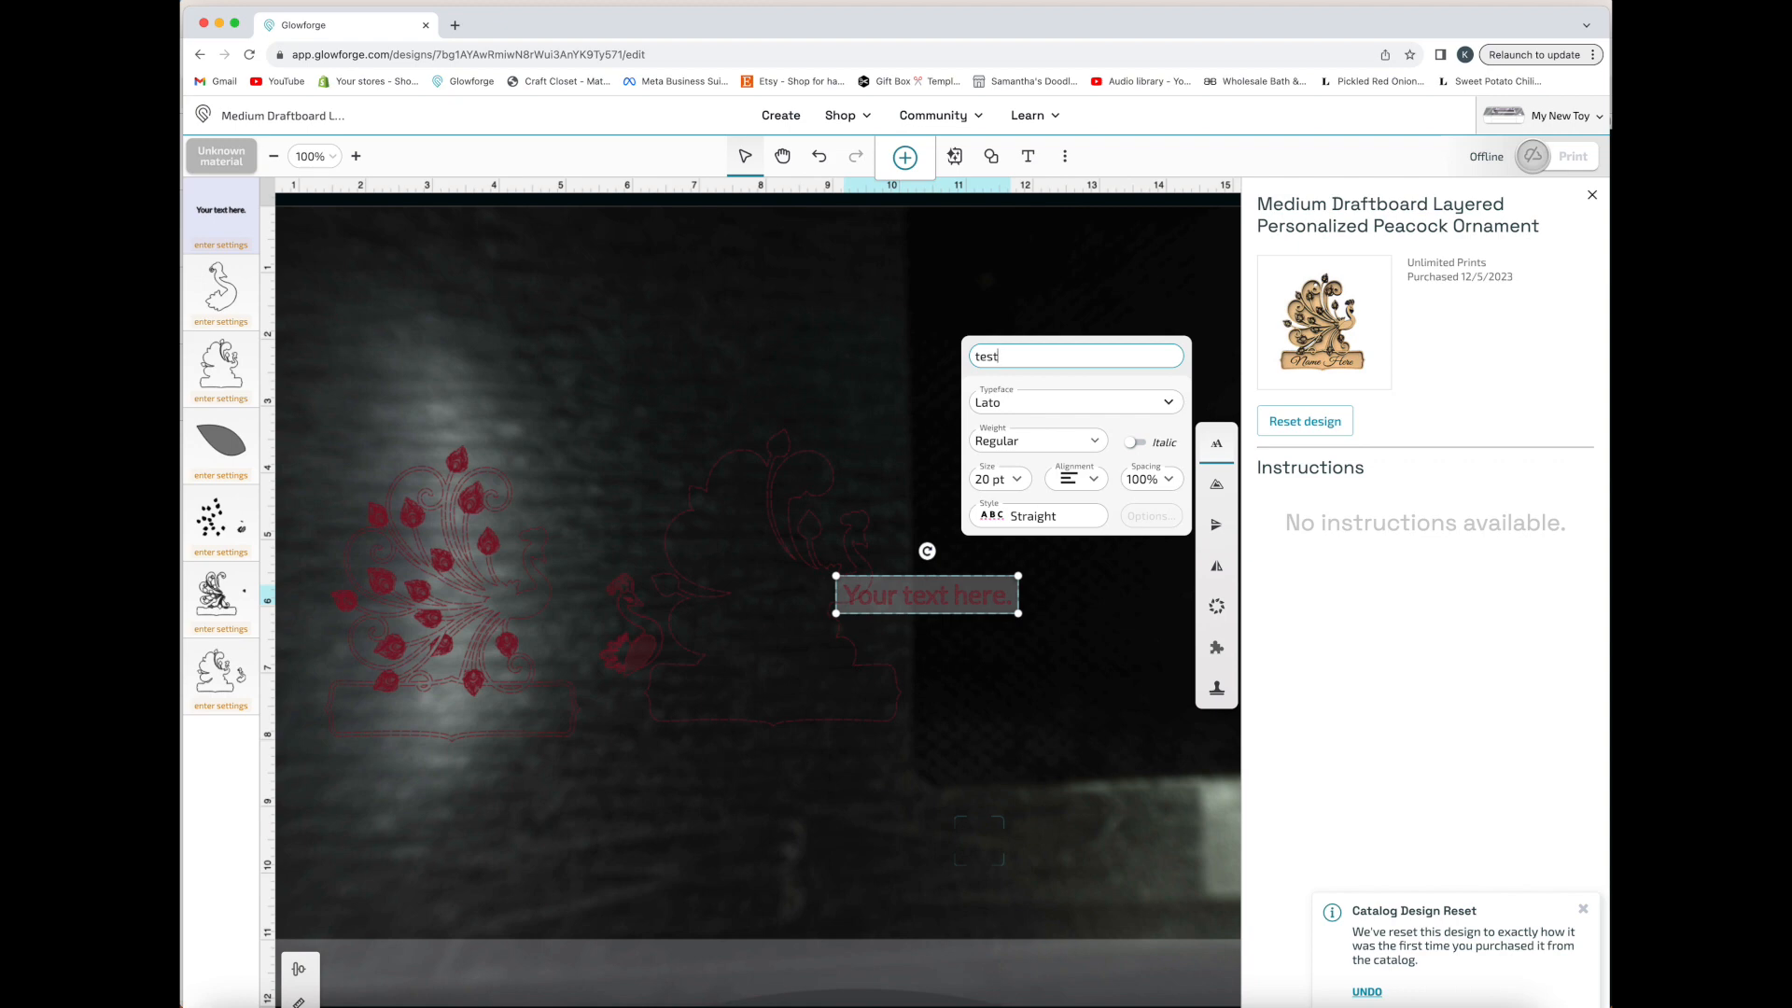
key(BackSpace)
text(Peacock)
key(Return)
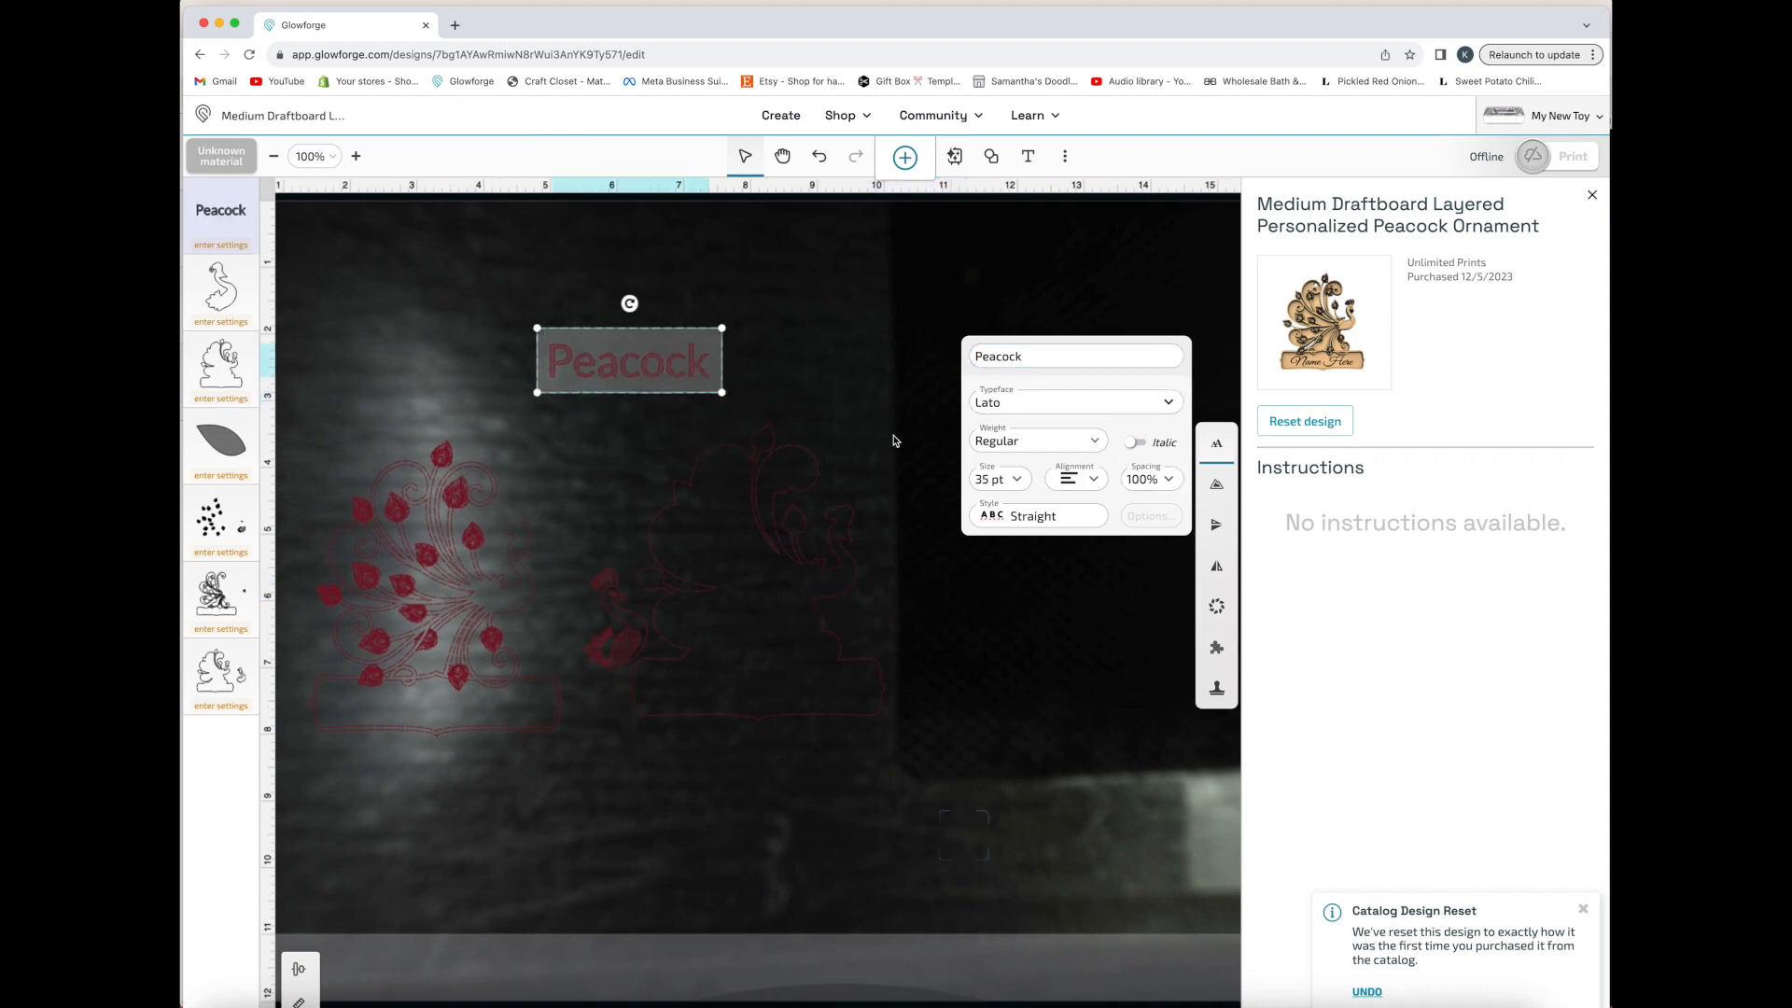
Set the "Peacock" text's typeface to Lavishly Yours and its size to 14 pt
click(1173, 408)
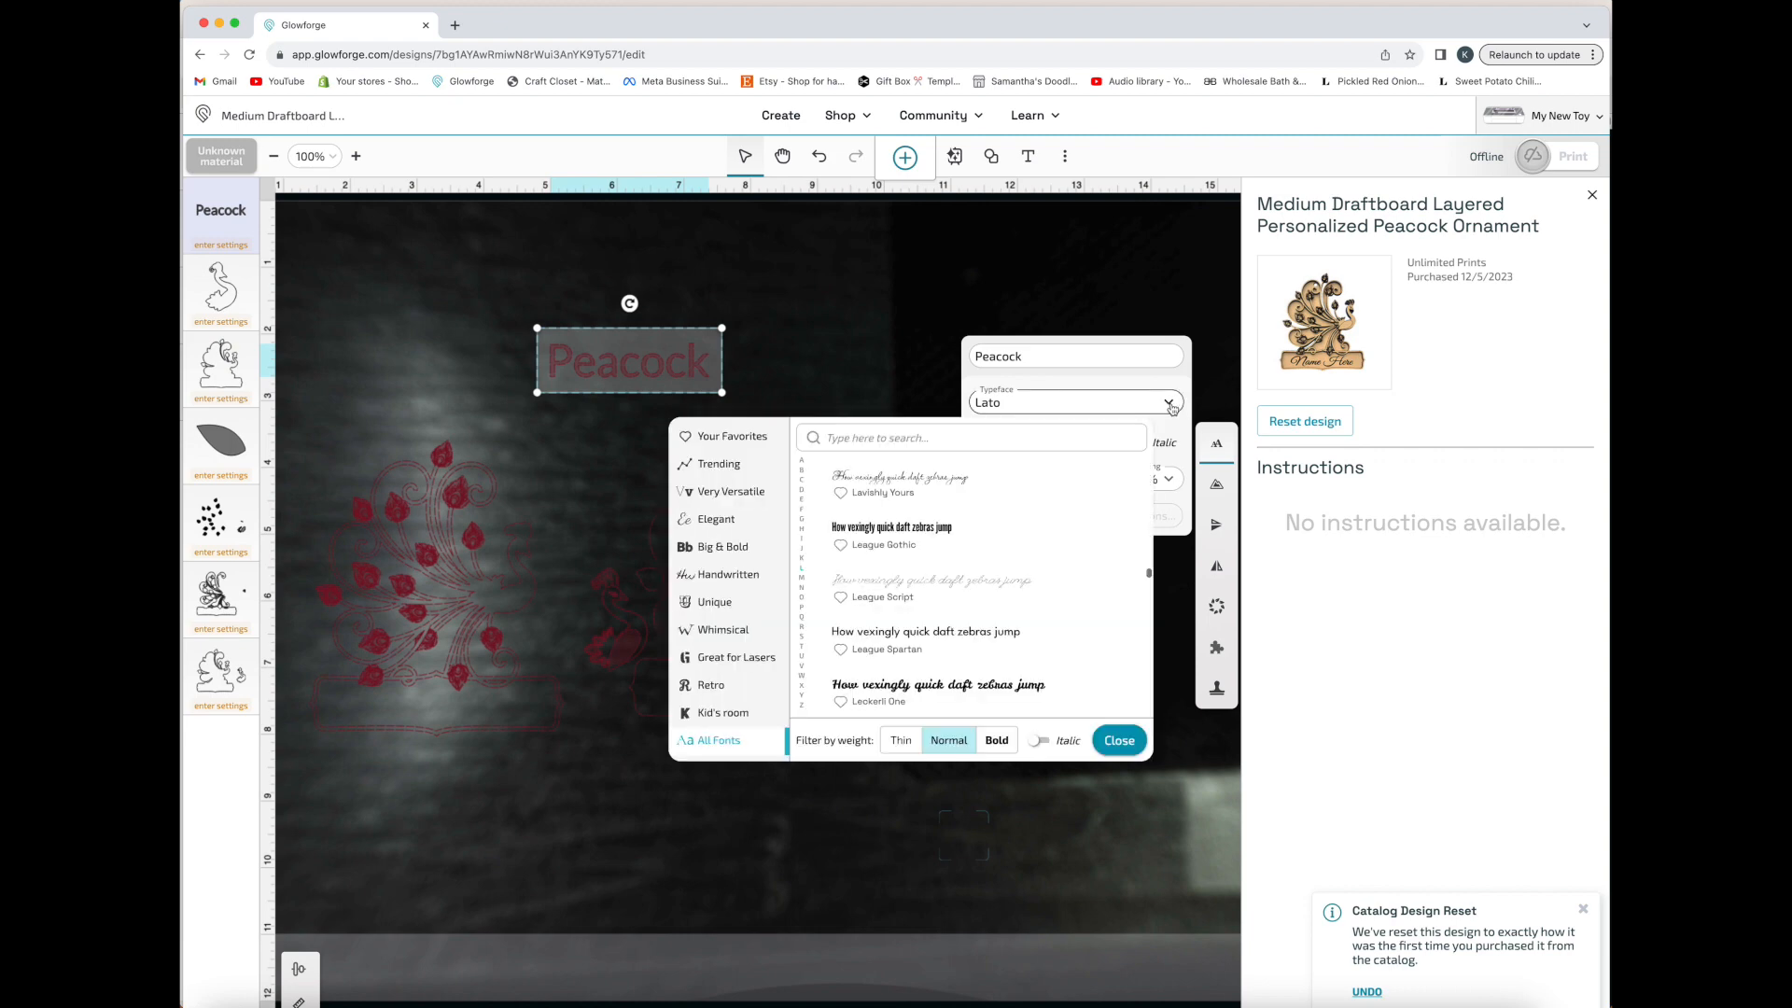
click(956, 481)
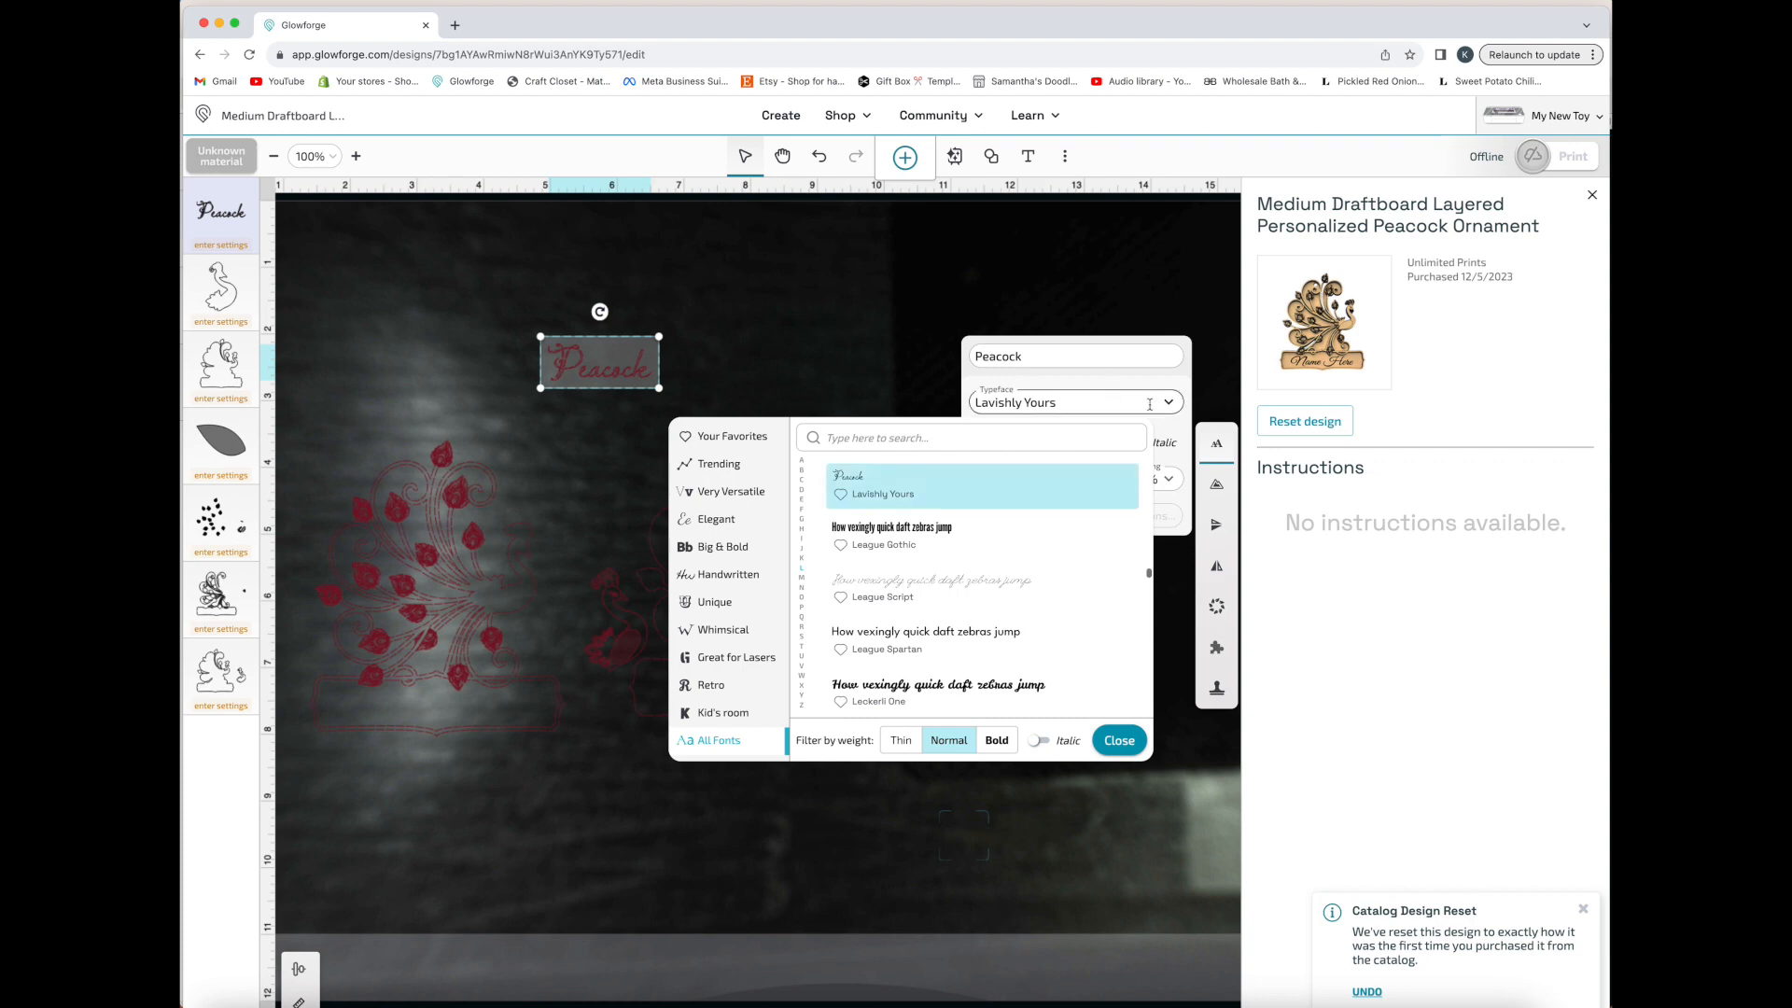
click(1170, 382)
click(1019, 482)
click(1016, 487)
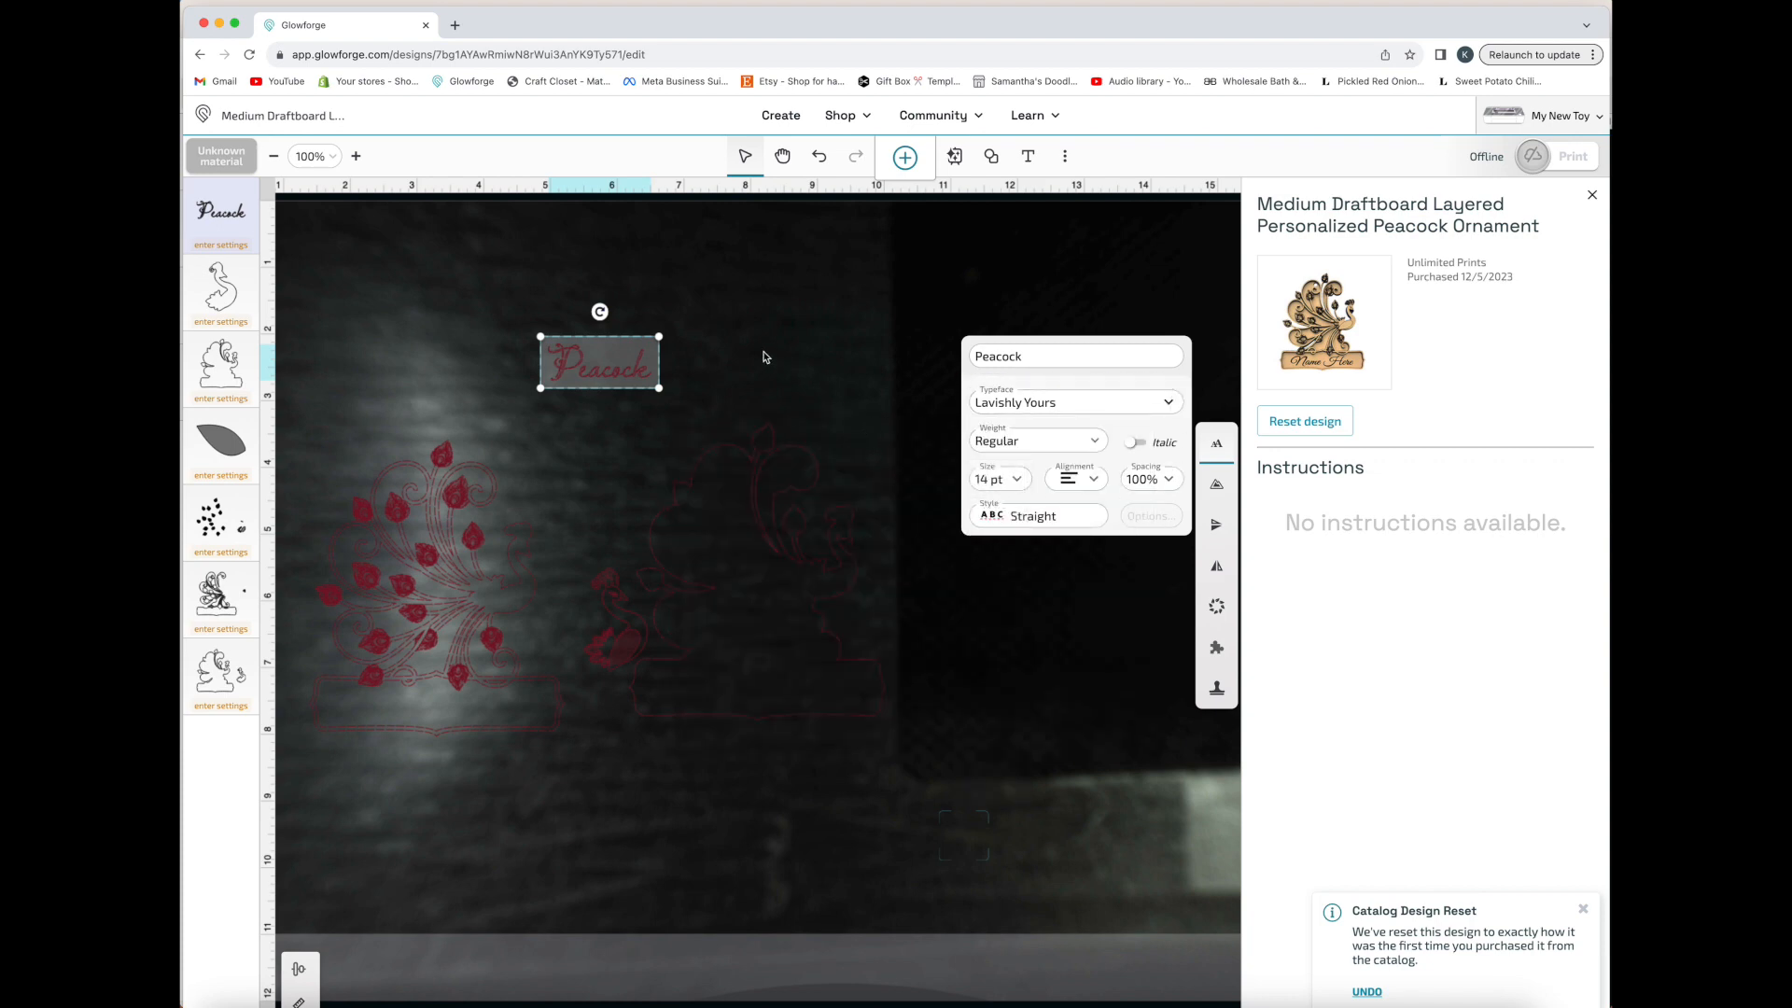
Move the leafed peacock panel onto its outline, select both, and align their middles
drag(478, 590, 803, 582)
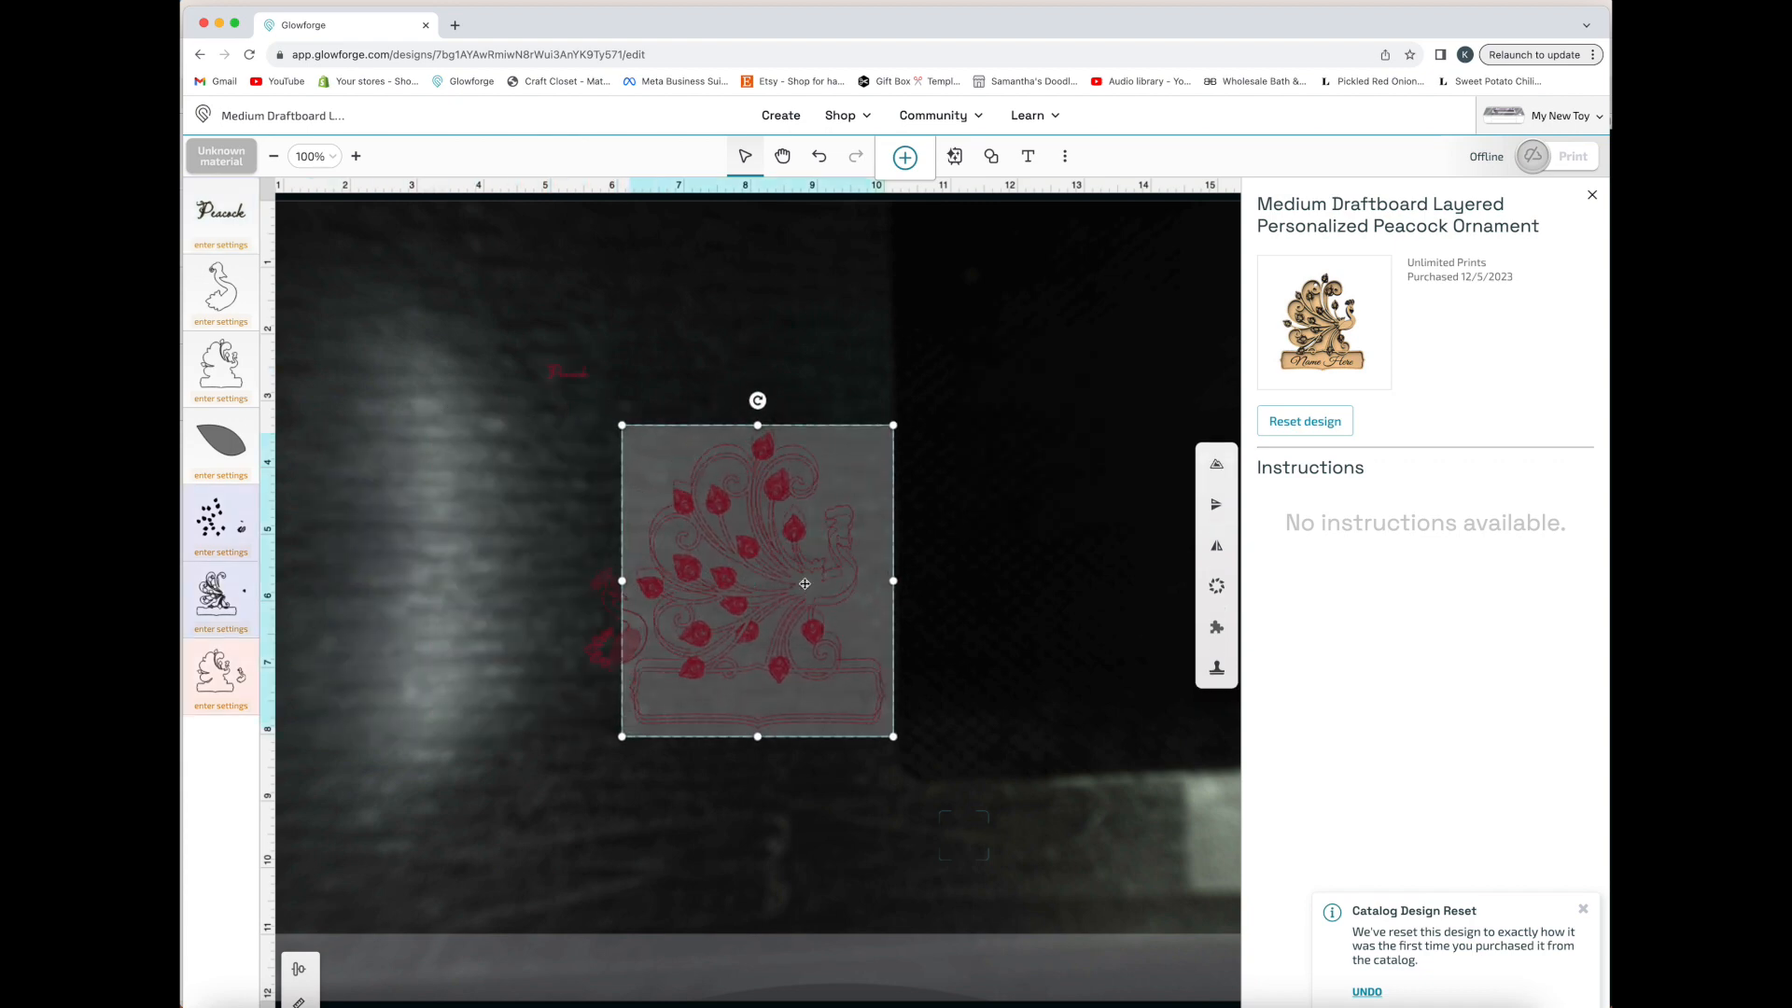
click(831, 395)
drag(832, 394, 764, 586)
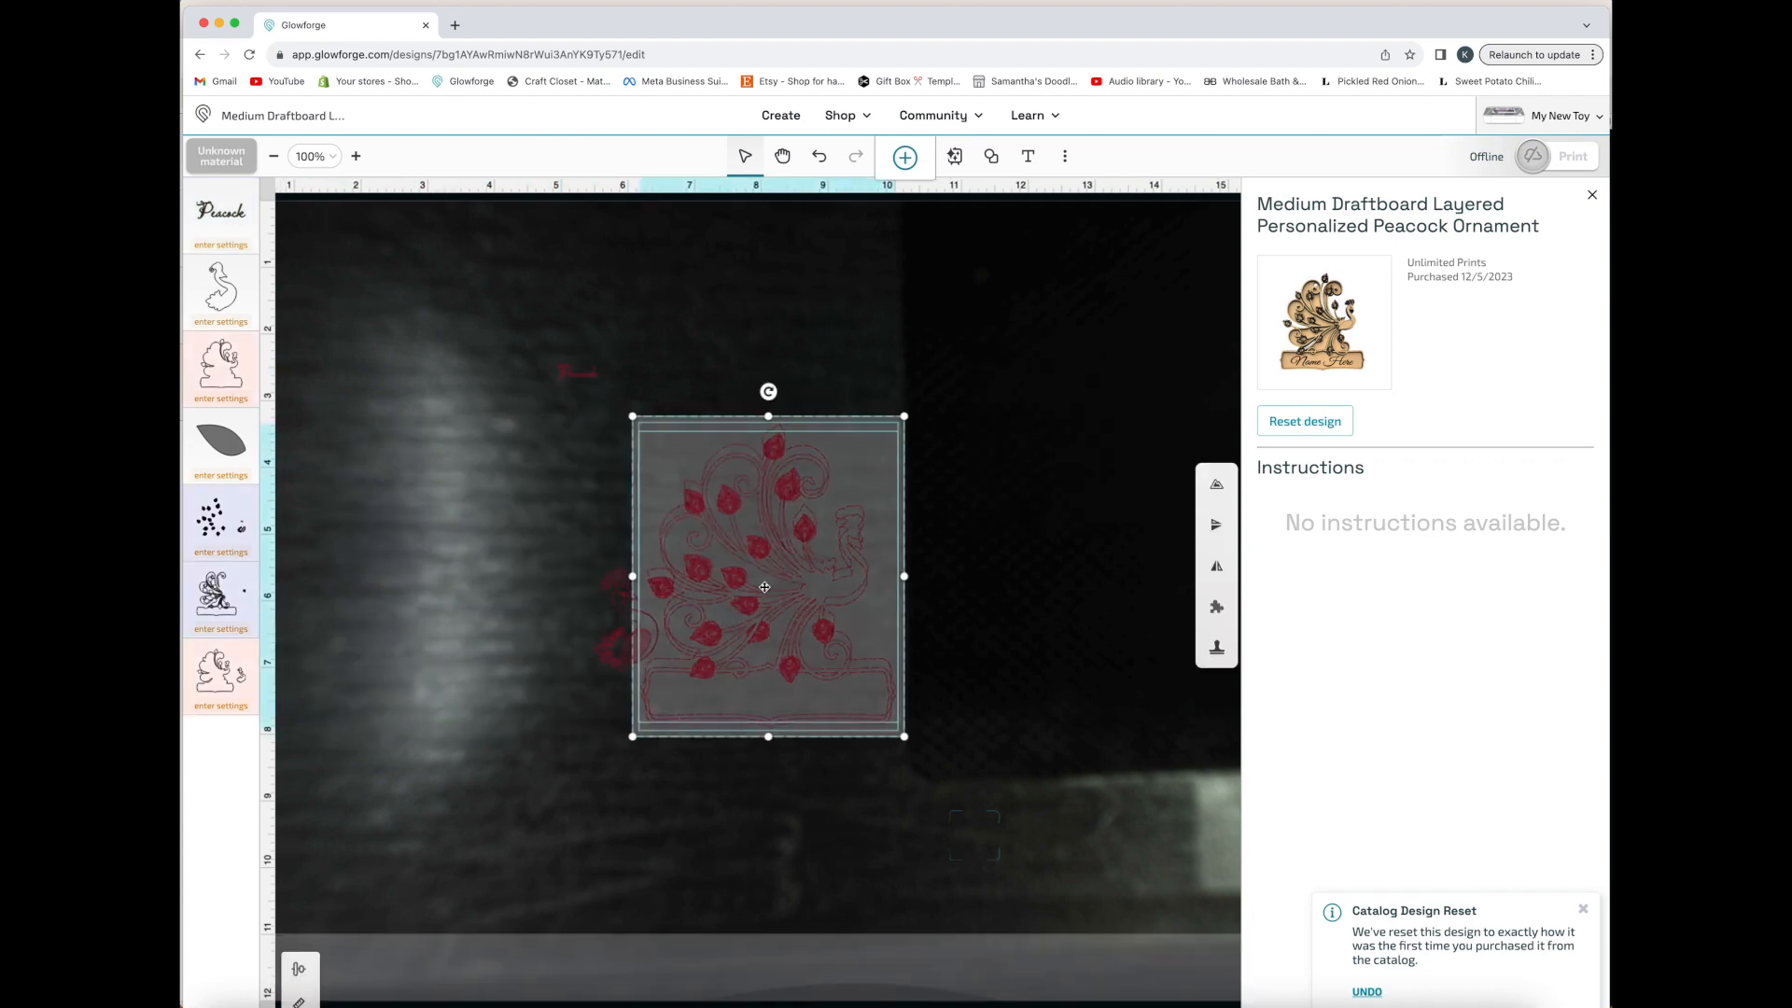
scroll(792, 585, up, 1)
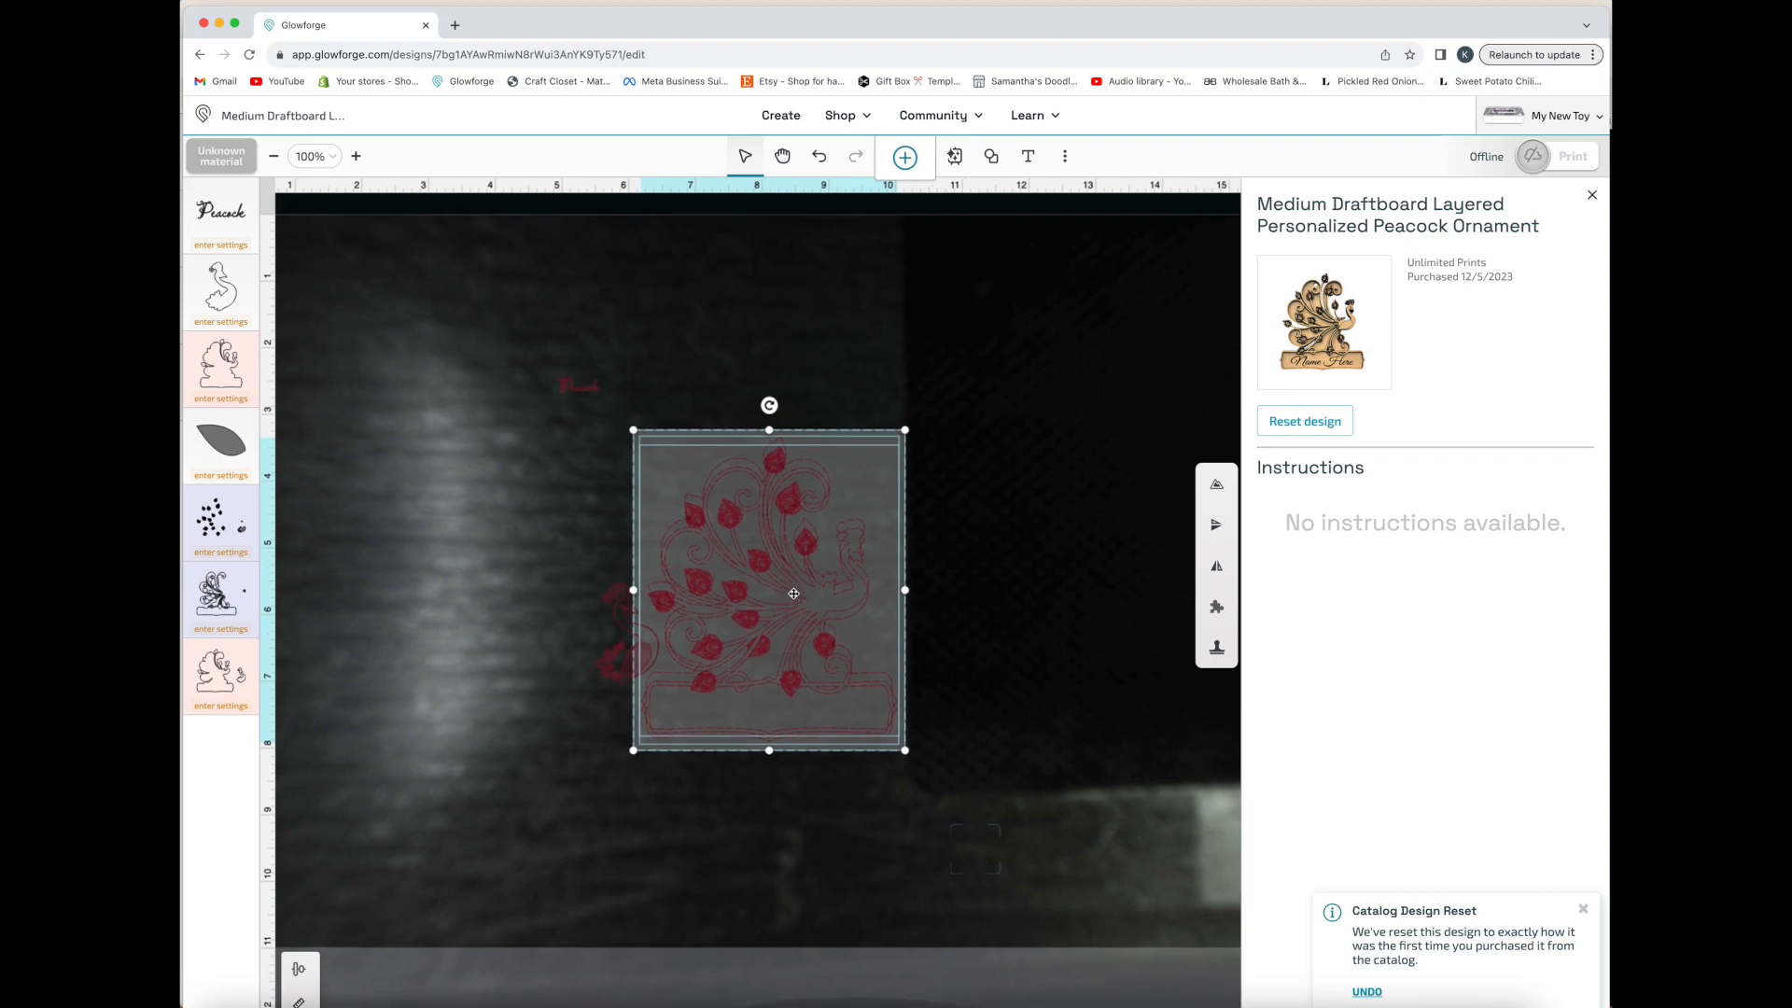
click(299, 968)
click(411, 916)
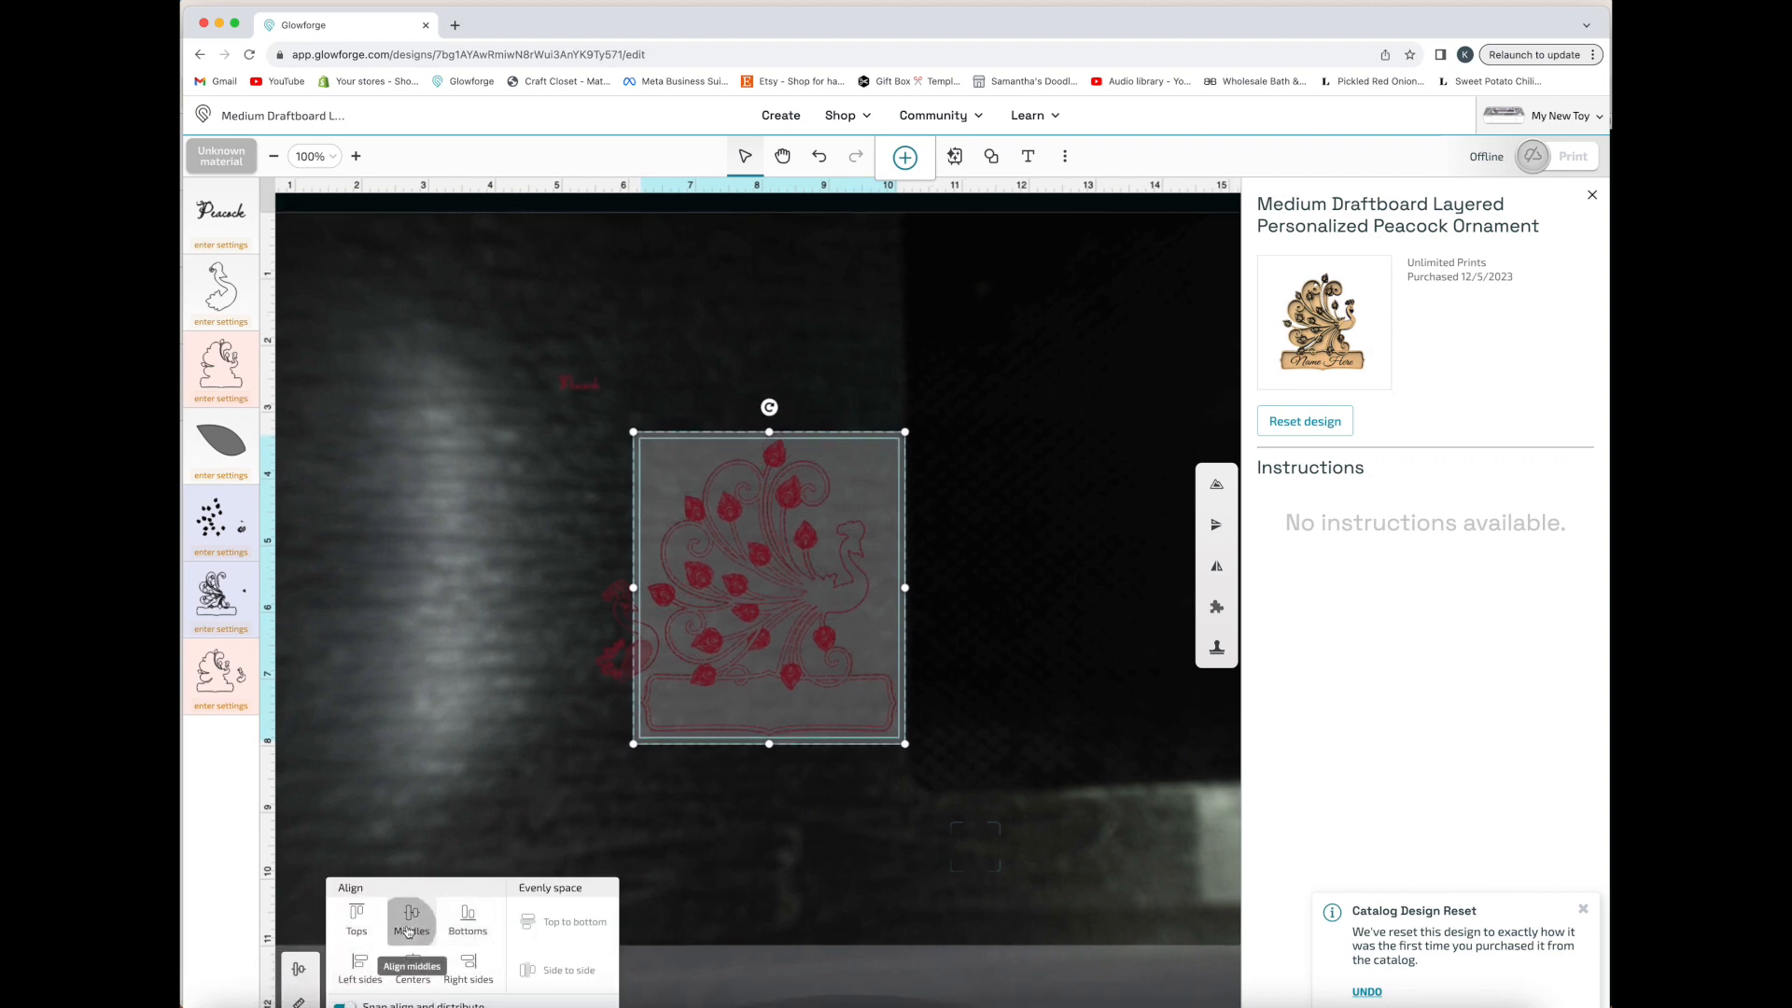
click(867, 917)
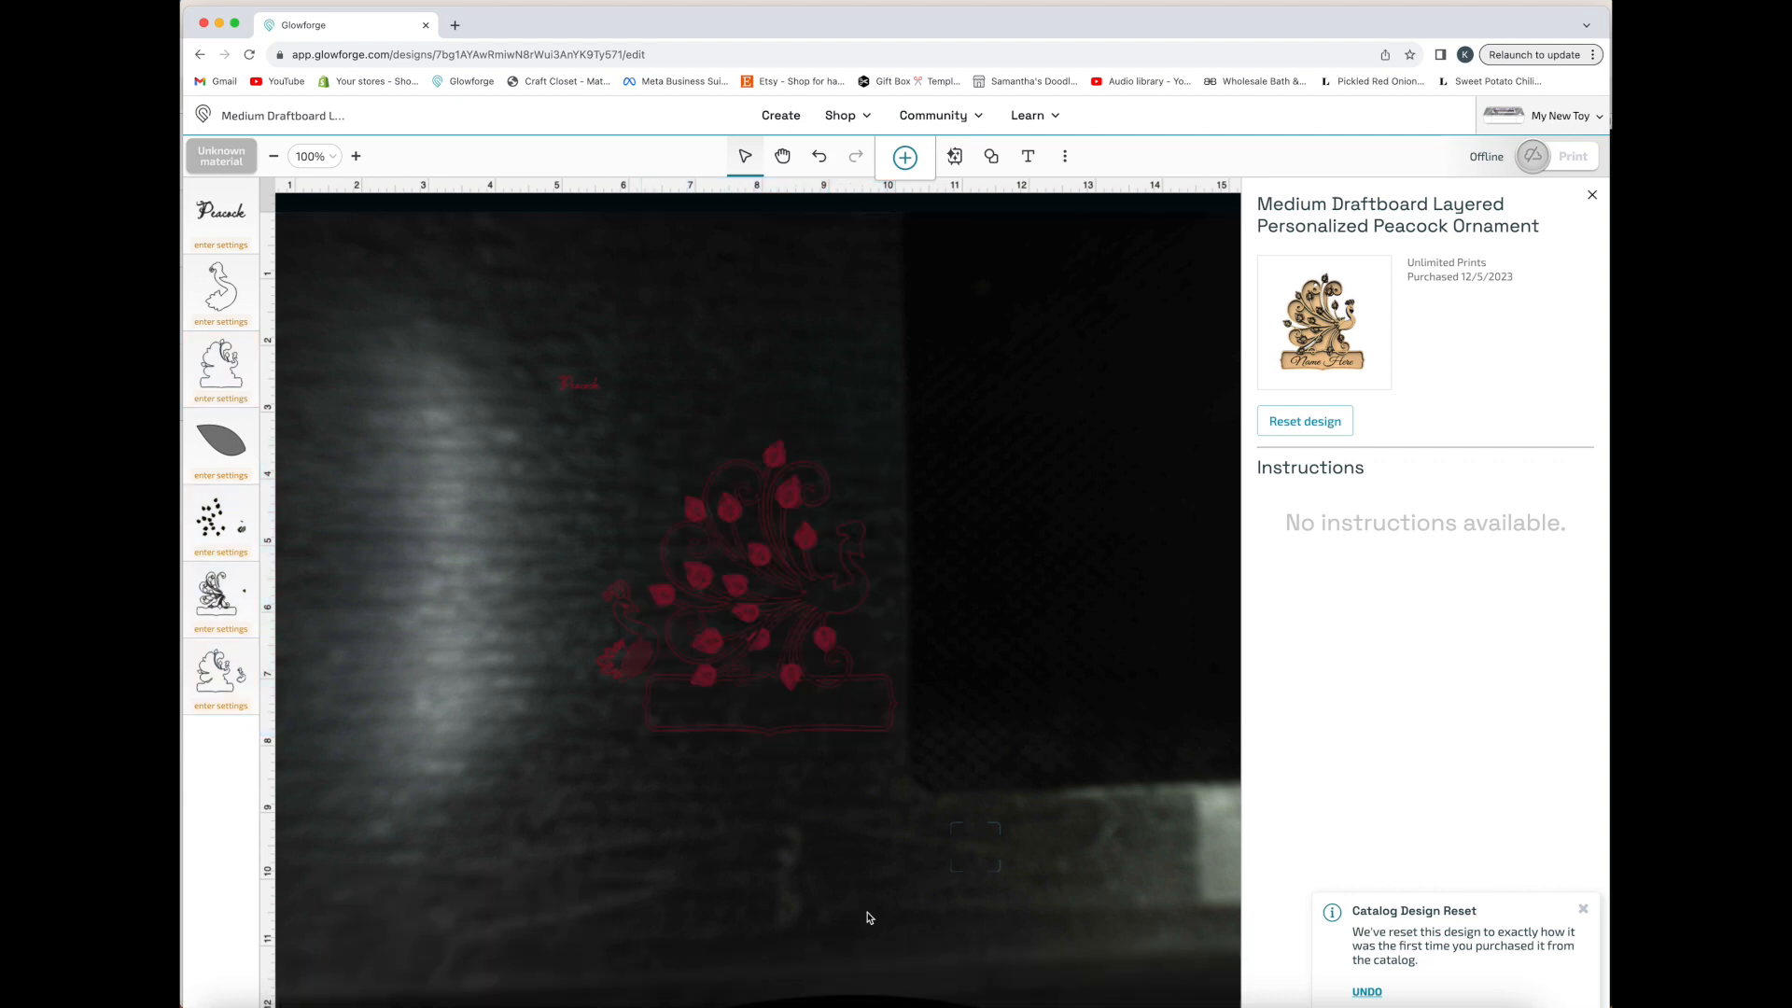
Move the "Peacock" text onto the panel's nameplate, set its size to 30 pt, and center it there
scroll(789, 732, down, 1)
drag(572, 368, 769, 707)
click(1017, 479)
click(994, 640)
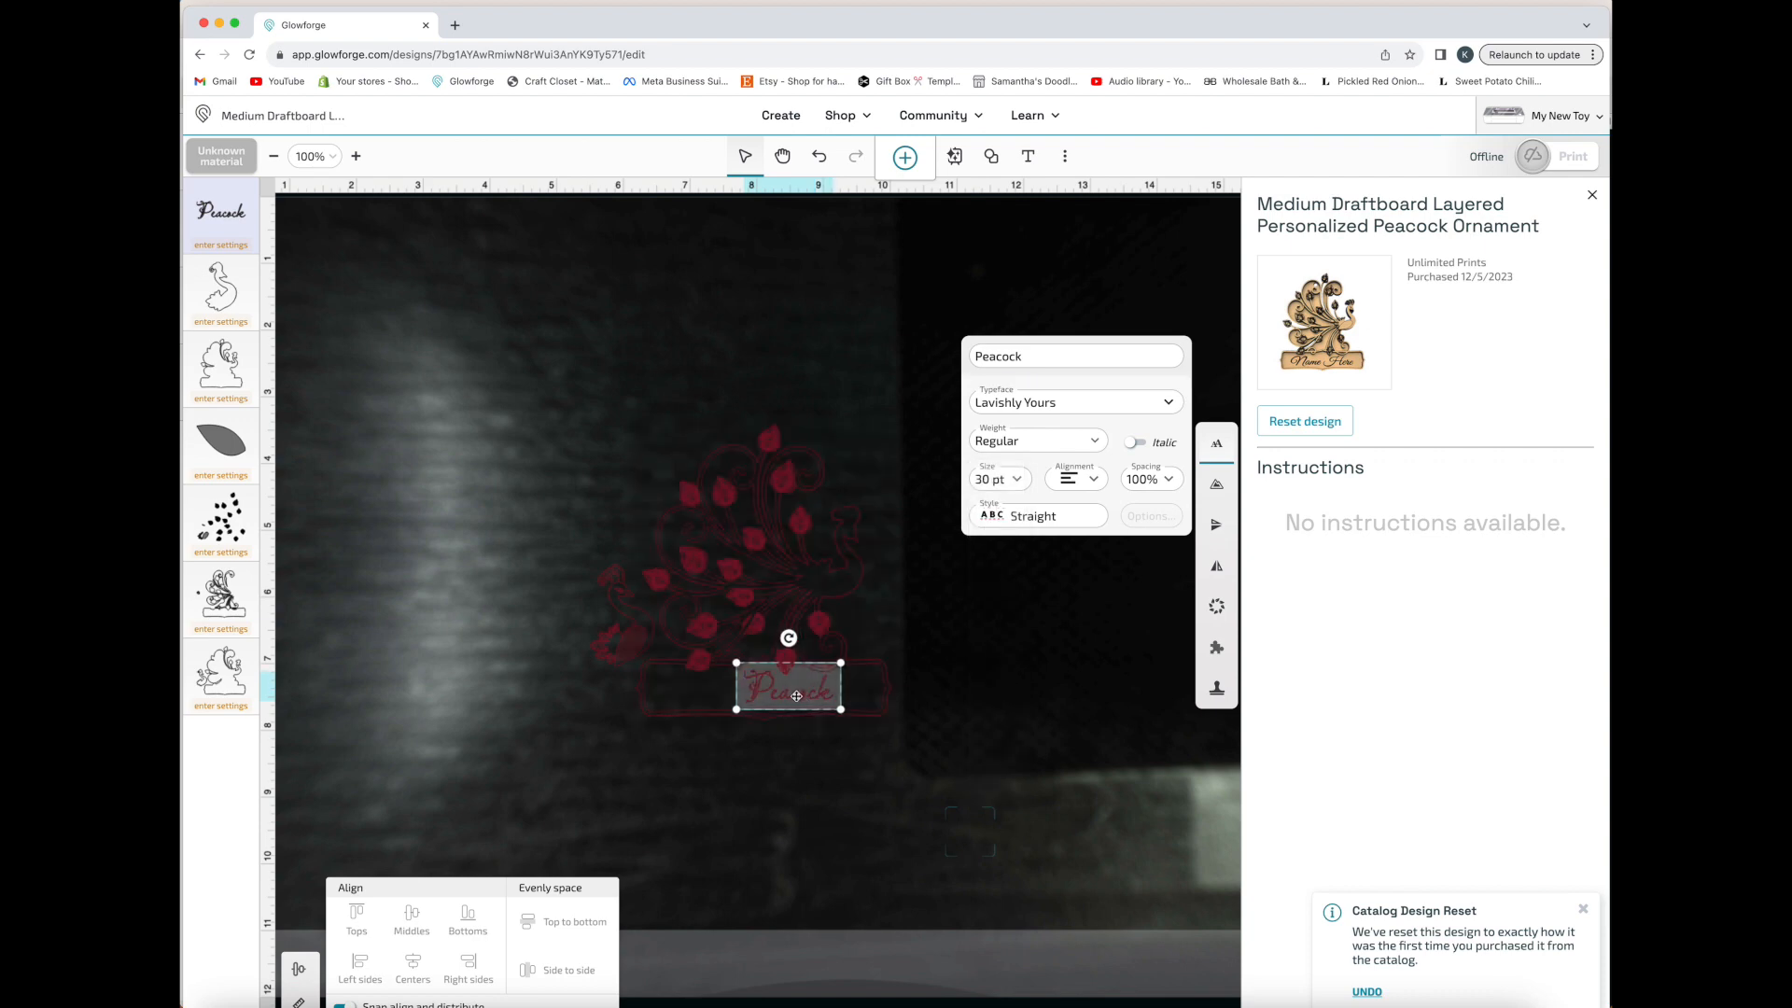
mouse_move(795, 698)
mouse_down()
mouse_move(760, 703)
mouse_move(772, 713)
mouse_up()
click(807, 782)
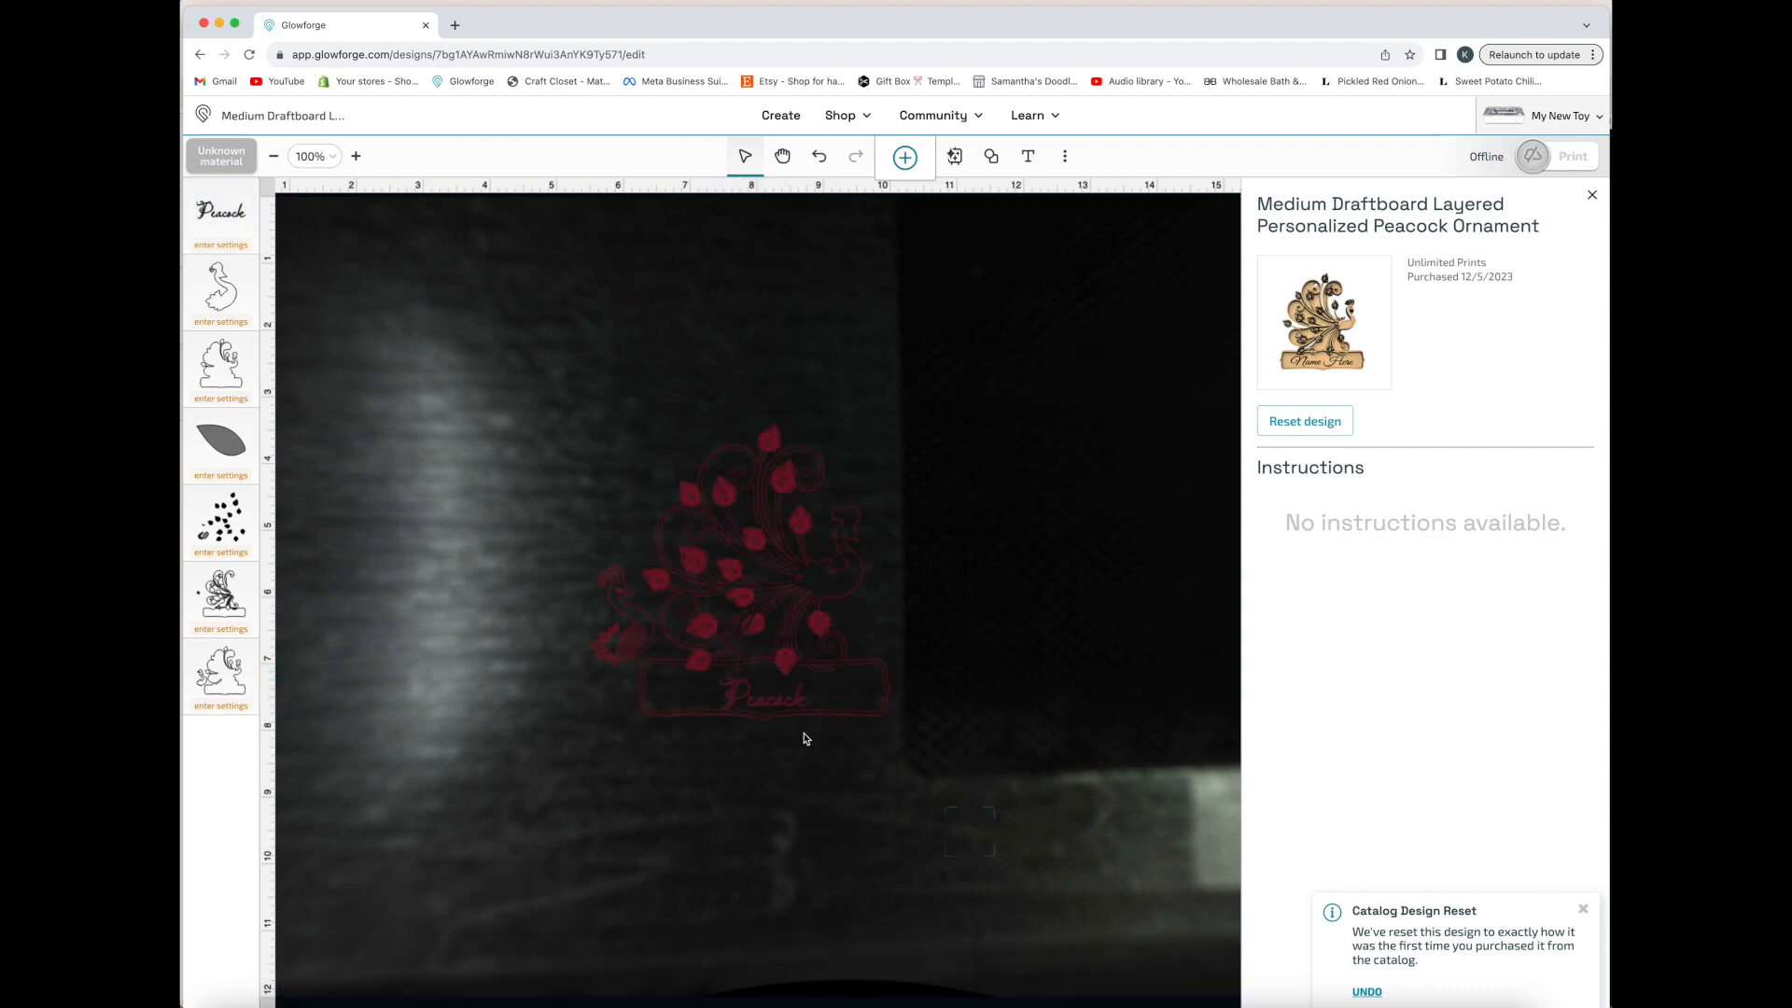
click(795, 711)
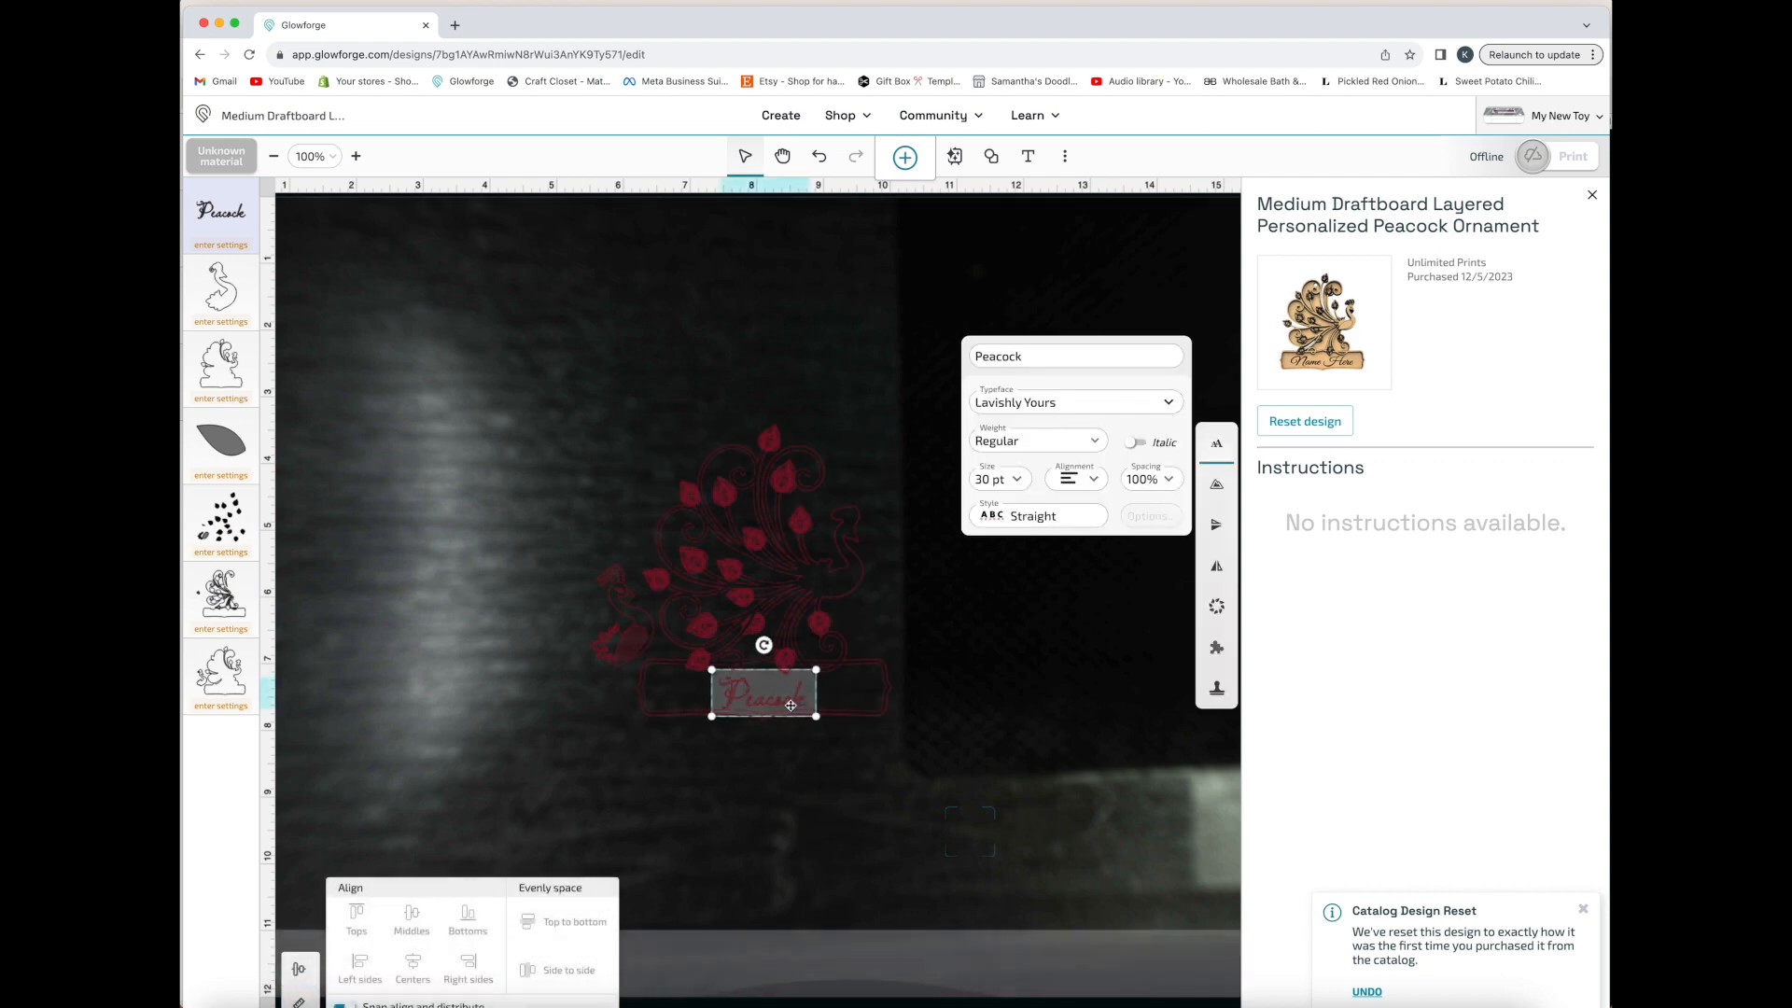
drag(789, 703, 788, 702)
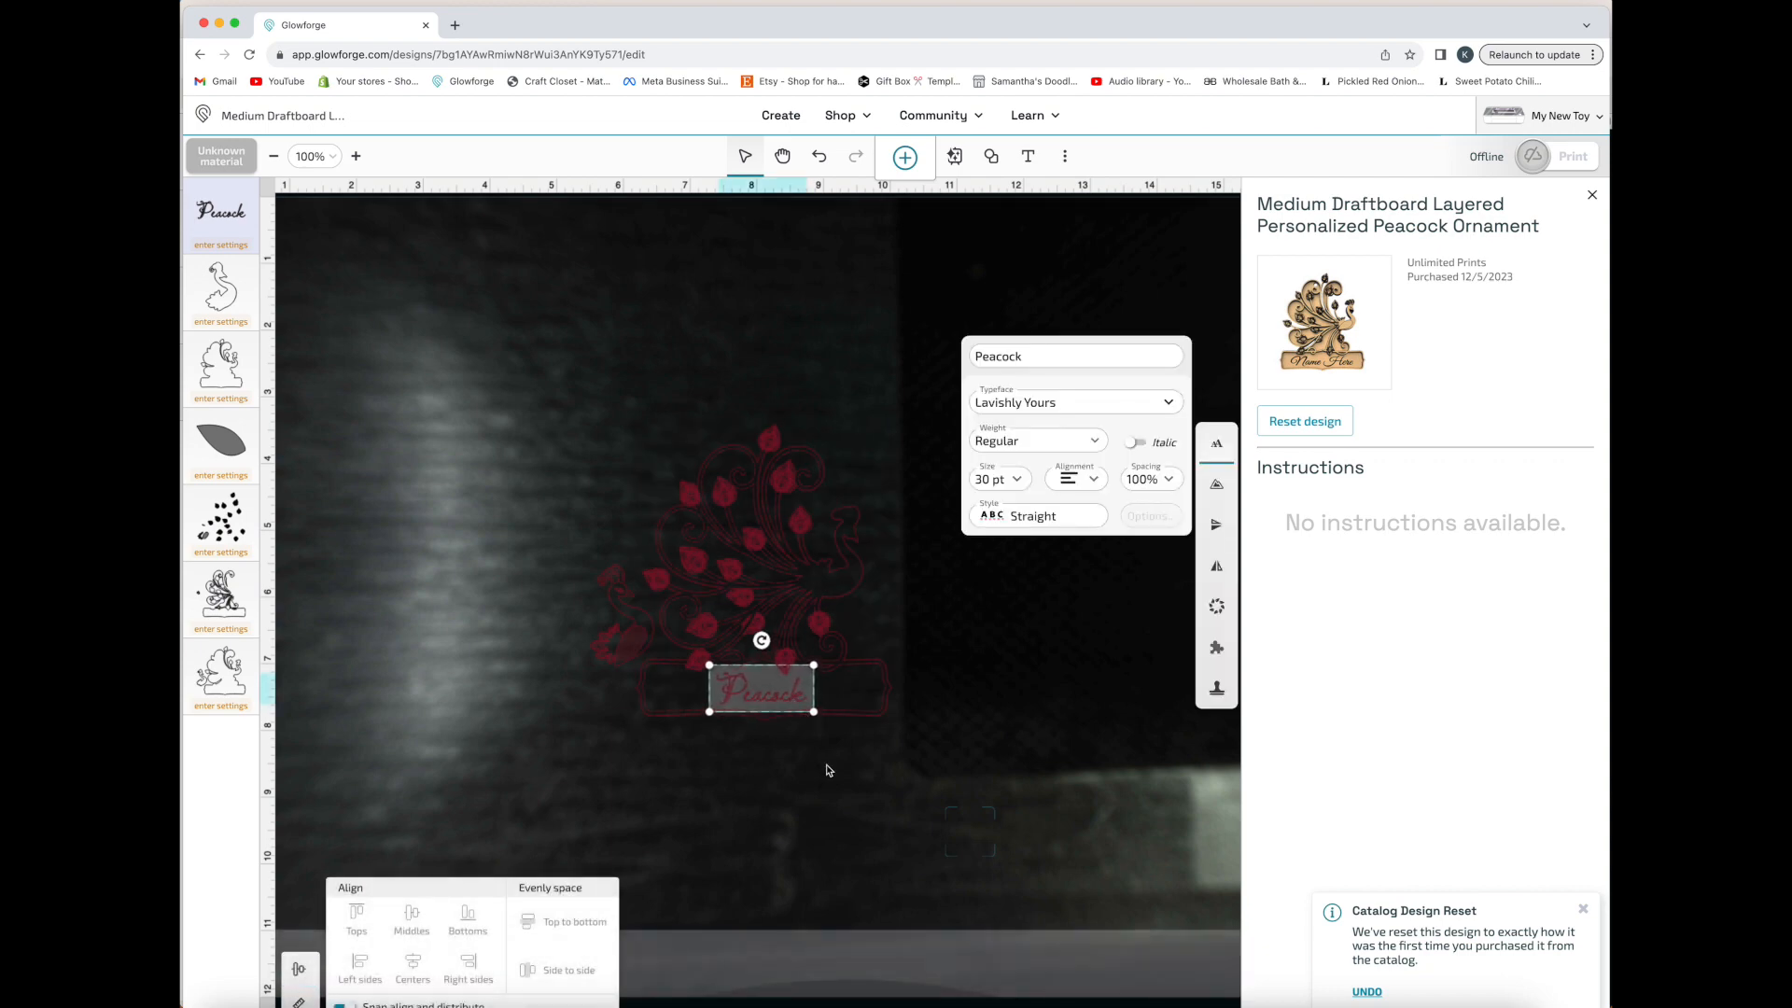
click(838, 775)
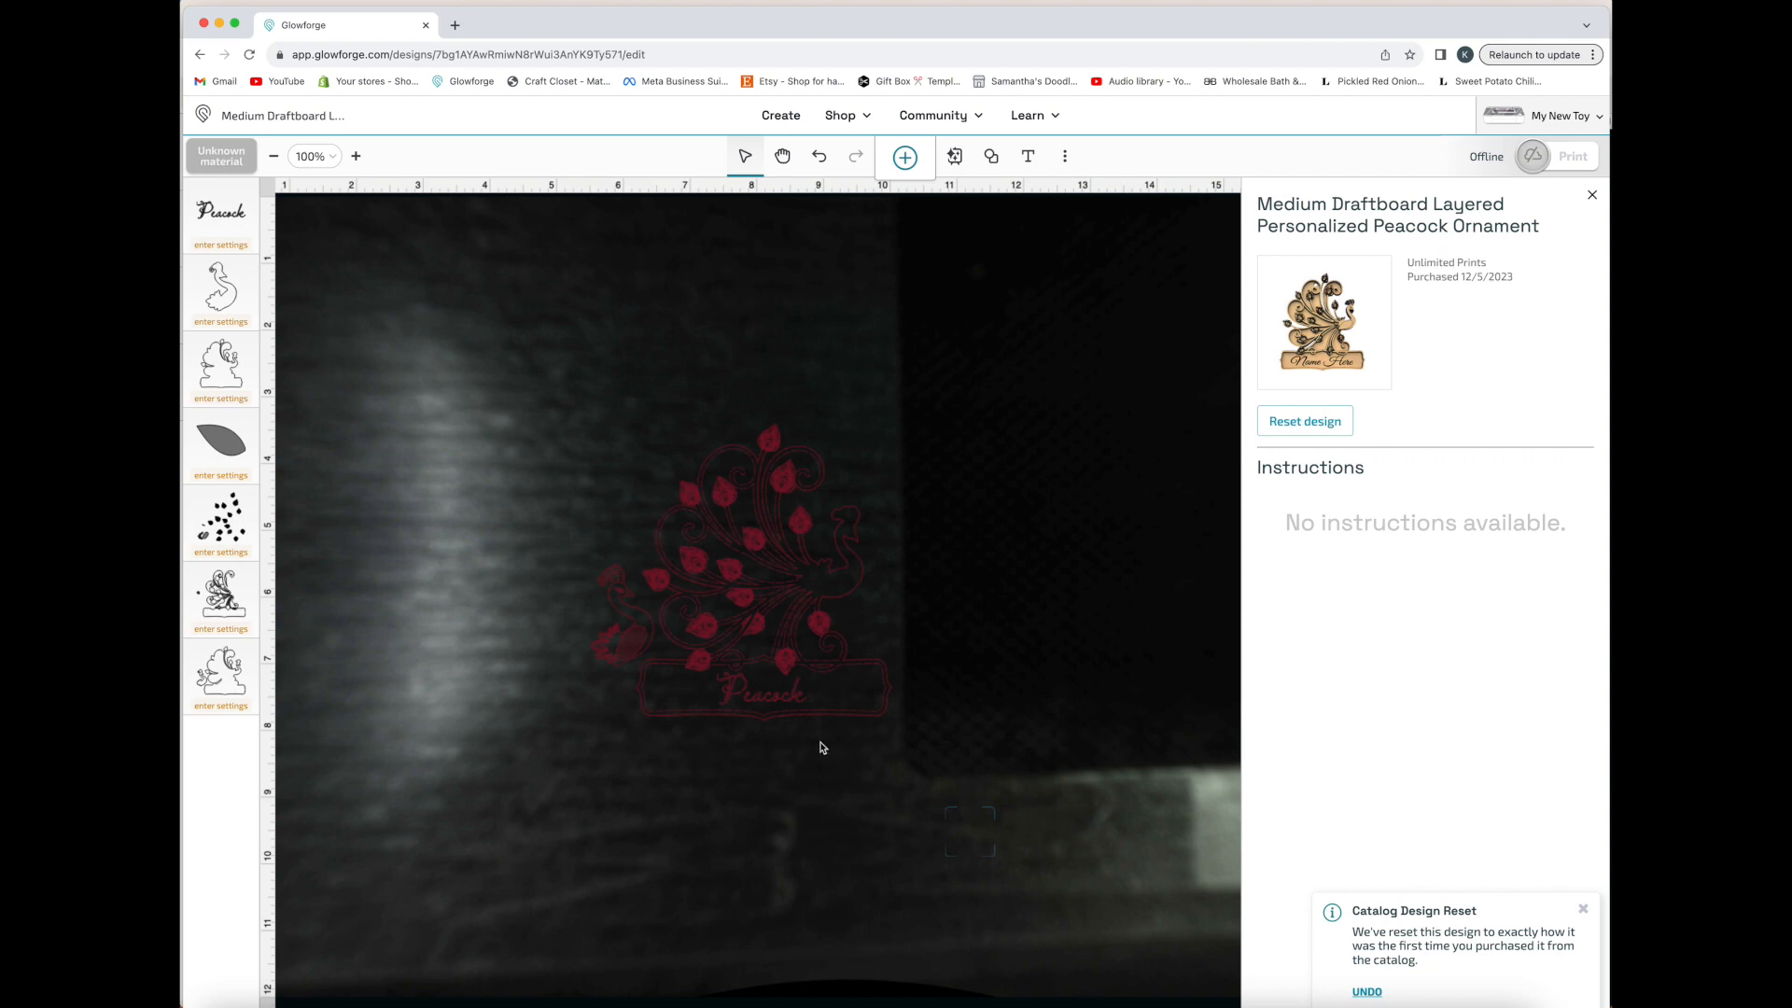
Select all the peacock artwork together with the text and flip it horizontally
click(763, 707)
drag(529, 341, 919, 812)
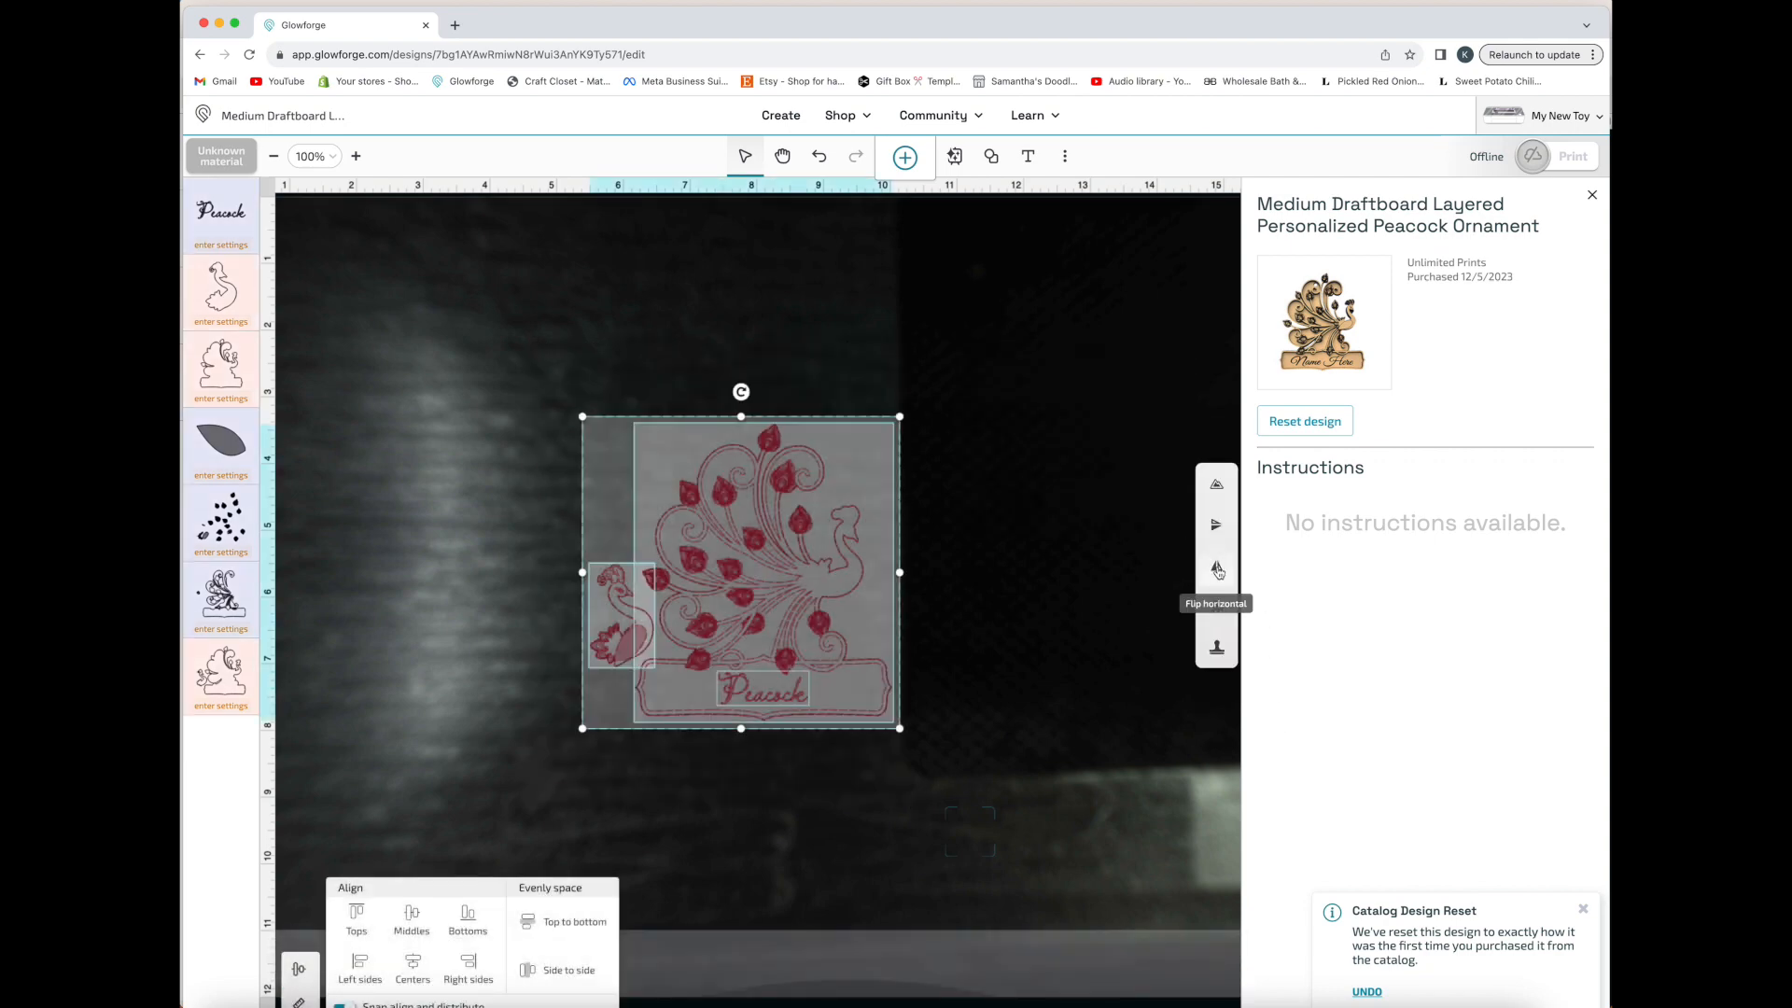
click(1217, 571)
click(966, 631)
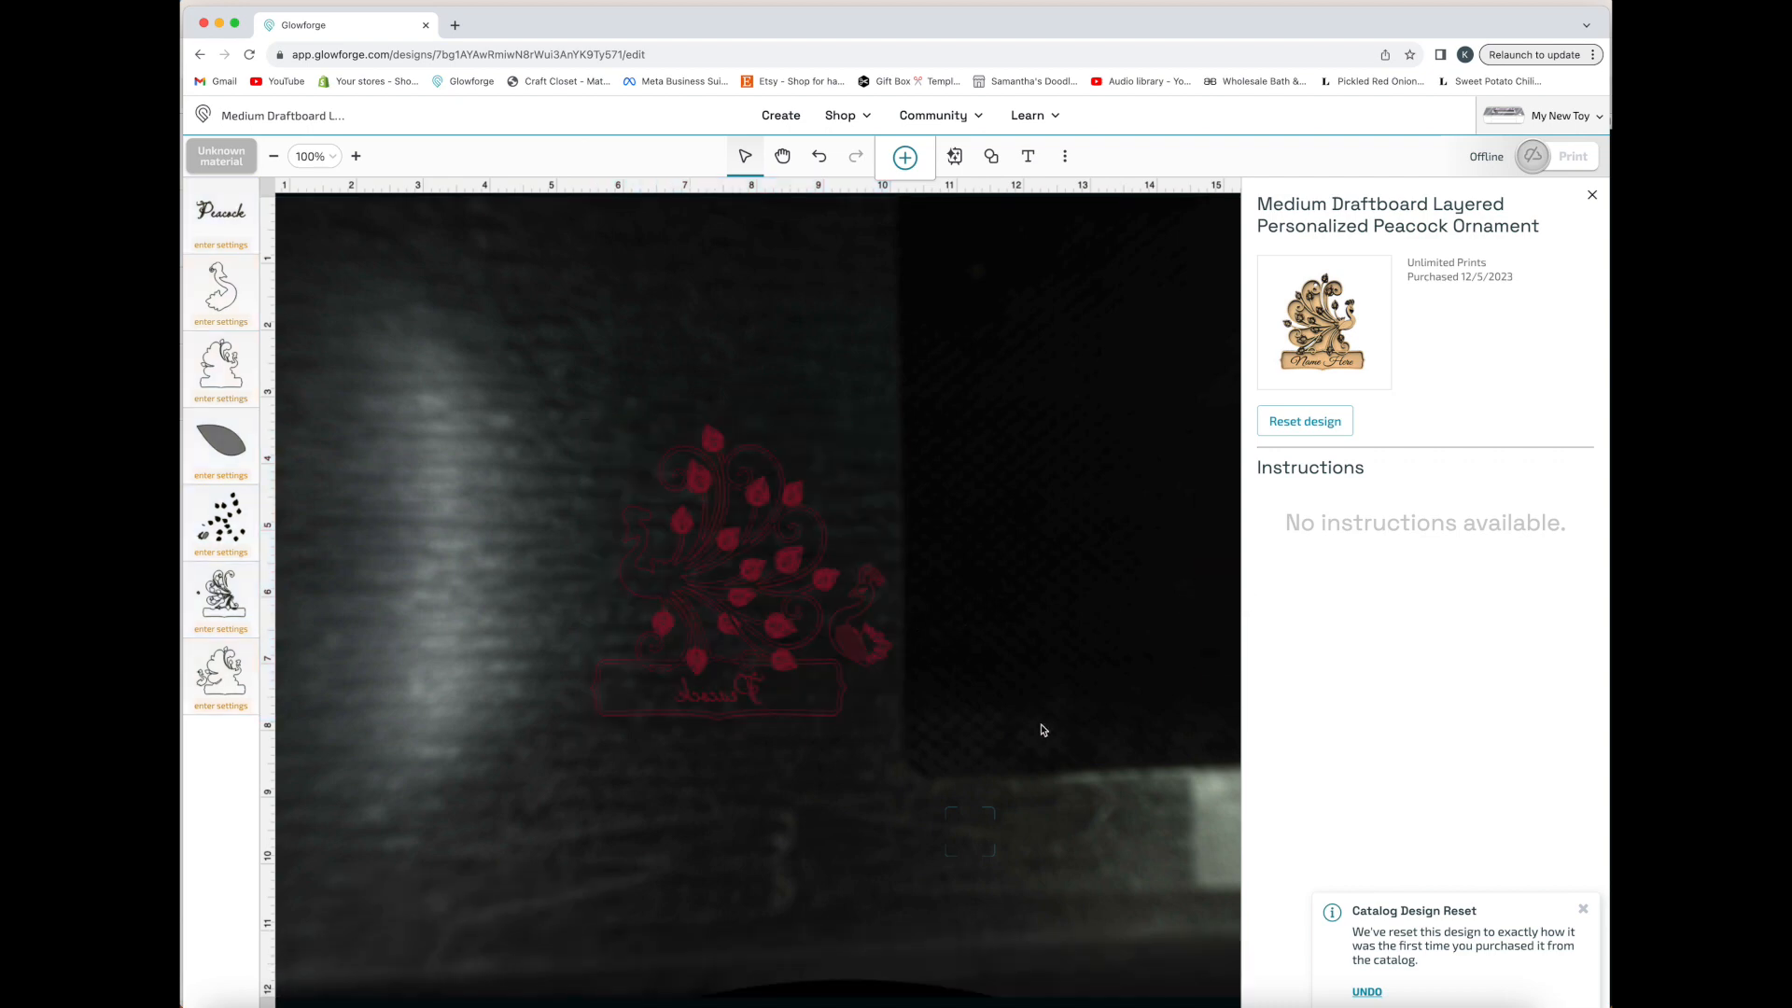
Select the leafed peacock panel and open its Patterned Line options
click(789, 598)
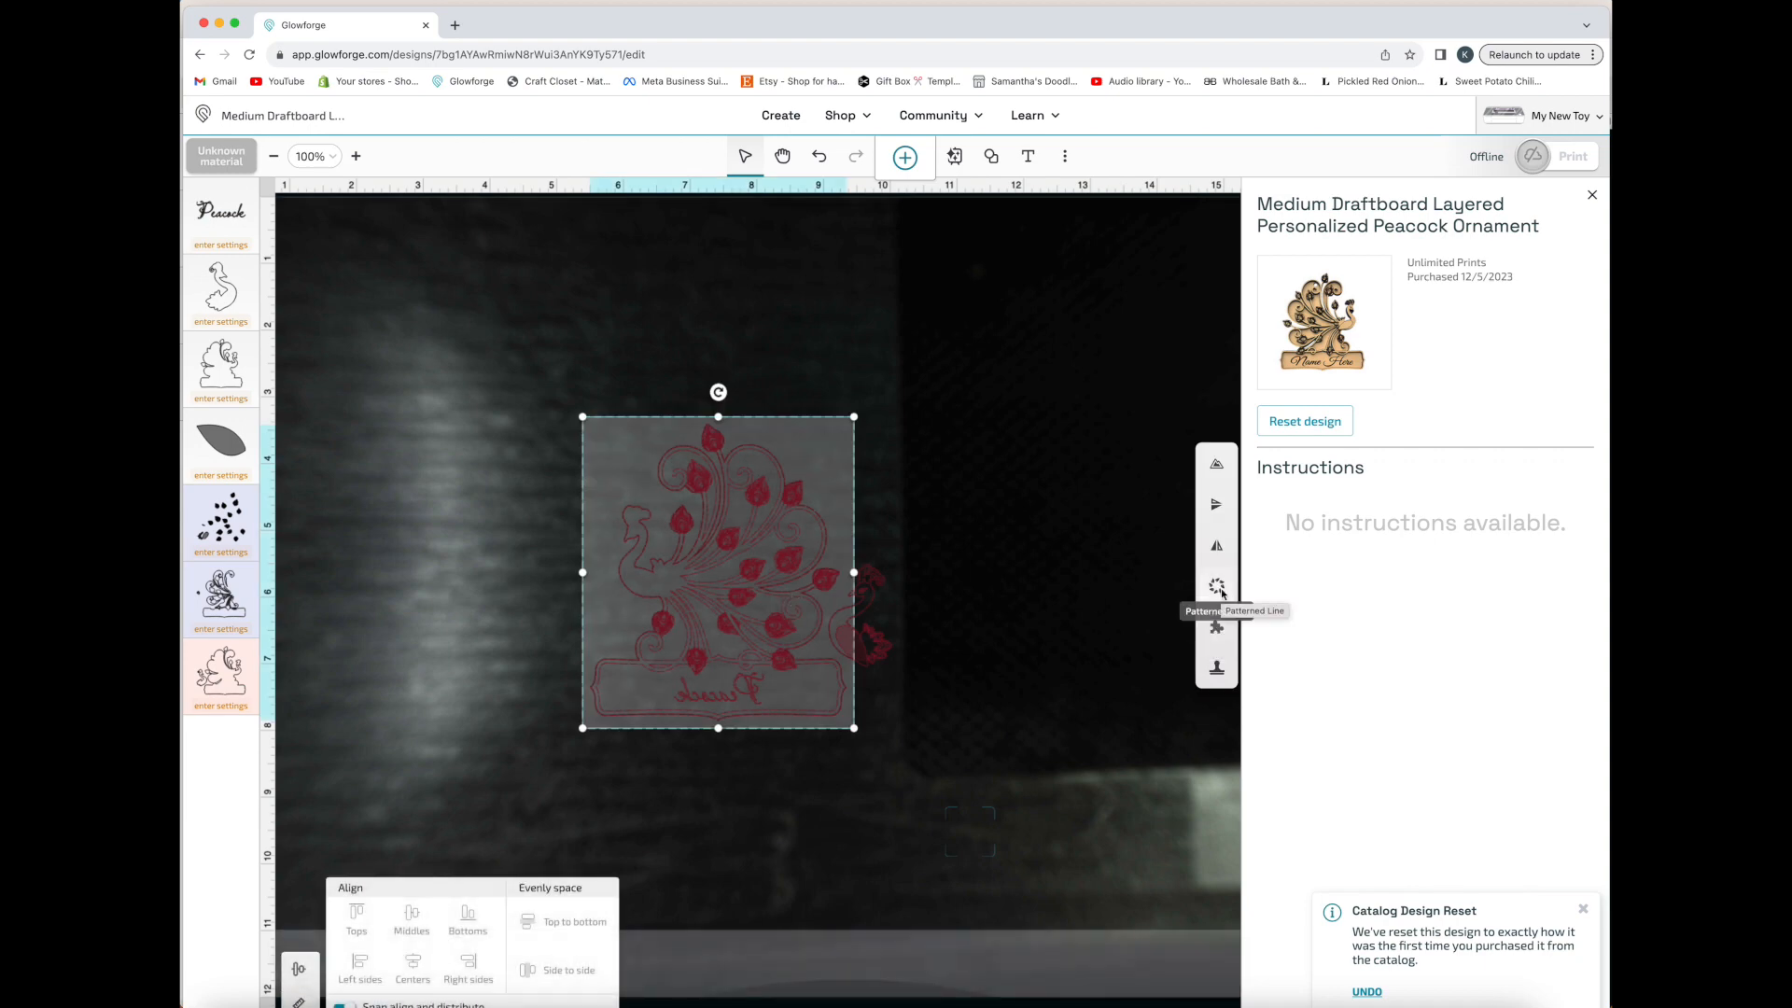
click(1218, 588)
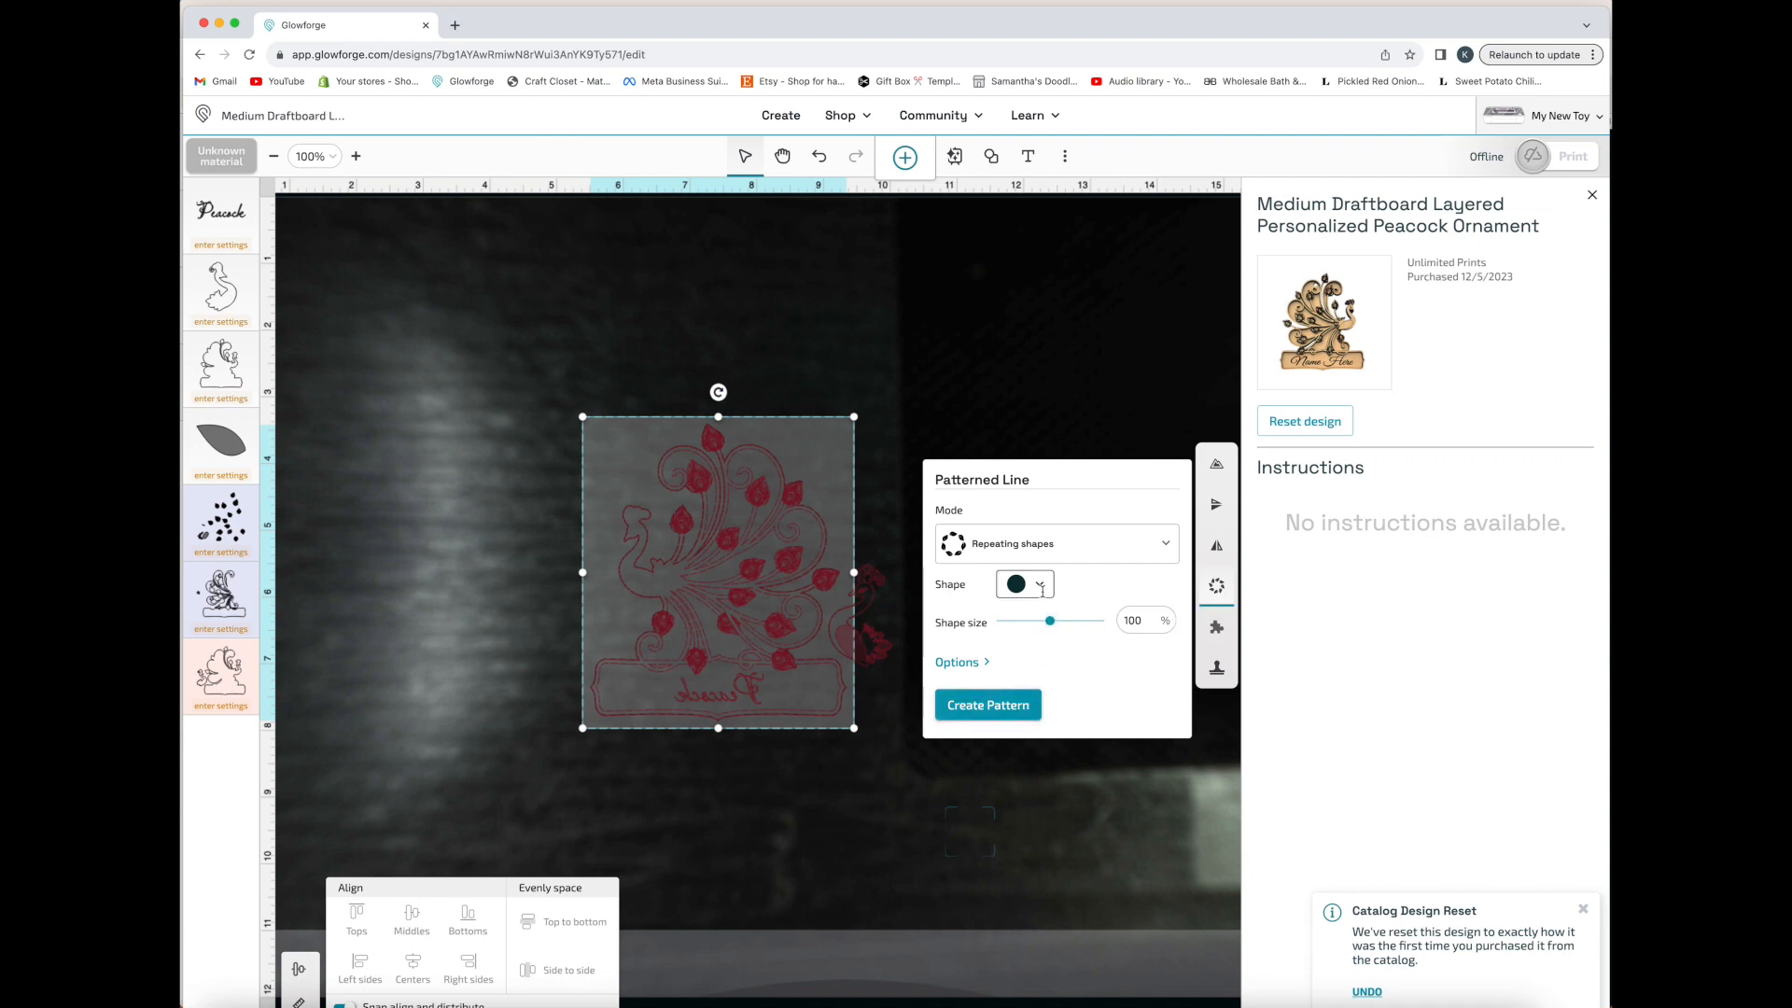
Create a puzzle from the leafed peacock panel with 6 rows, 6 columns, 0.25 in padding, an added frame, and the original artwork kept
click(1216, 629)
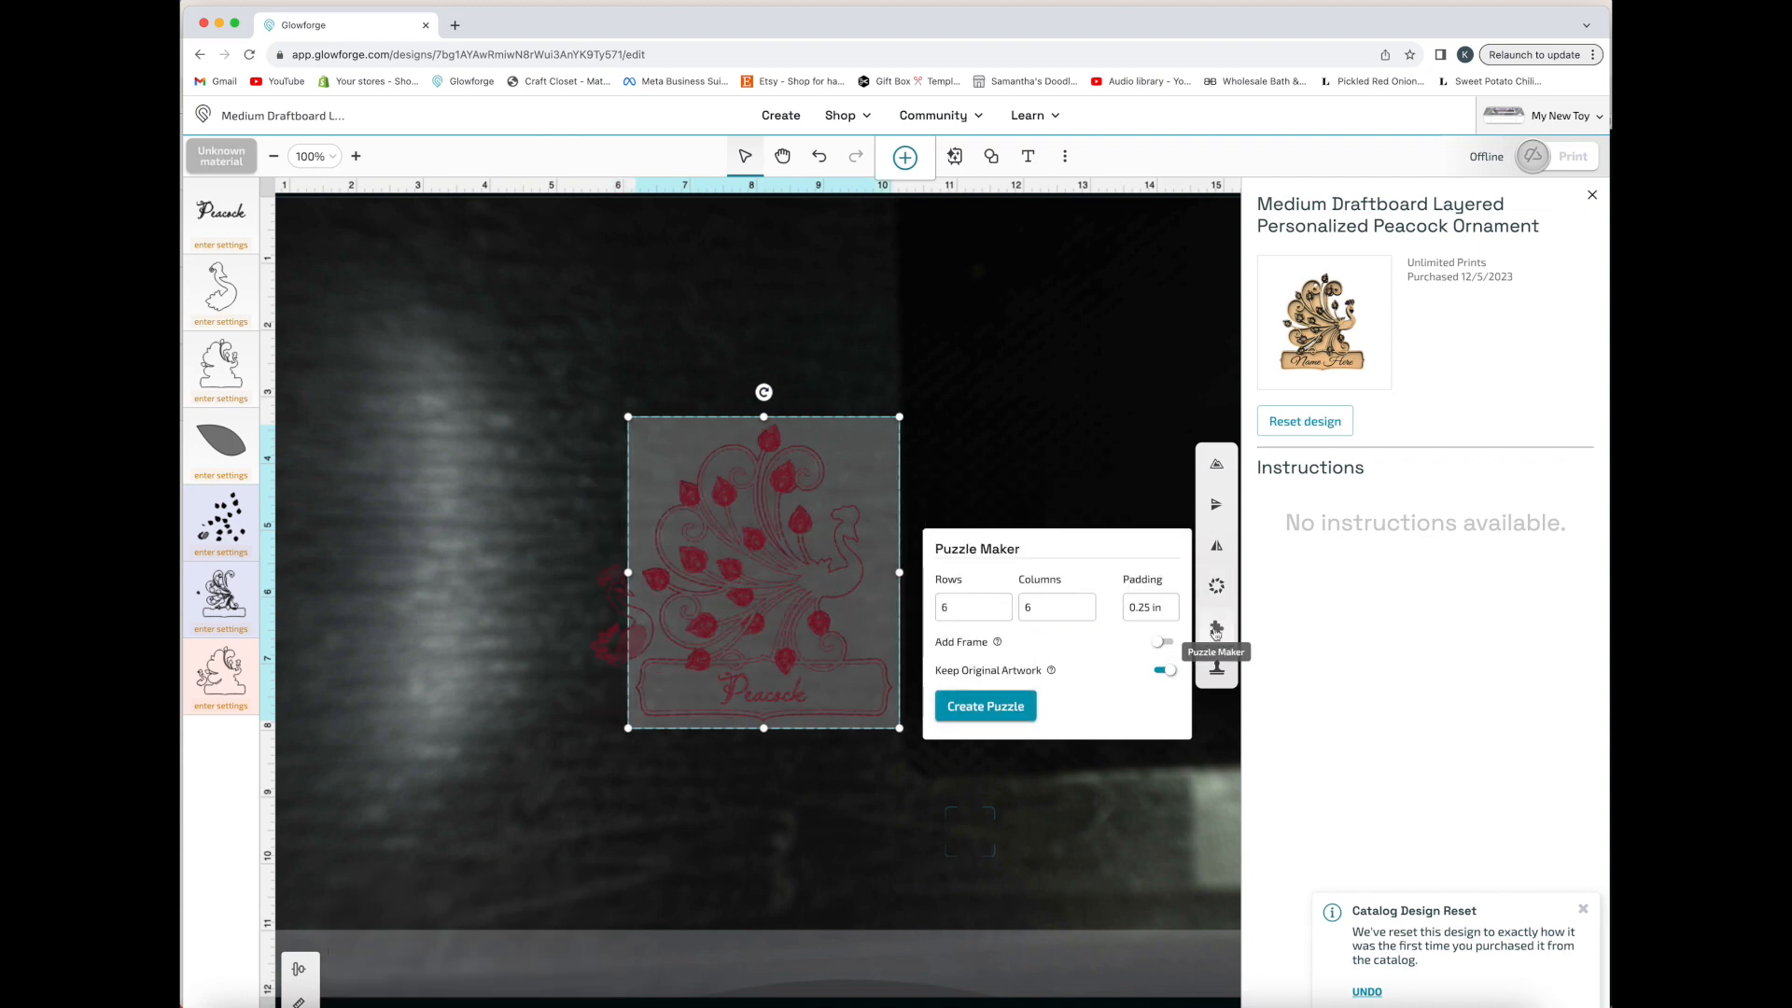
click(1161, 643)
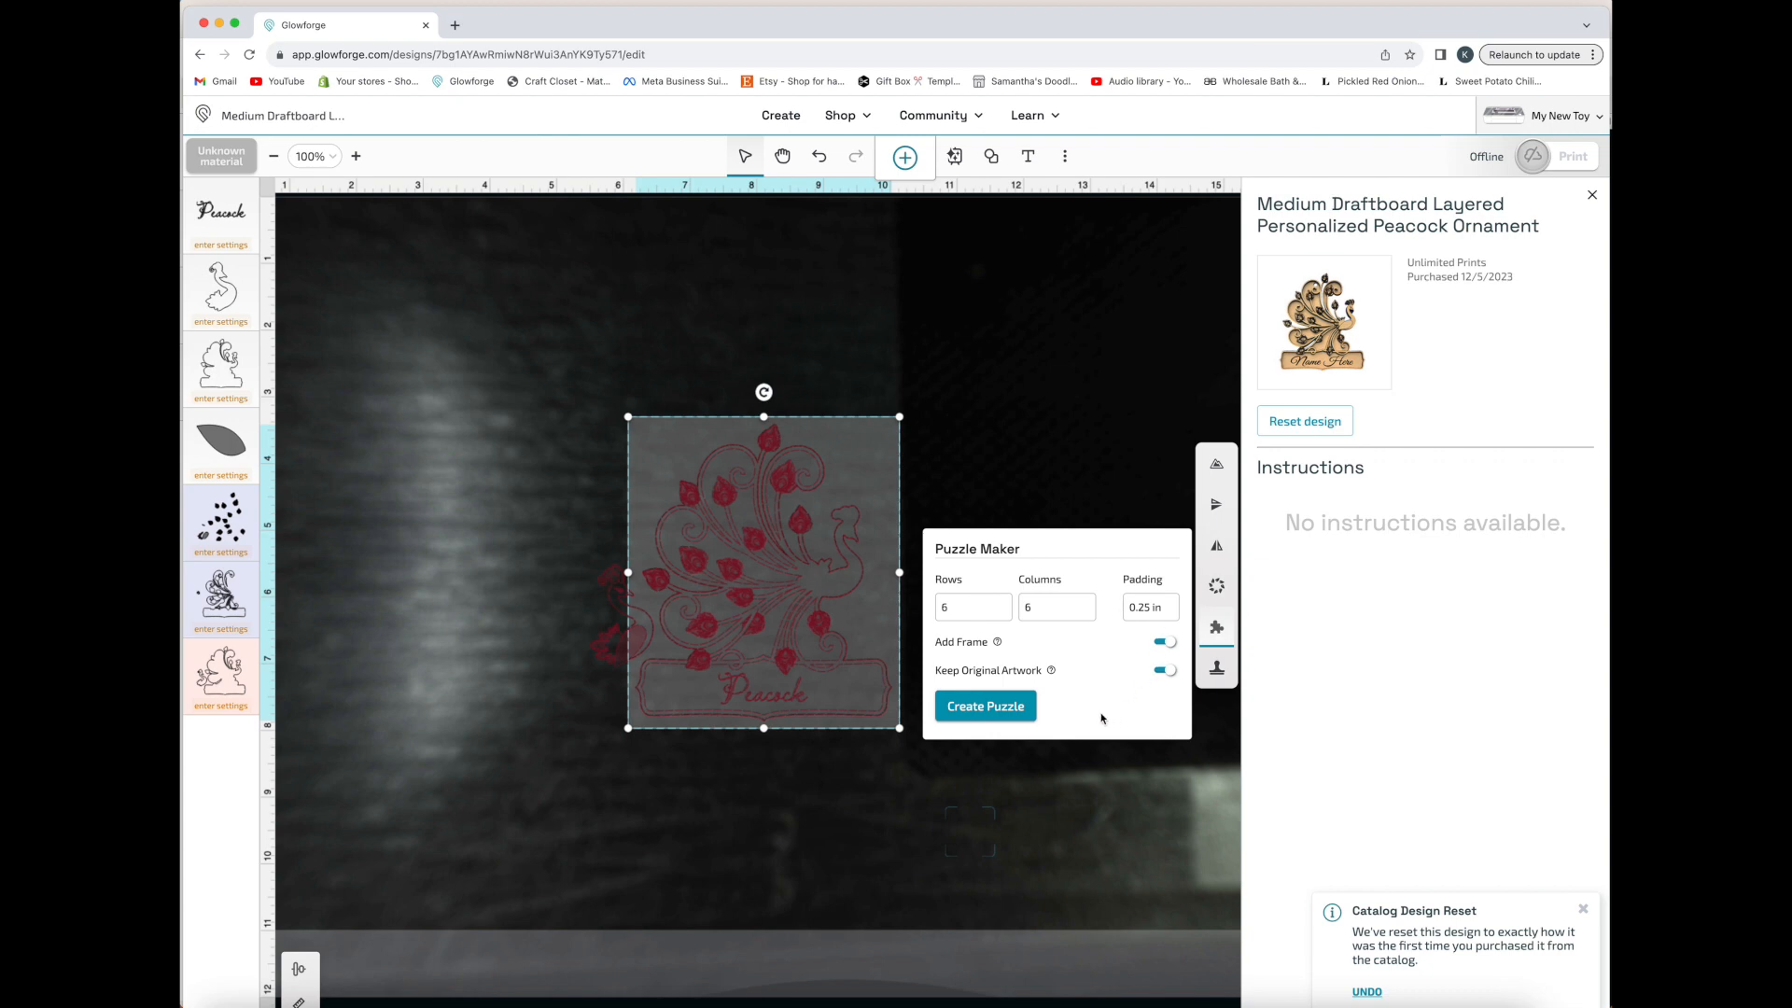
click(1014, 714)
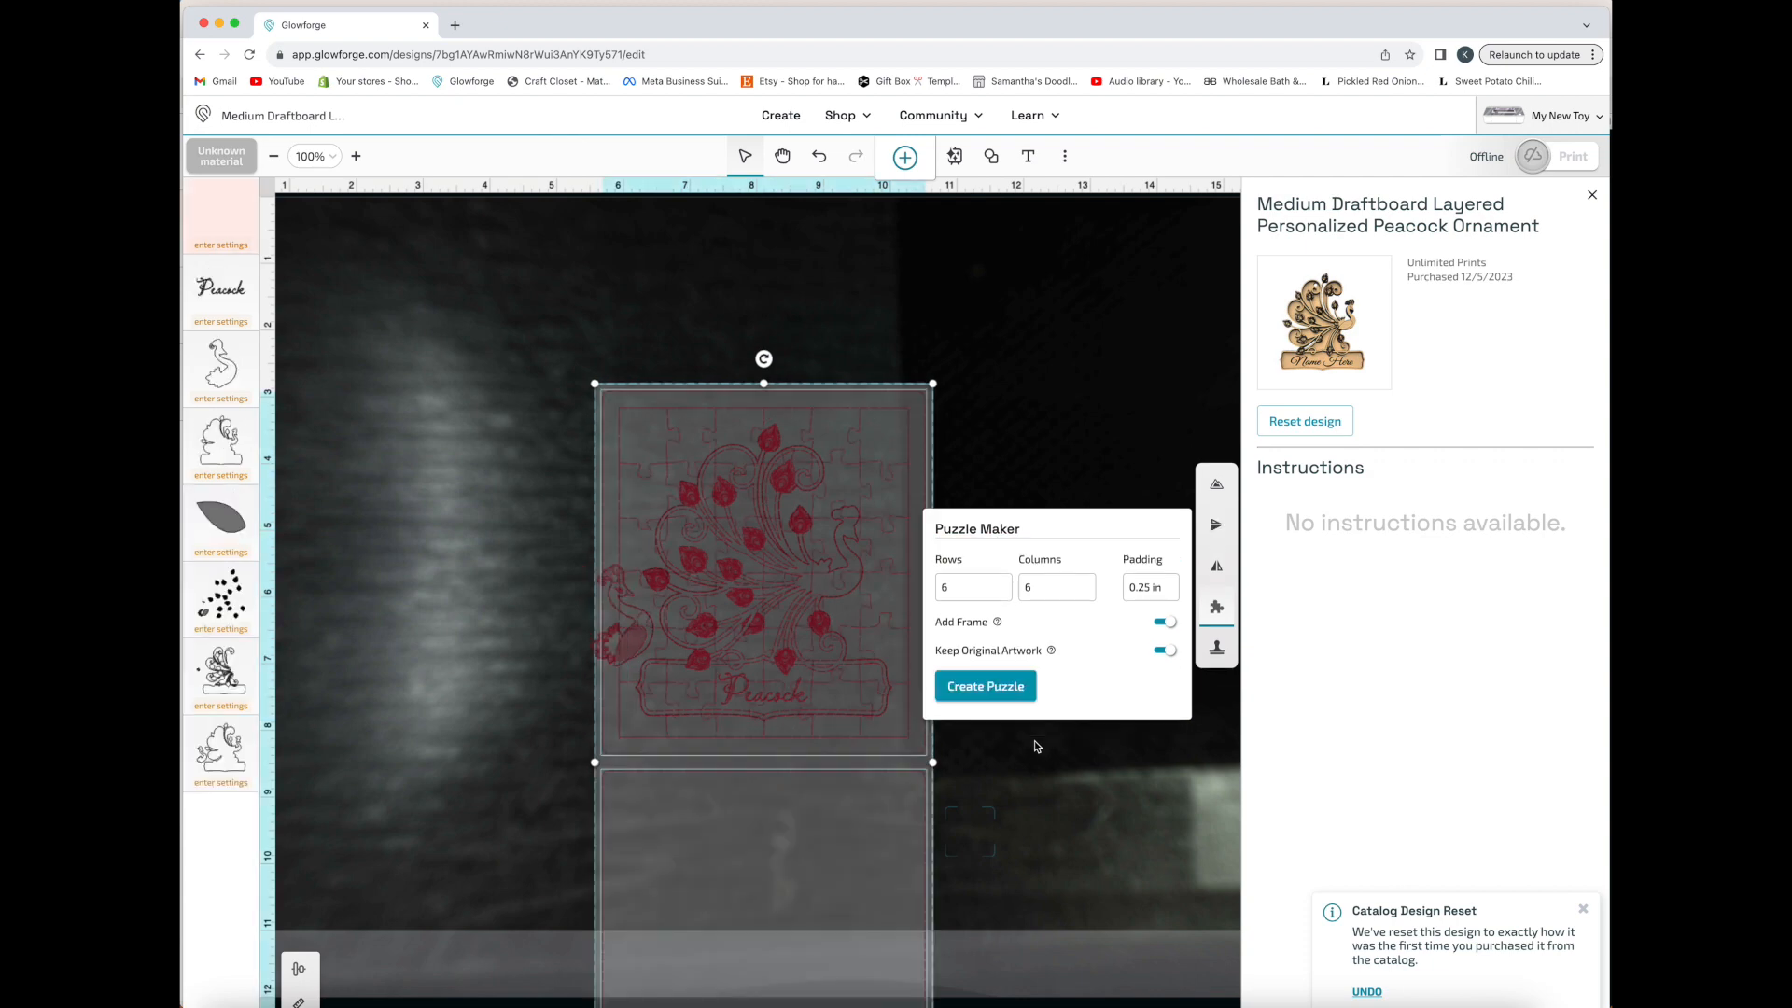
click(1059, 811)
Move the puzzle with its panel and text clear of the outline, and move the small peacock piece to open space
click(866, 602)
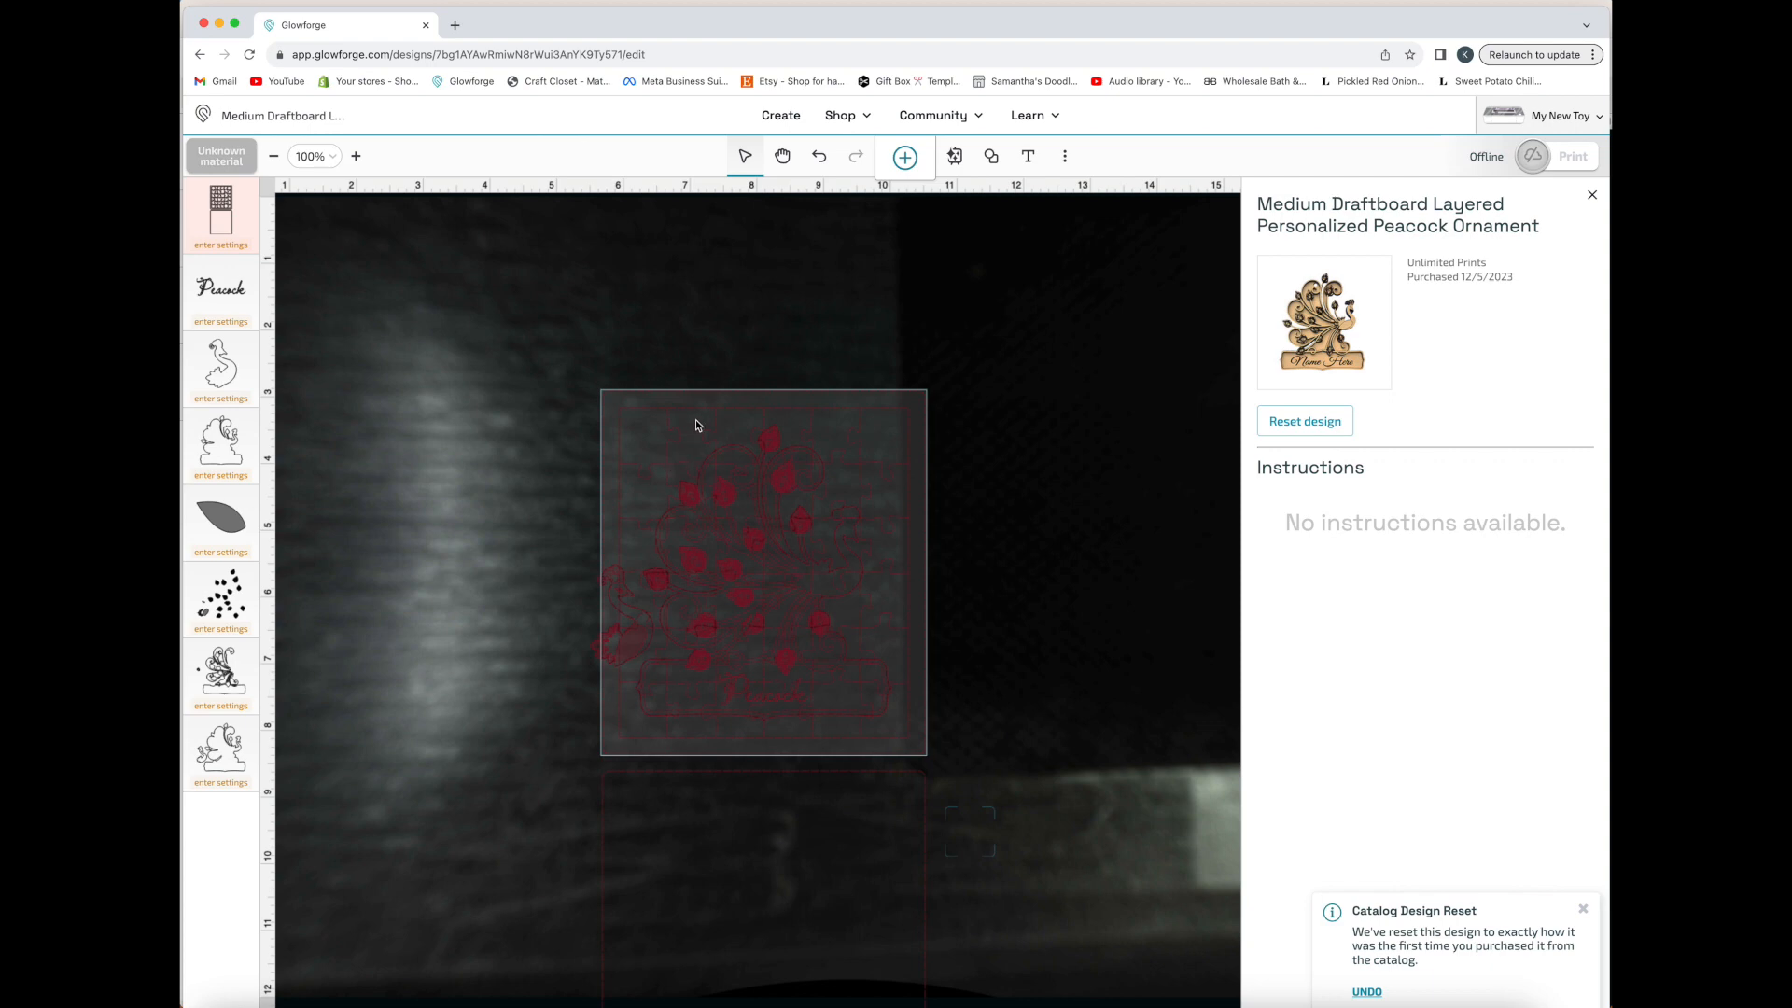
click(1088, 672)
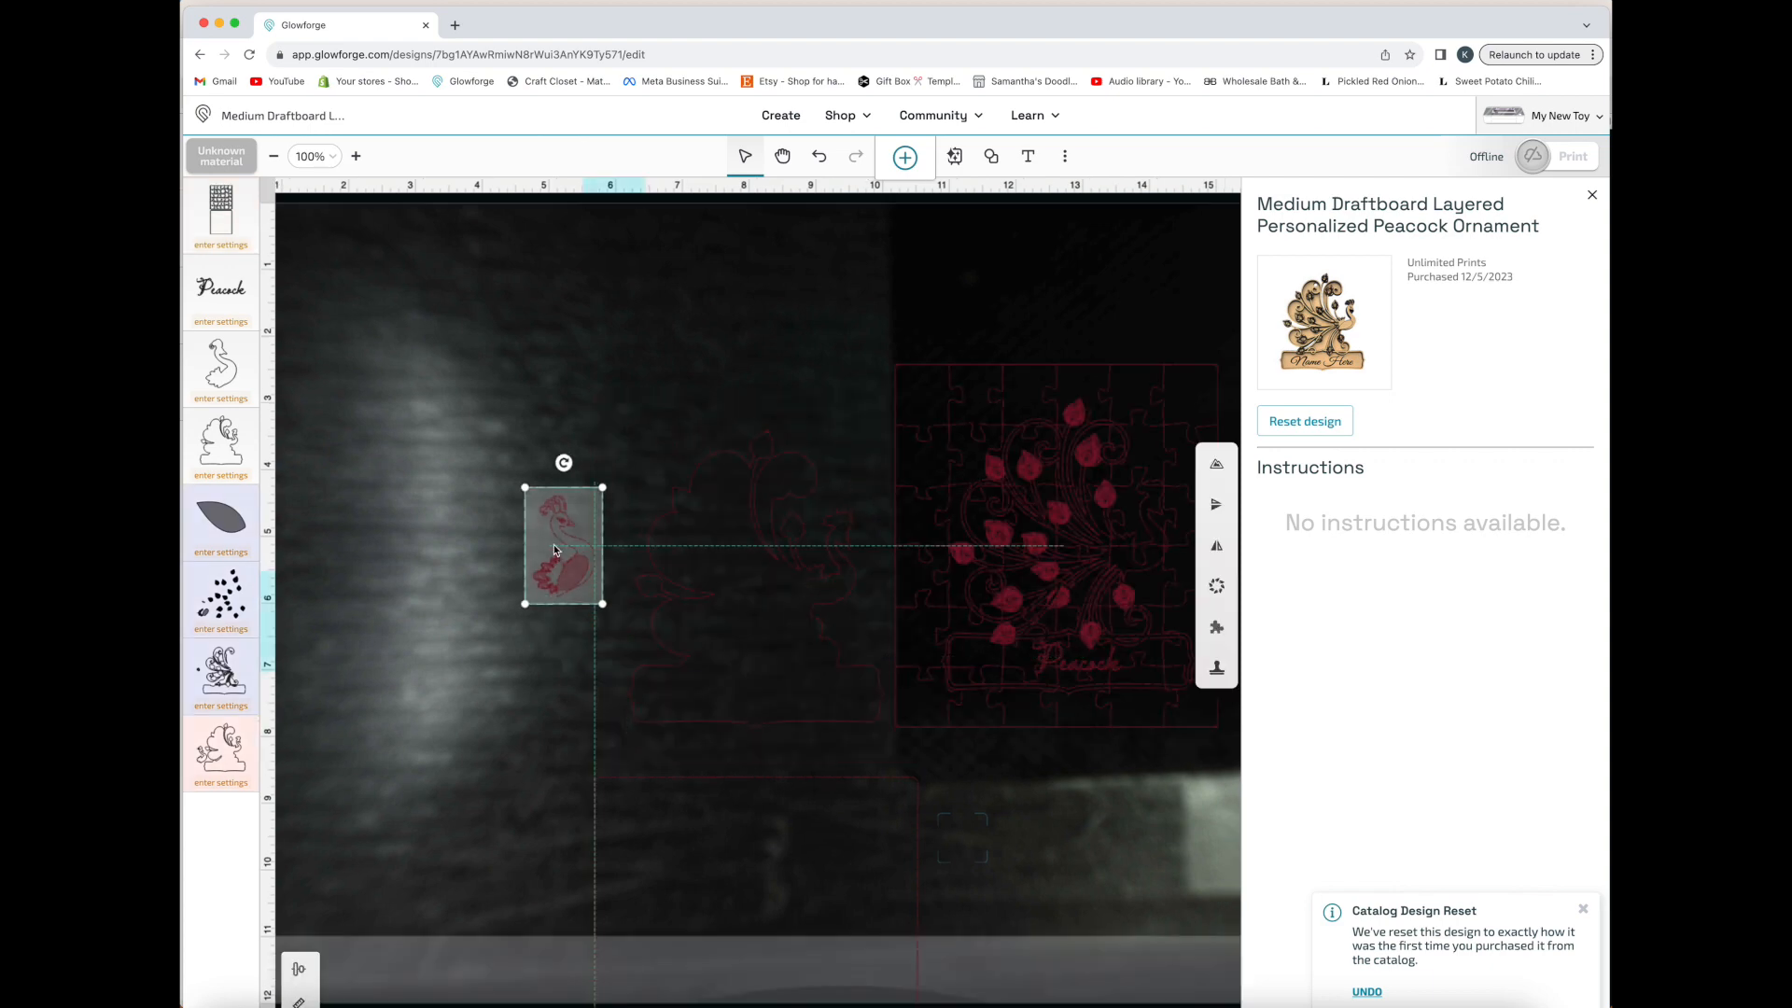
drag(560, 560, 499, 461)
click(898, 694)
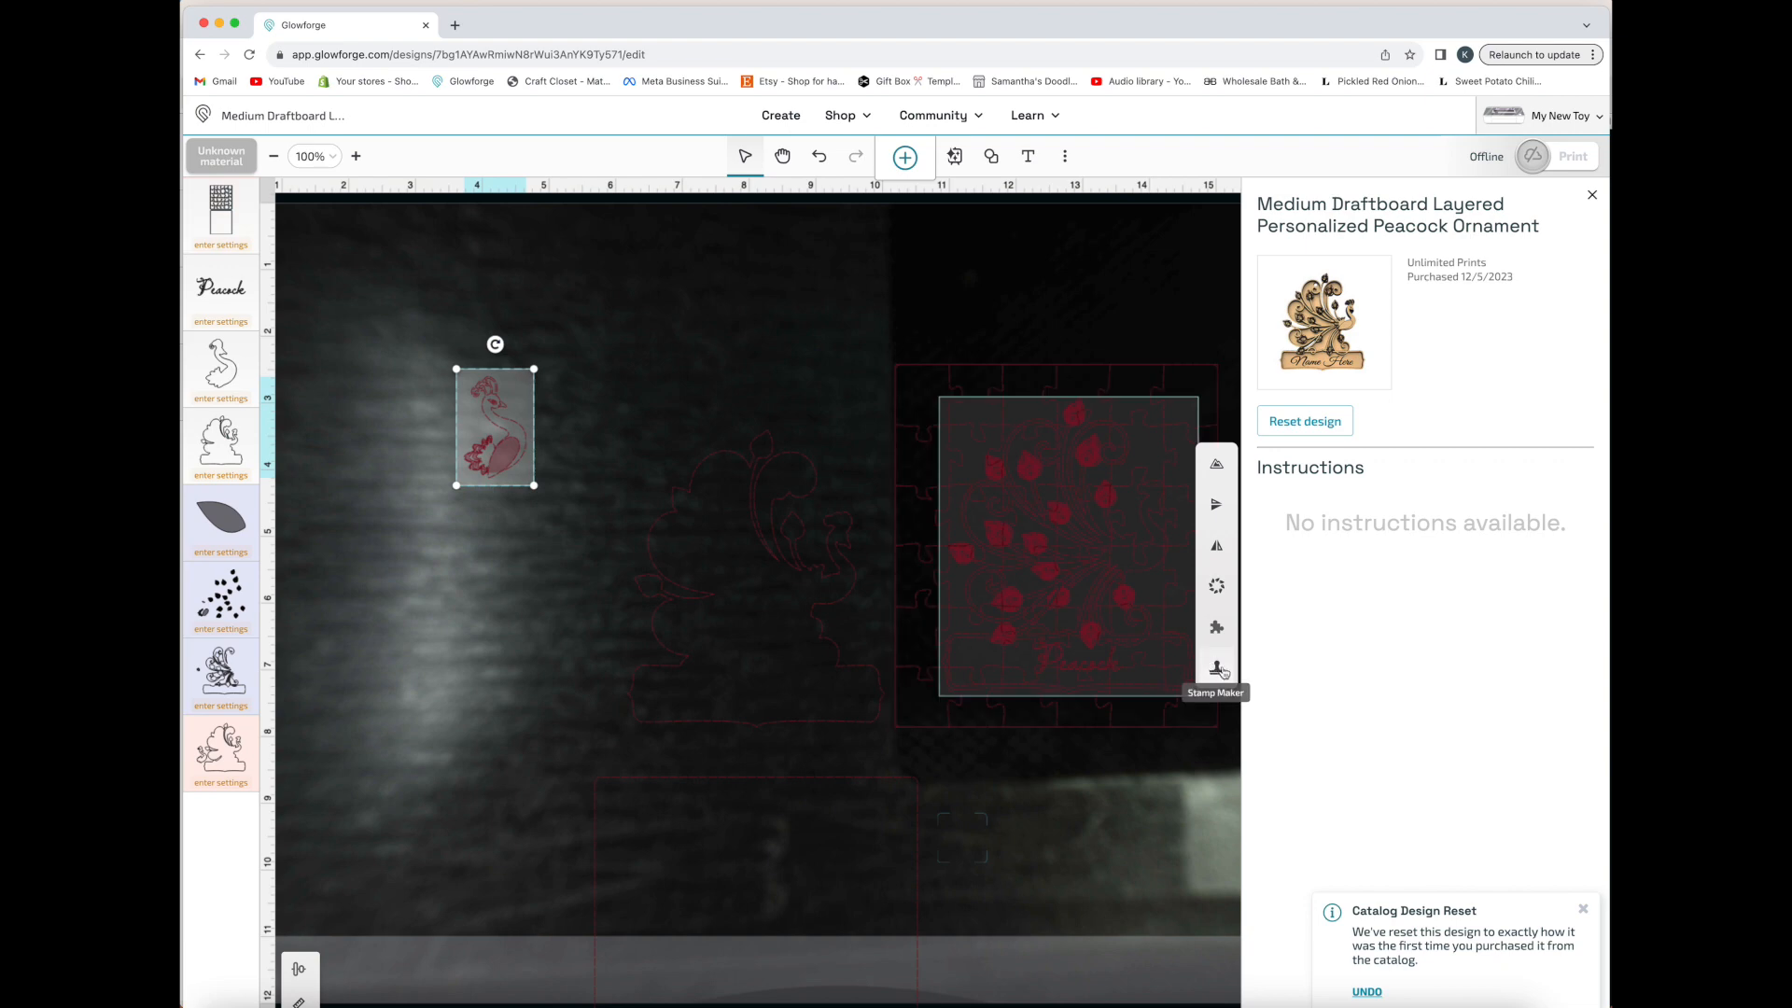
Create a stamp from the small peacock piece with 0.25 in padding, the original artwork kept, and an edge added
click(1218, 670)
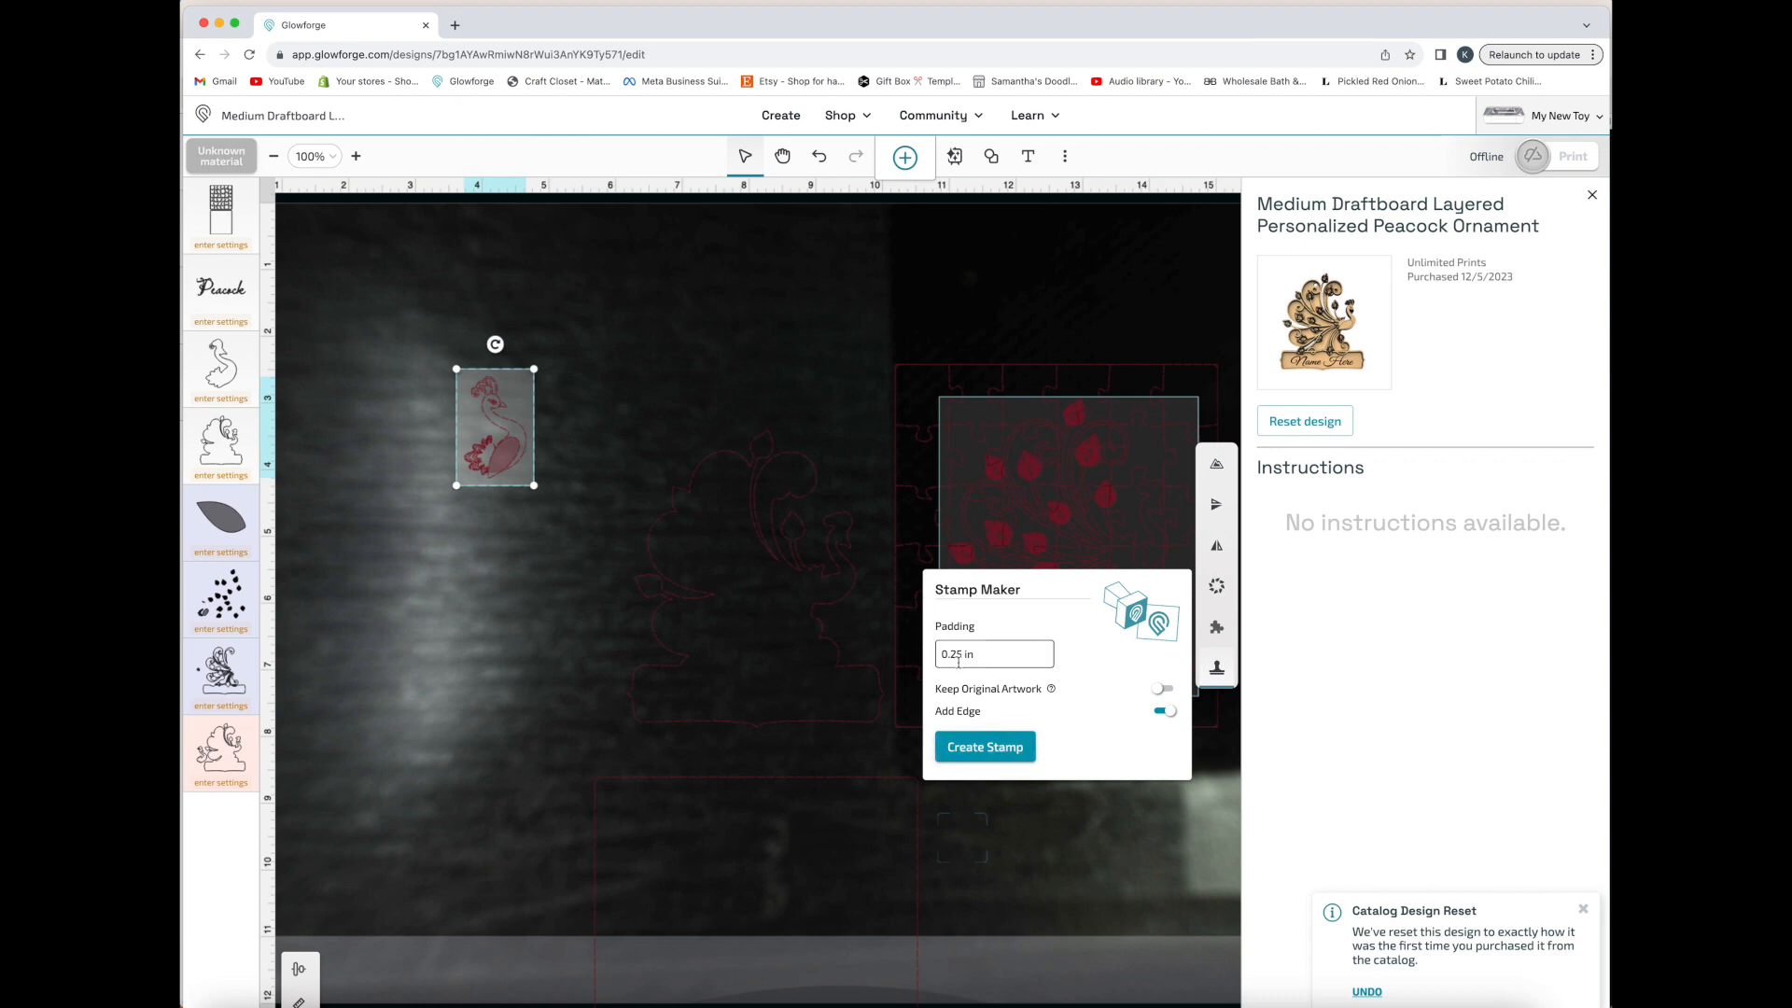
click(1162, 690)
click(1003, 752)
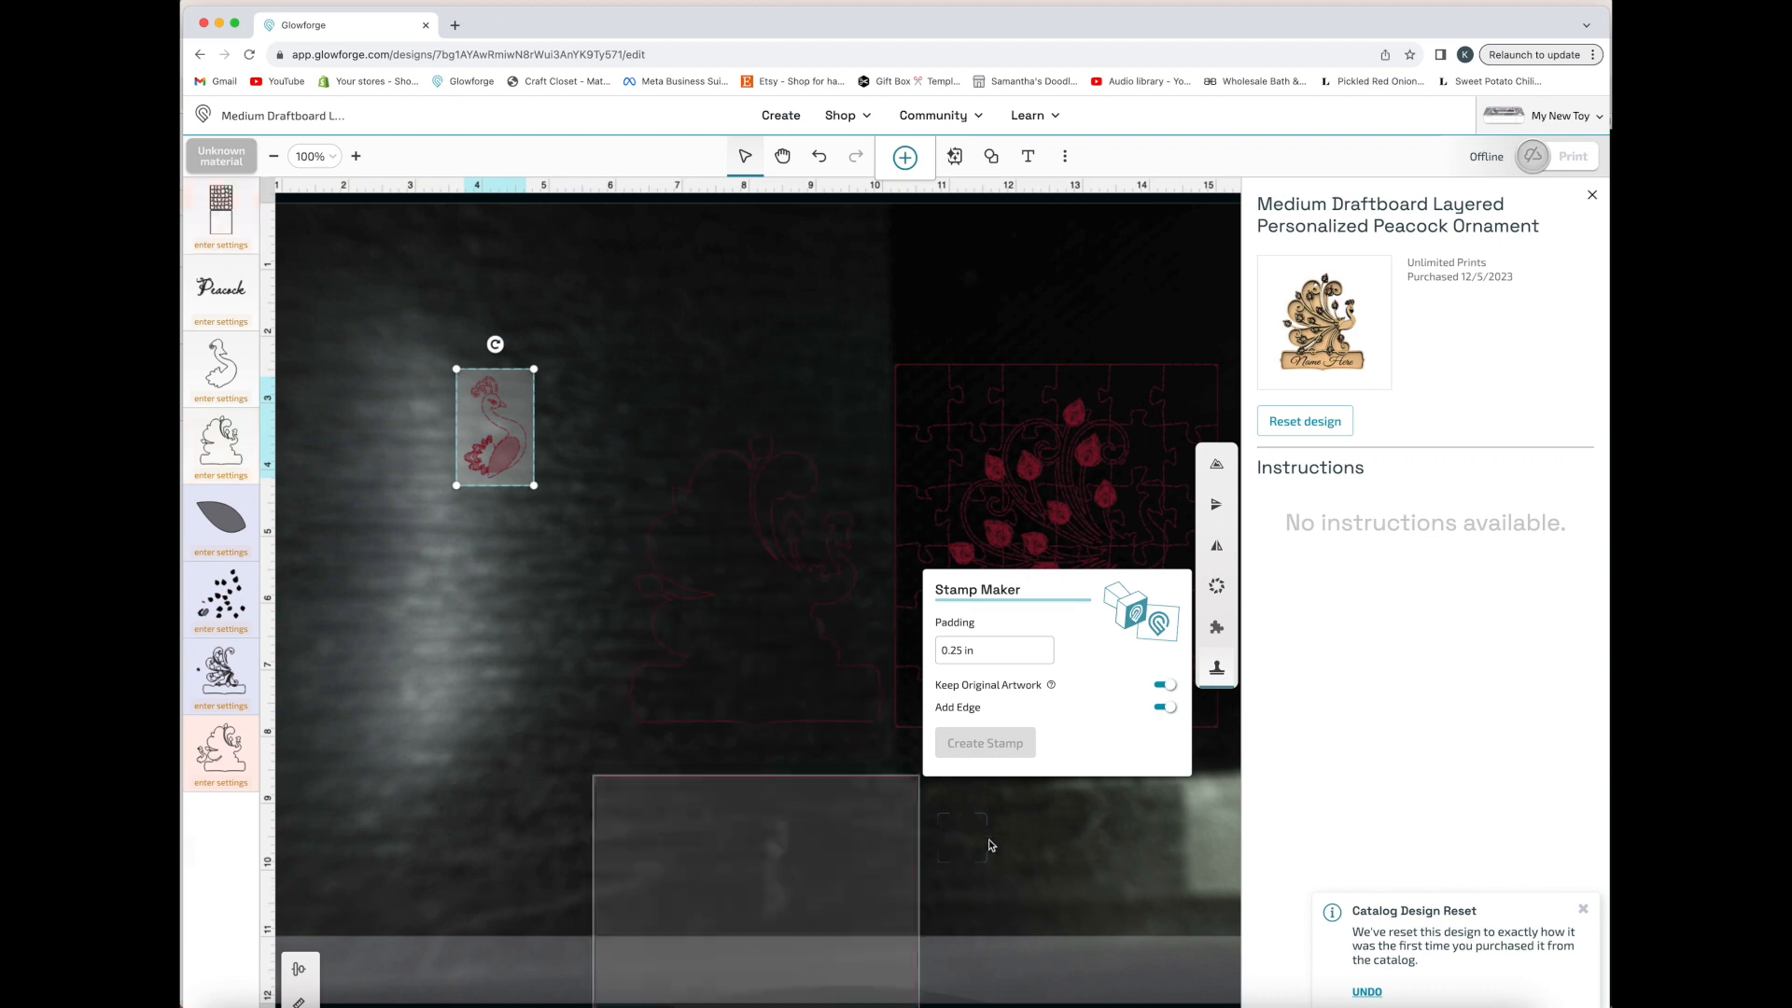
drag(632, 403, 513, 504)
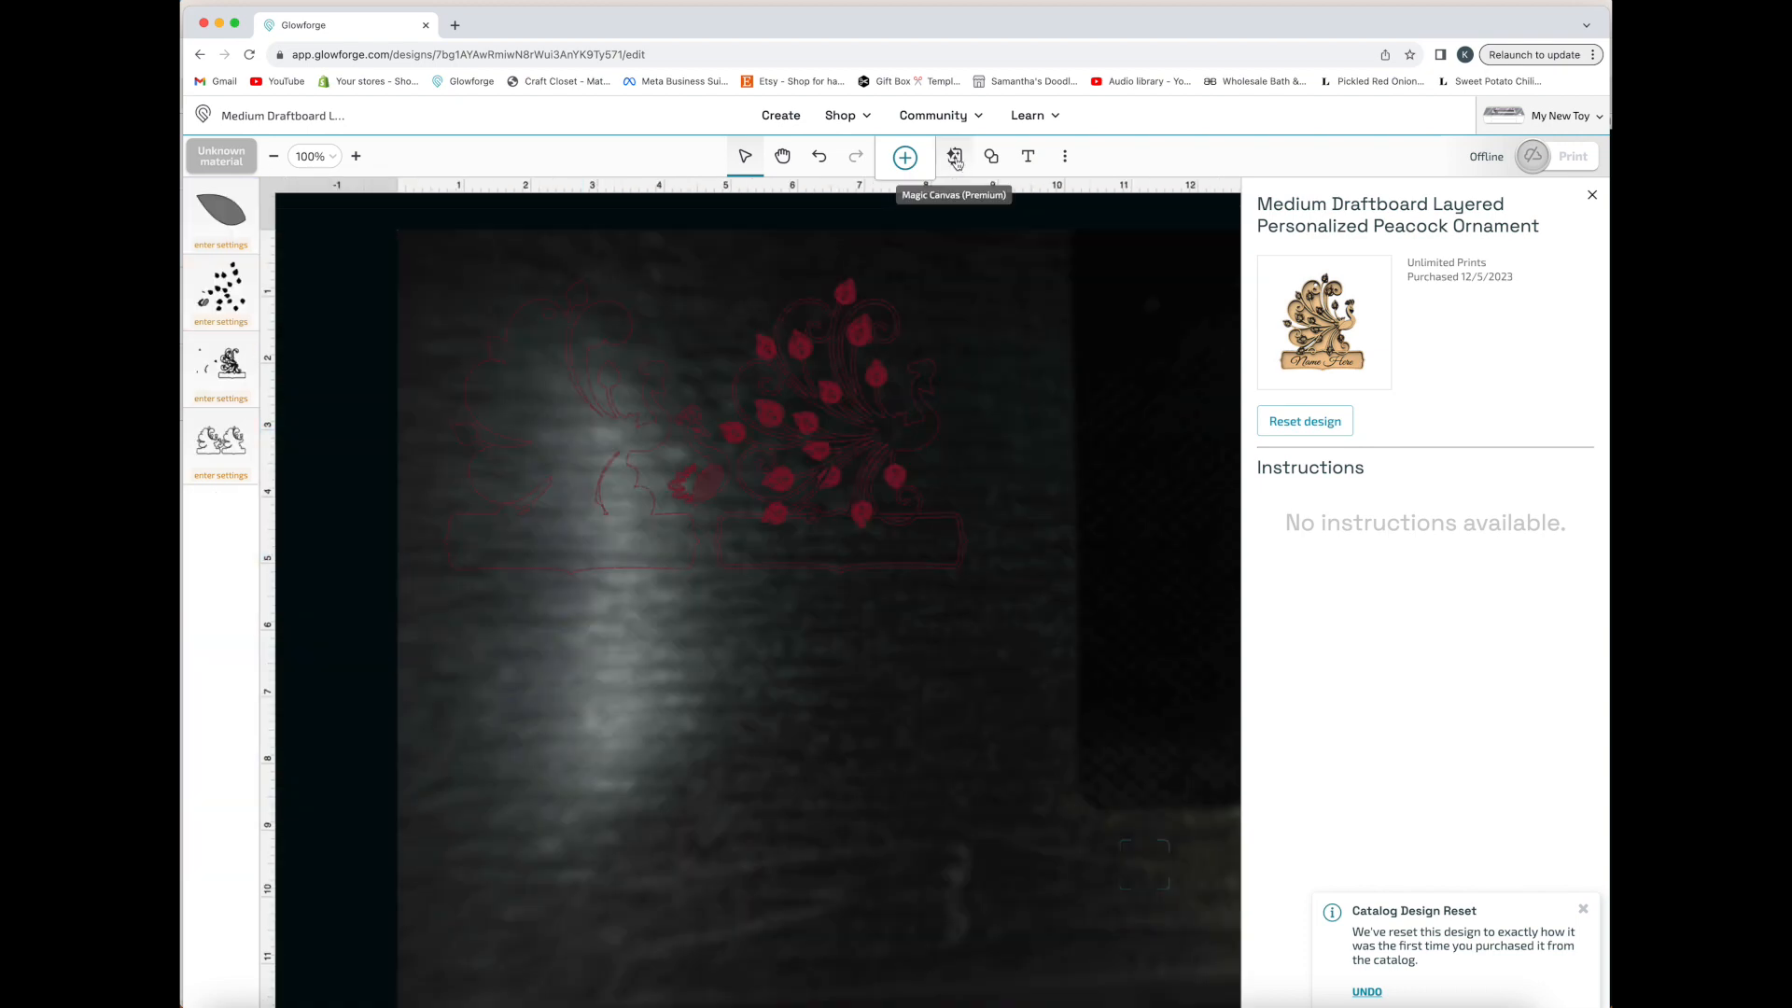
Insert the "elf mage" Heroic Portrait example from Magic Canvas into the design as-is
click(956, 161)
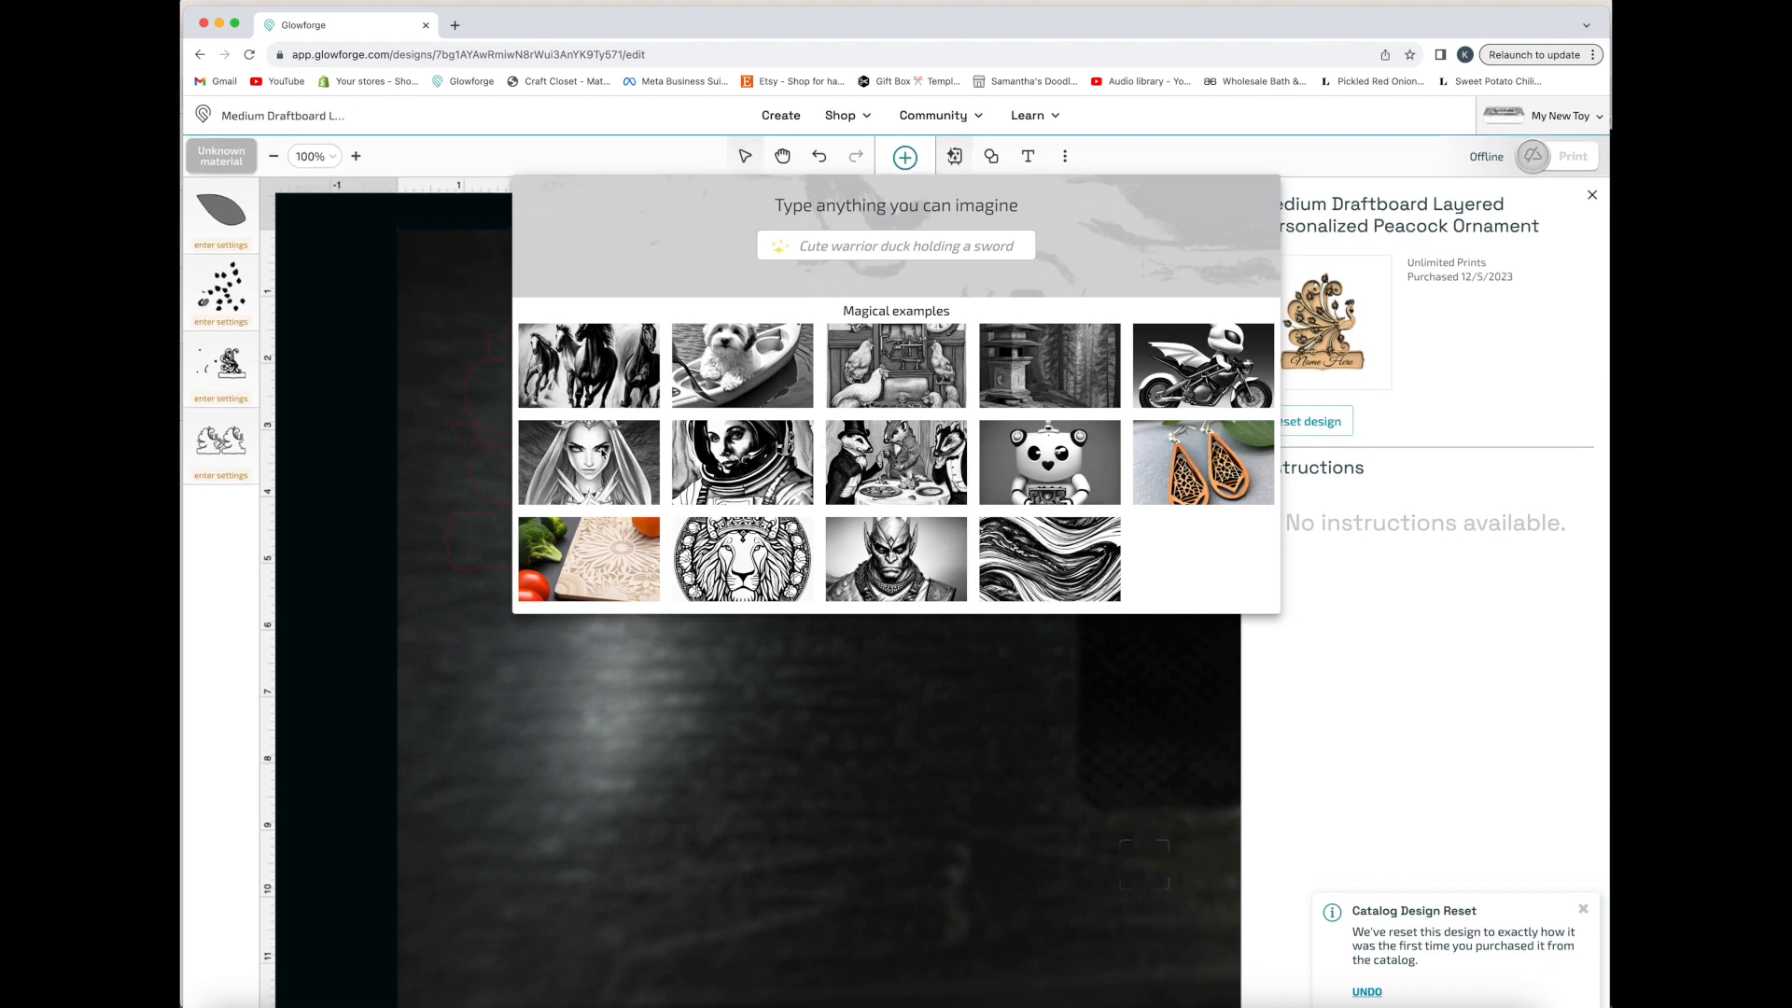
click(601, 454)
click(1015, 429)
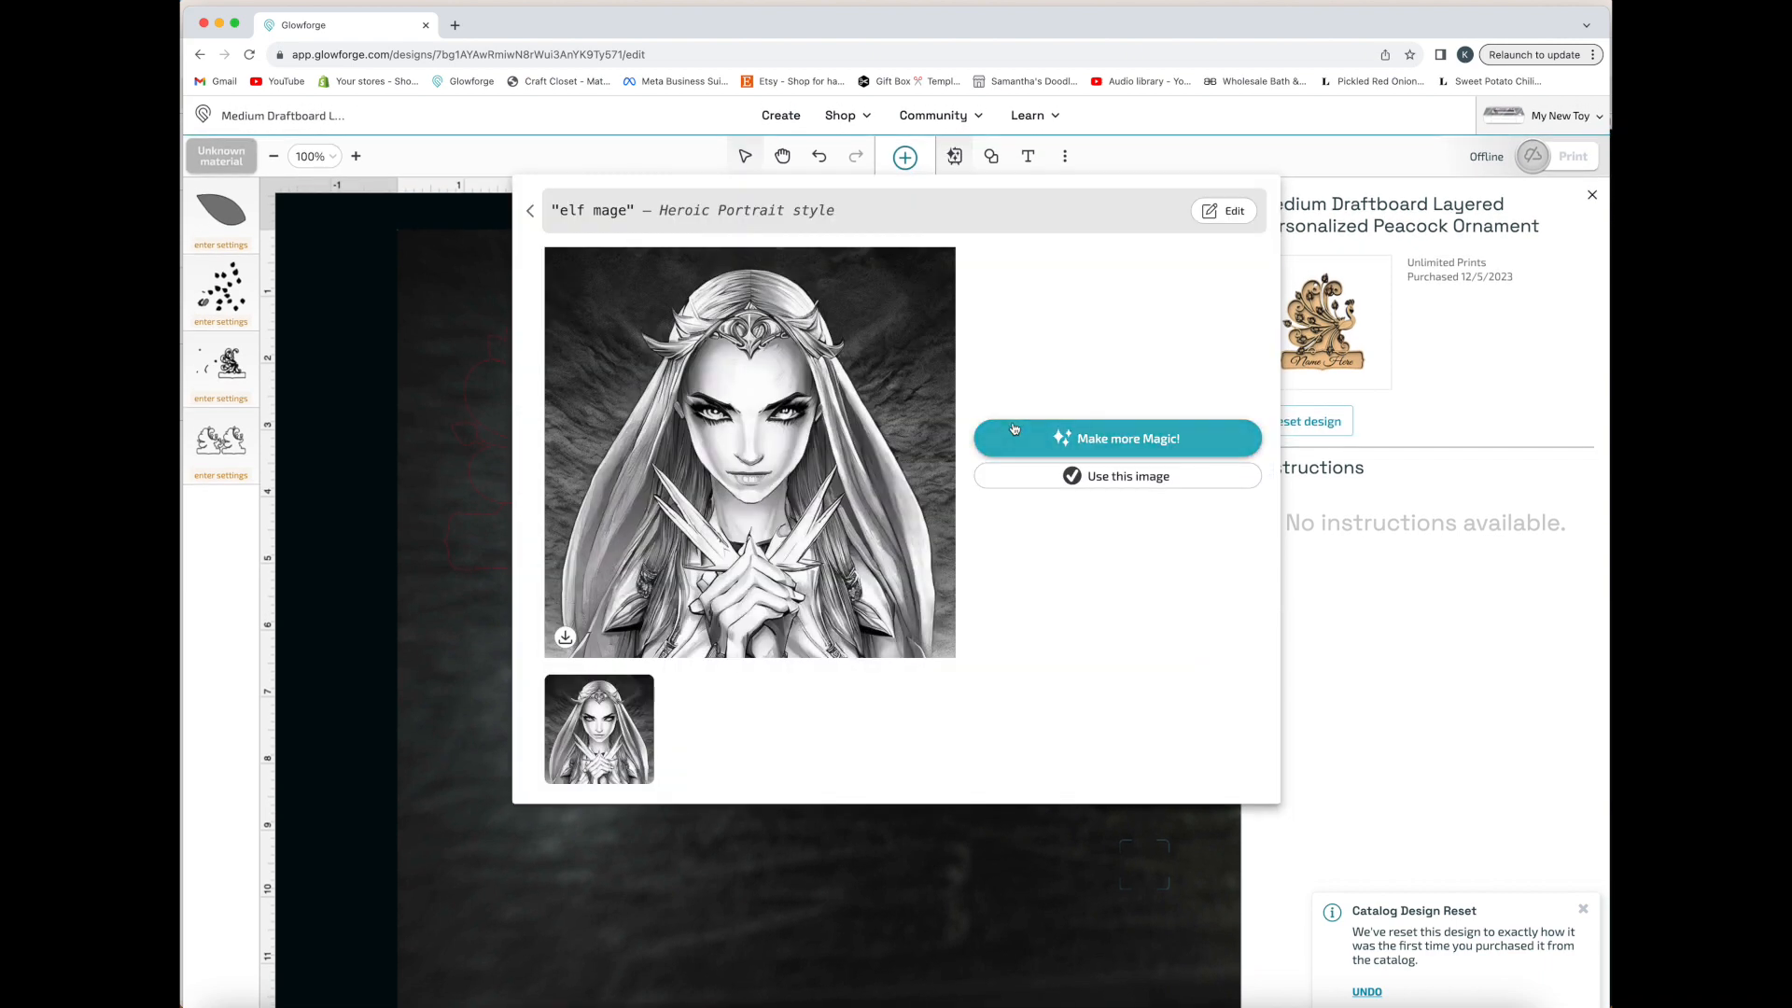
click(1139, 476)
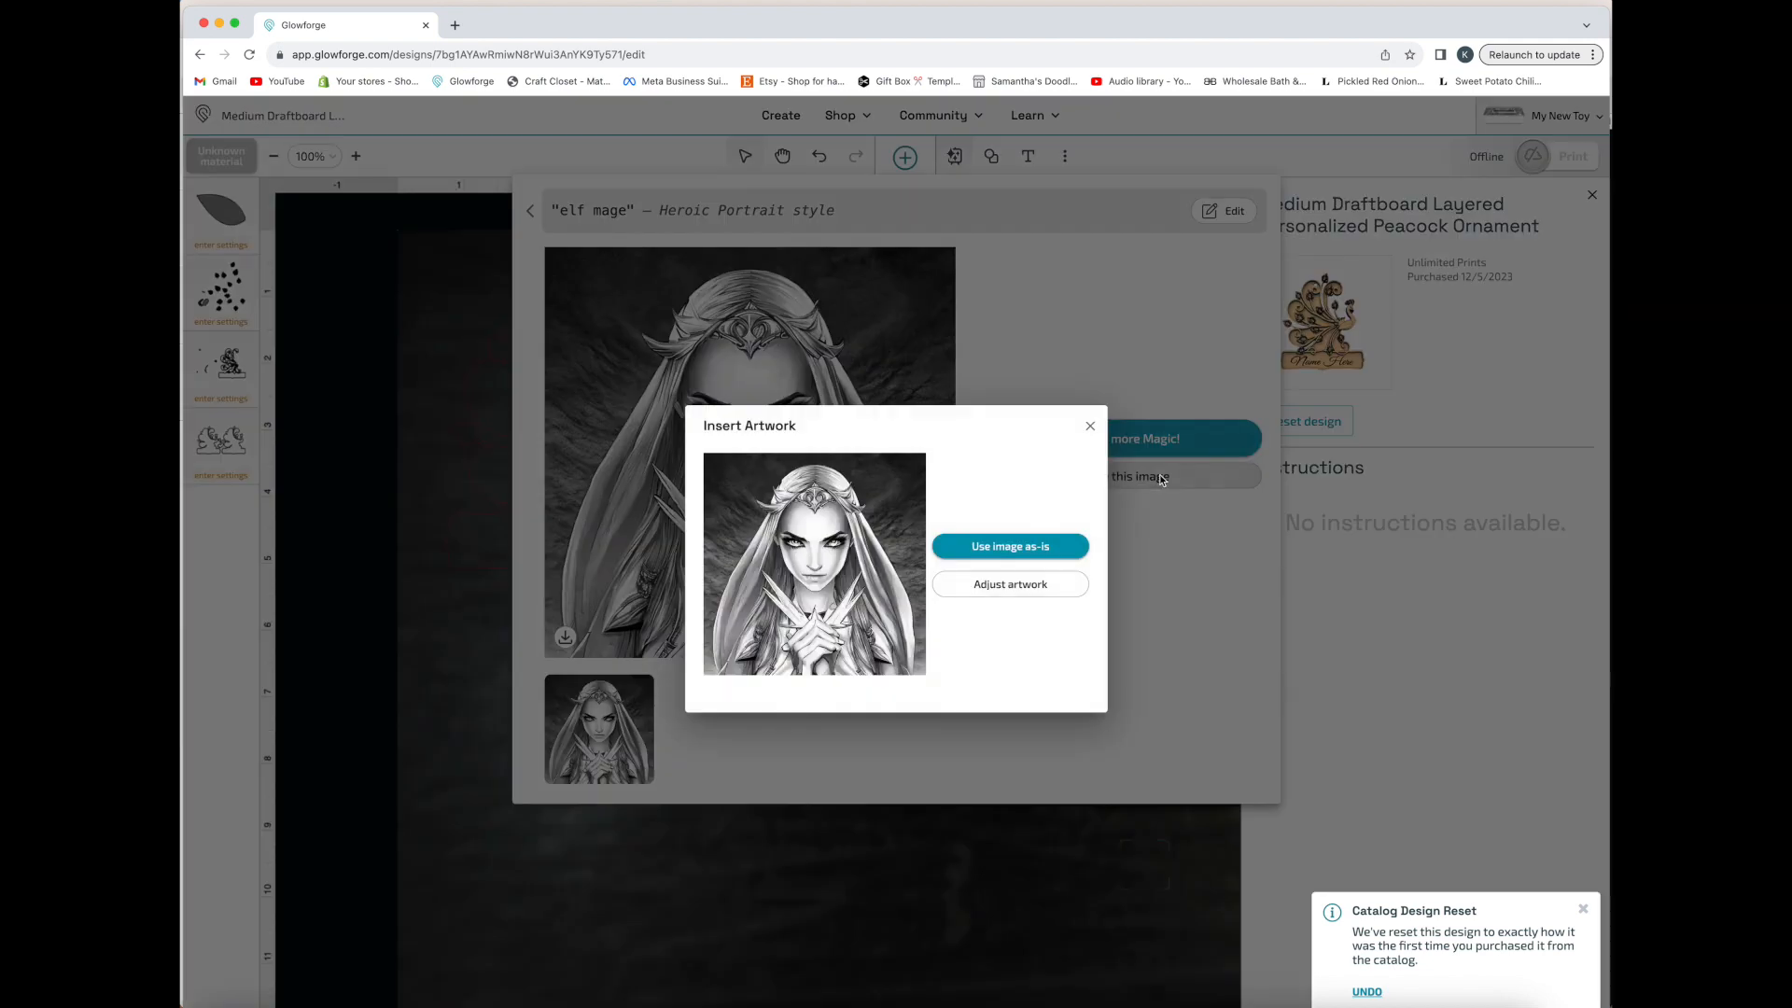
click(1053, 551)
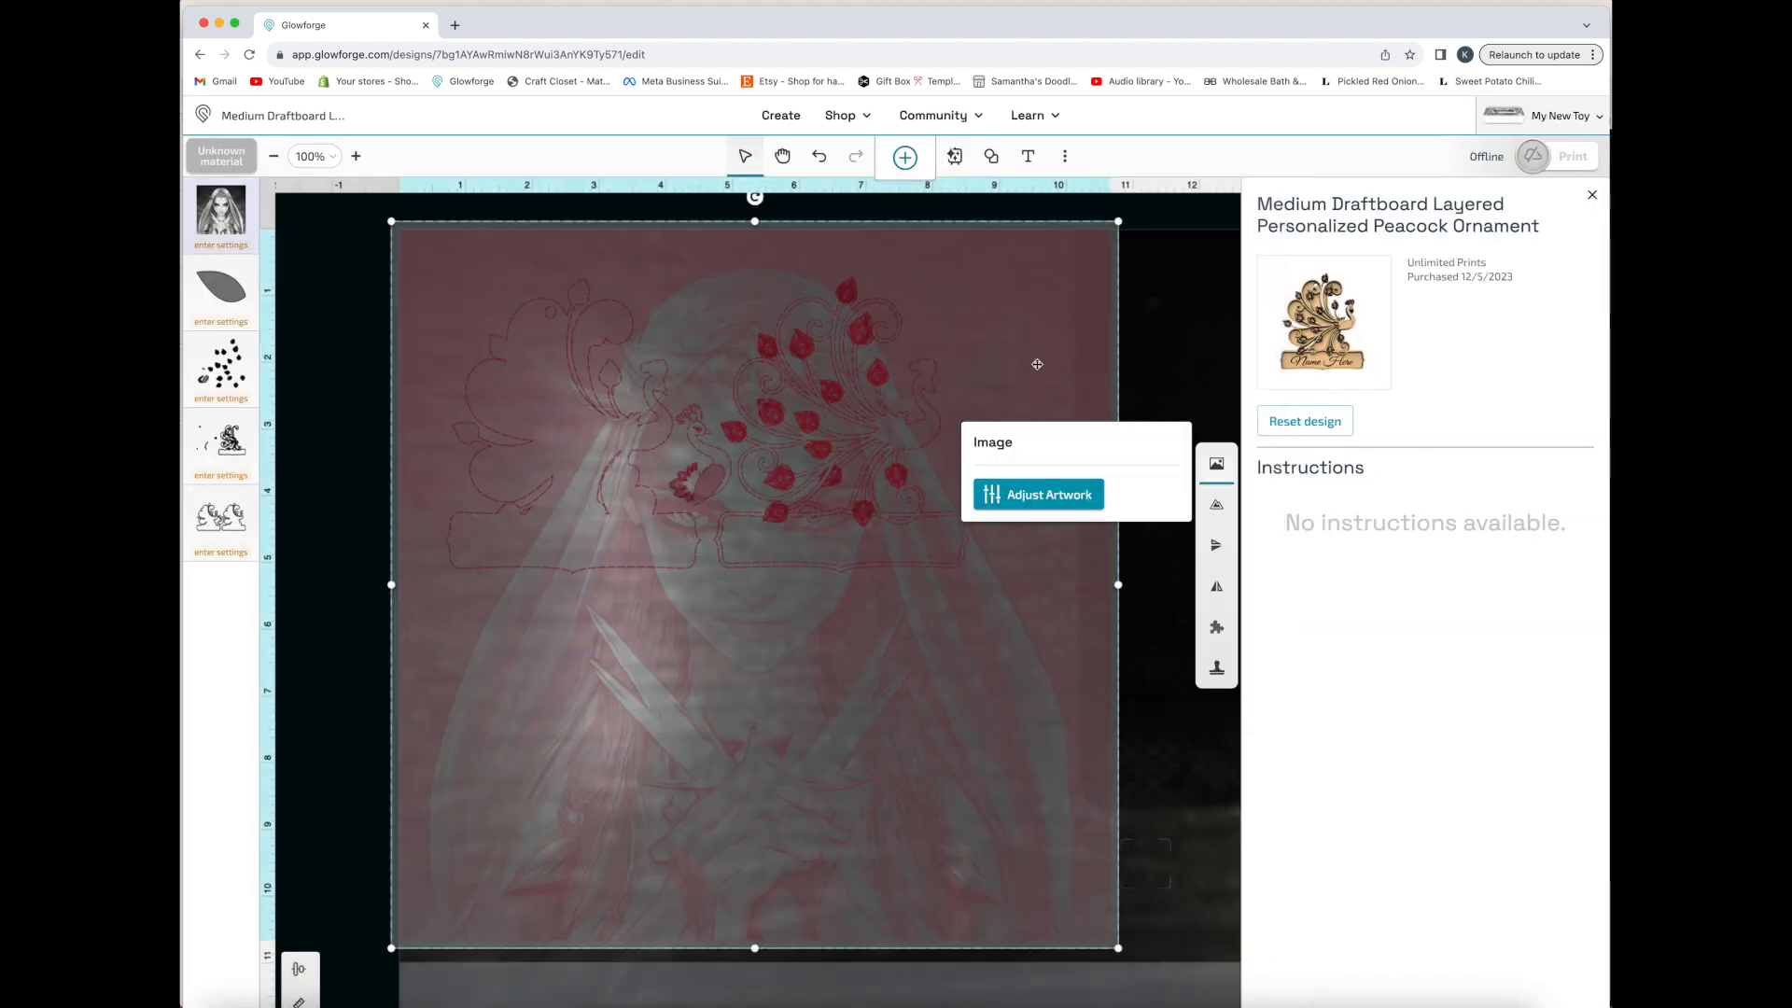
Shrink the elf mage image to about 3.3 in square and place it below the leafed peacock panel
drag(1121, 223, 716, 724)
drag(543, 853, 863, 715)
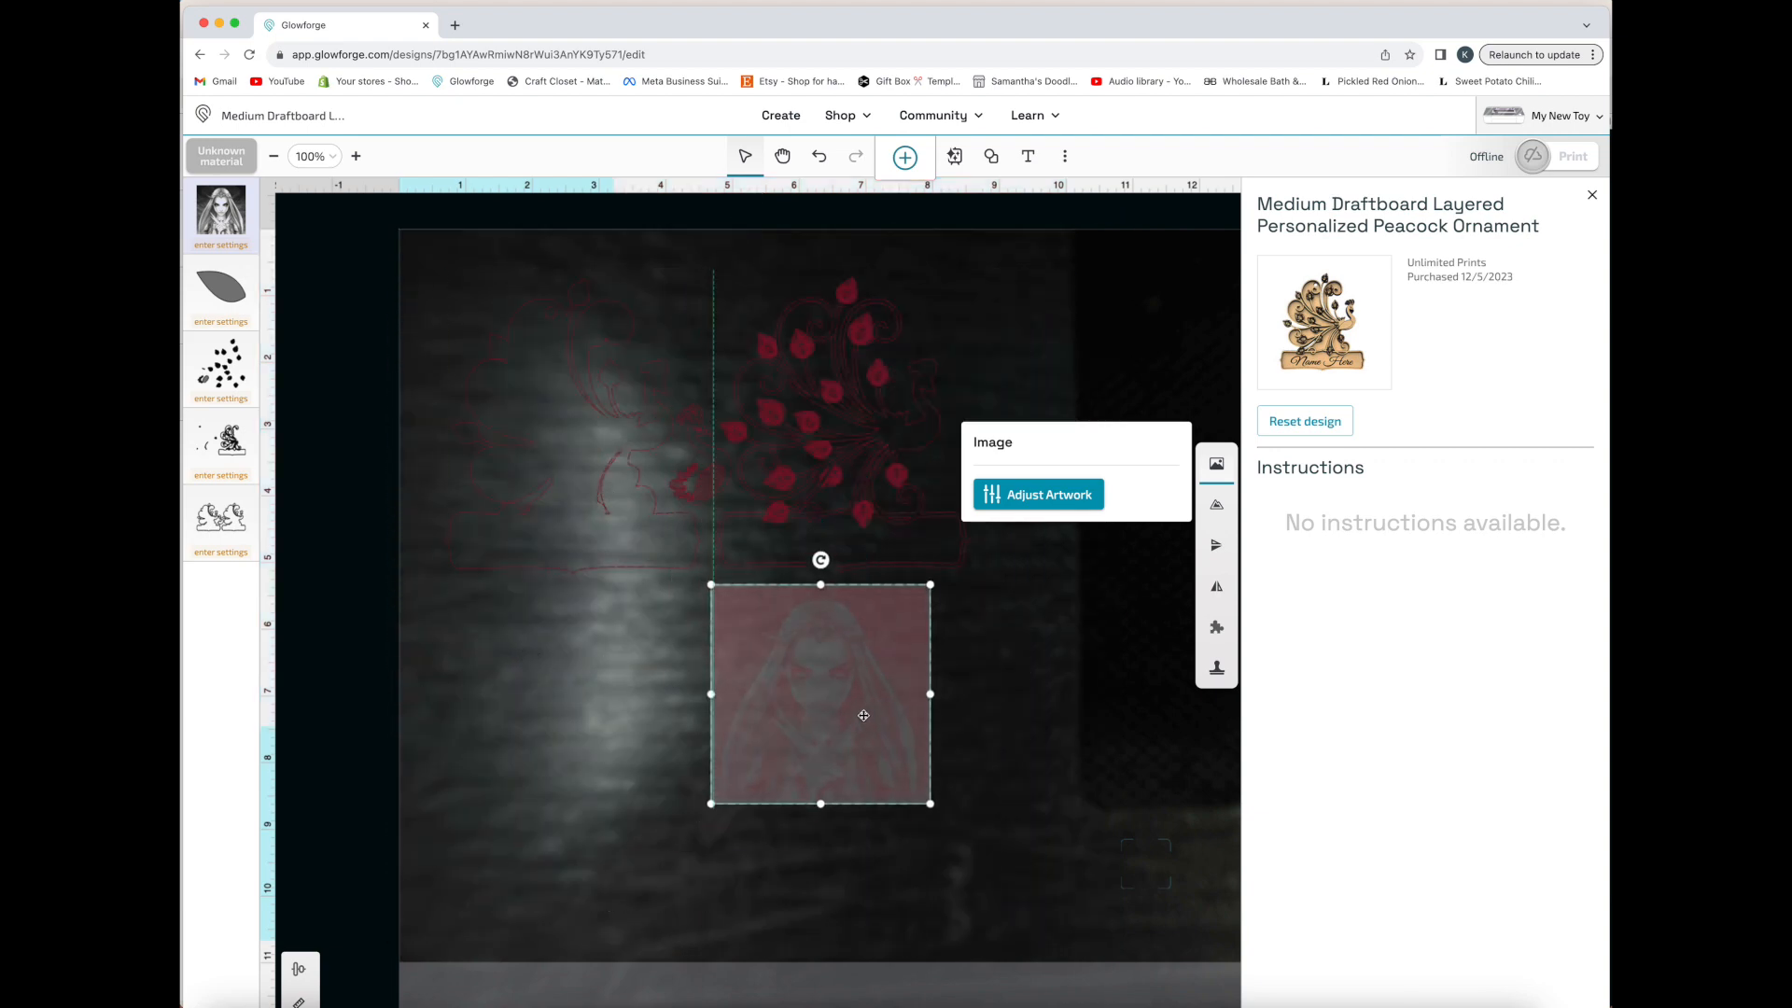
Adjust the elf mage image's artwork by setting its sharpness to 28, and apply the change
click(1073, 497)
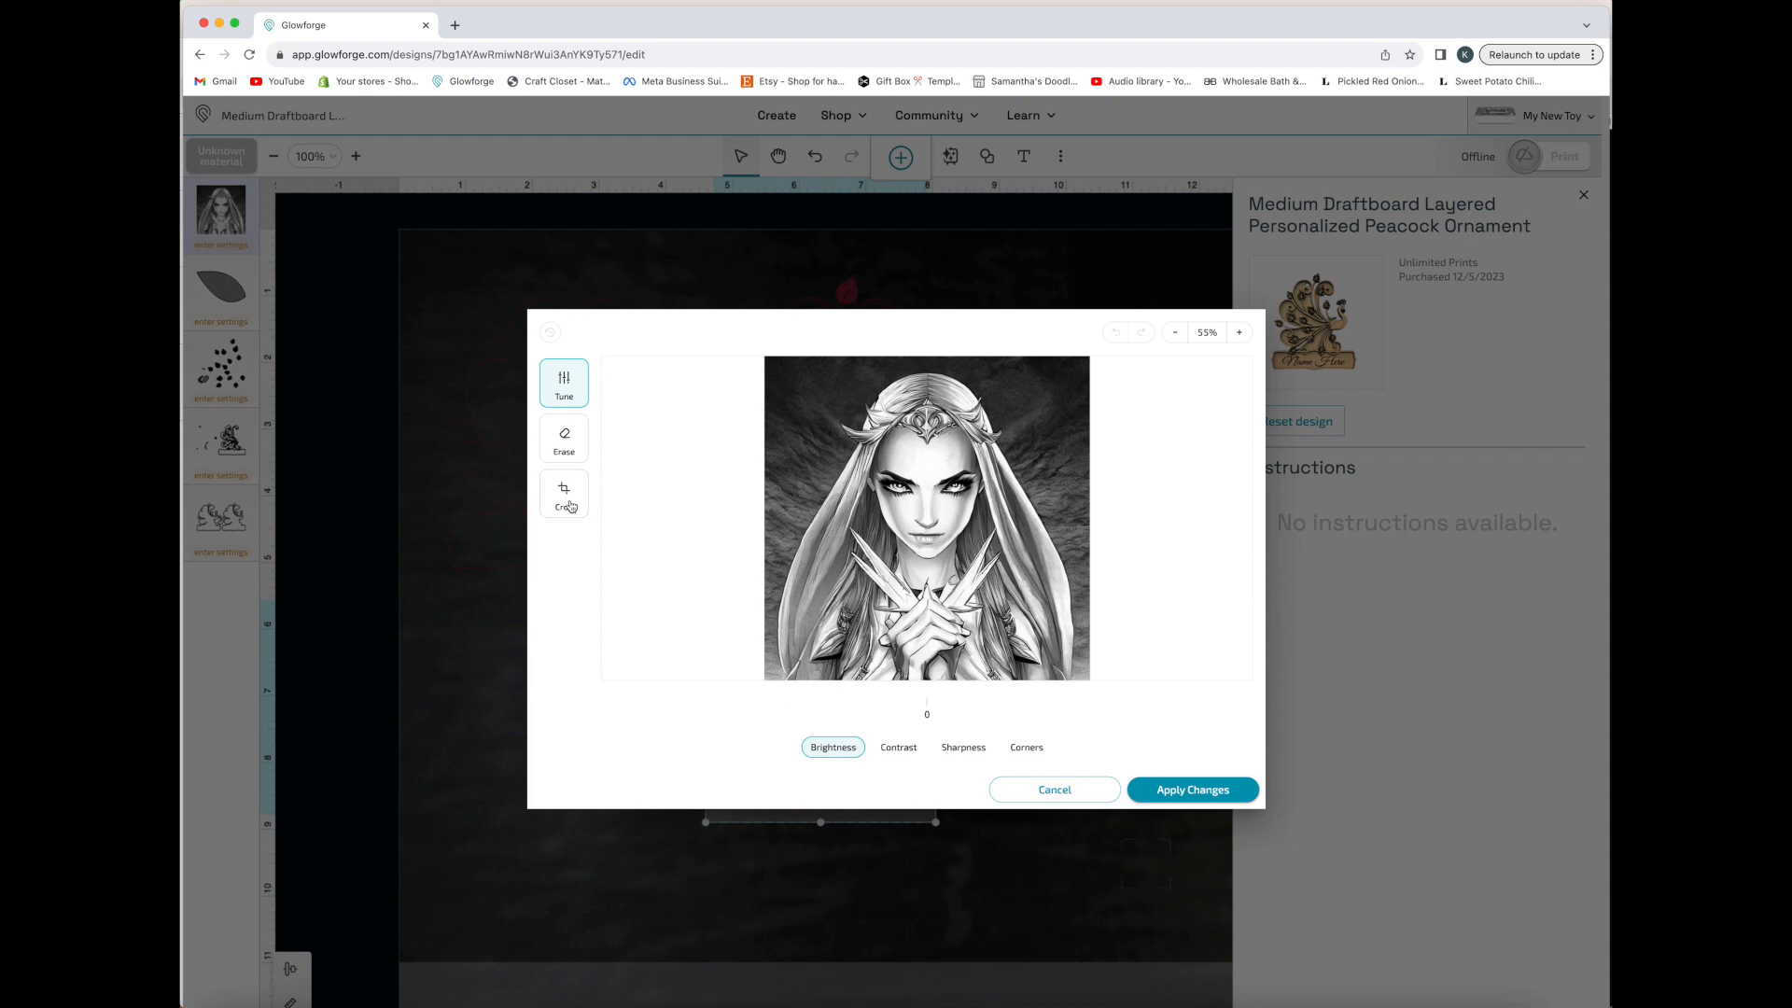
click(963, 748)
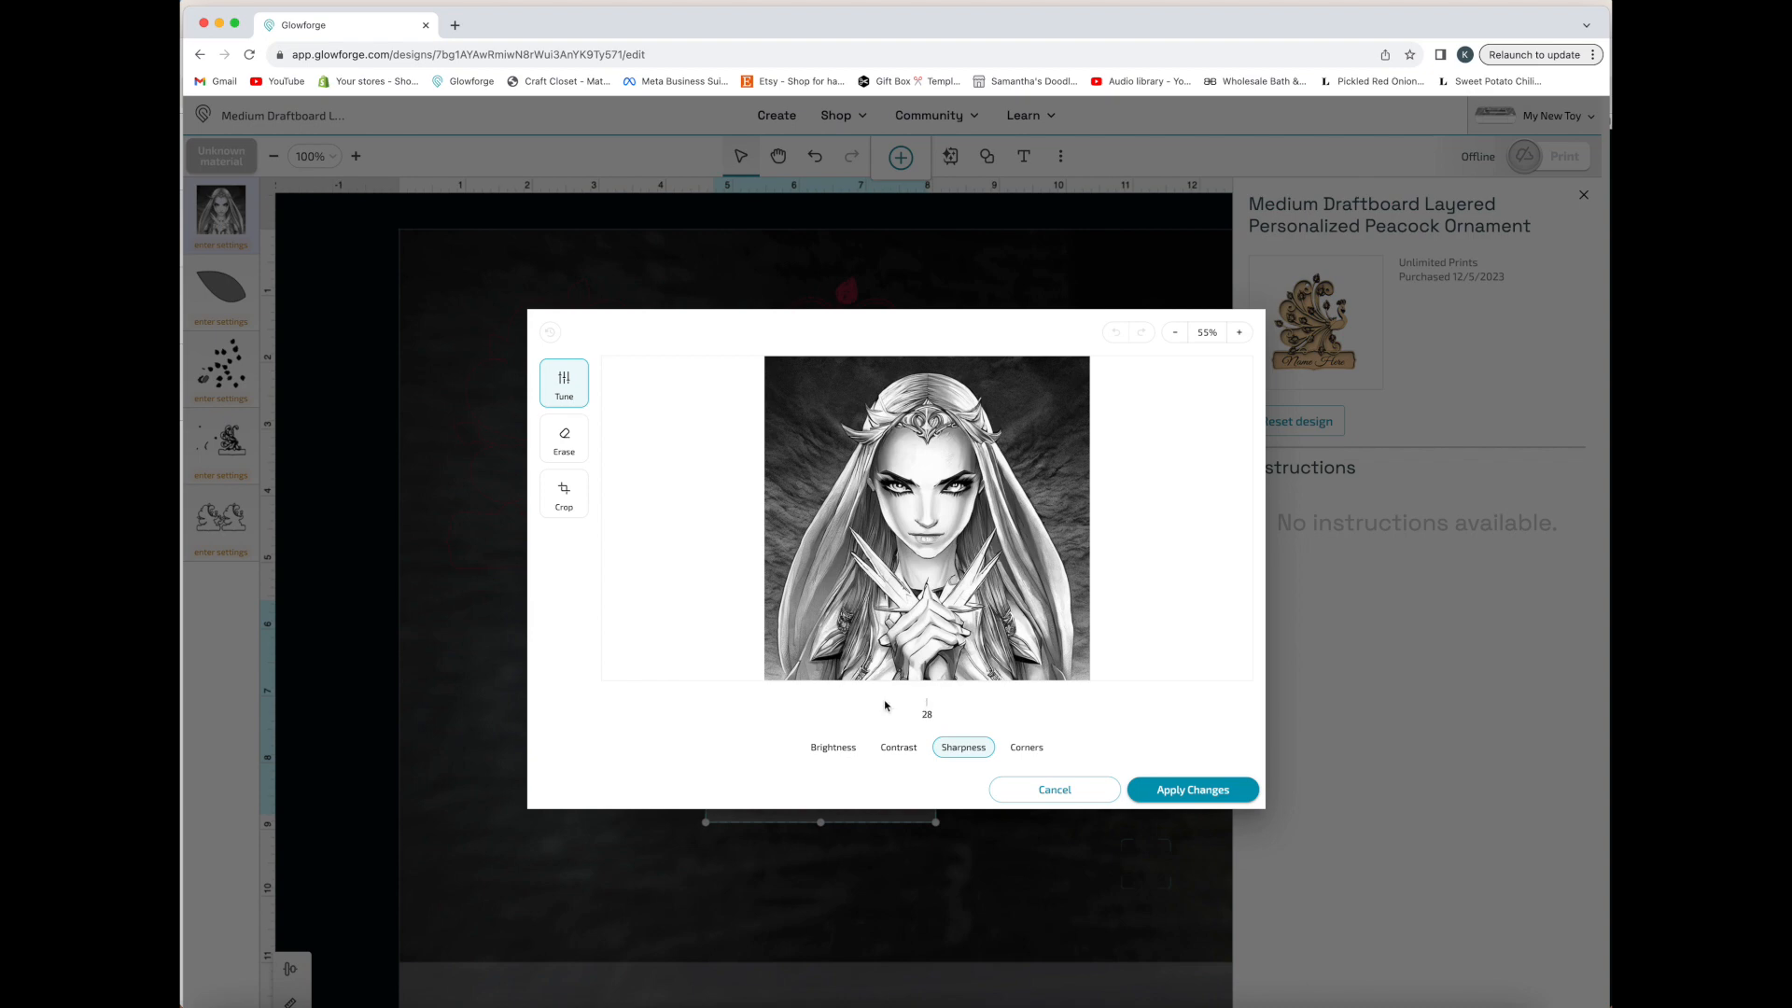
click(1157, 793)
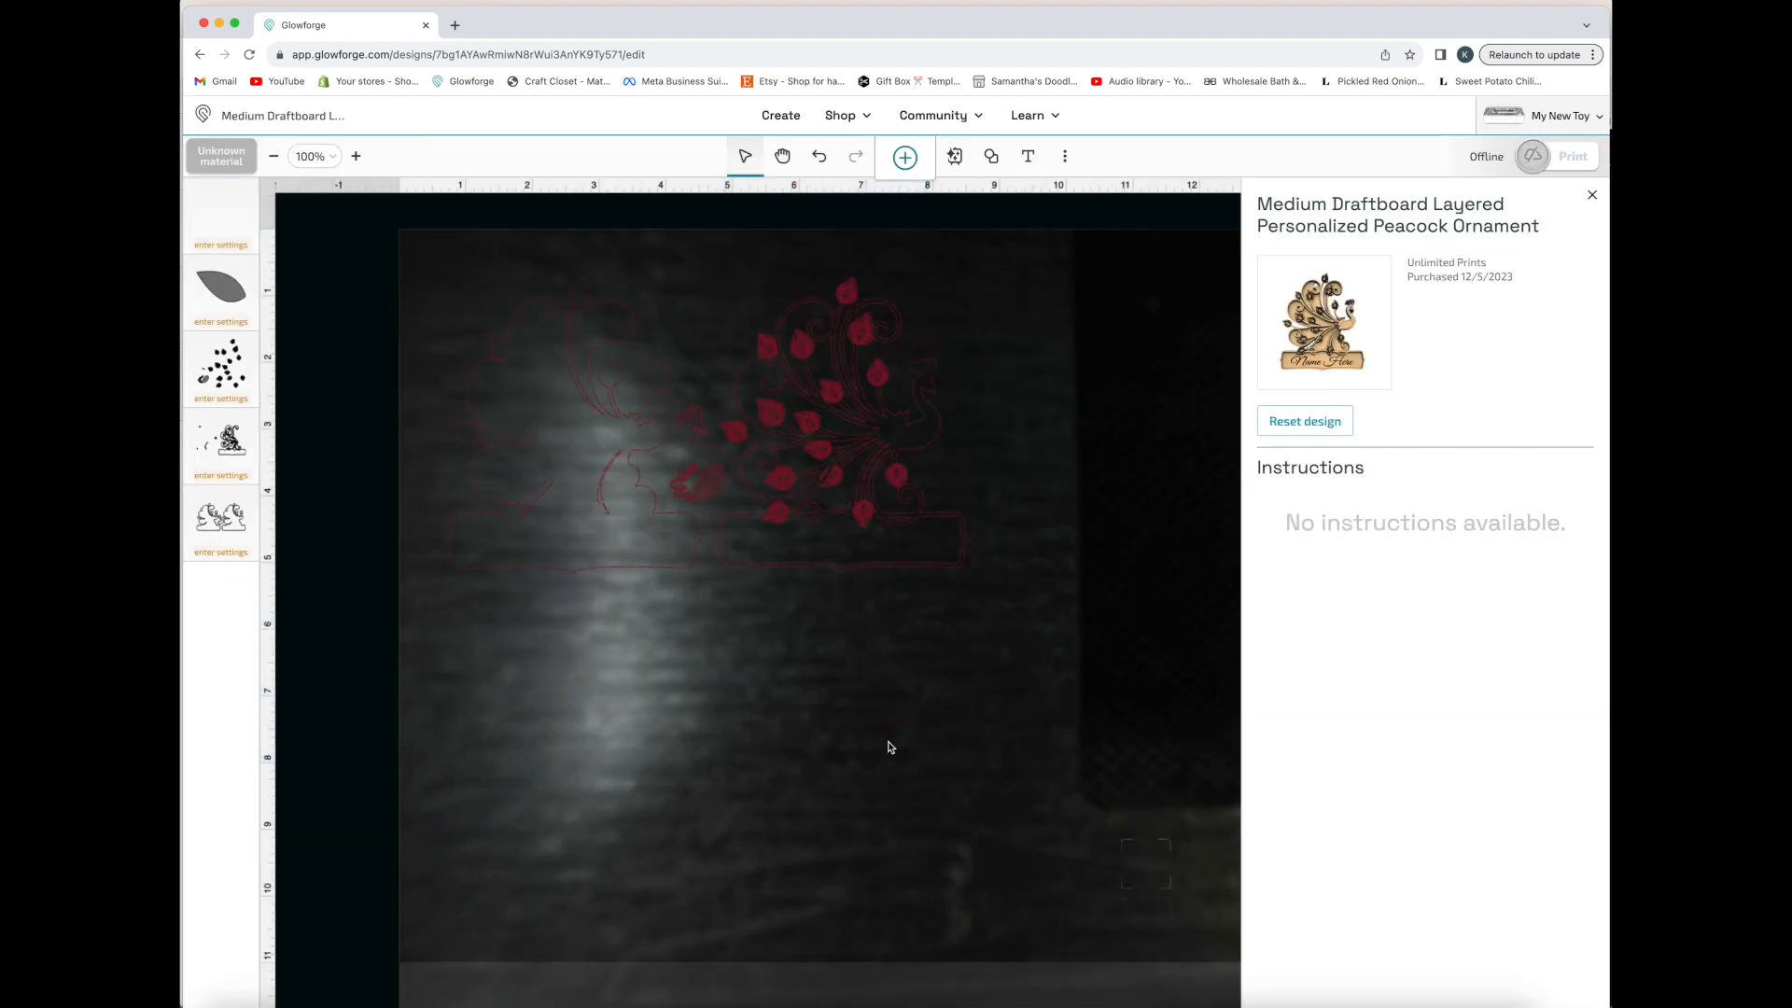
click(844, 726)
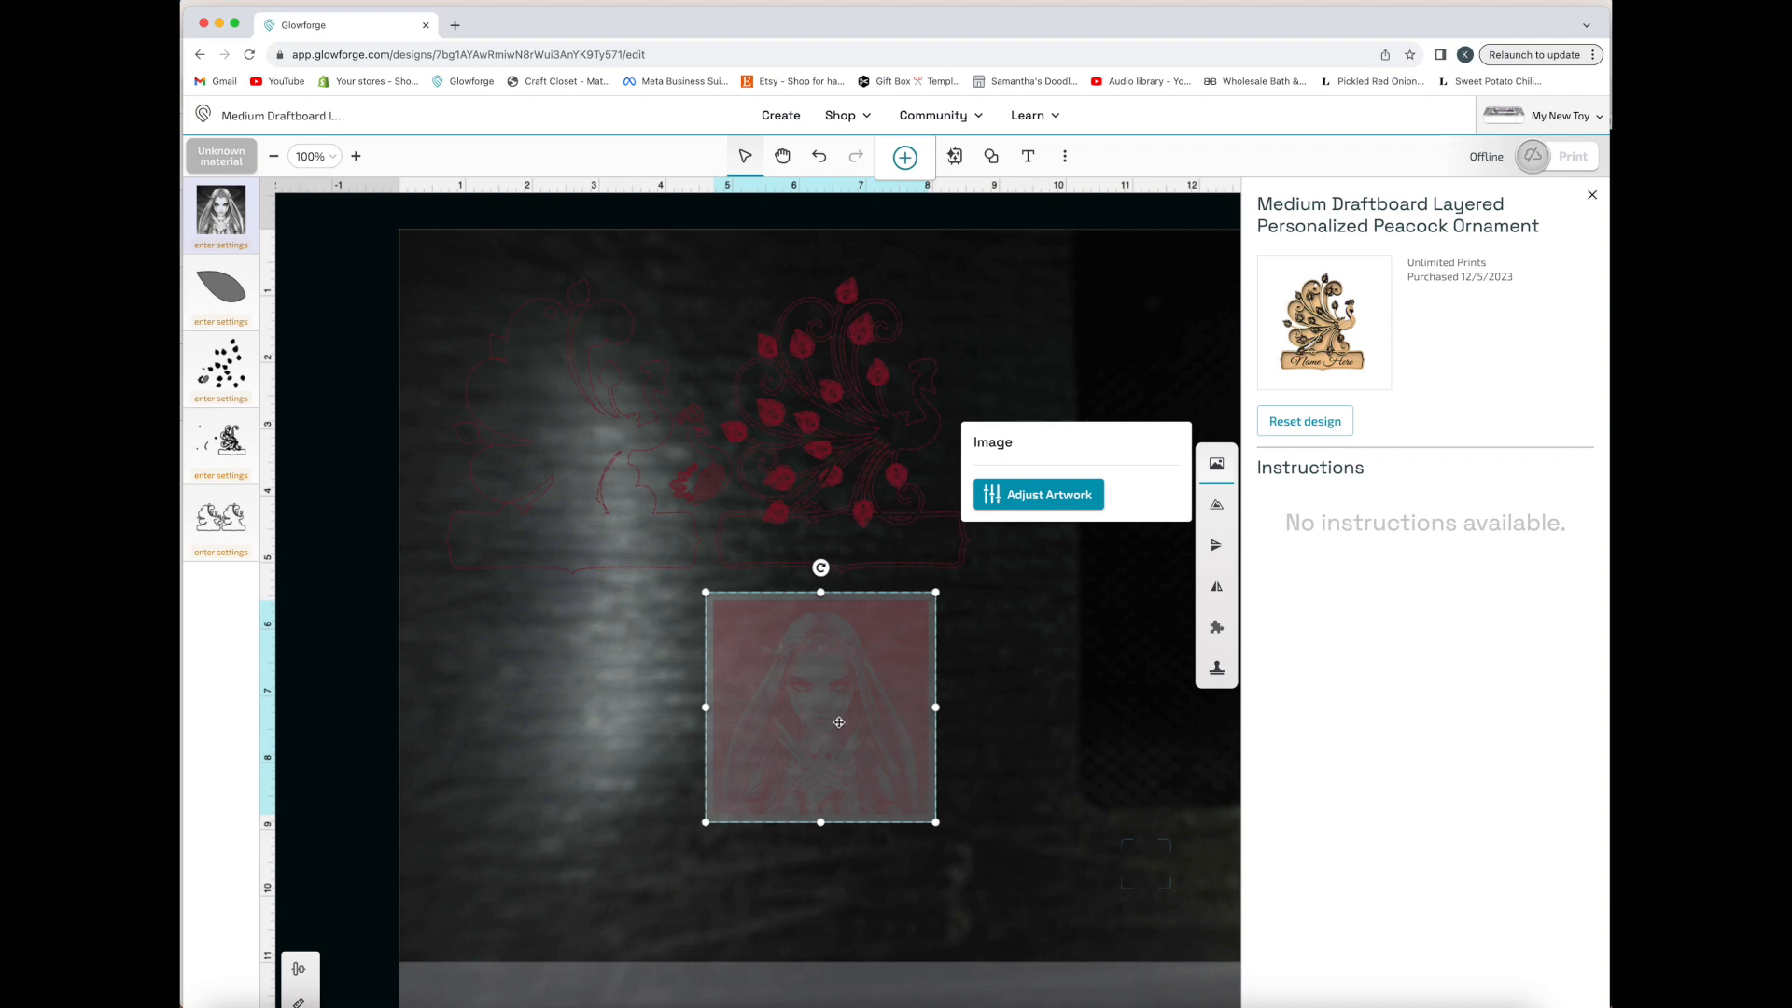
click(1000, 713)
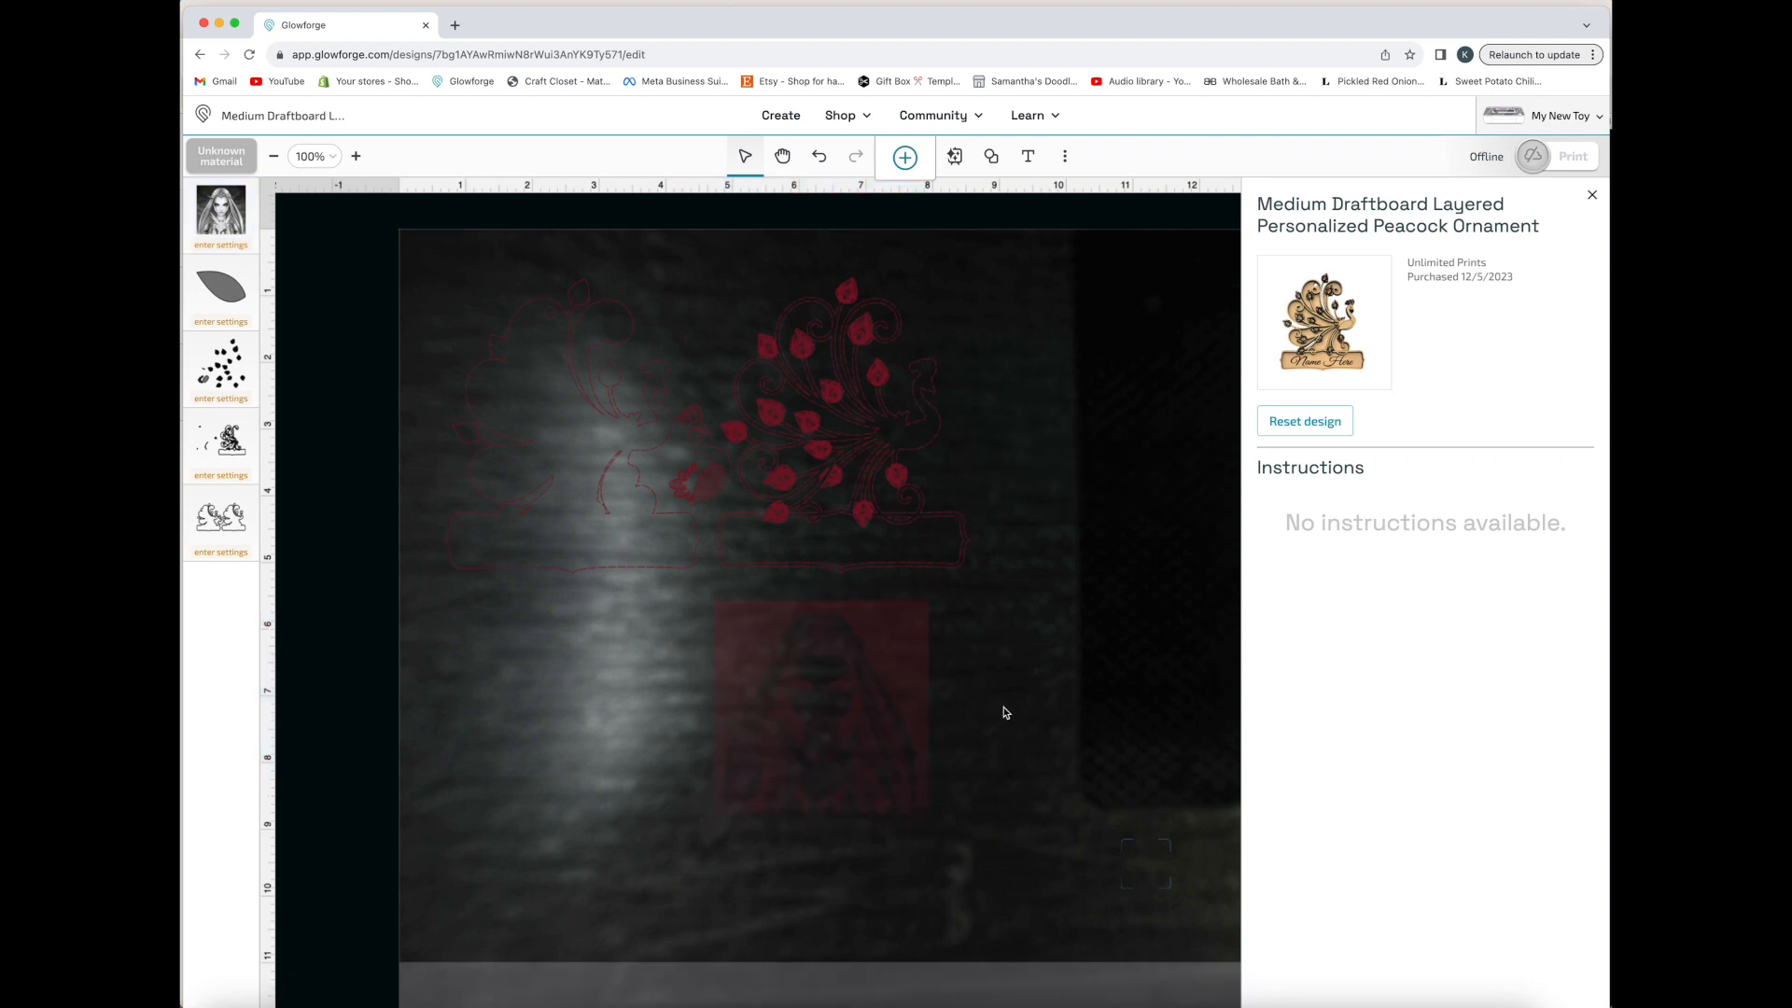
Insert a star shape and place it in the open space beside the elf mage image, below the peacock outline
click(993, 159)
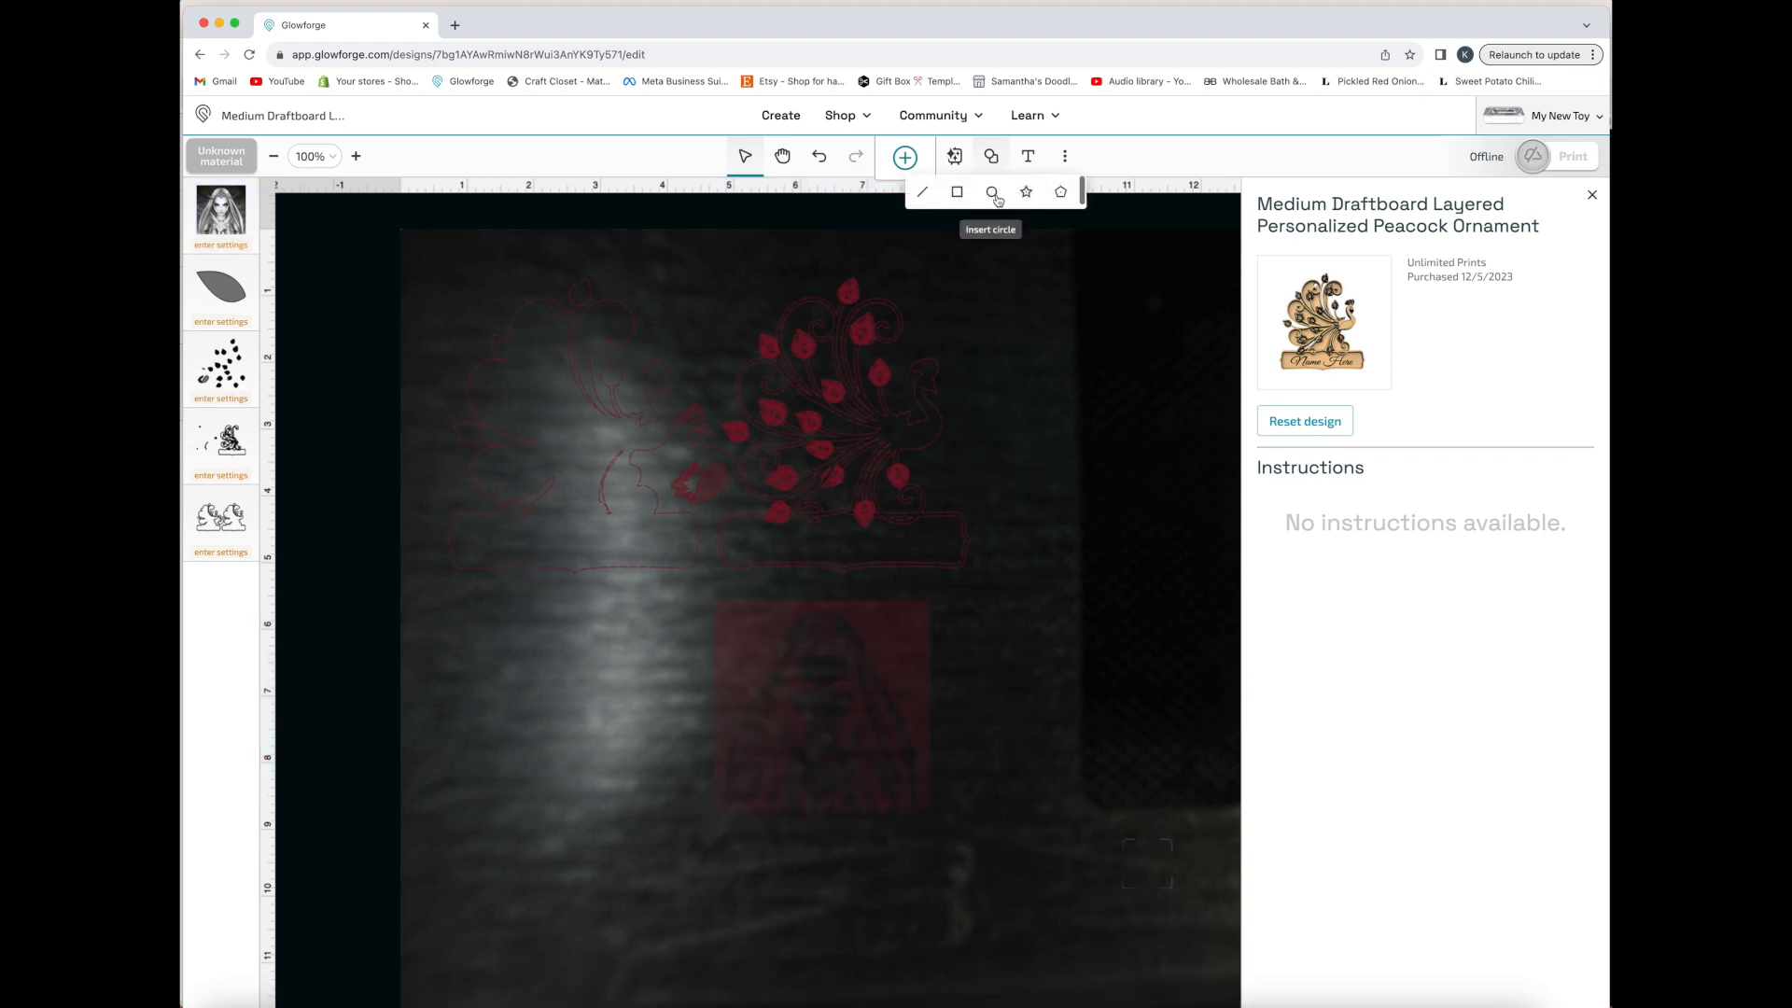
click(1027, 196)
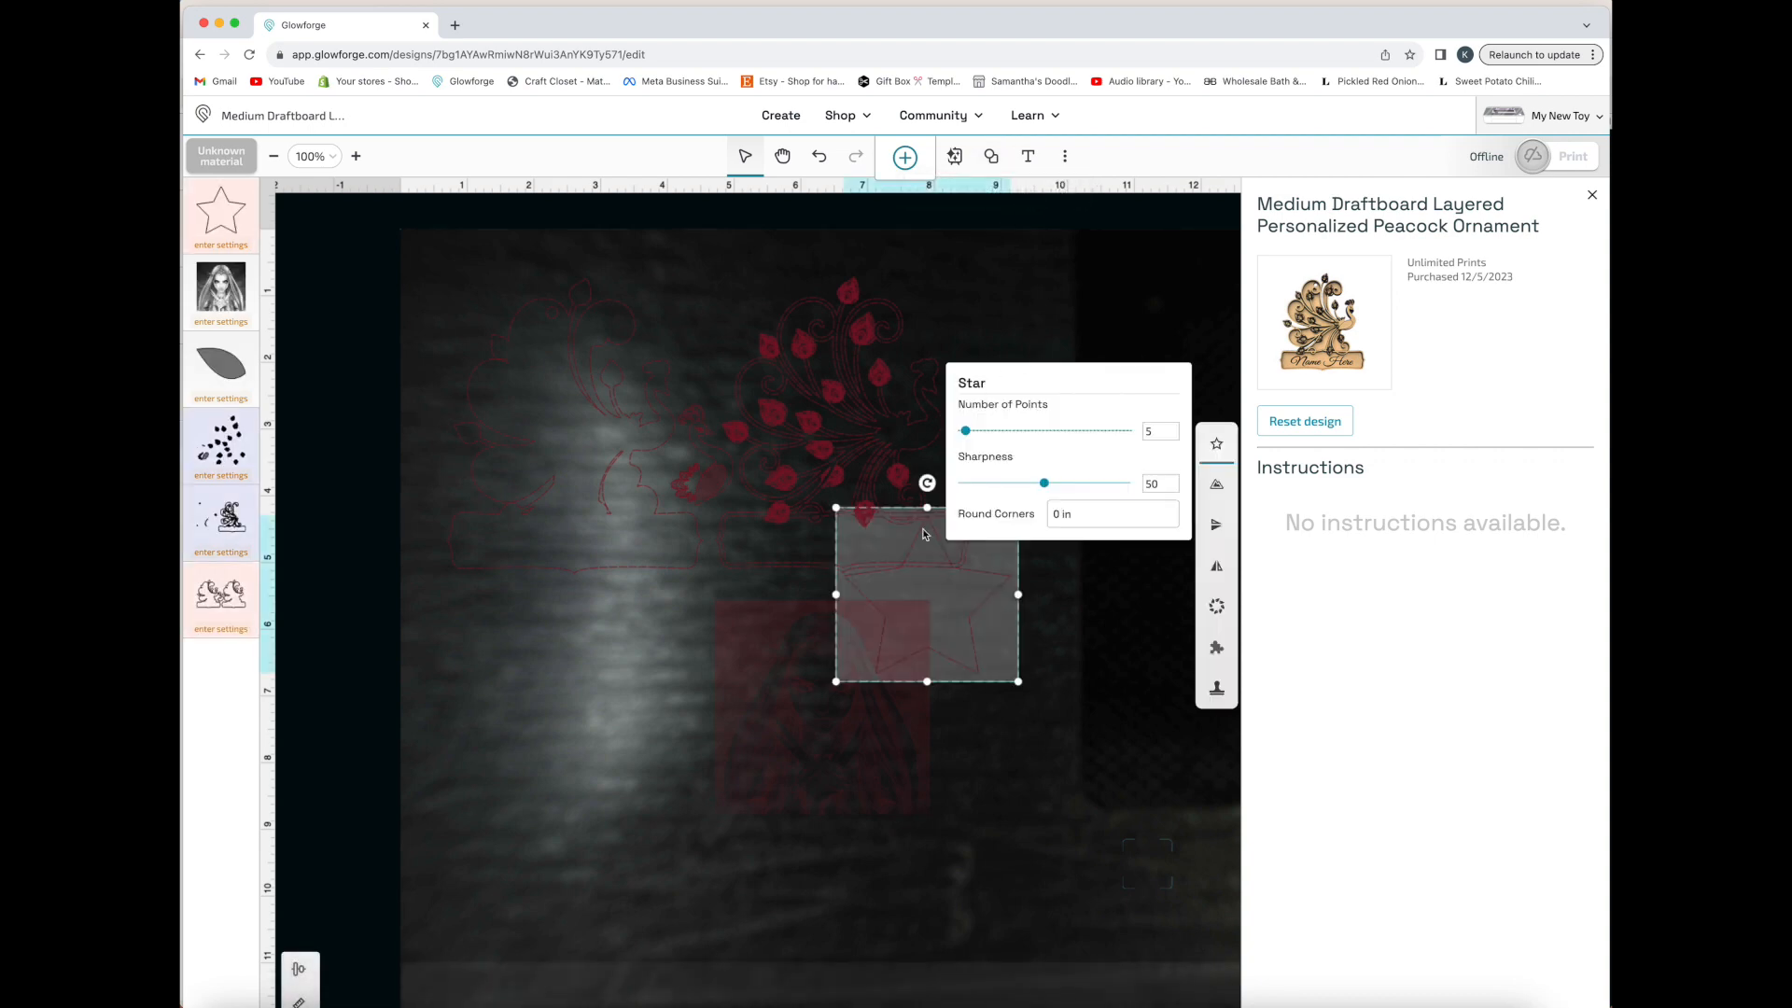
drag(926, 663, 560, 775)
Set the star's number of points to 10 and round its corners
drag(1178, 435, 1137, 436)
text(1)
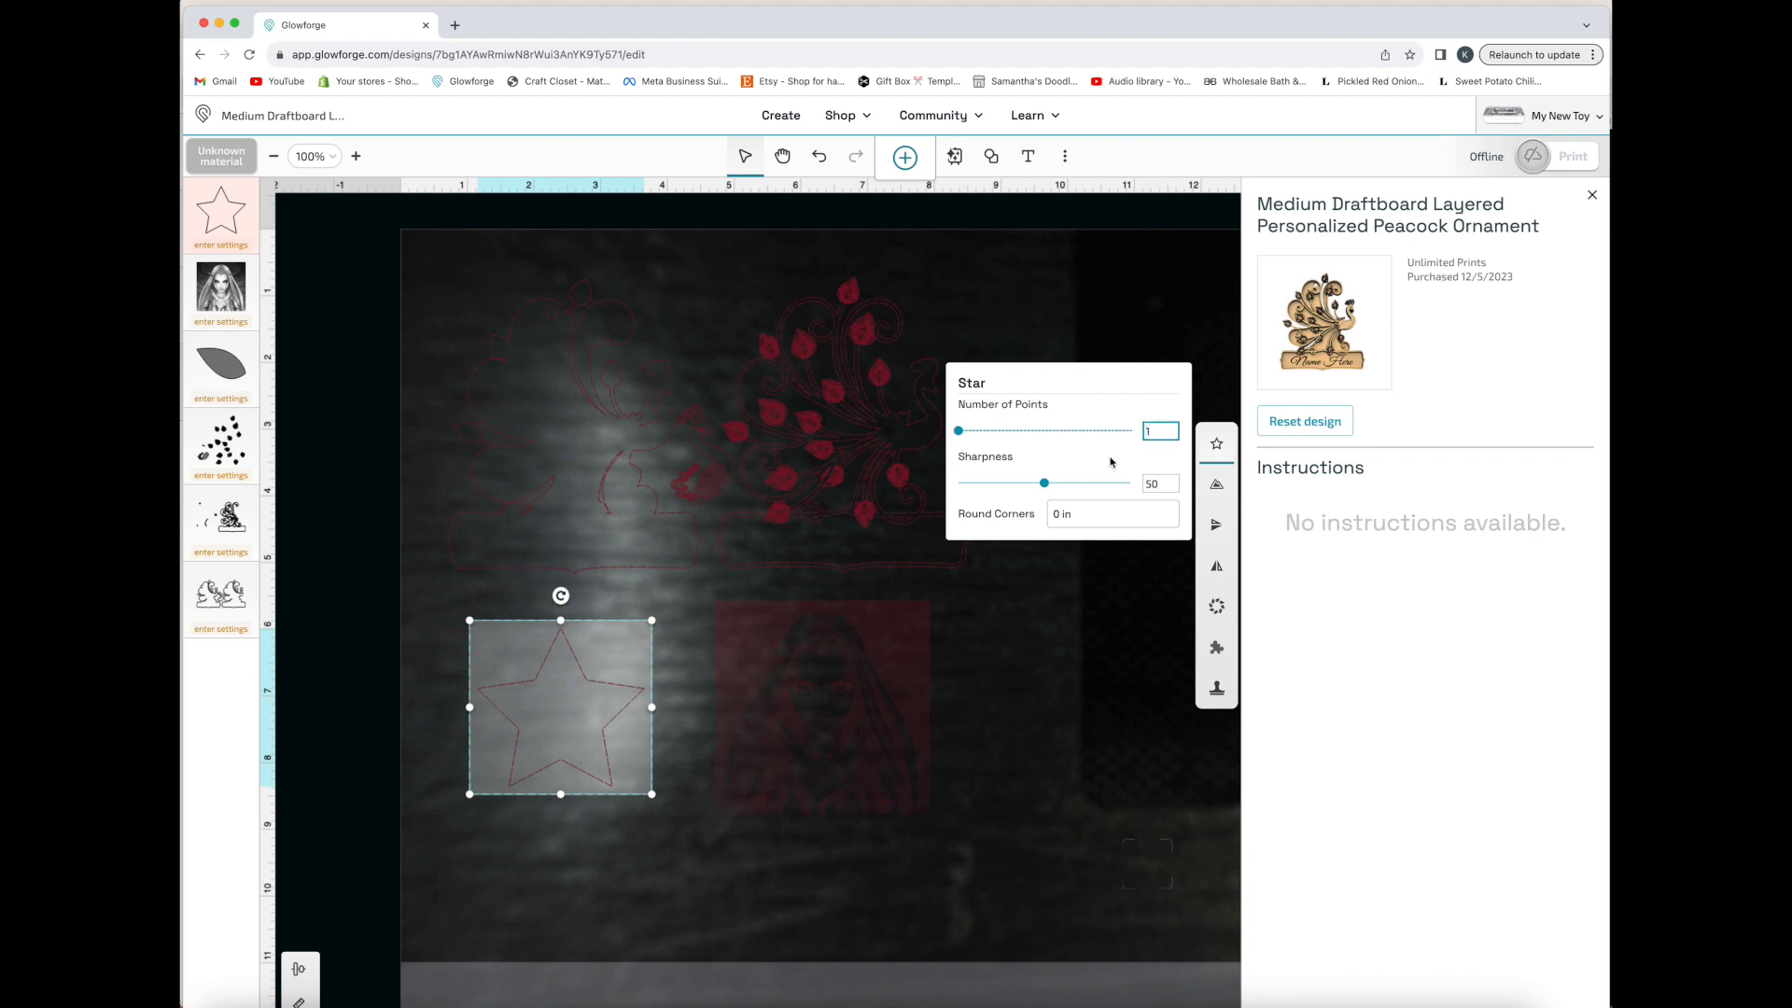
text(0)
key(Return)
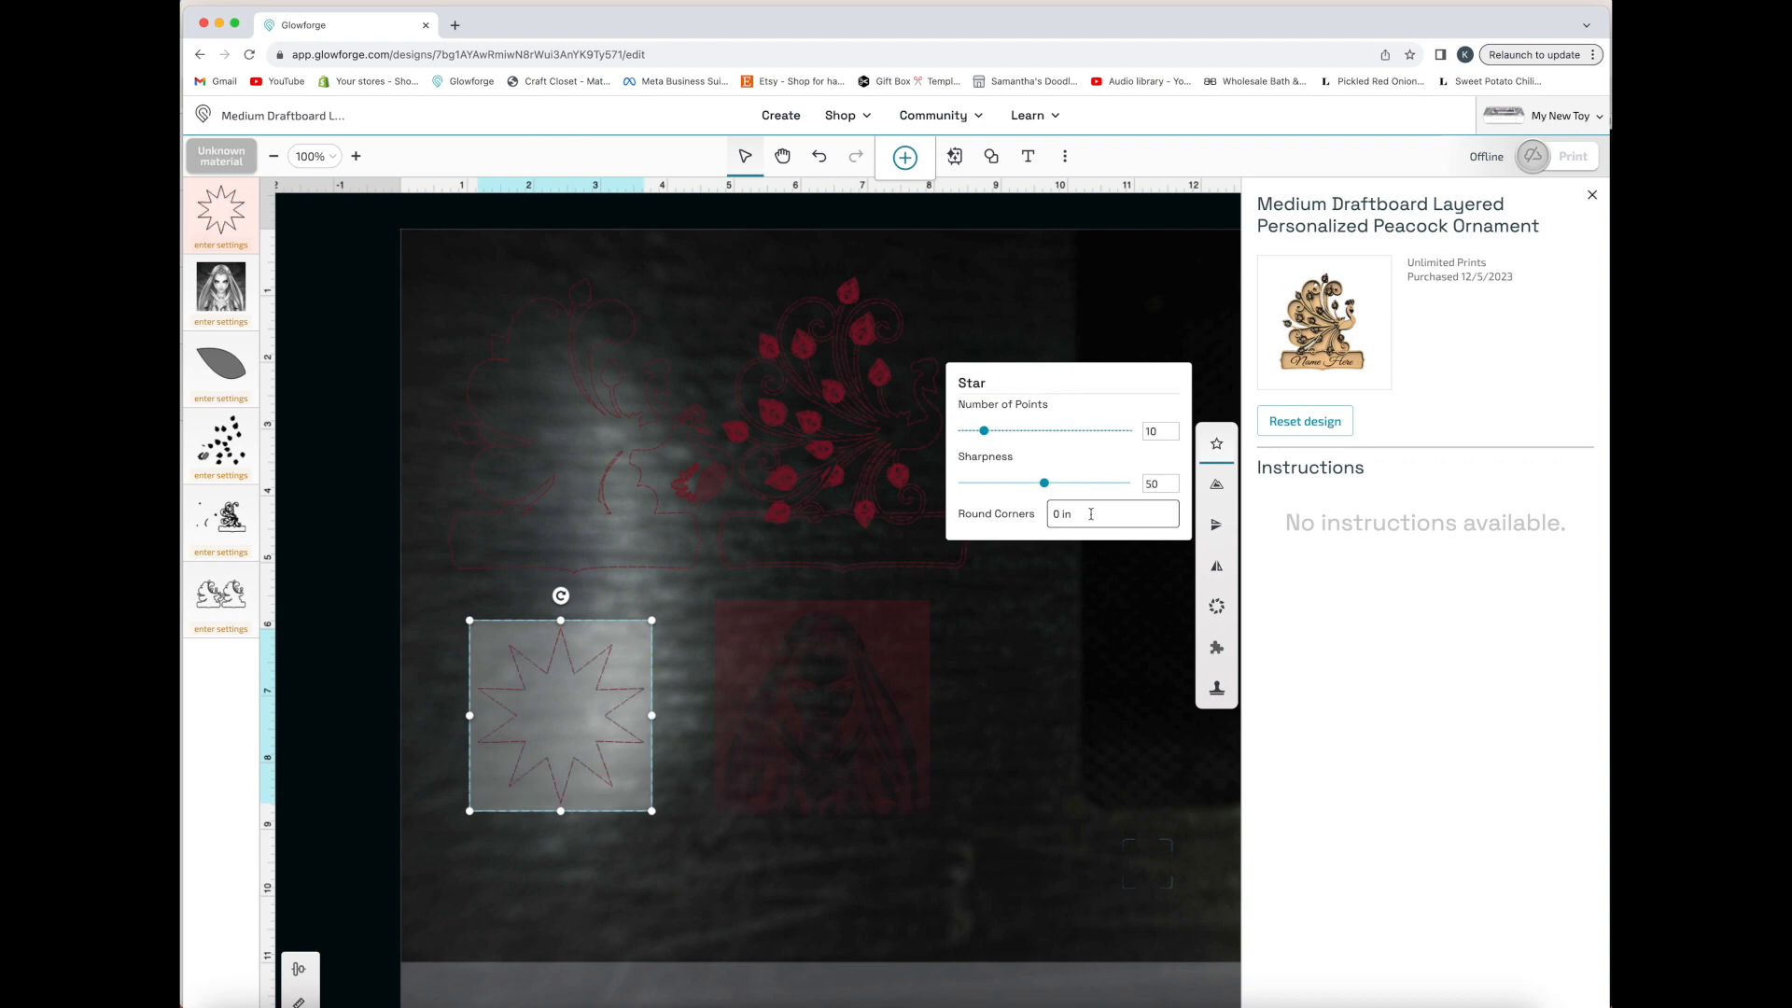
double_click(1062, 516)
key(Return)
Export the design, and reset the peacock ornament to its originally purchased catalog version
click(1065, 156)
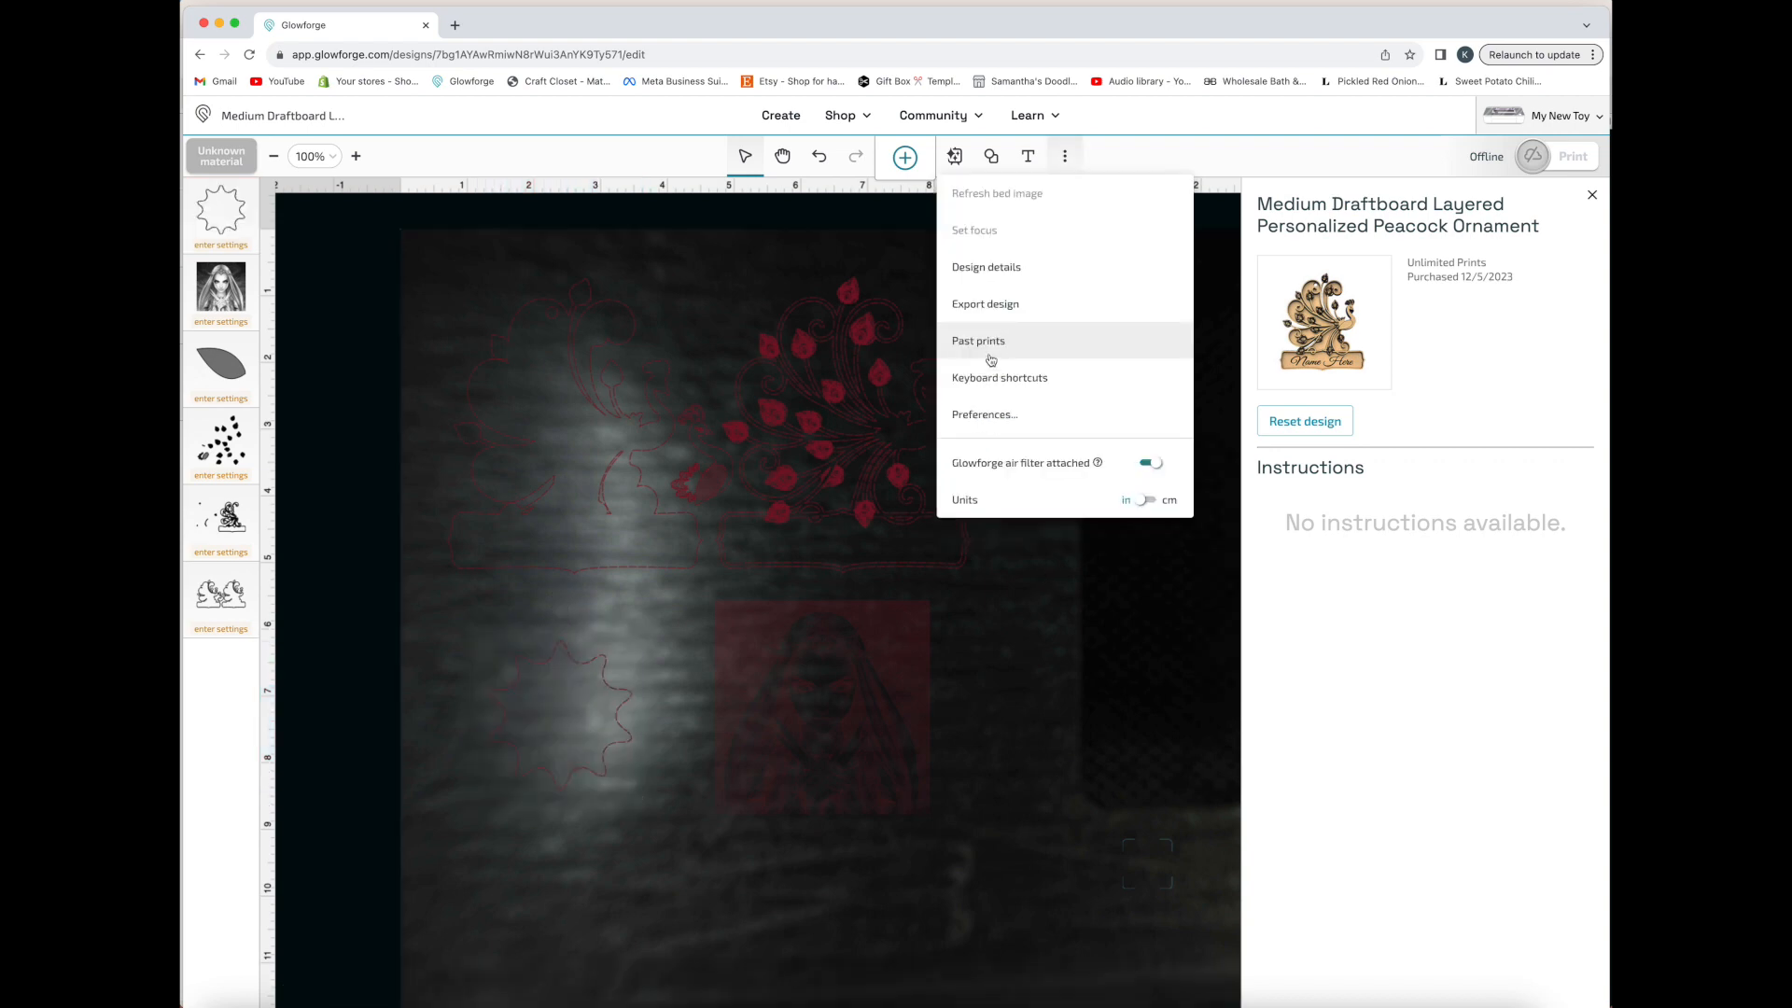
click(988, 304)
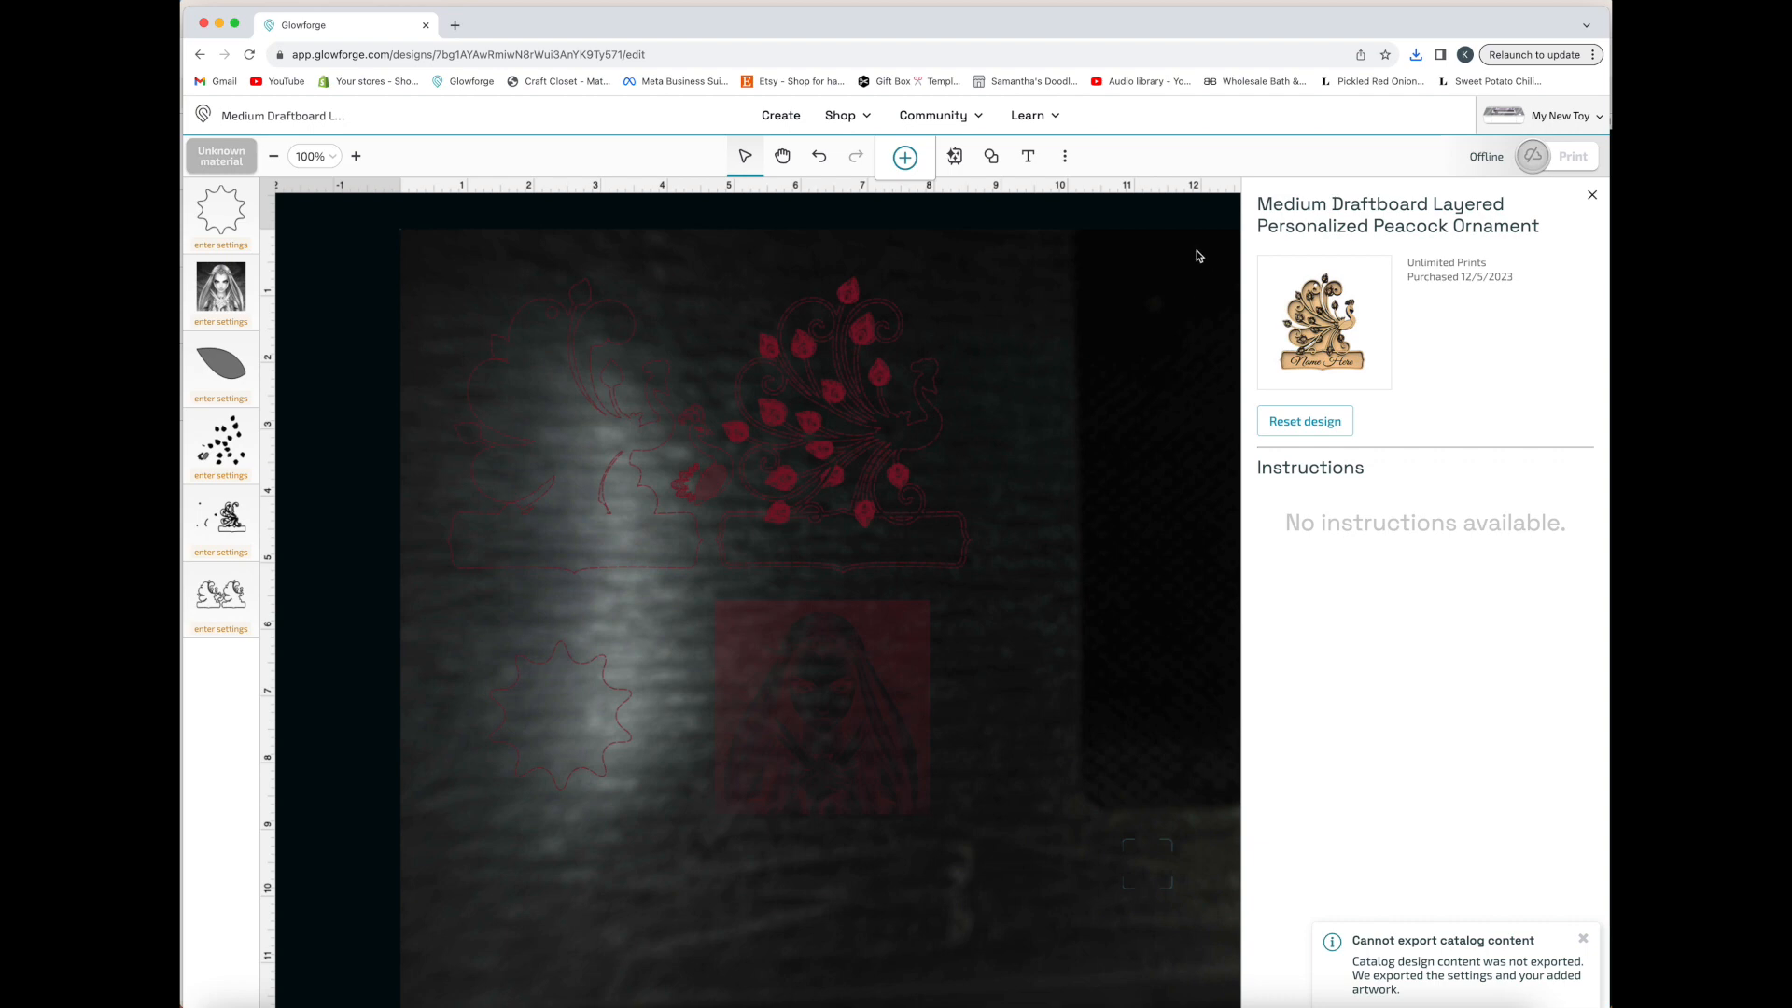
click(1323, 420)
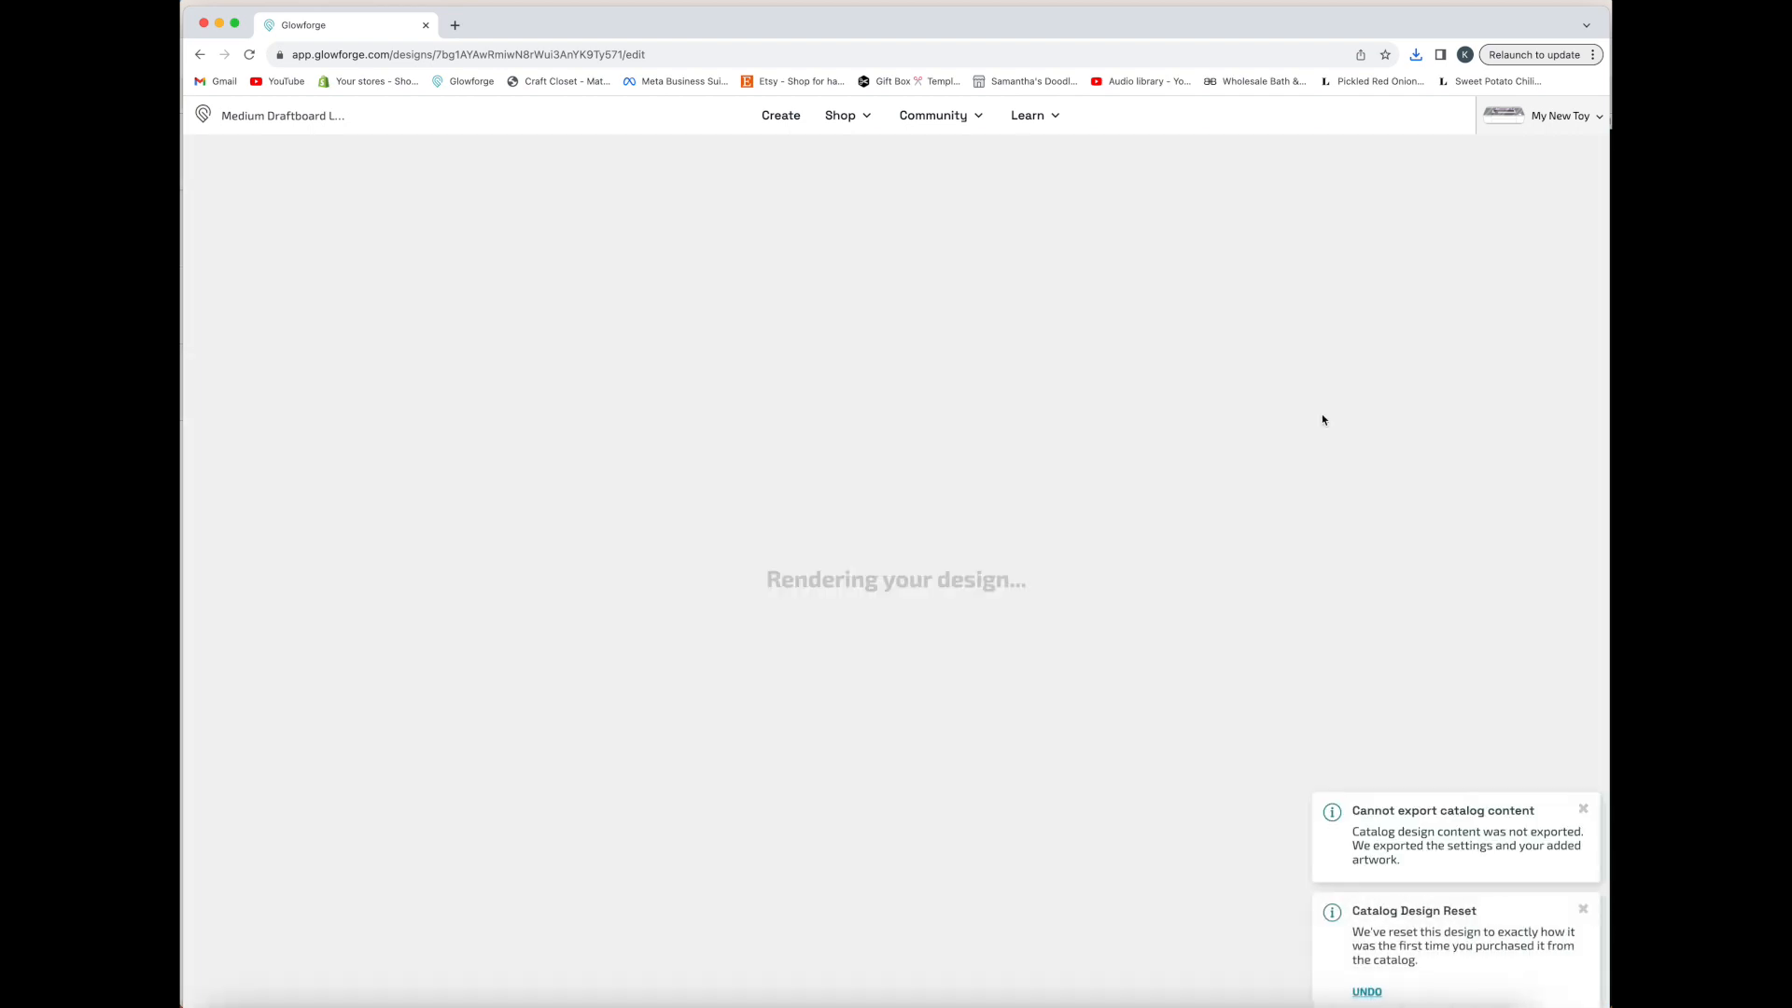